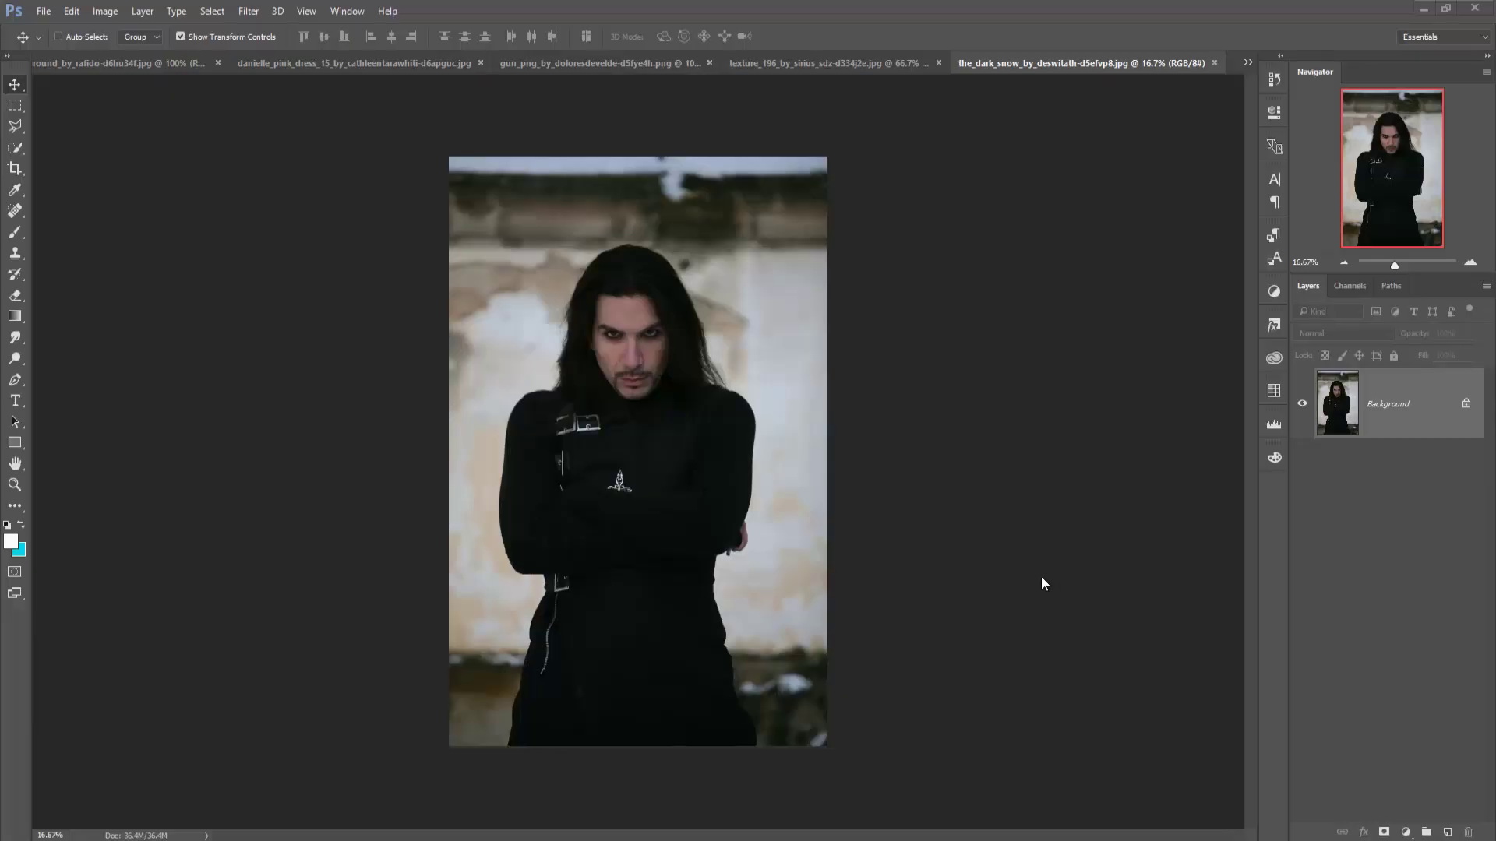
- Create a new 1280 × 720 px, 300 ppi RGB document with a white background
left_click(45, 11)
left_click(55, 22)
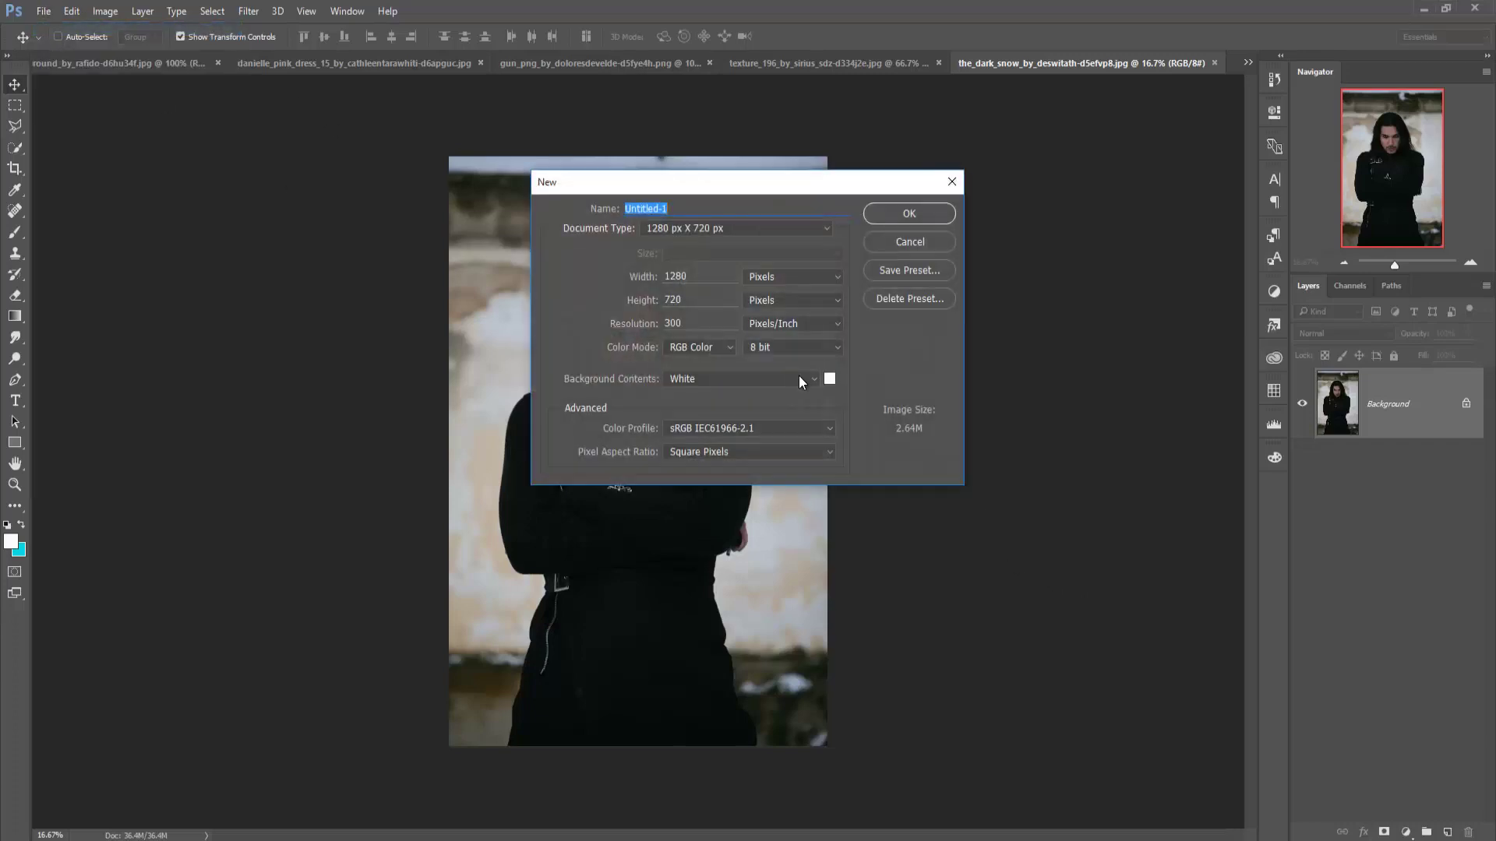
left_click(906, 214)
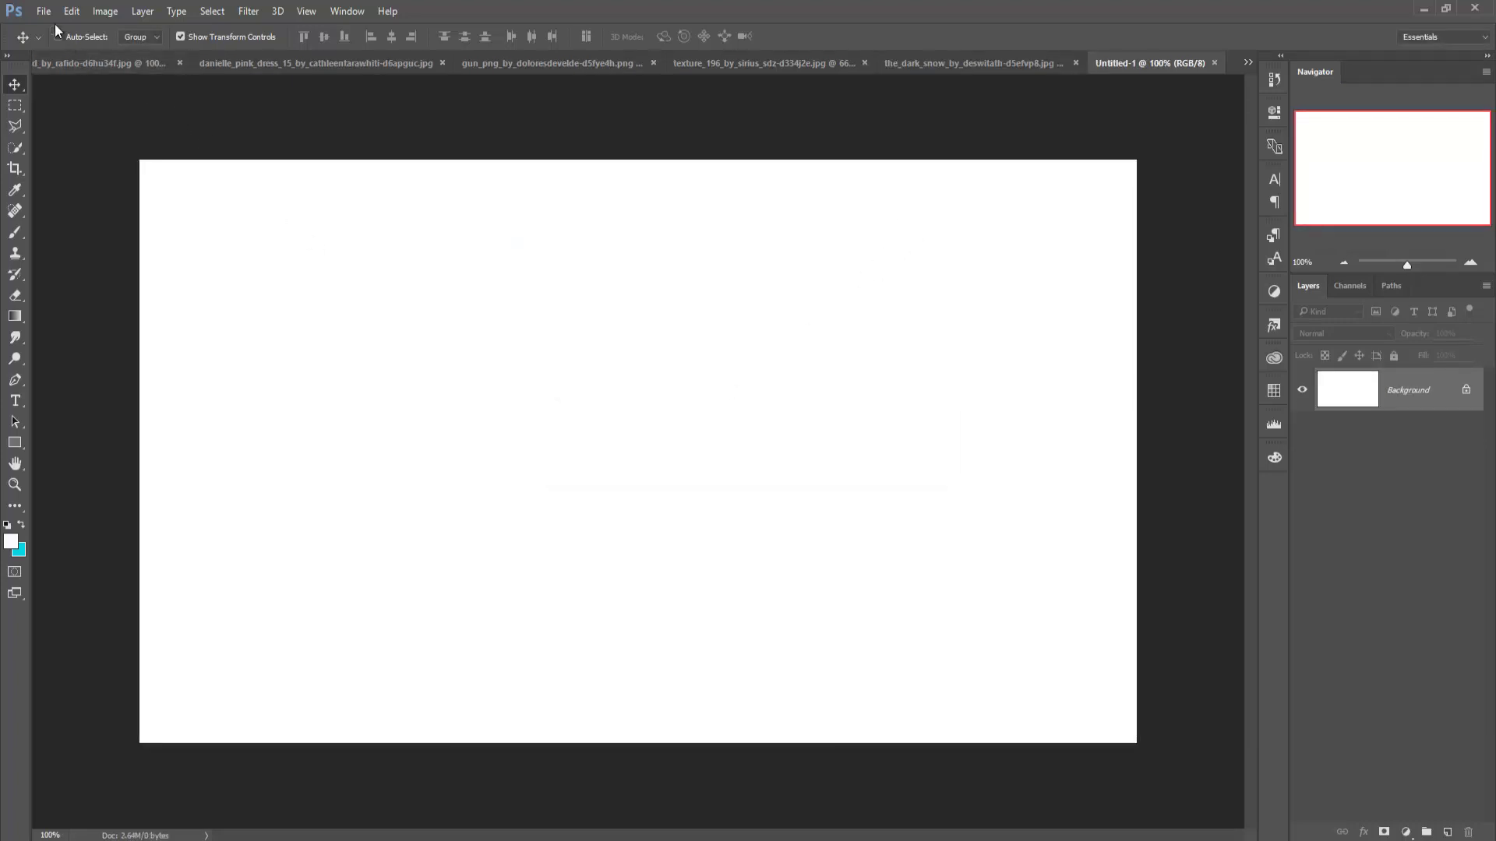
- Quick-select the woman in danielle_pink_dress, from hair to dress, against the brick archway
left_click(109, 64)
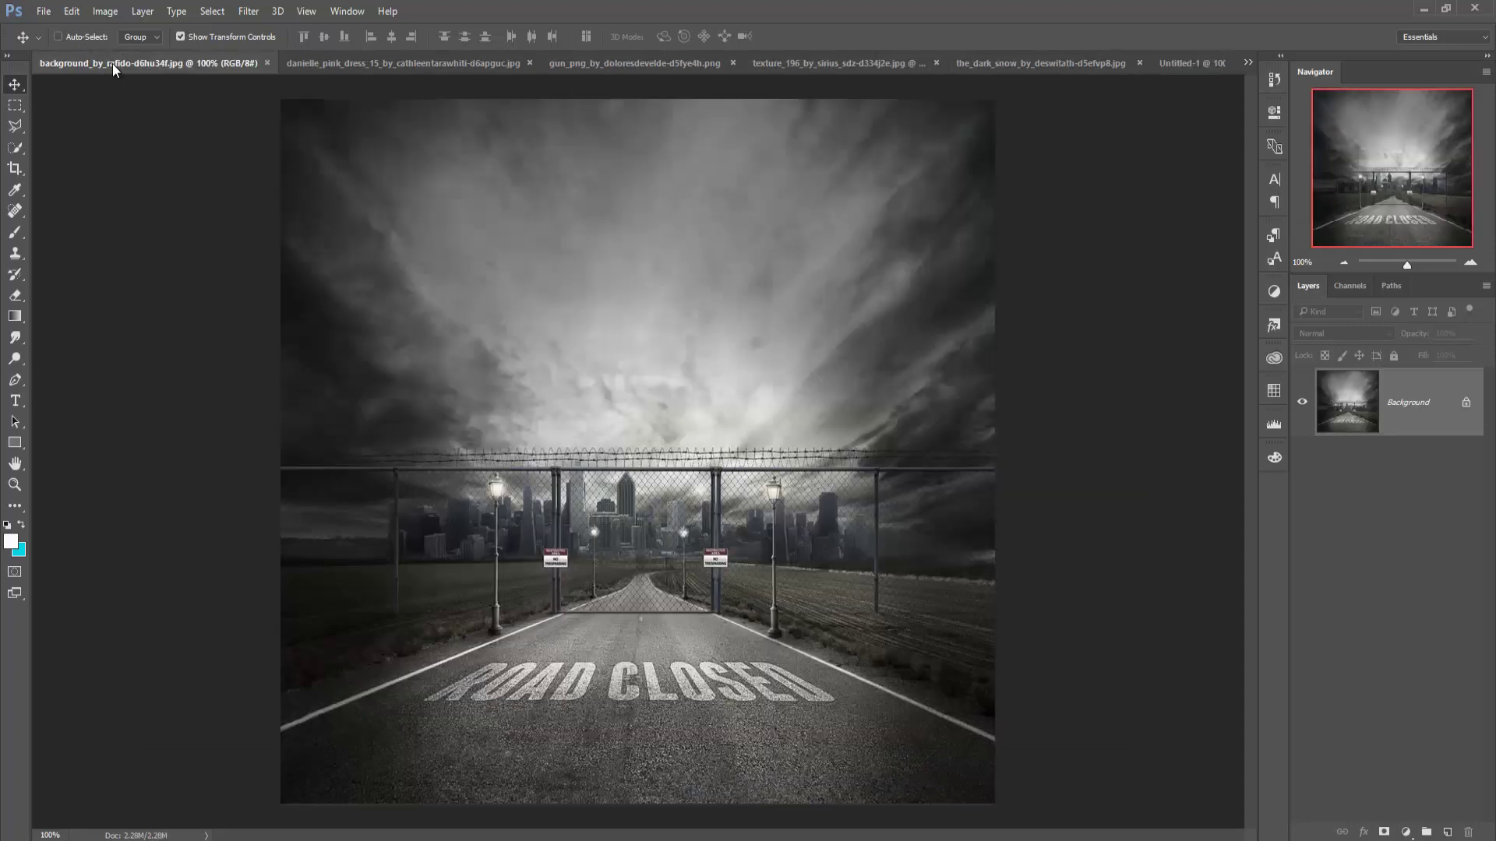
left_click(325, 64)
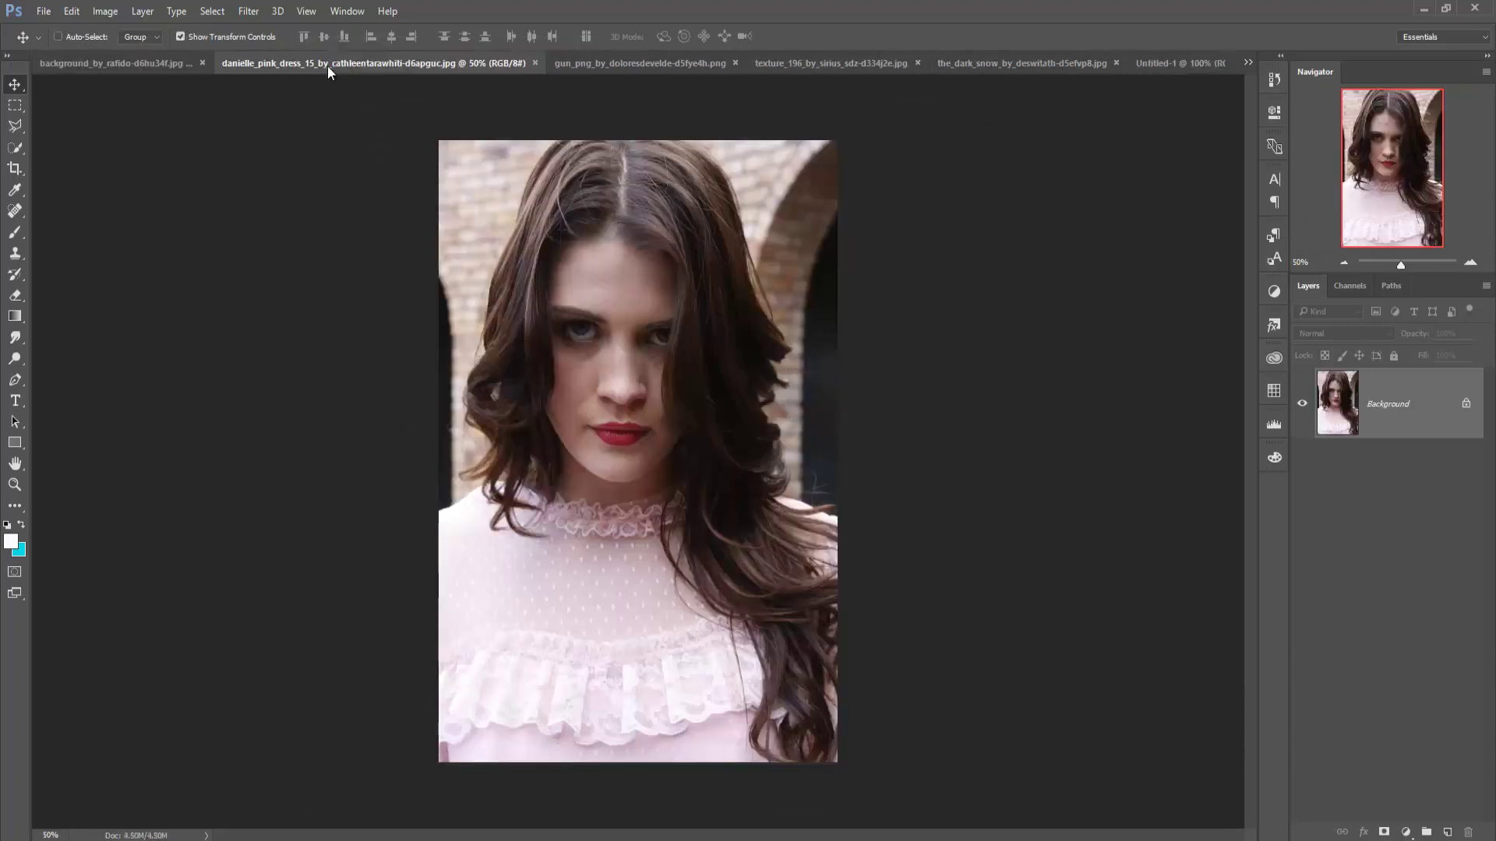
left_click(14, 148)
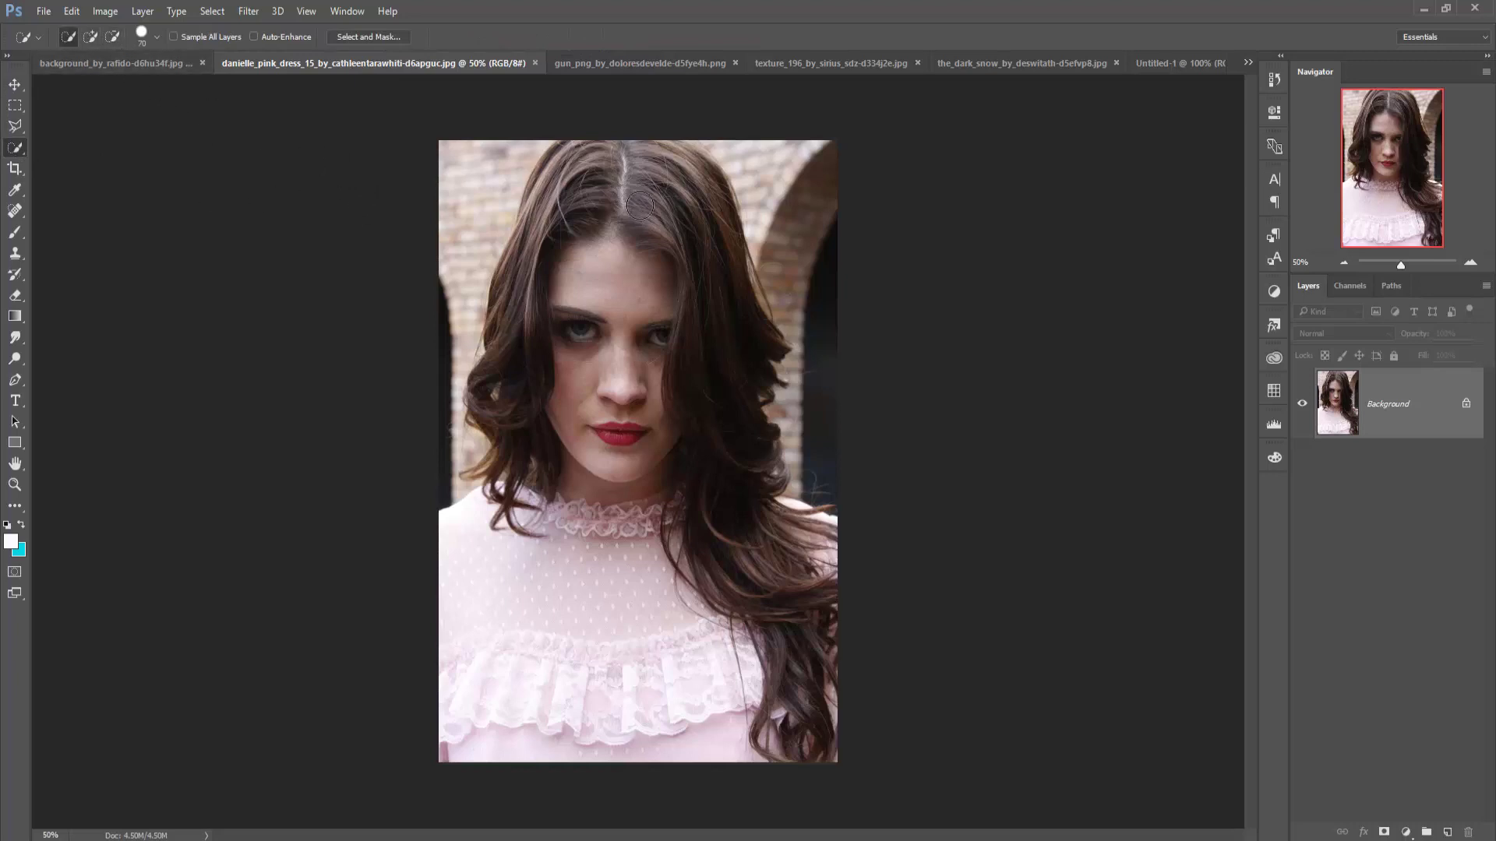
mouse_move(647, 176)
left_mouse_down()
mouse_move(688, 180)
mouse_move(704, 223)
mouse_move(735, 374)
mouse_move(724, 440)
mouse_move(755, 520)
mouse_move(506, 501)
mouse_move(528, 468)
mouse_move(461, 541)
mouse_move(446, 655)
left_mouse_up()
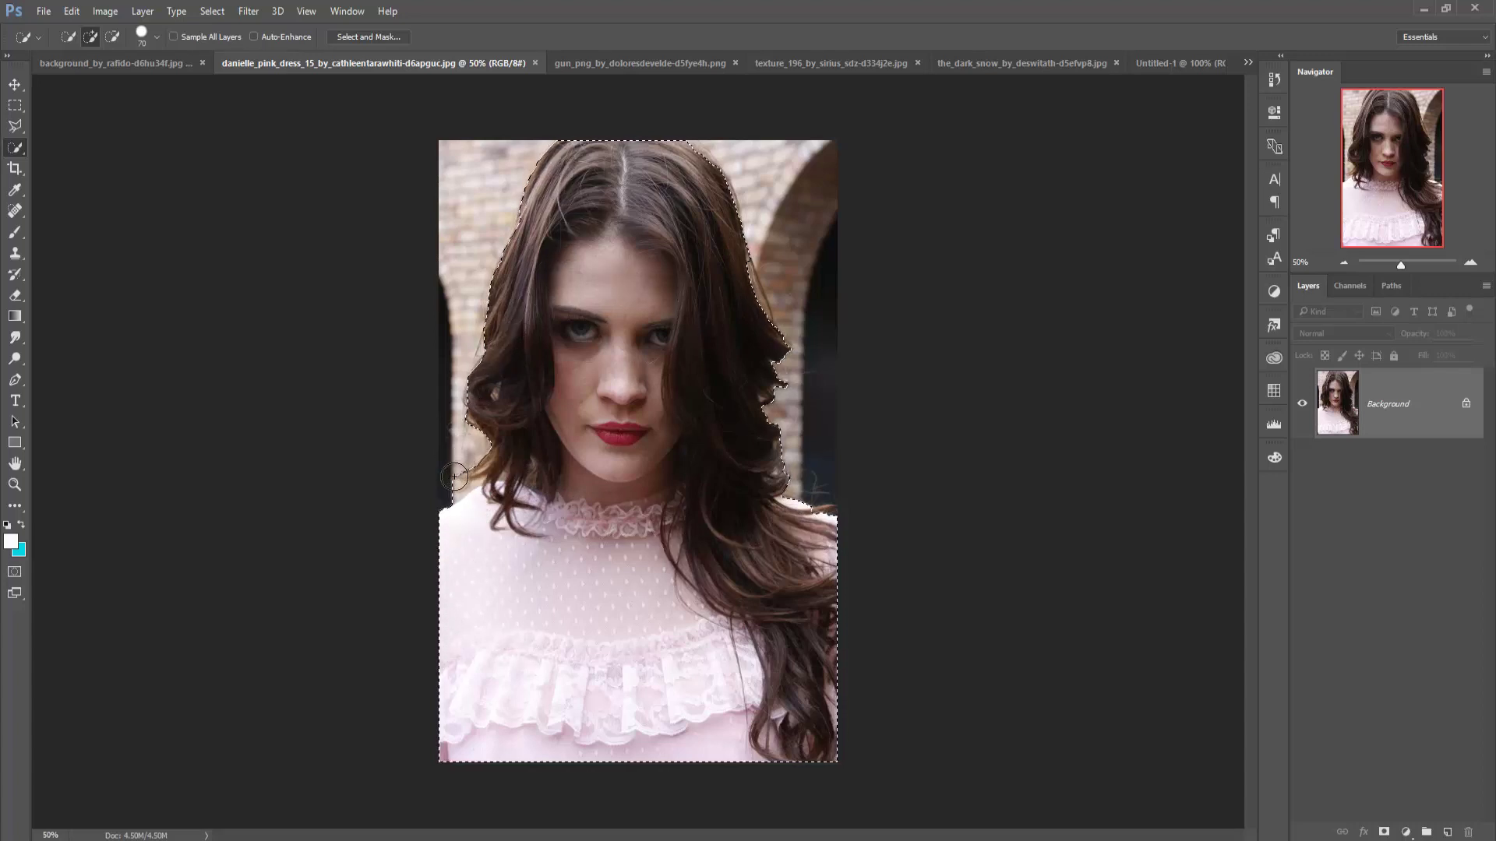
left_click(112, 36)
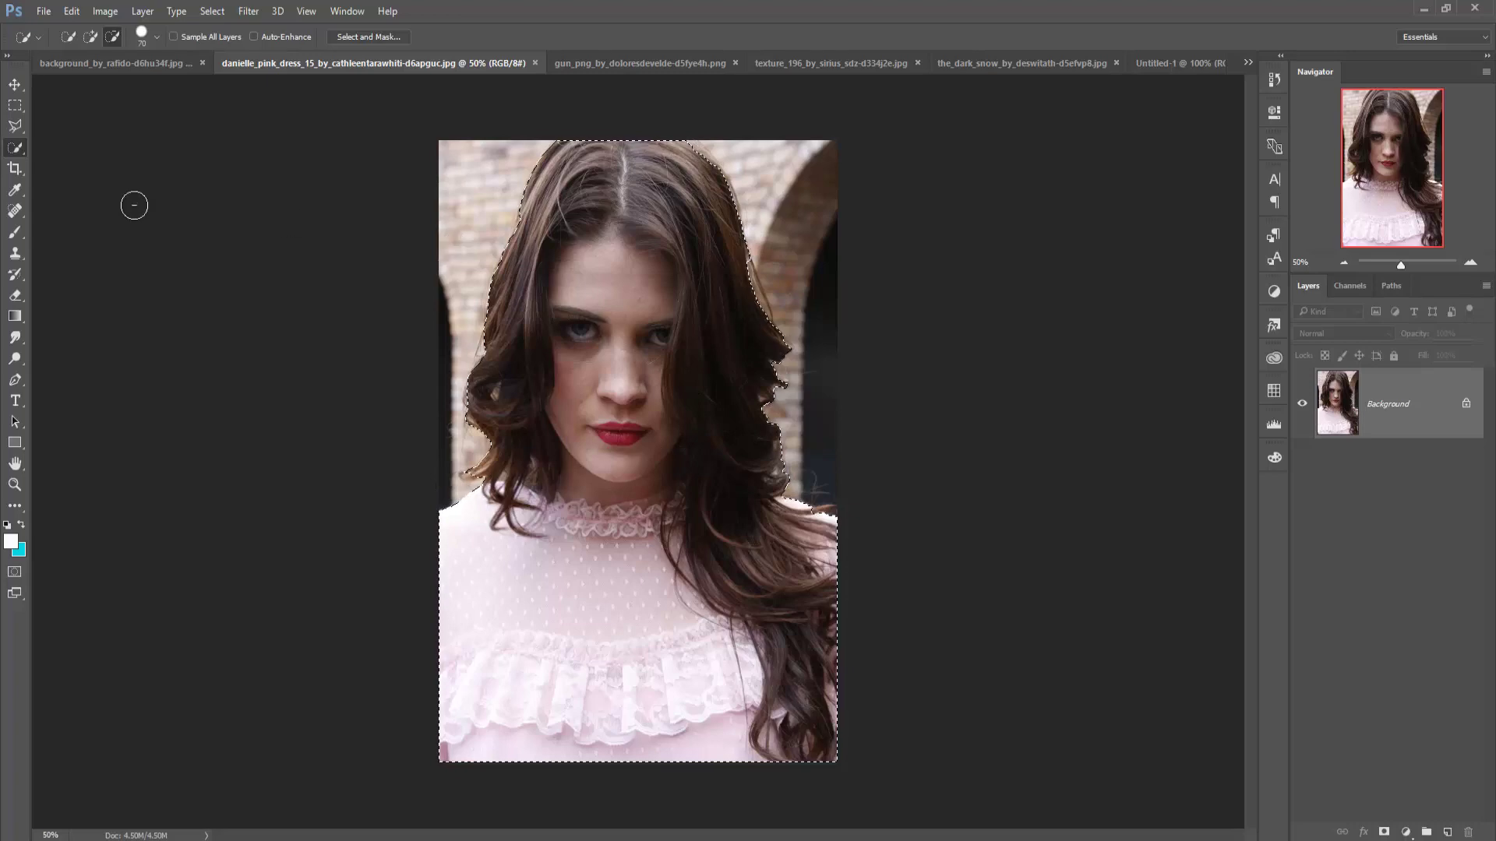
- Drag the selected woman from her photo into the Untitled-1 poster as Layer 1
key("v")
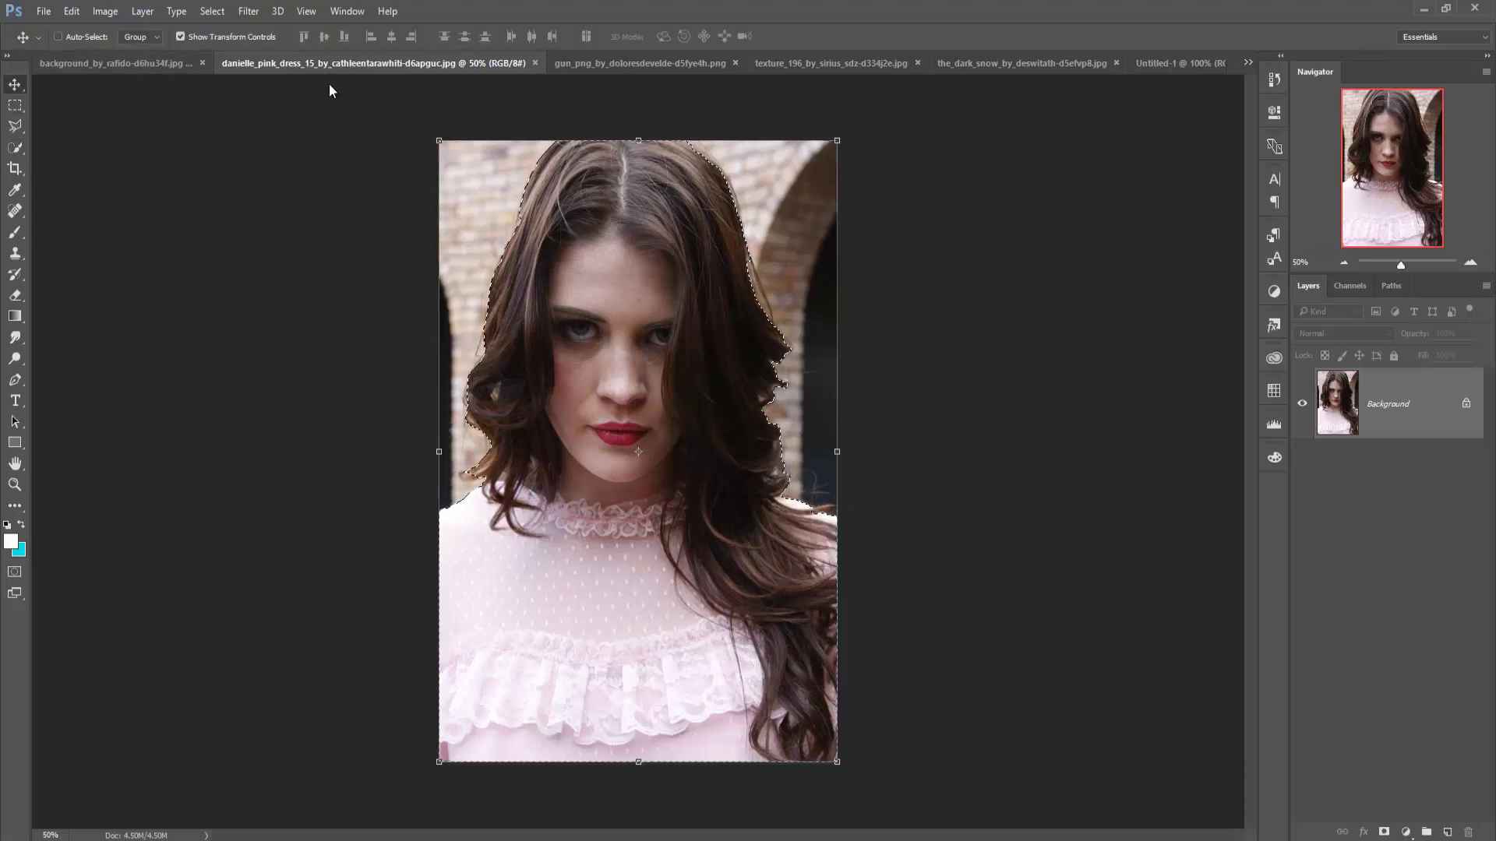
left_click_drag(328, 63, 325, 124)
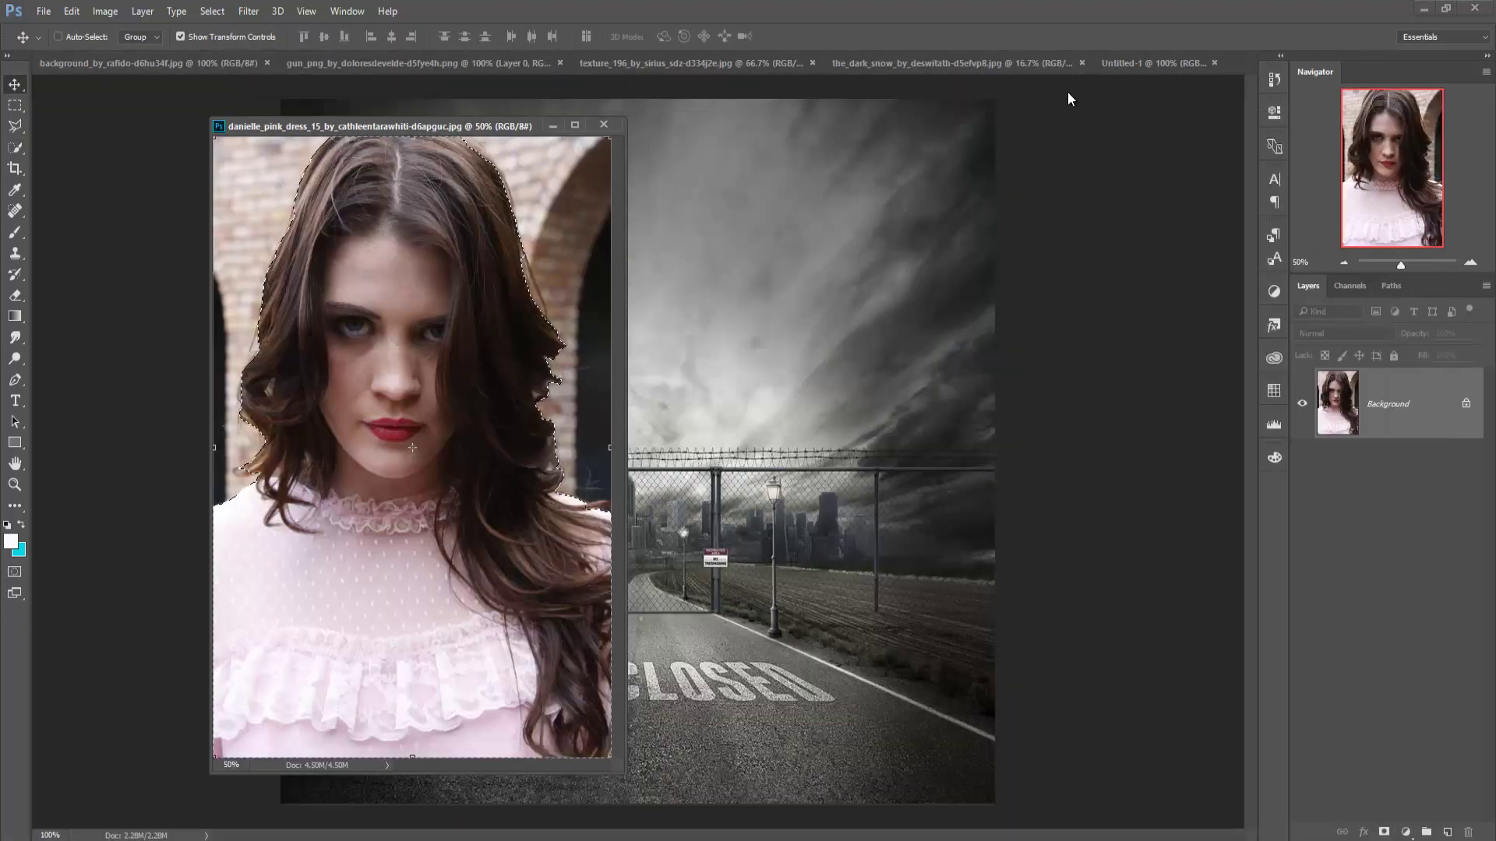
left_click(1153, 64)
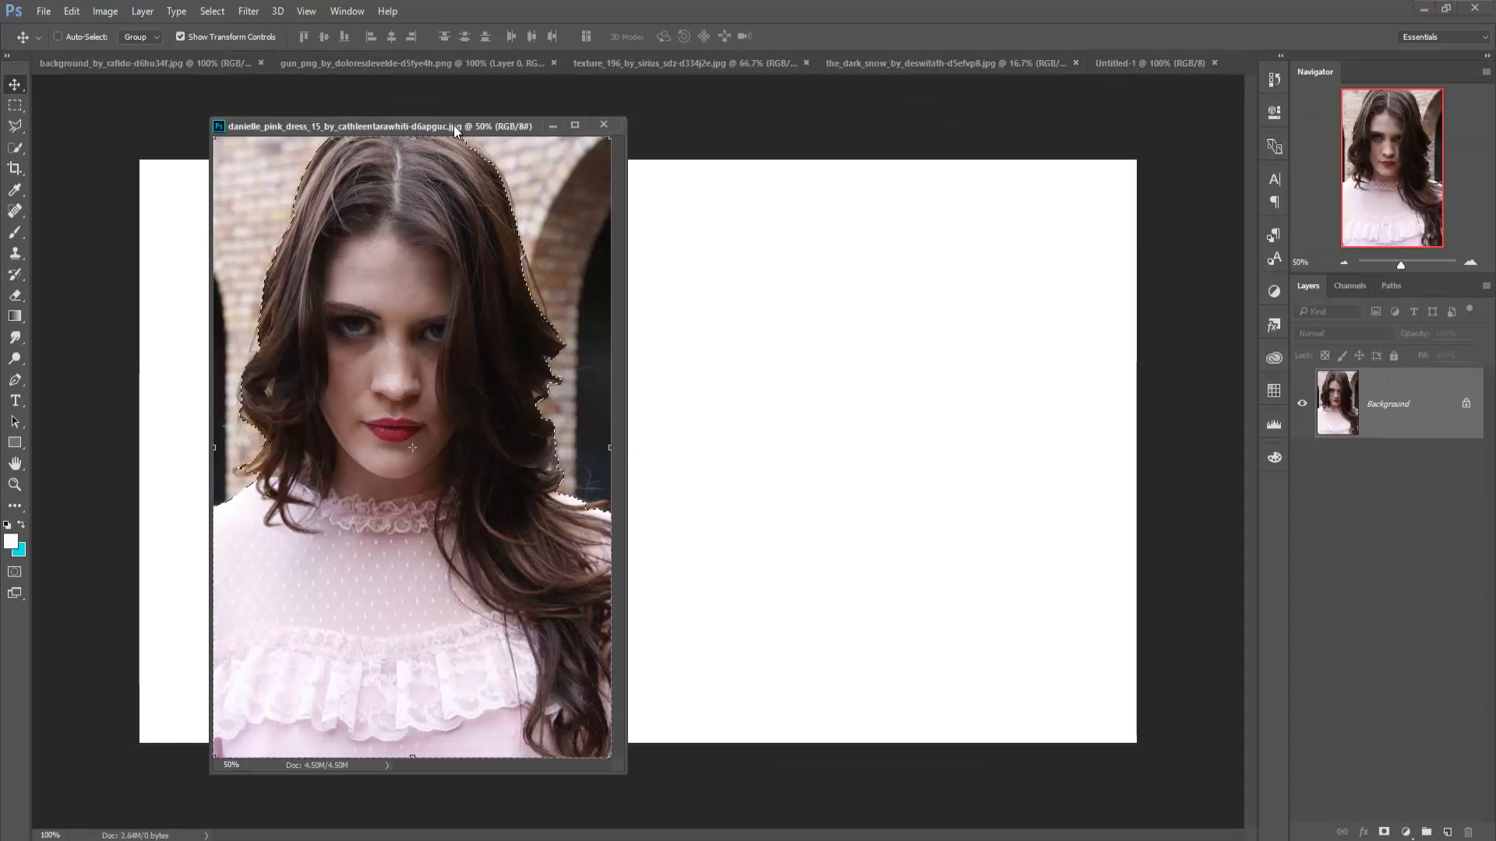
left_click_drag(455, 128, 1106, 139)
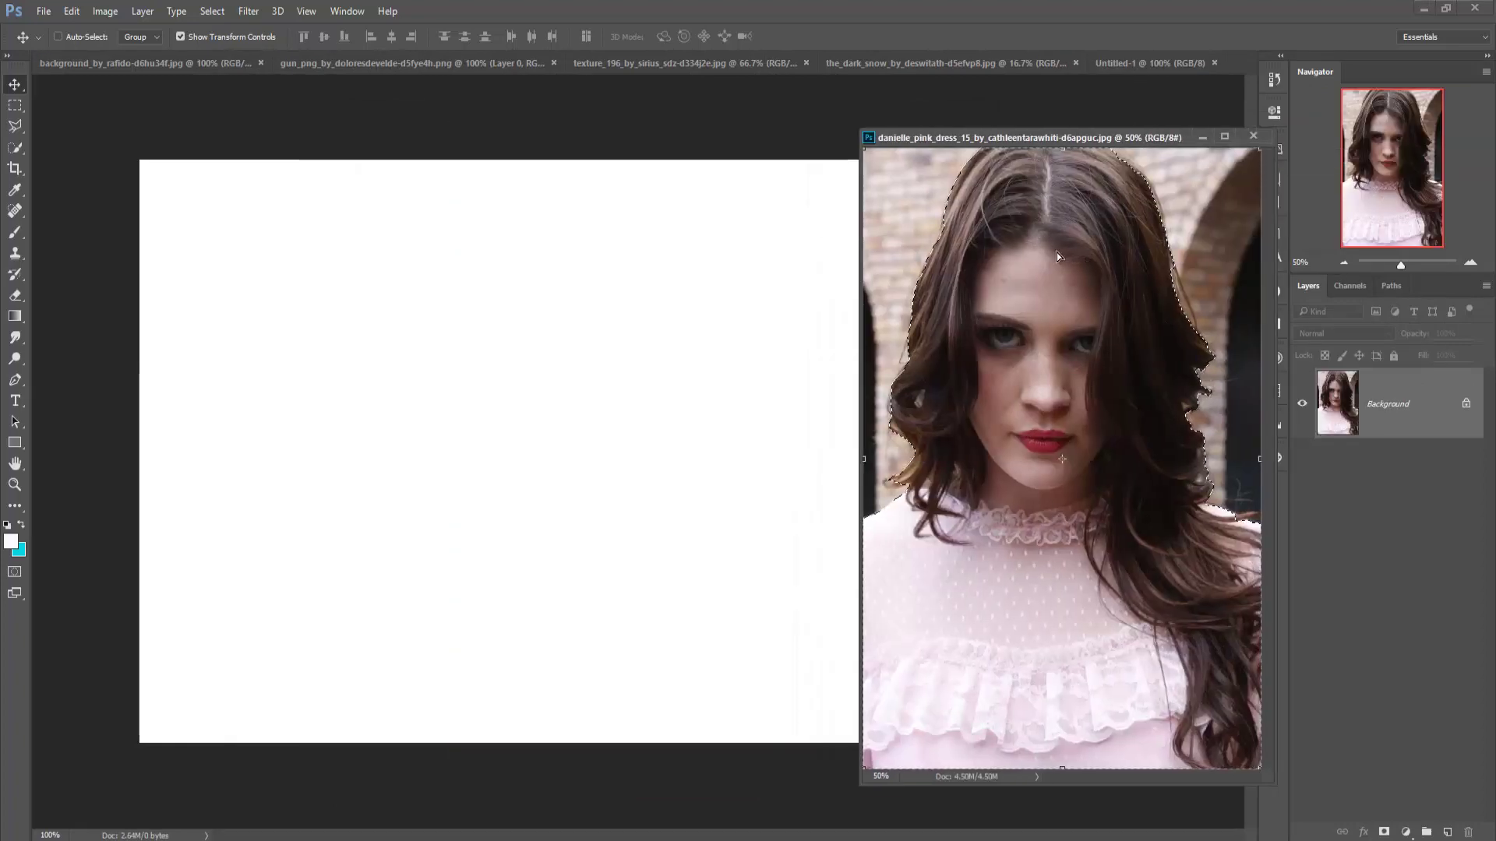
left_click_drag(1057, 252, 793, 293)
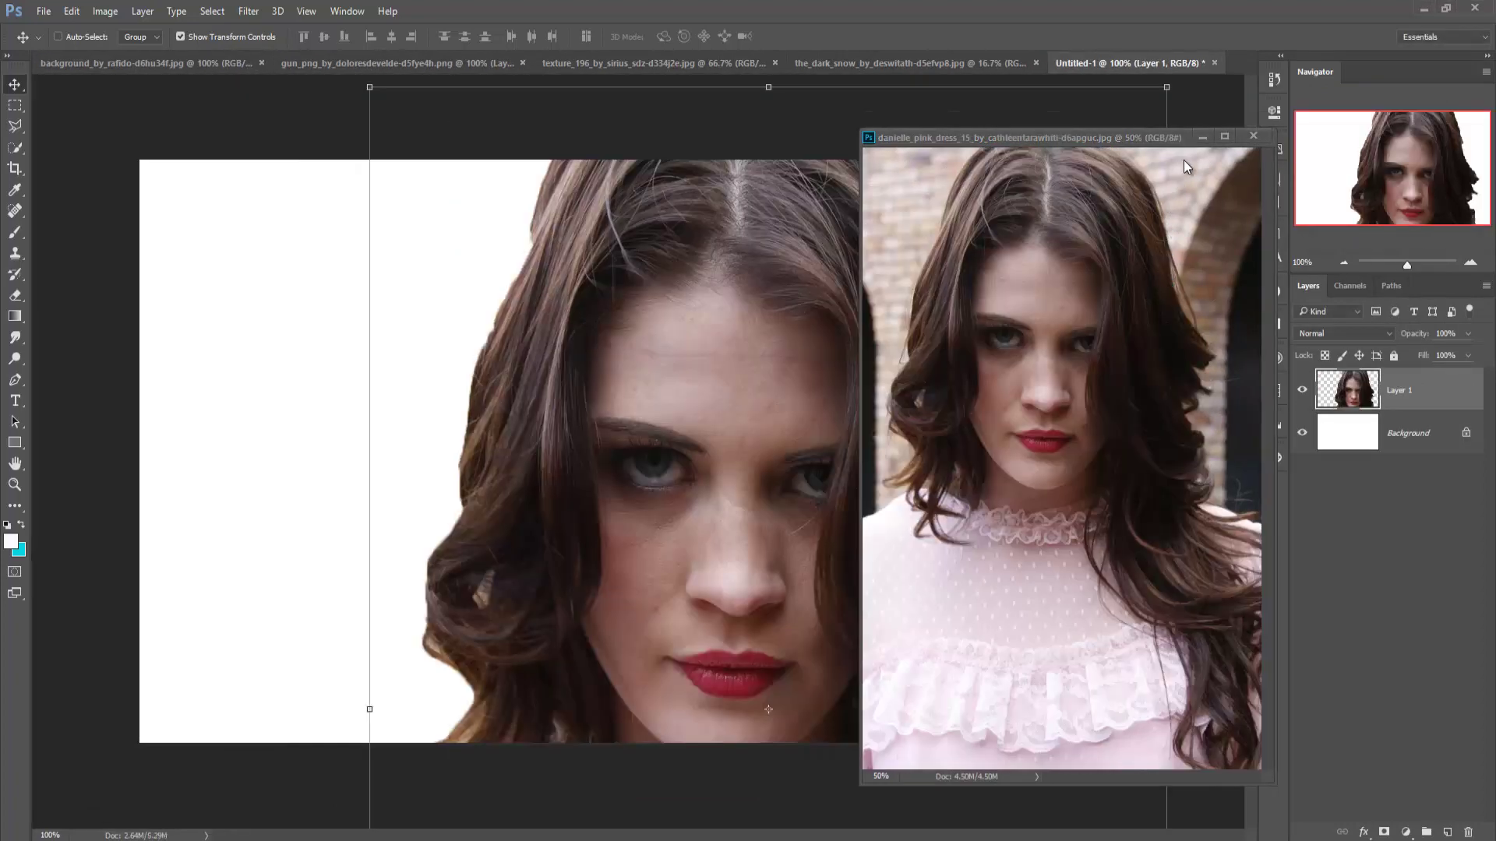
left_click(1202, 138)
- Scale the woman to about 82% and position her on the poster's right half
mouse_move(888, 392)
left_mouse_down()
mouse_move(963, 328)
mouse_move(954, 369)
left_mouse_up()
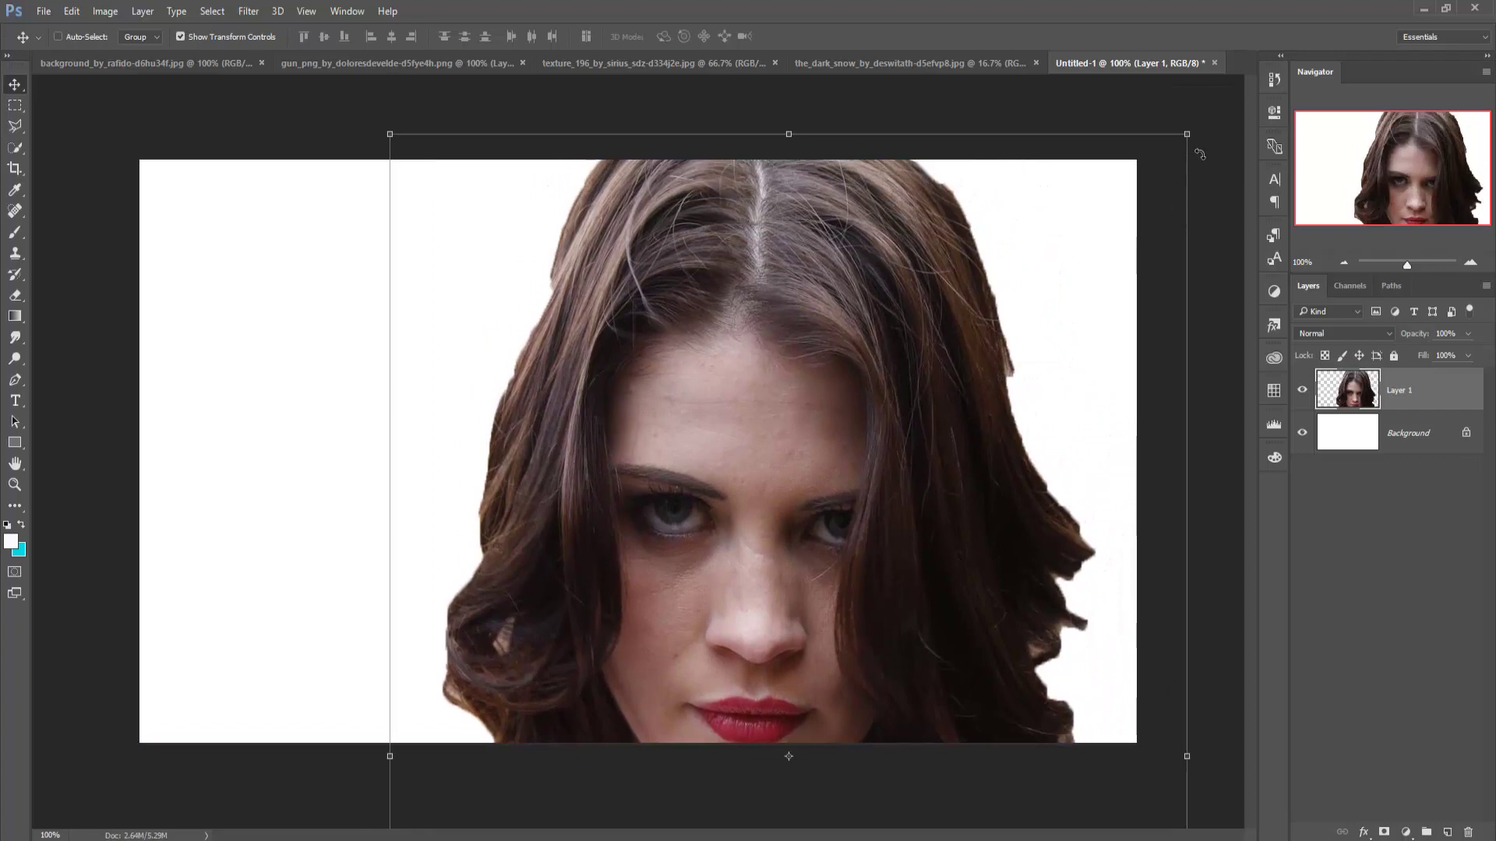
left_click_drag(1188, 136, 1152, 273)
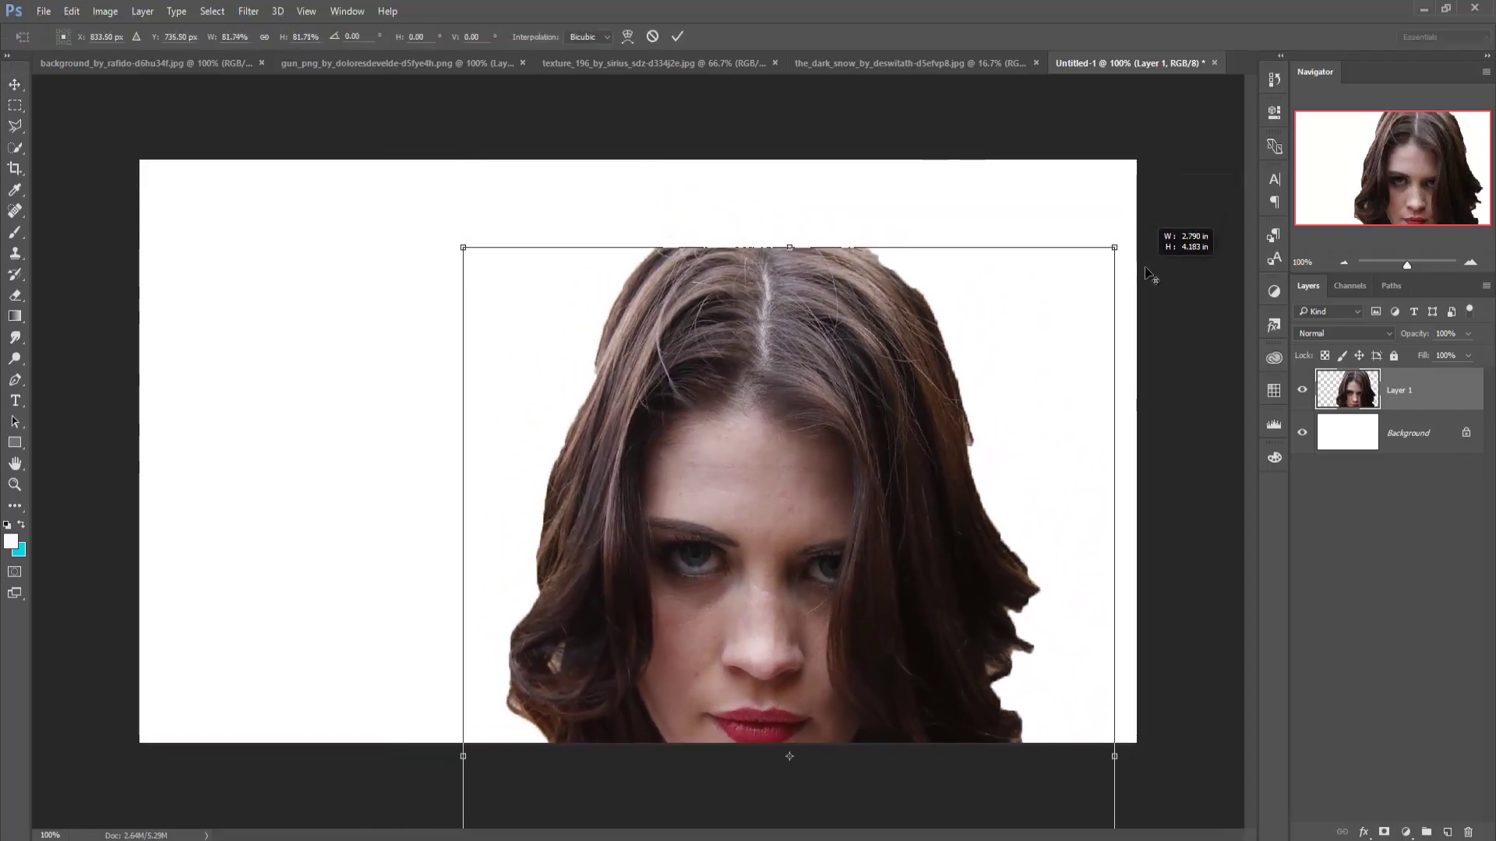
left_click_drag(1072, 367, 1127, 198)
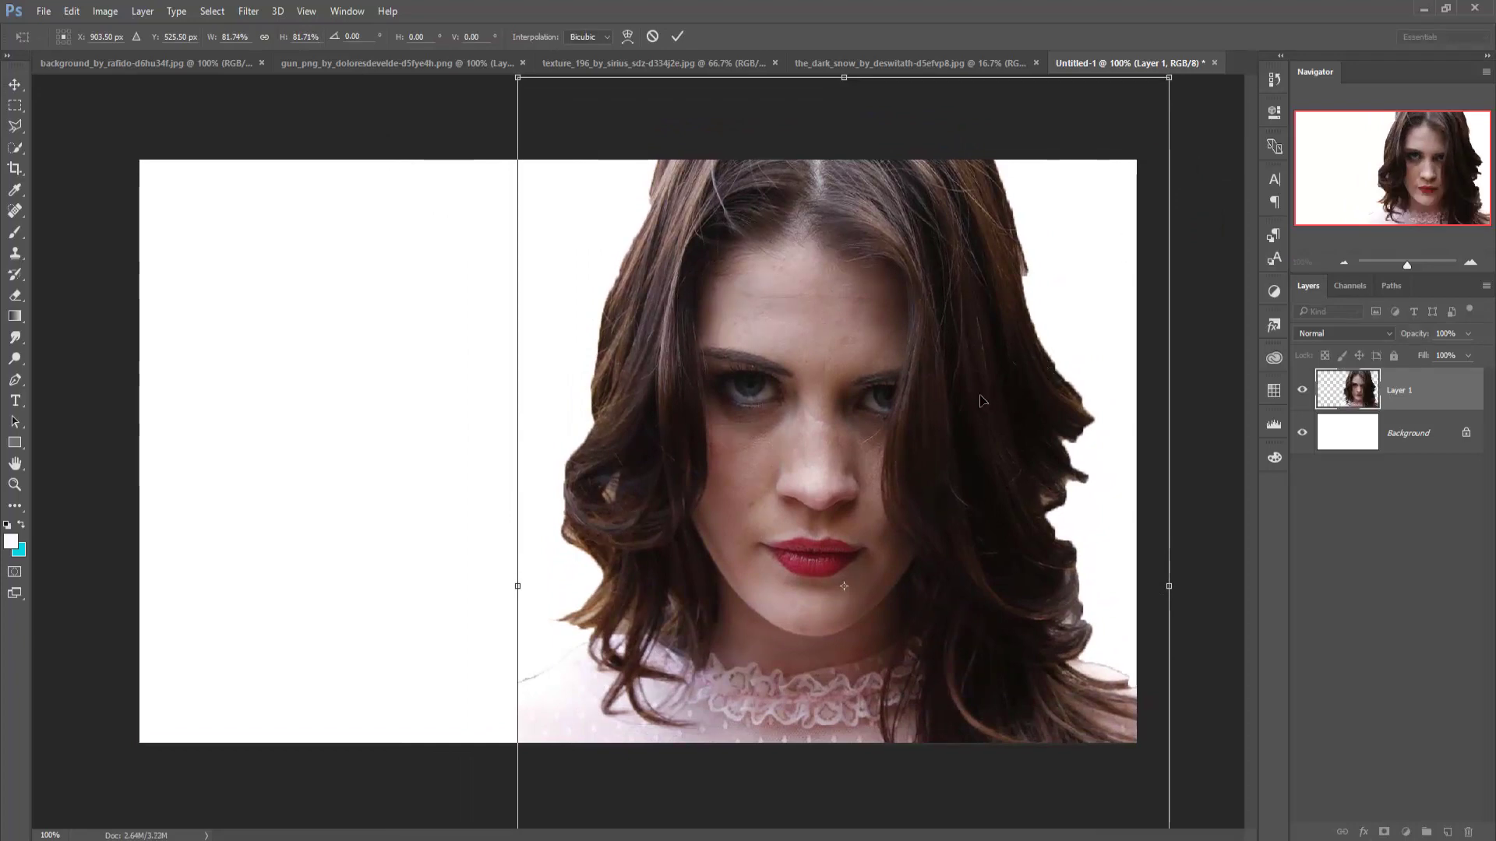
left_click(675, 37)
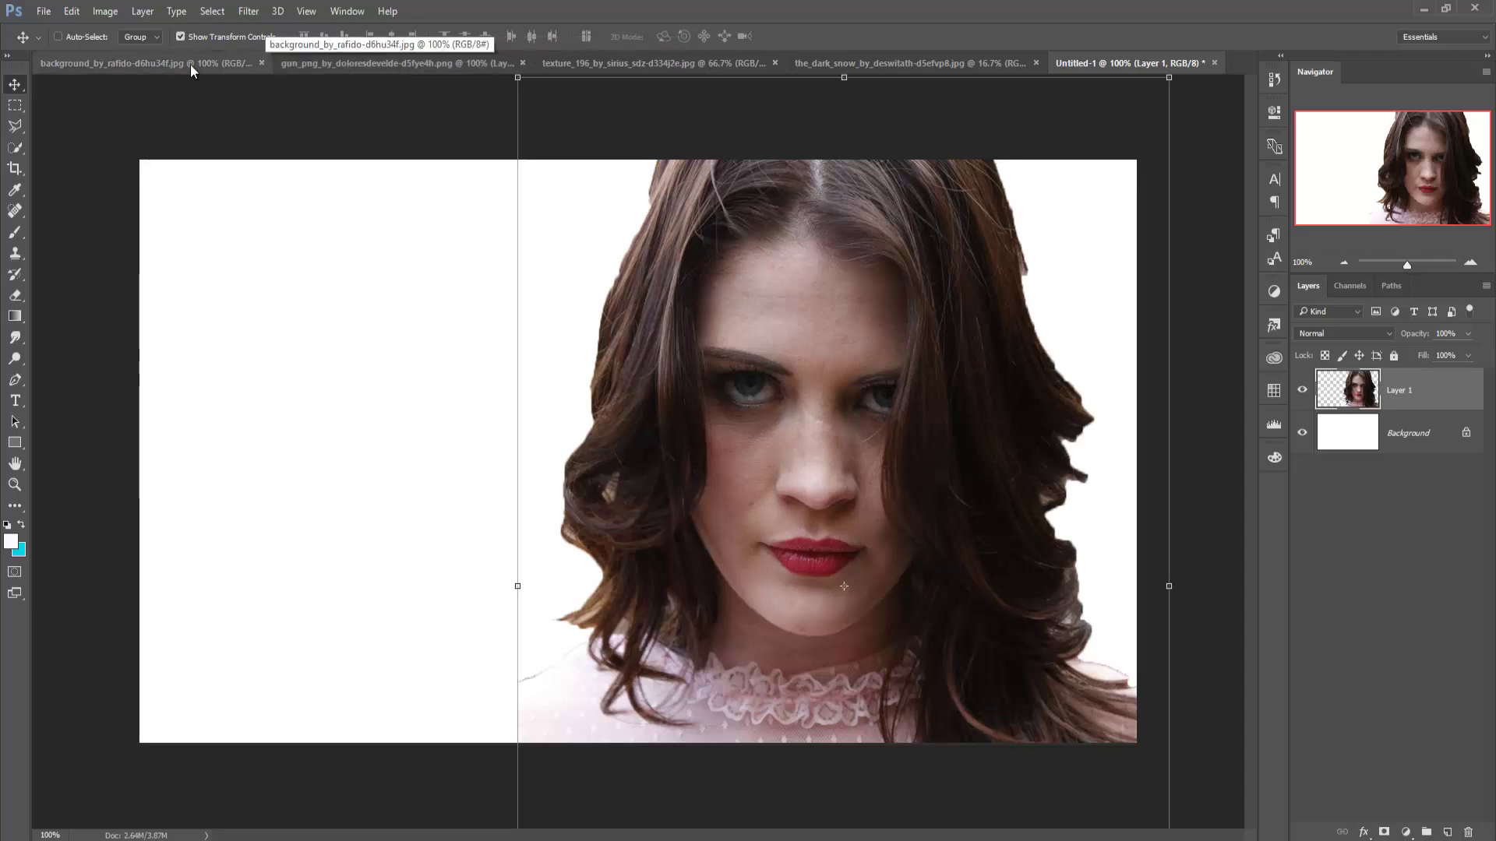
- Quick-select the man in the_dark_snow photo over his hair, neck, collar and chest
left_click(830, 65)
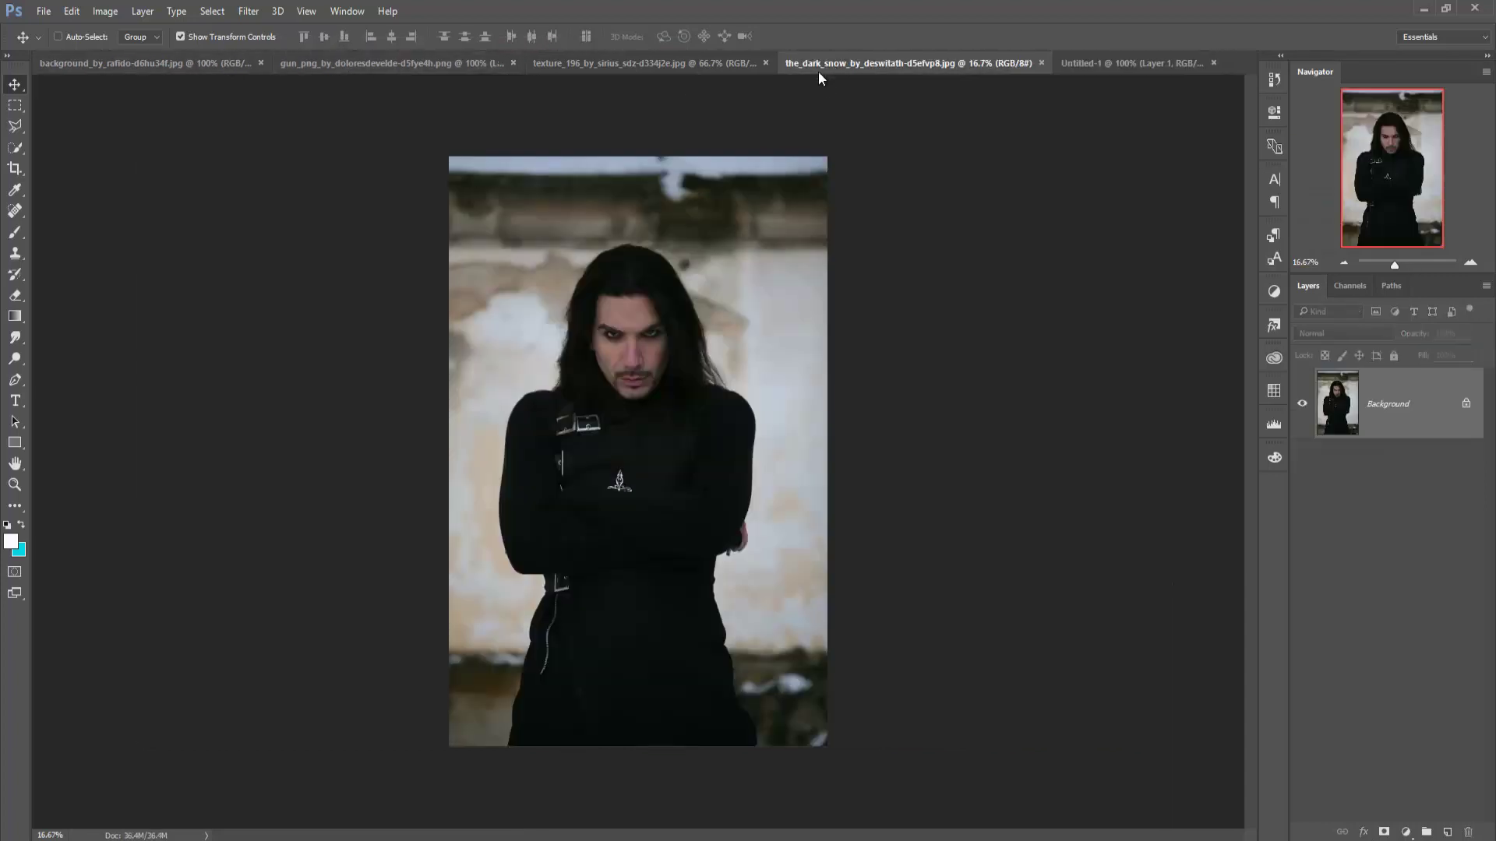
left_click(15, 147)
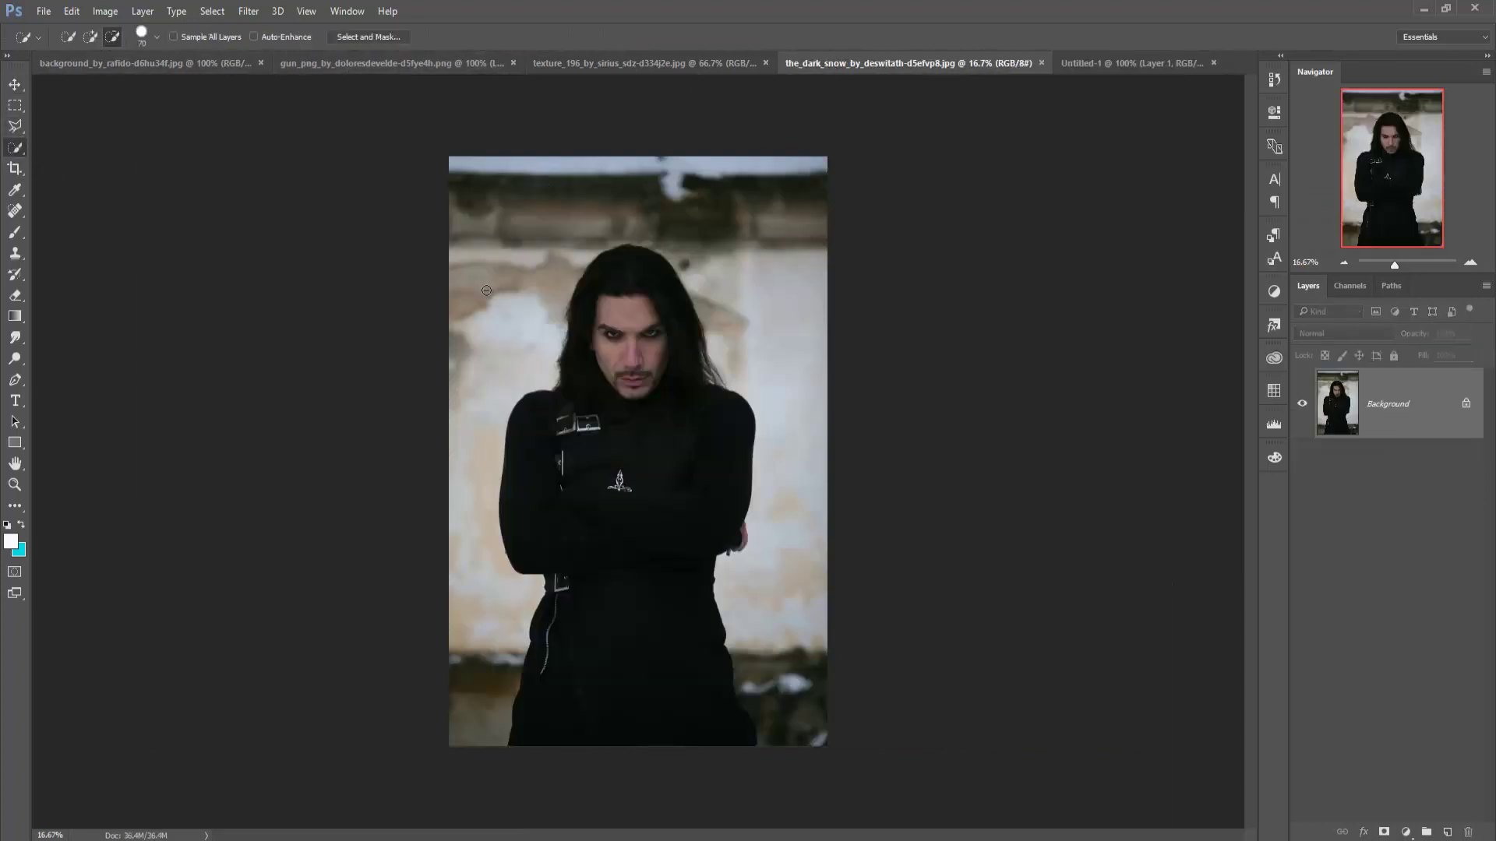
left_click(68, 36)
left_click_drag(650, 265, 673, 310)
left_click_drag(696, 411, 573, 406)
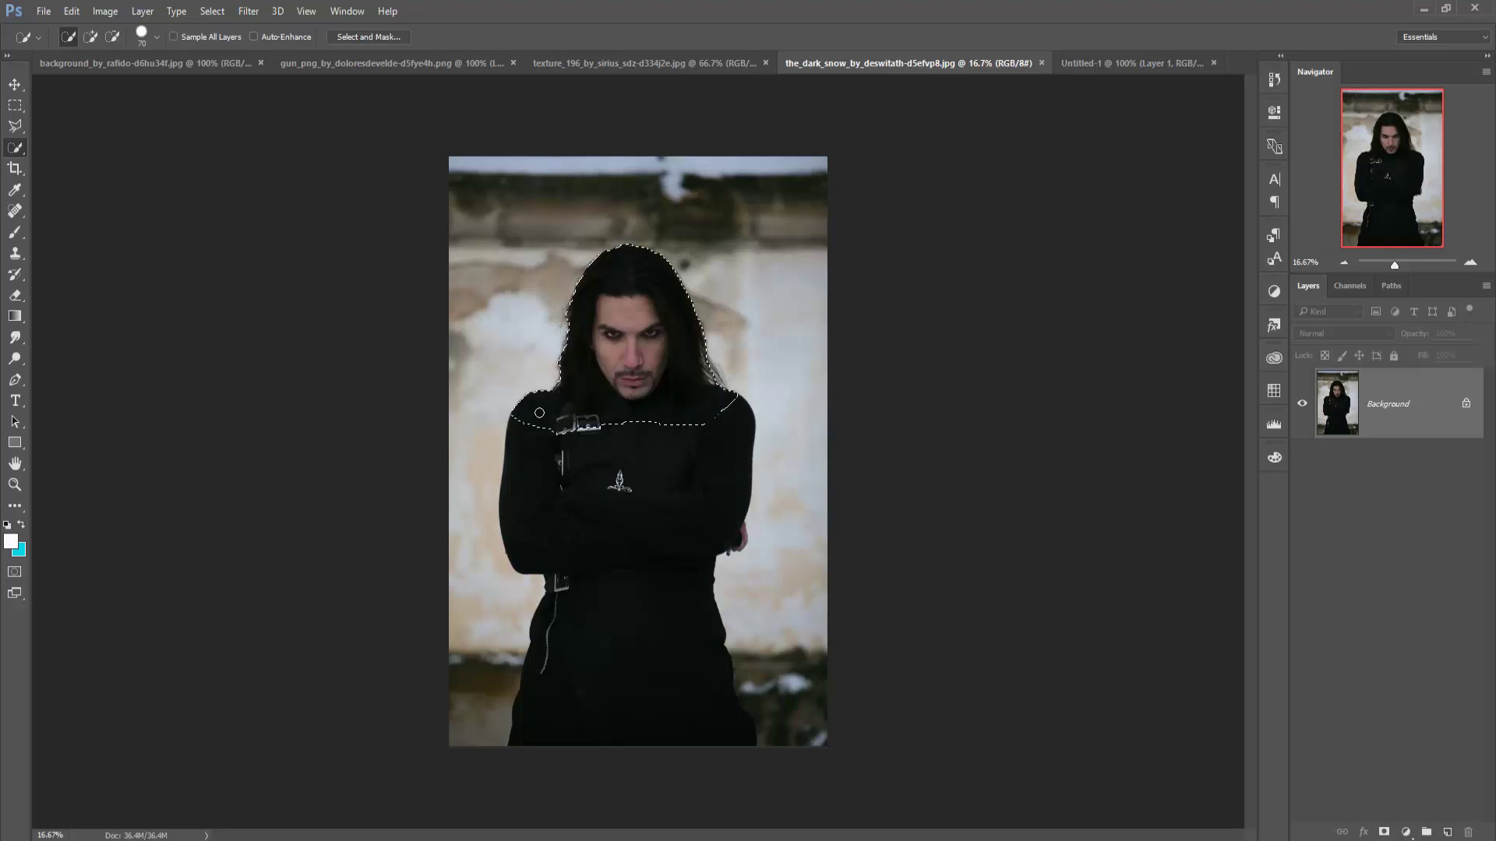
left_click_drag(582, 460, 667, 450)
left_click_drag(603, 508, 713, 463)
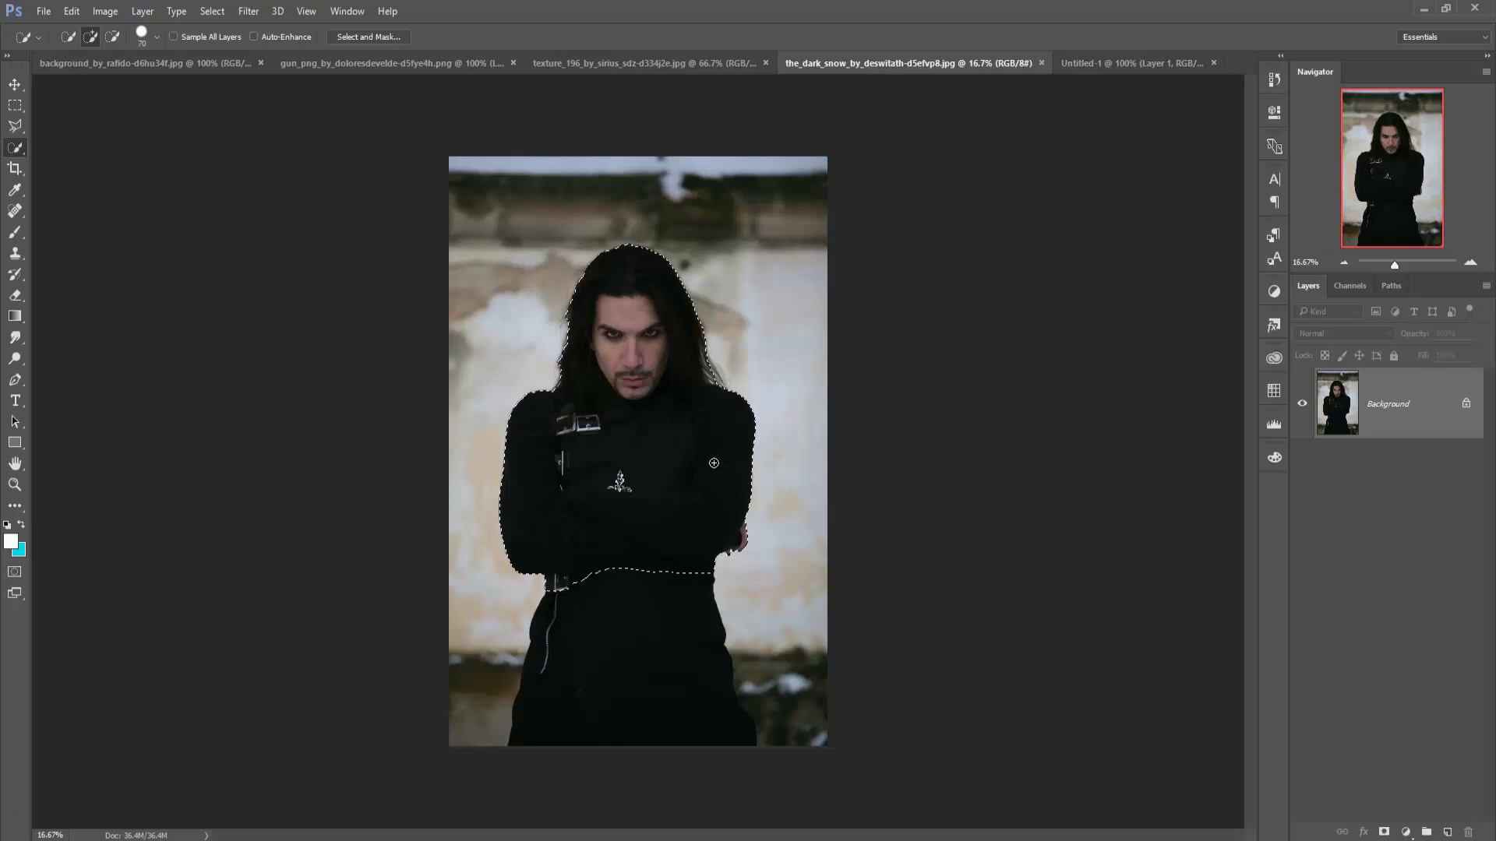
- Drag the selected man from his photo into the poster as Layer 2
key("v")
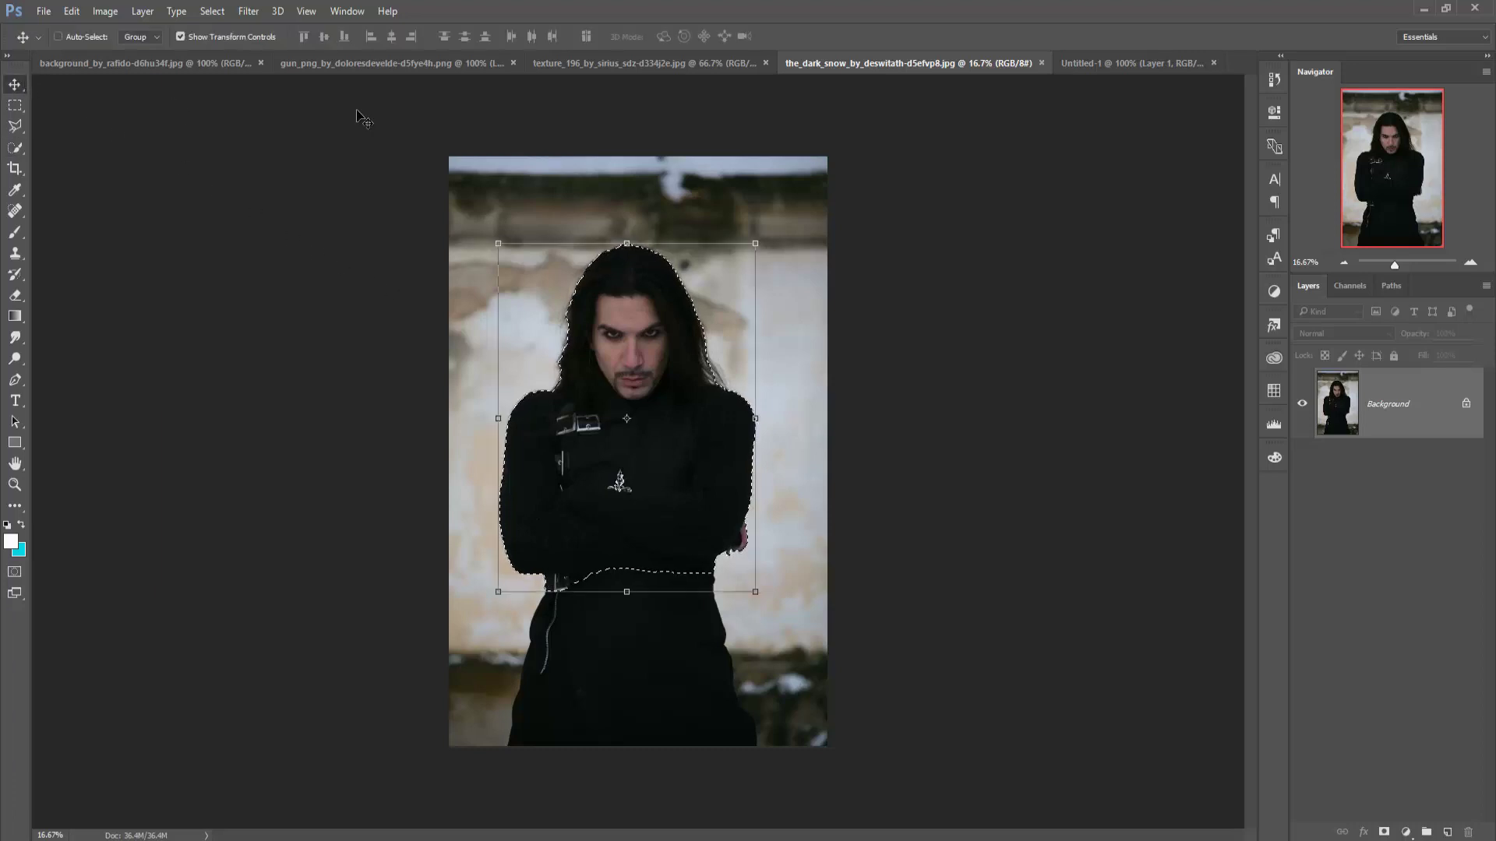
left_click_drag(847, 71, 833, 137)
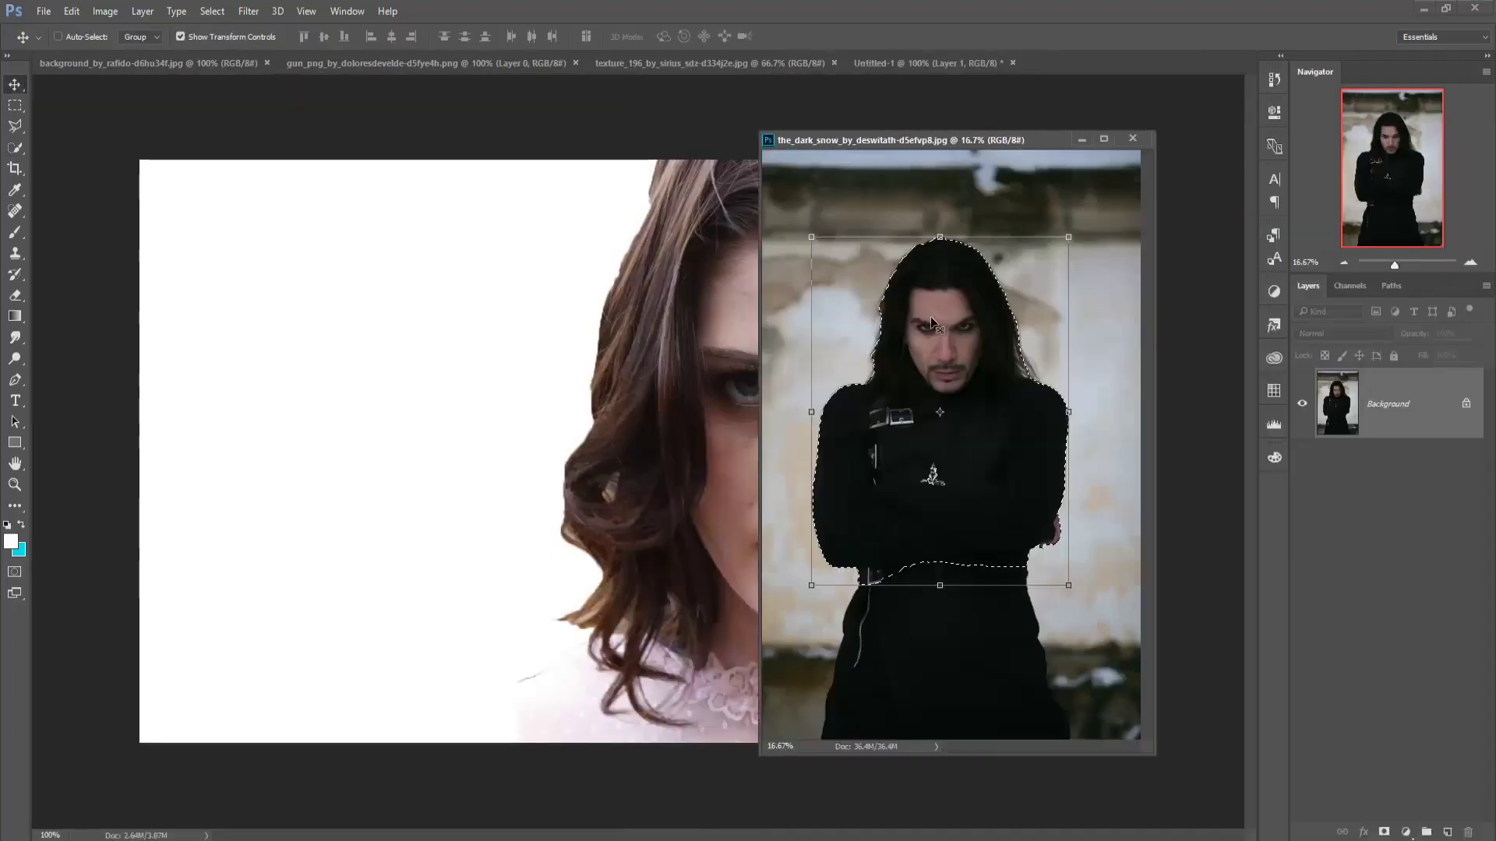
left_click_drag(940, 312, 537, 320)
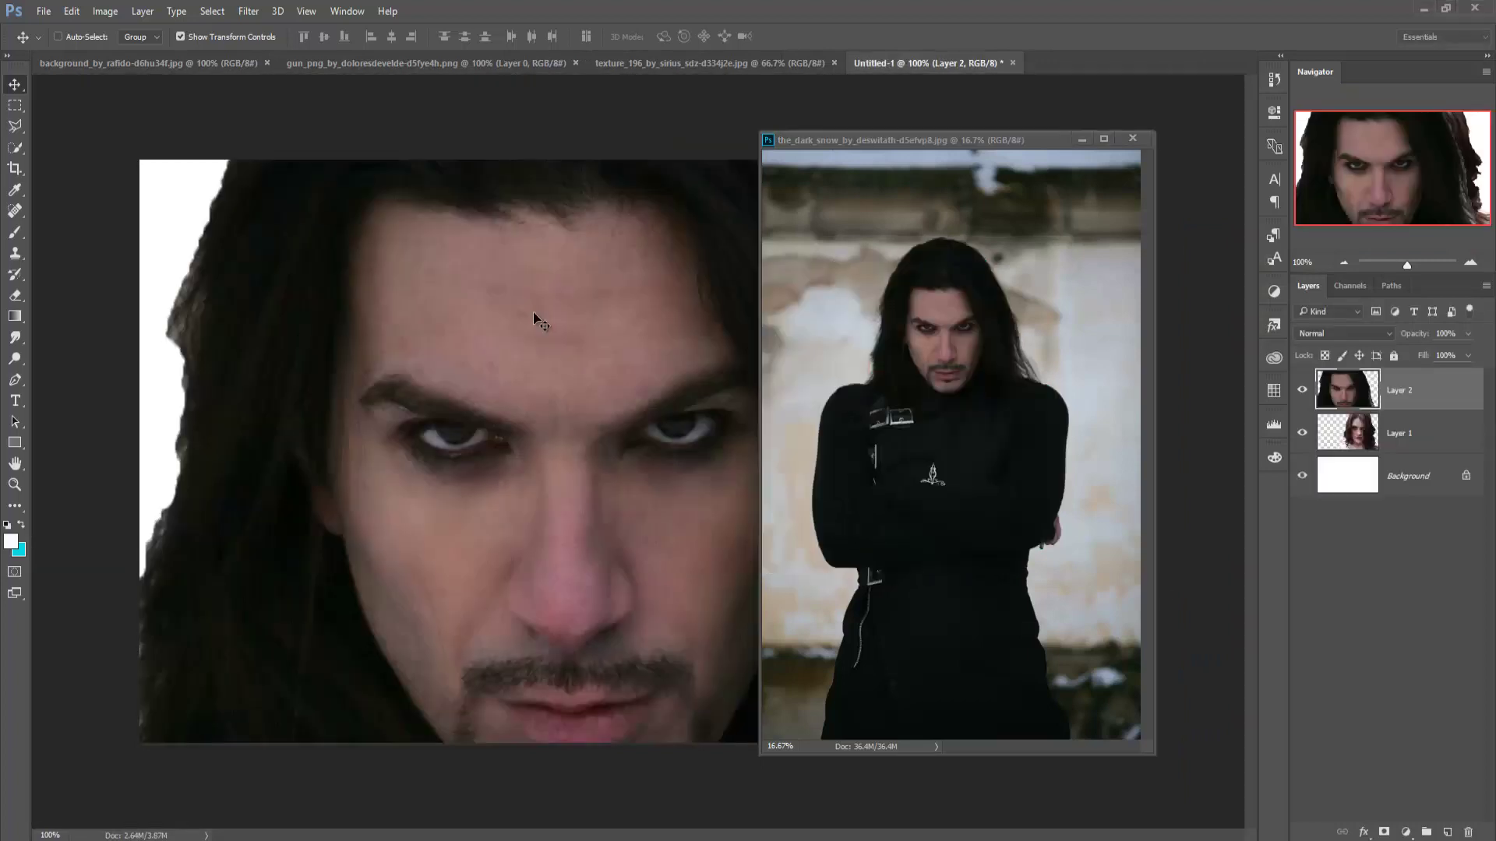
left_click(1083, 141)
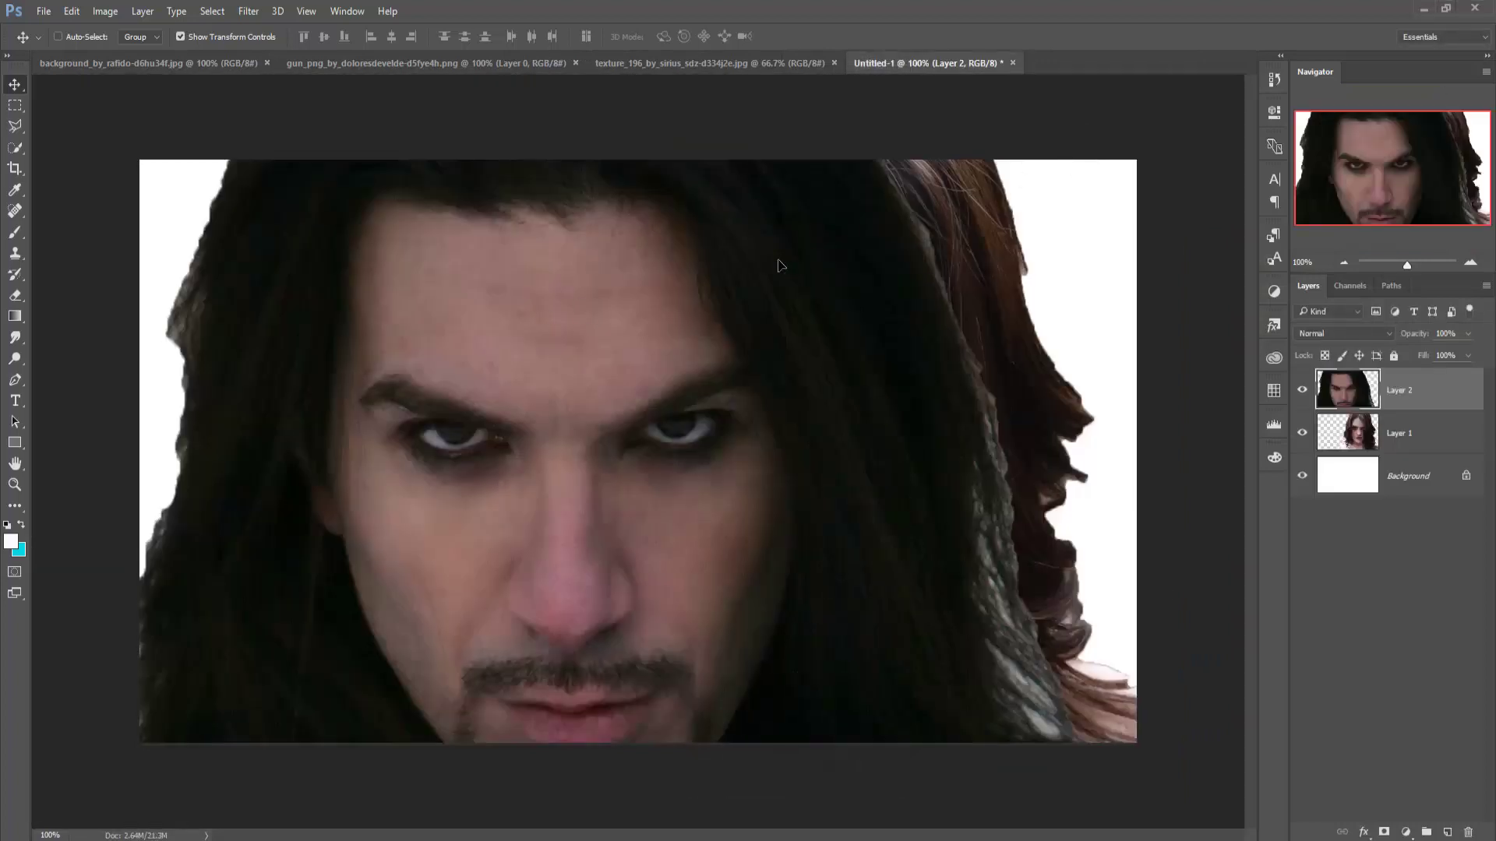
left_click_drag(810, 304, 730, 468)
- Free-transform the man to roughly 63% scale and raise him so his face shows
key("ctrl+z")
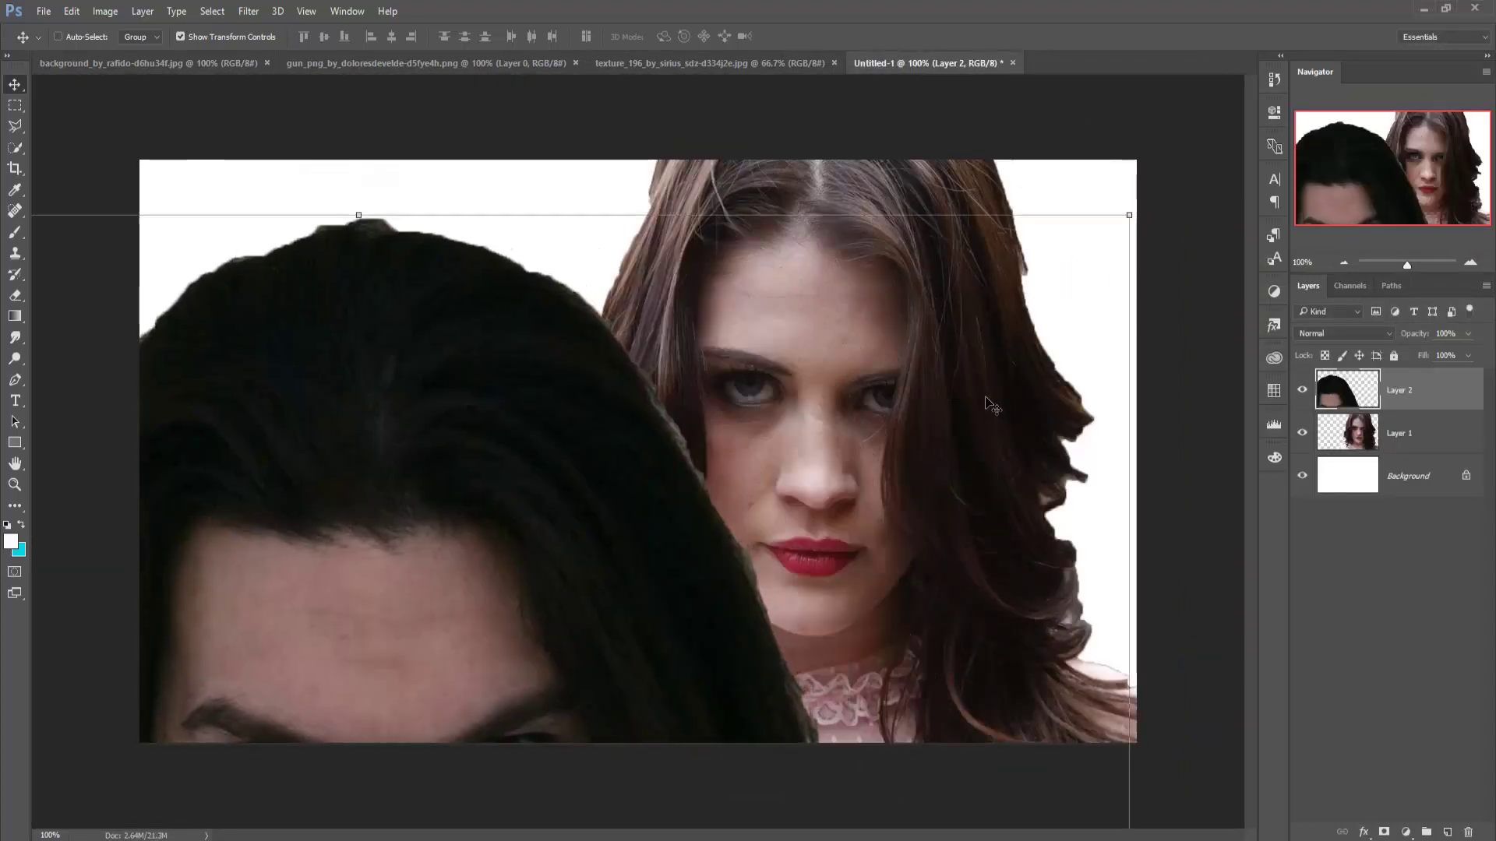
left_click_drag(1132, 215, 857, 584)
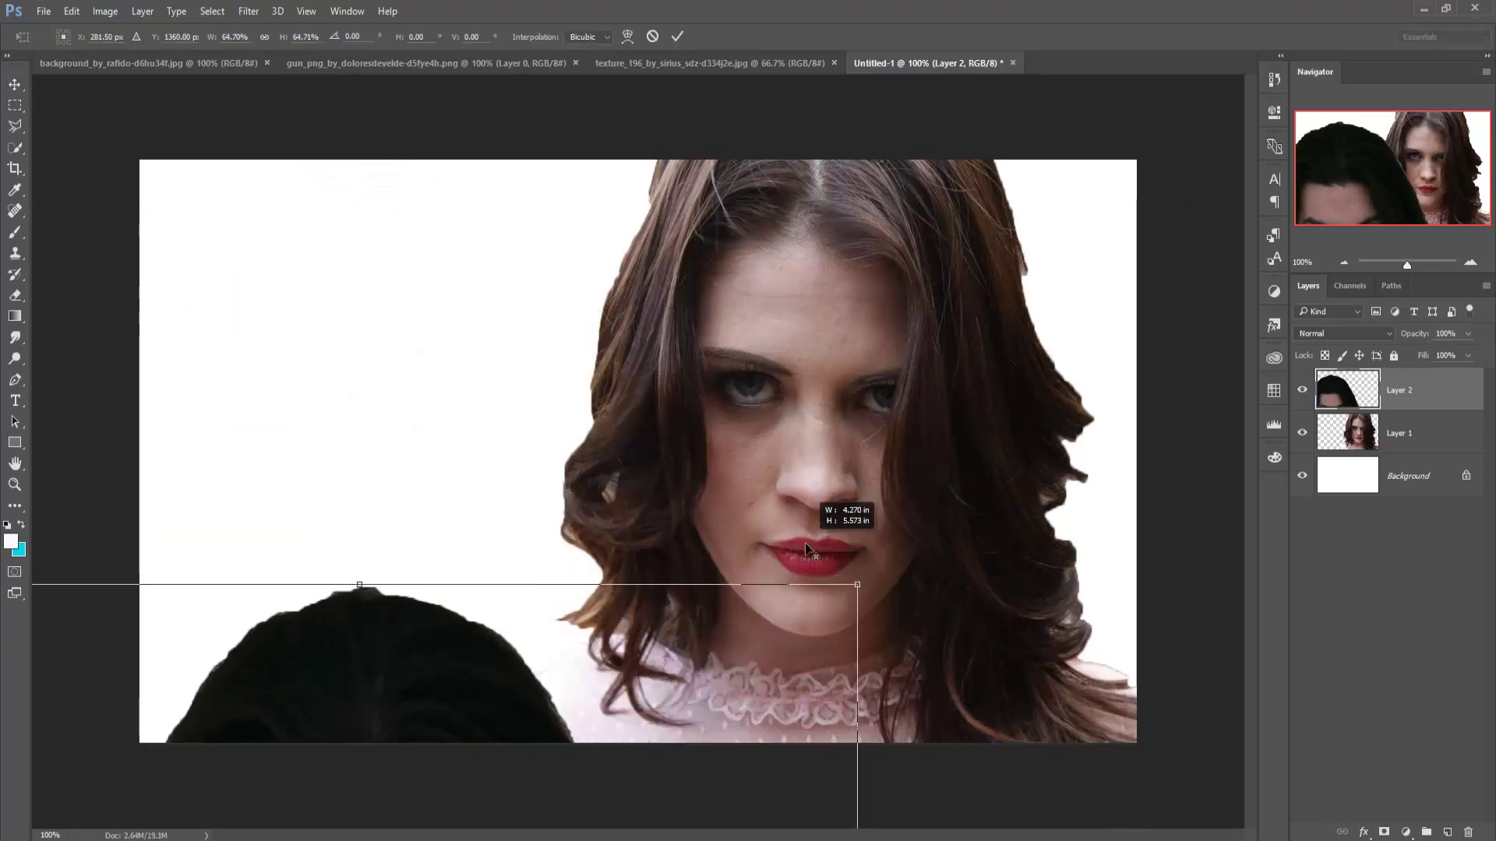
left_click_drag(730, 636, 813, 253)
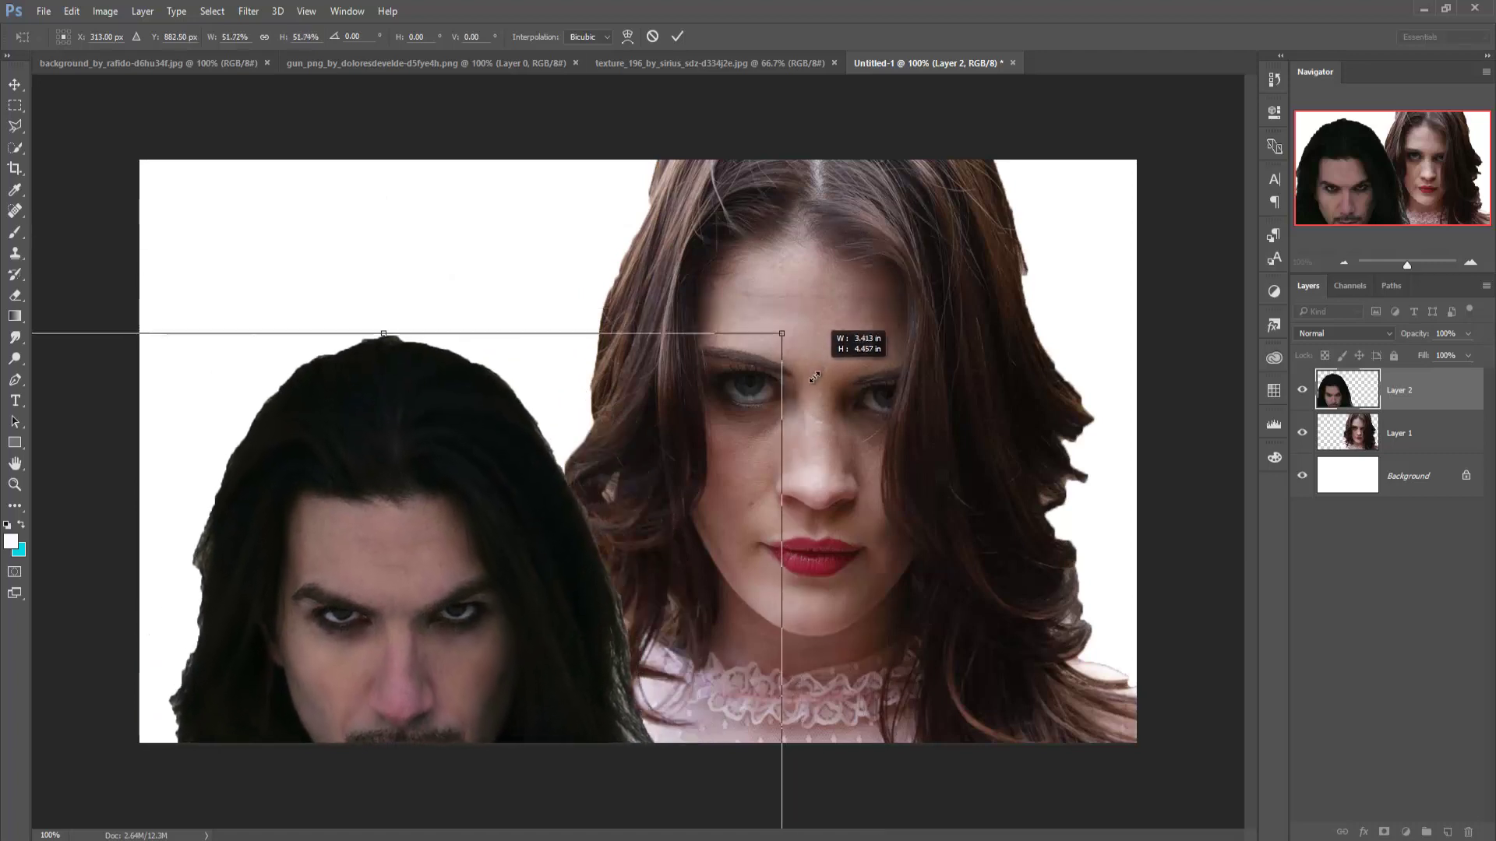
left_click_drag(880, 198, 762, 361)
left_click_drag(550, 538, 556, 336)
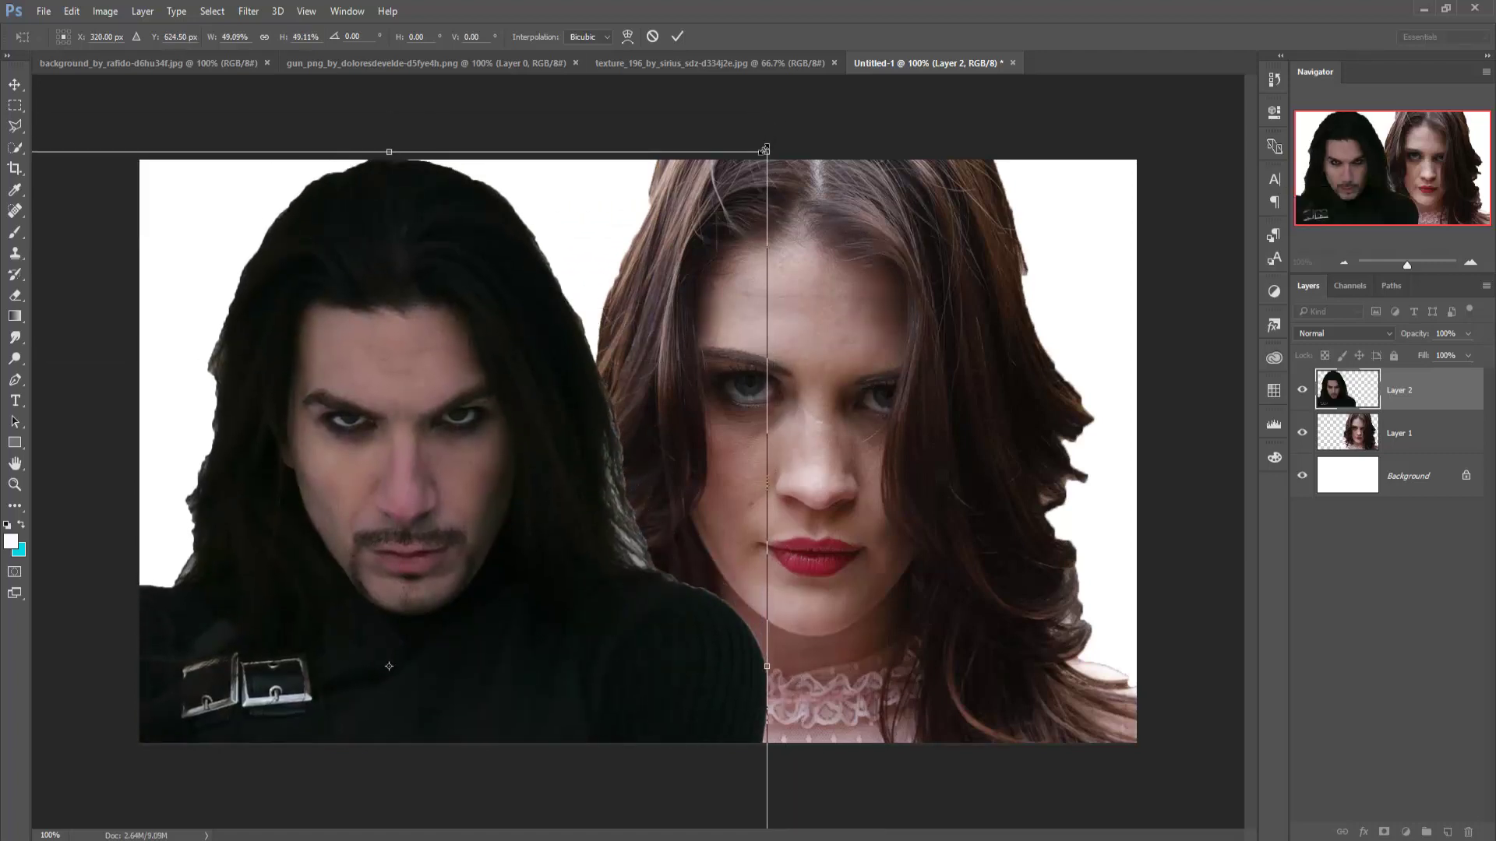
left_click_drag(769, 152, 1025, 113)
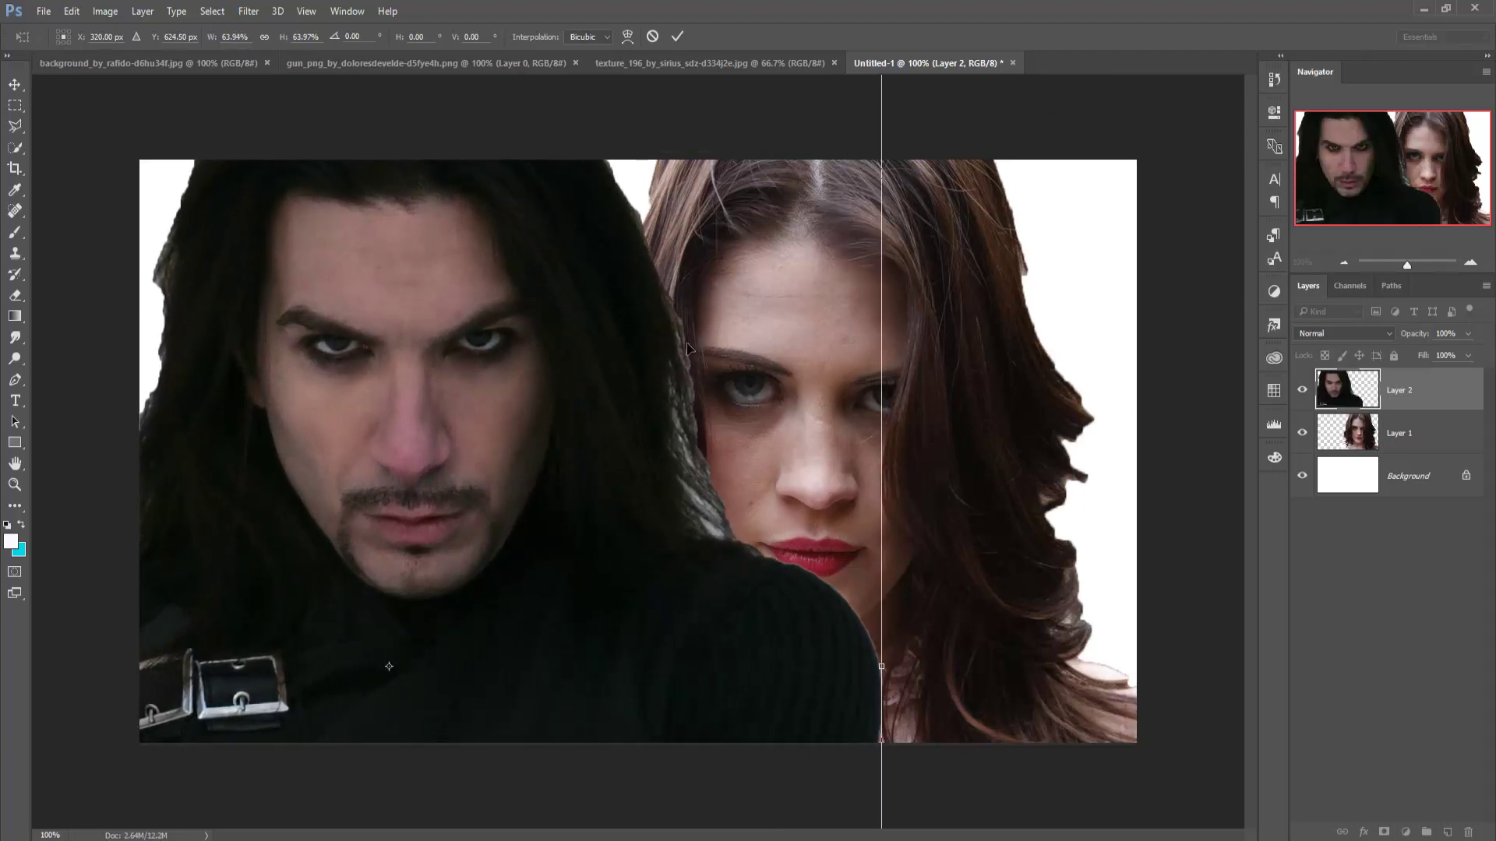
mouse_move(641, 413)
left_mouse_down()
mouse_move(641, 514)
mouse_move(638, 427)
left_mouse_up()
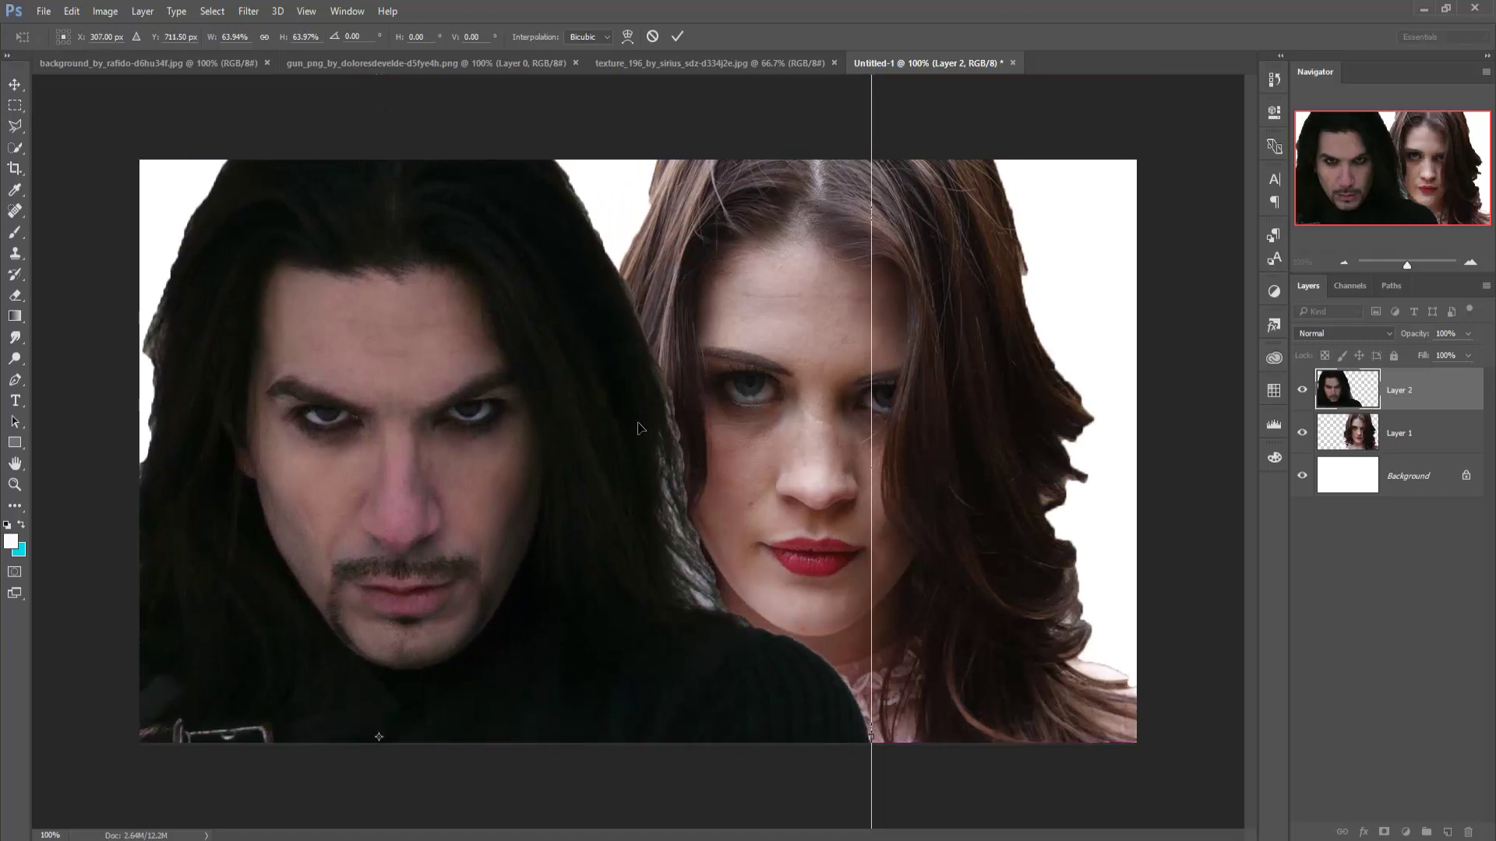
left_click(678, 41)
- Move the man's layer below the woman's and scale him to about 90% on the left
left_click_drag(1413, 392, 1416, 450)
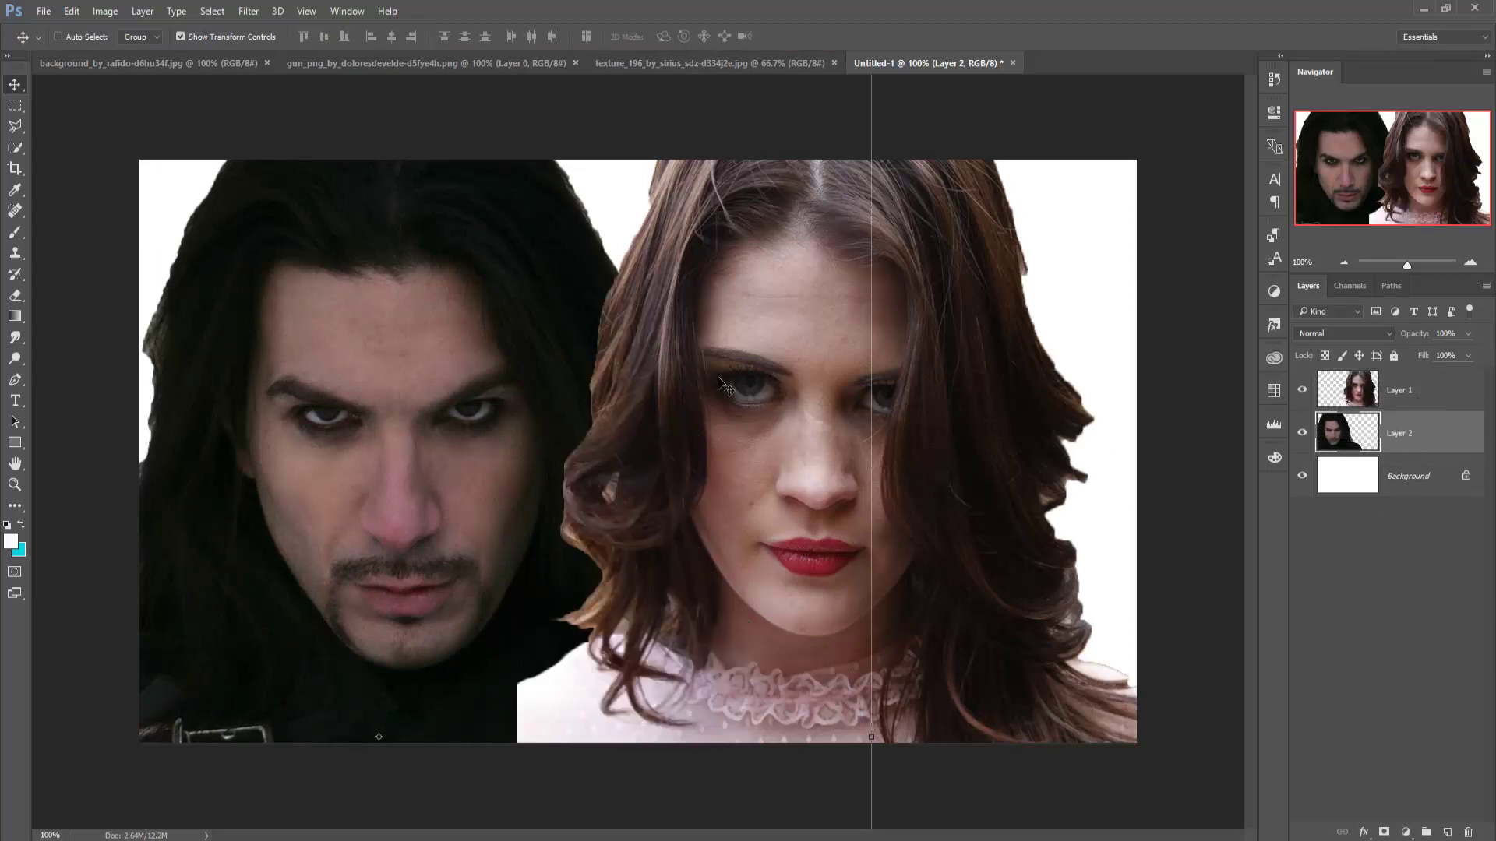
key("ctrl+minus")
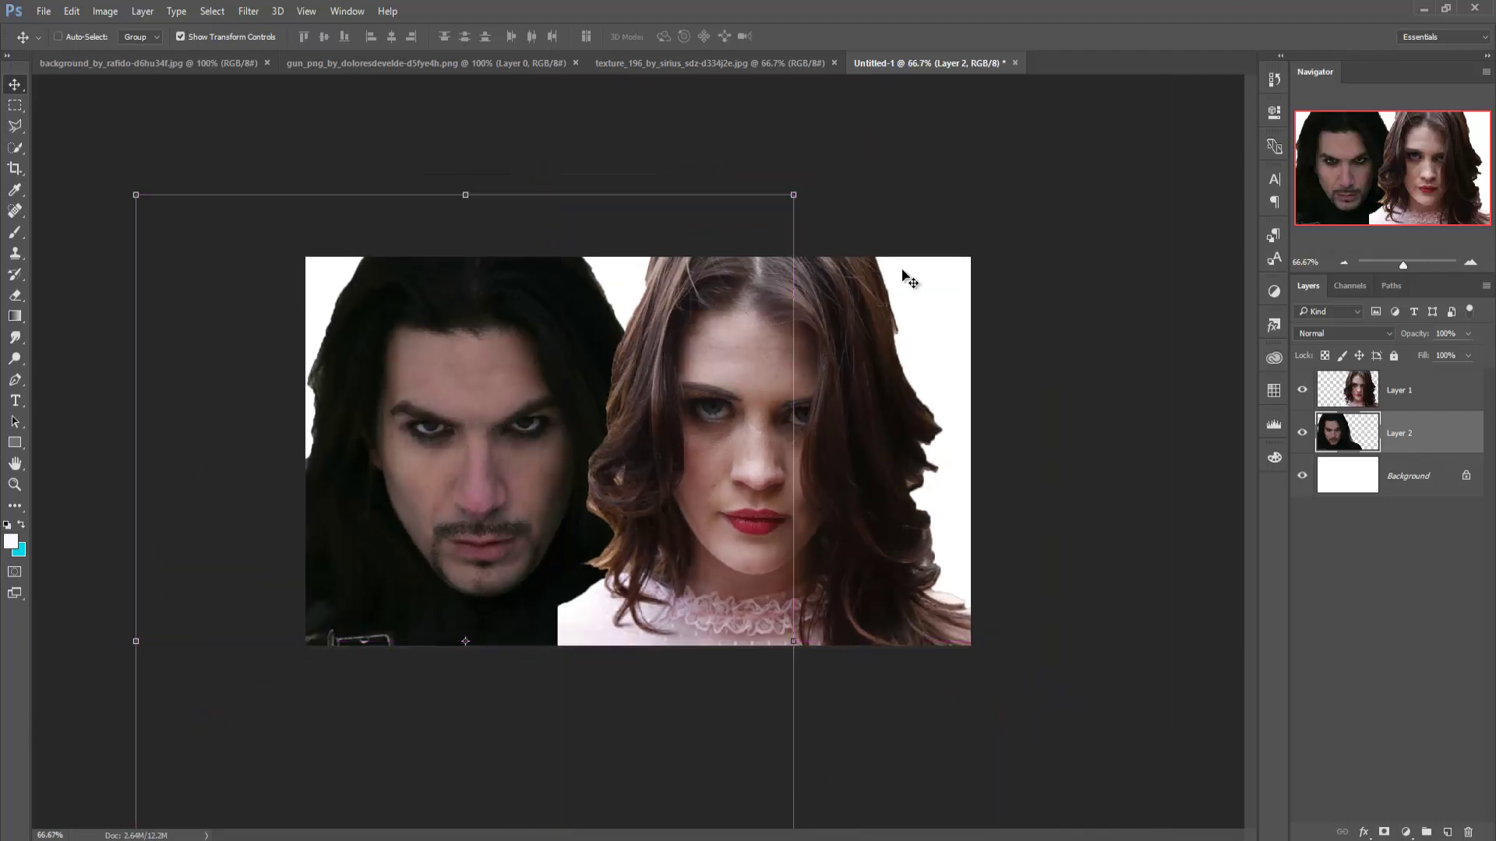
left_click_drag(795, 195, 762, 240)
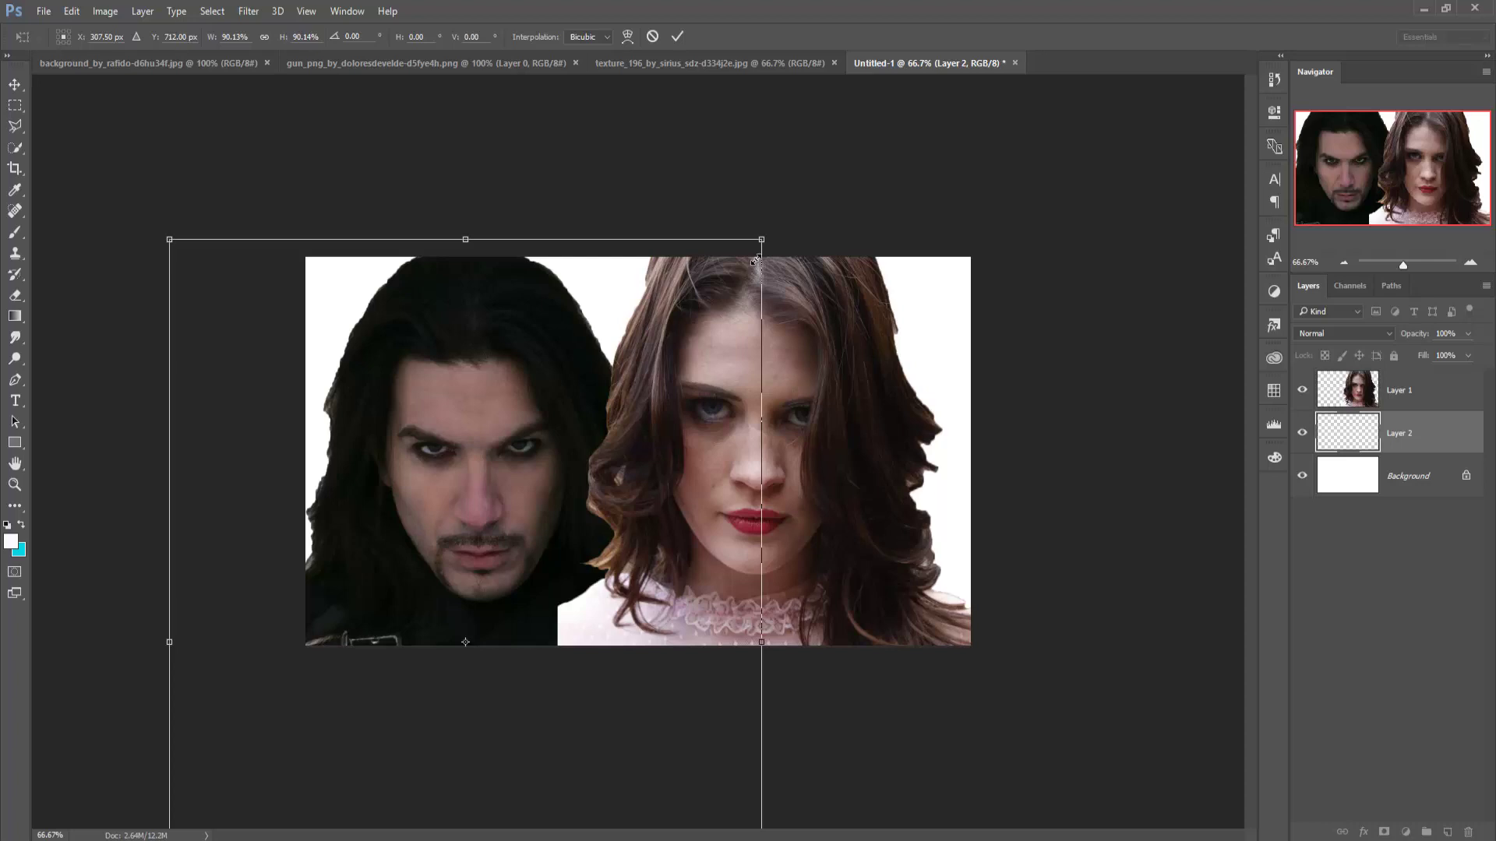
left_click_drag(553, 398, 570, 374)
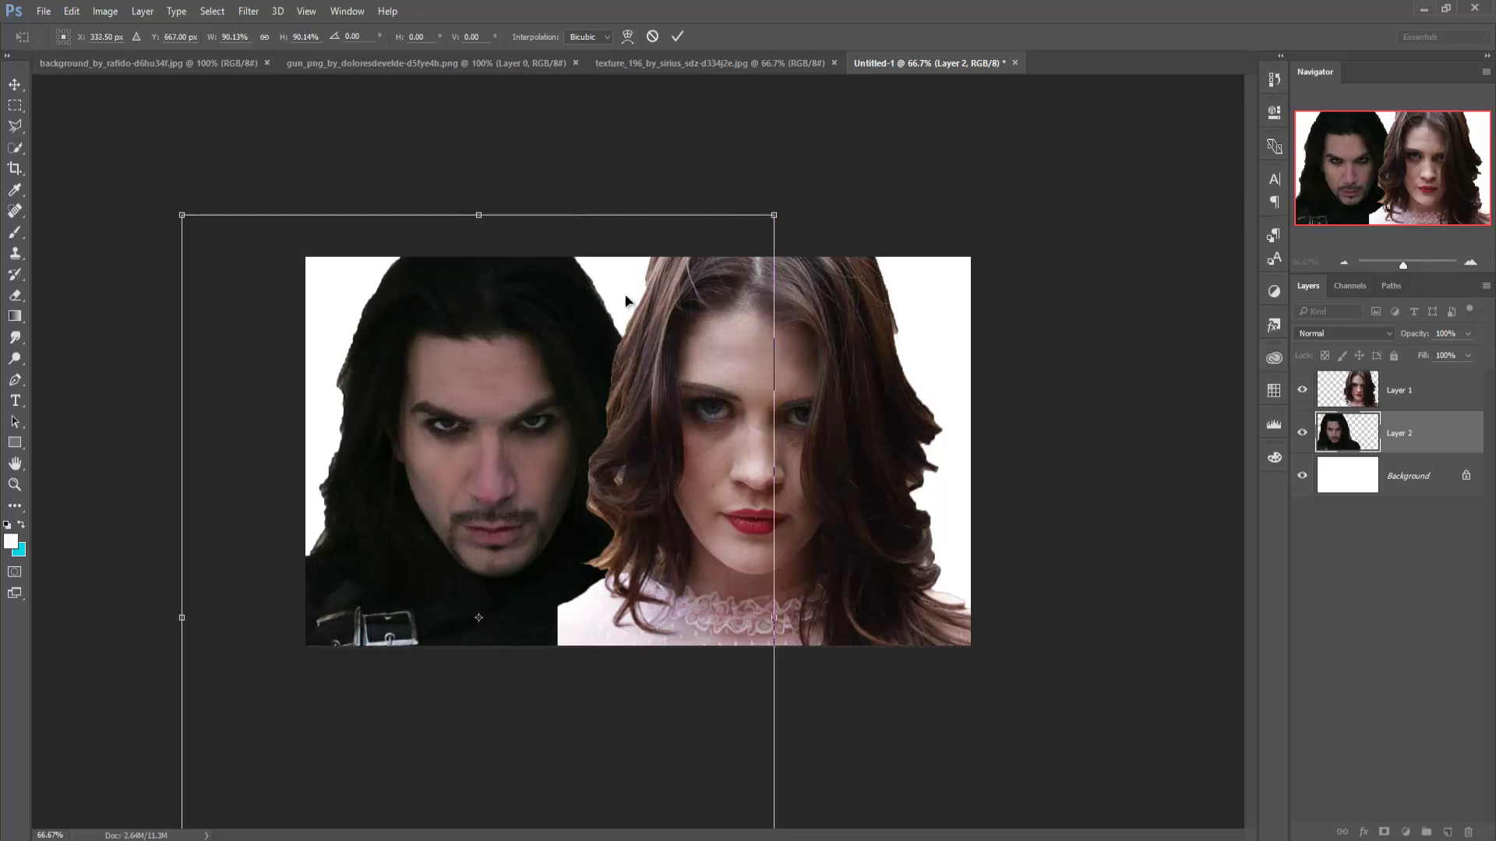
left_click(678, 37)
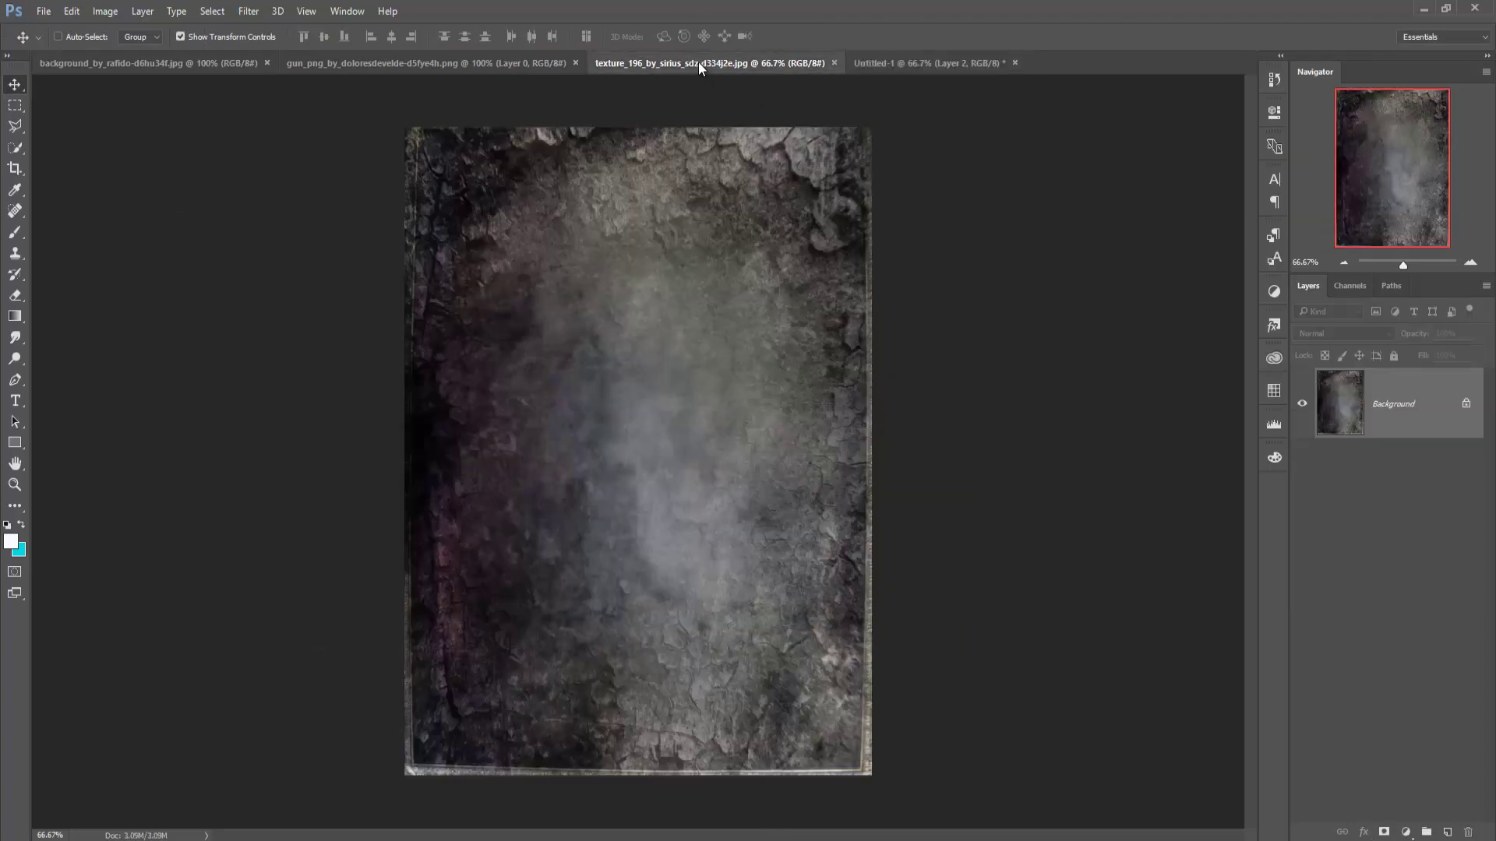
- Place the cracked rock texture, rotate it about 89.8°, and stretch it to cover the canvas
mouse_move(697, 62)
left_mouse_down()
mouse_move(690, 152)
mouse_move(540, 320)
left_mouse_up()
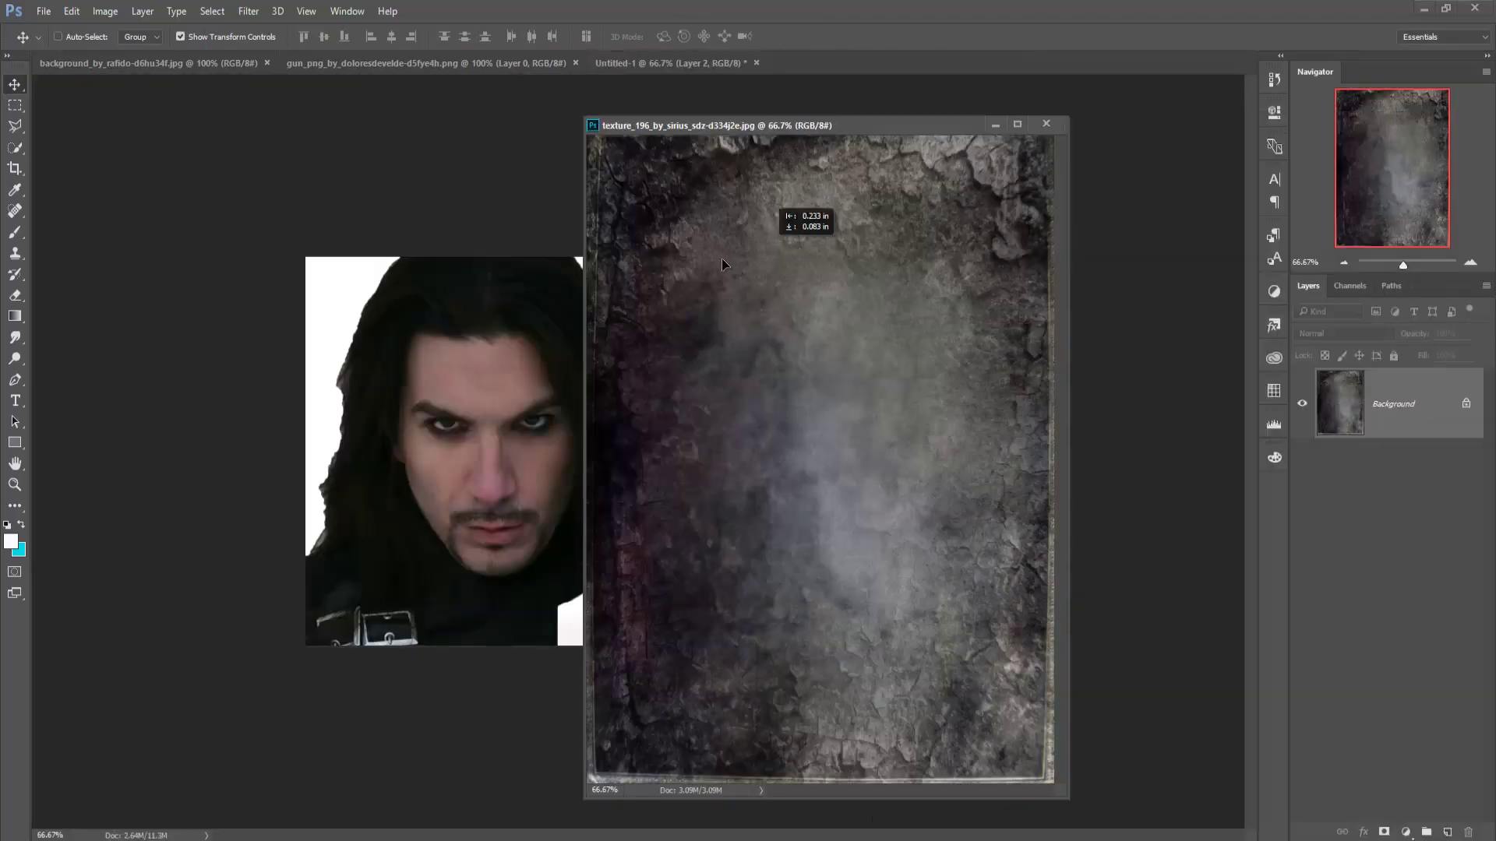
left_click(996, 126)
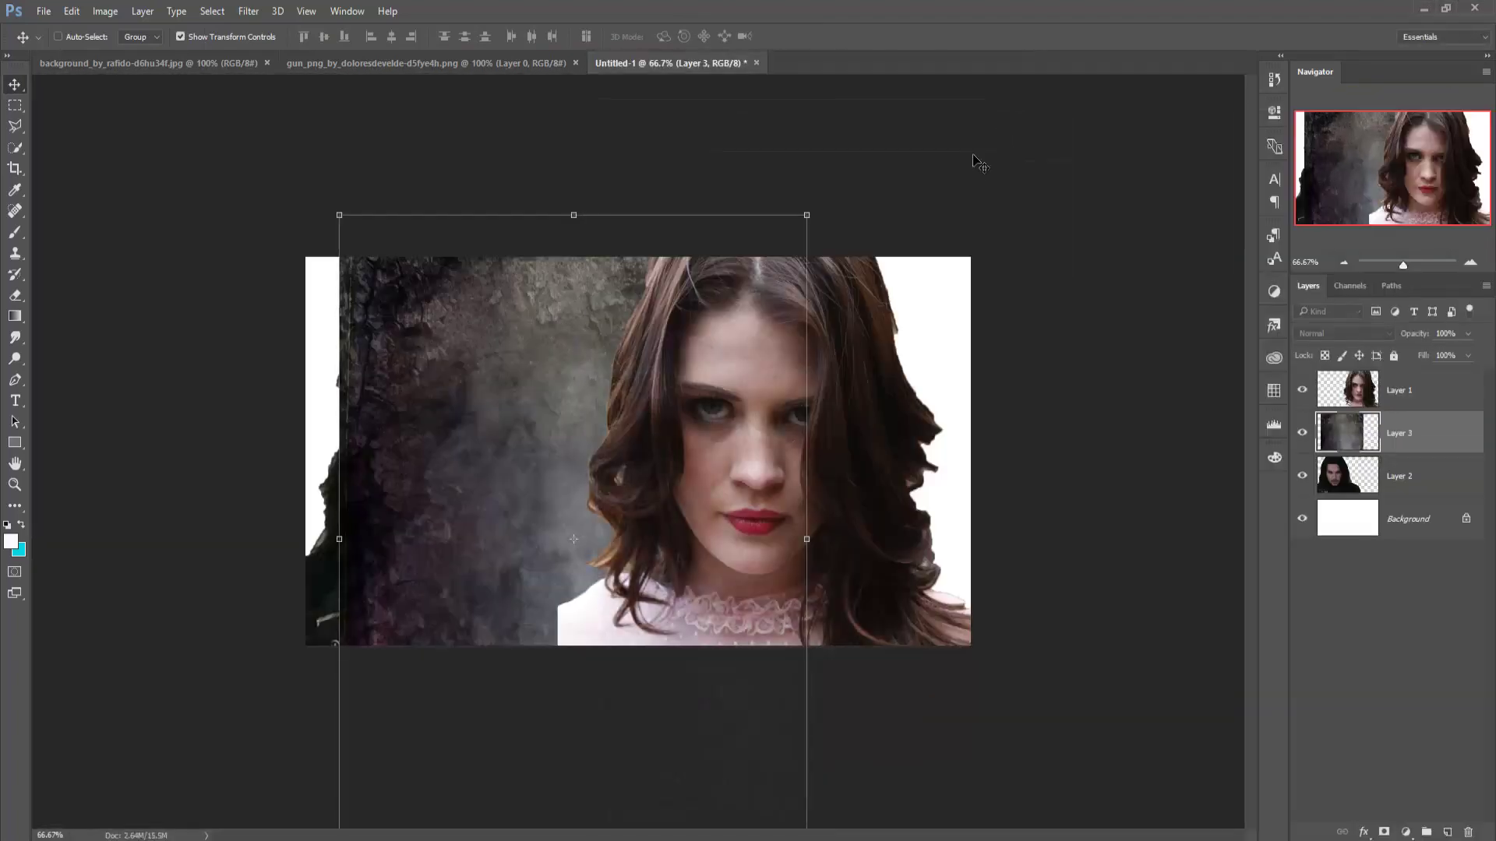
mouse_move(814, 204)
left_mouse_down()
mouse_move(1028, 616)
mouse_move(799, 712)
left_mouse_up()
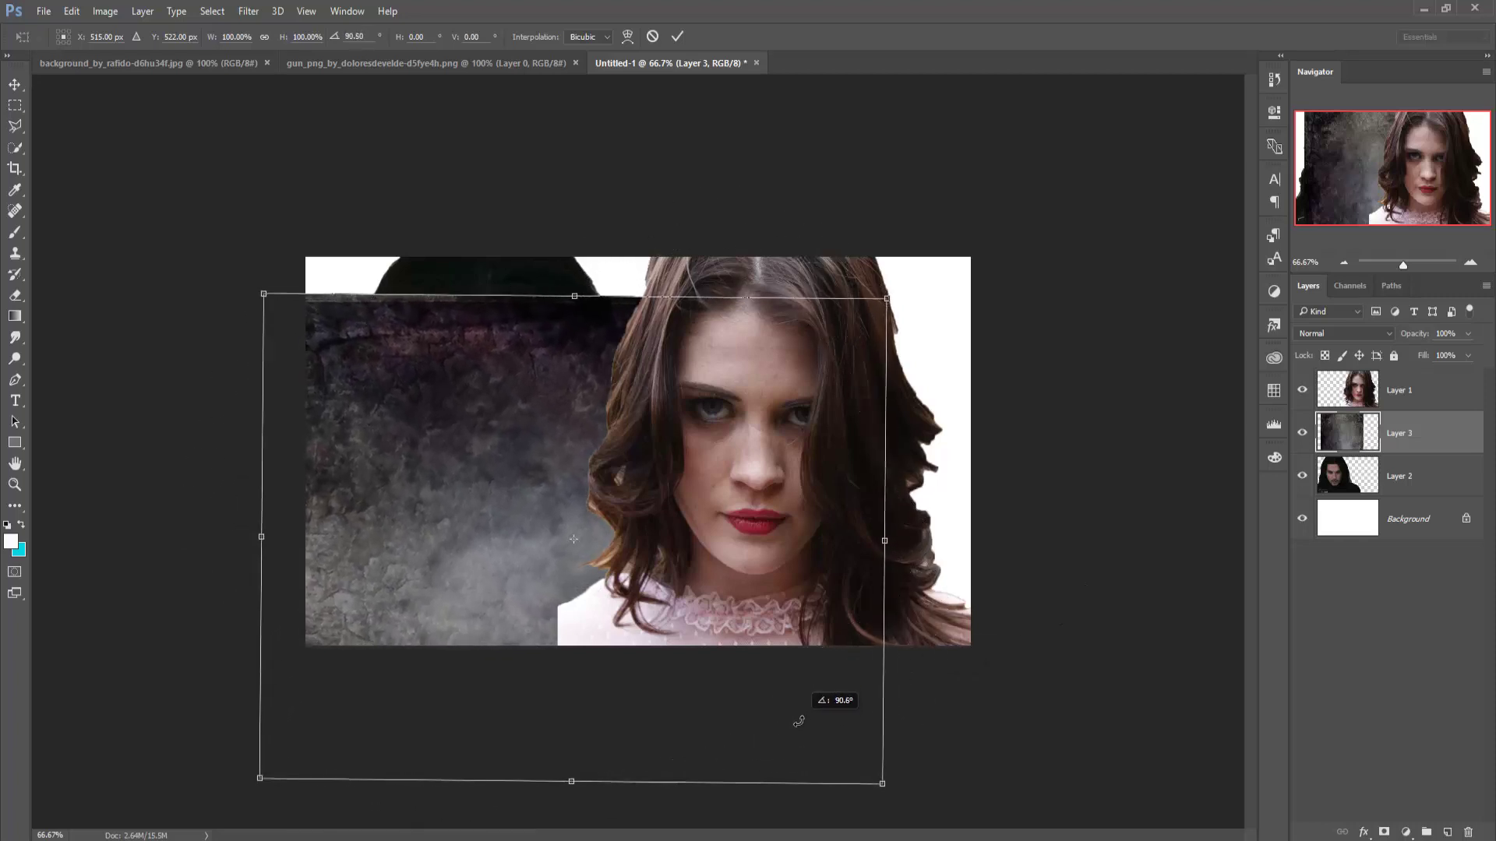
left_click_drag(799, 711, 801, 710)
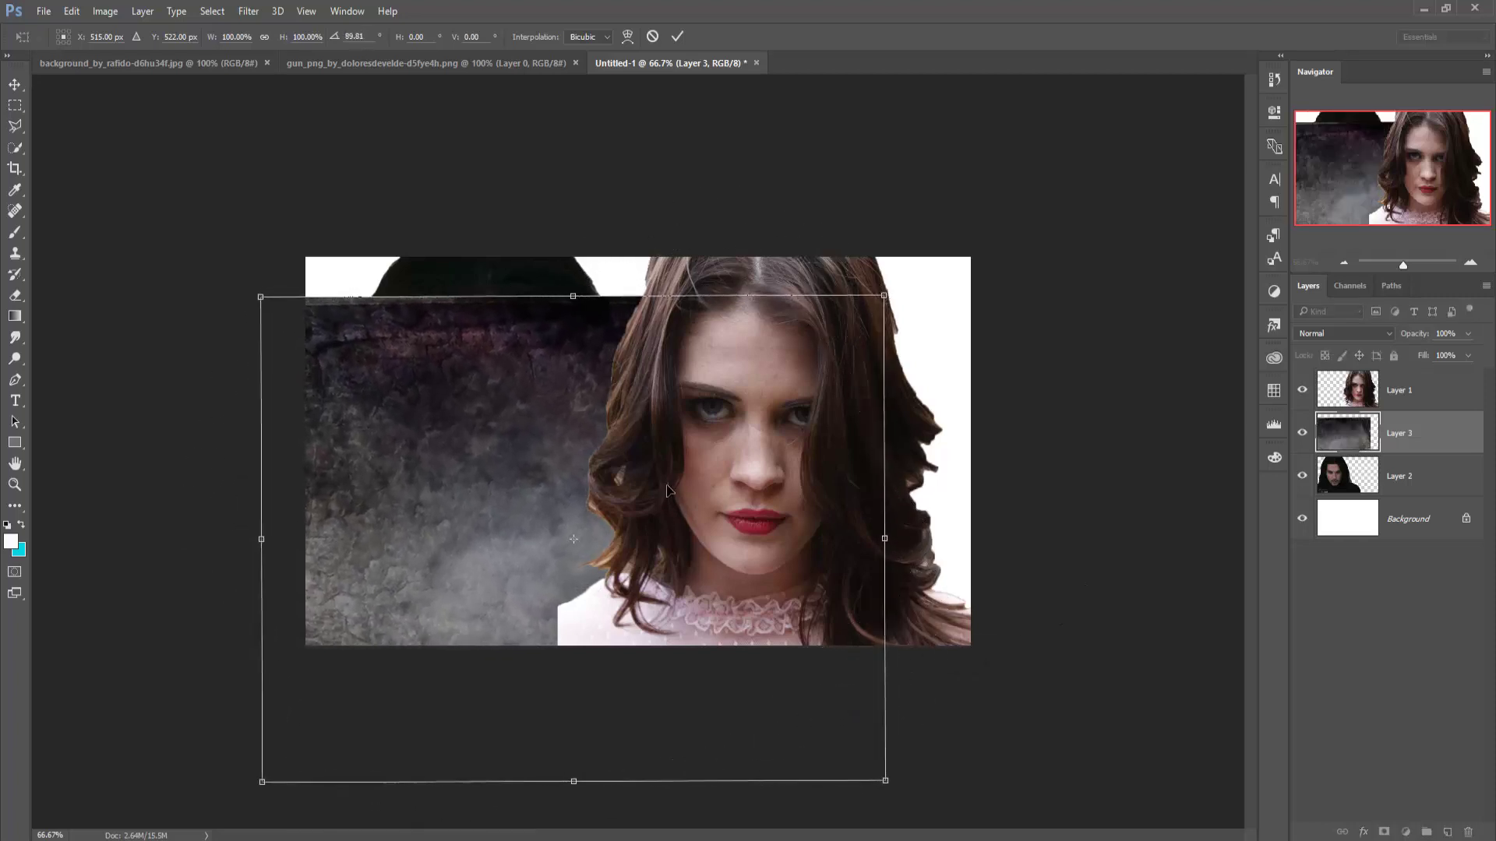
mouse_move(667, 491)
left_mouse_down()
mouse_move(711, 401)
mouse_move(687, 400)
left_mouse_up()
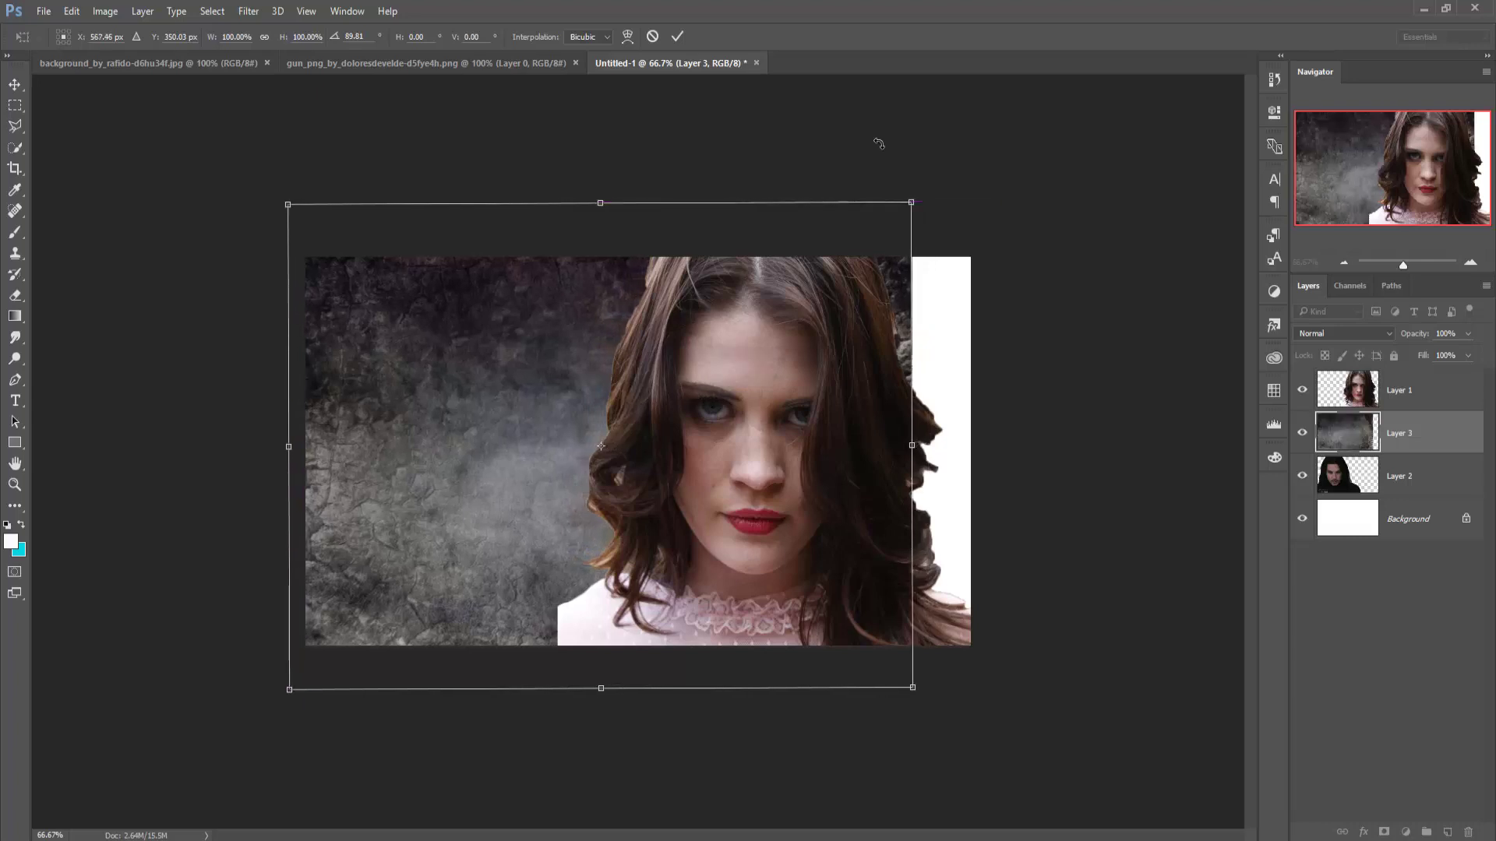
left_click_drag(913, 203, 977, 251)
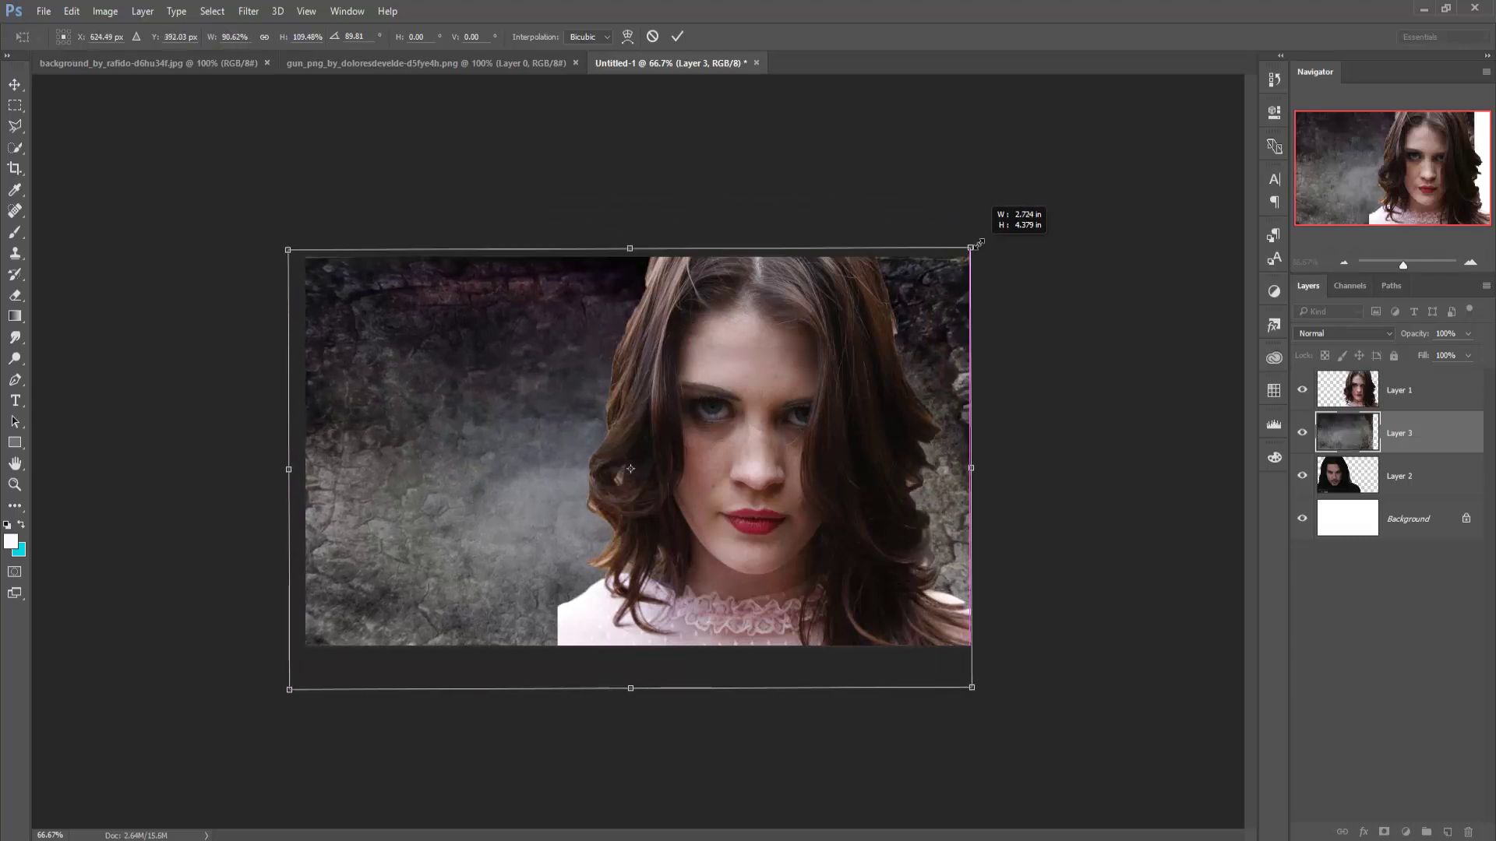
left_click_drag(978, 252, 973, 244)
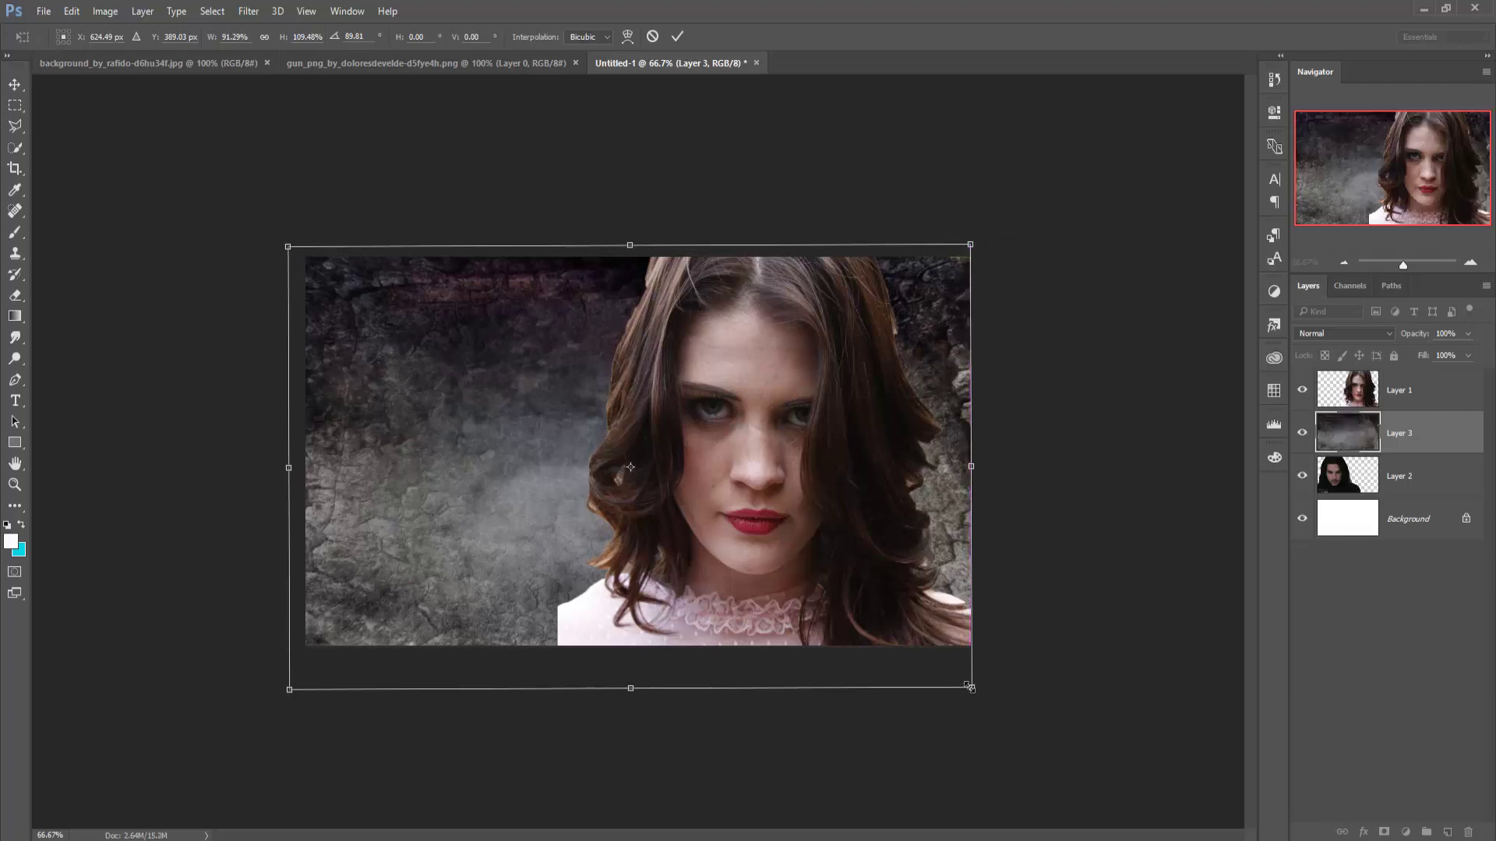
left_click_drag(974, 673, 980, 652)
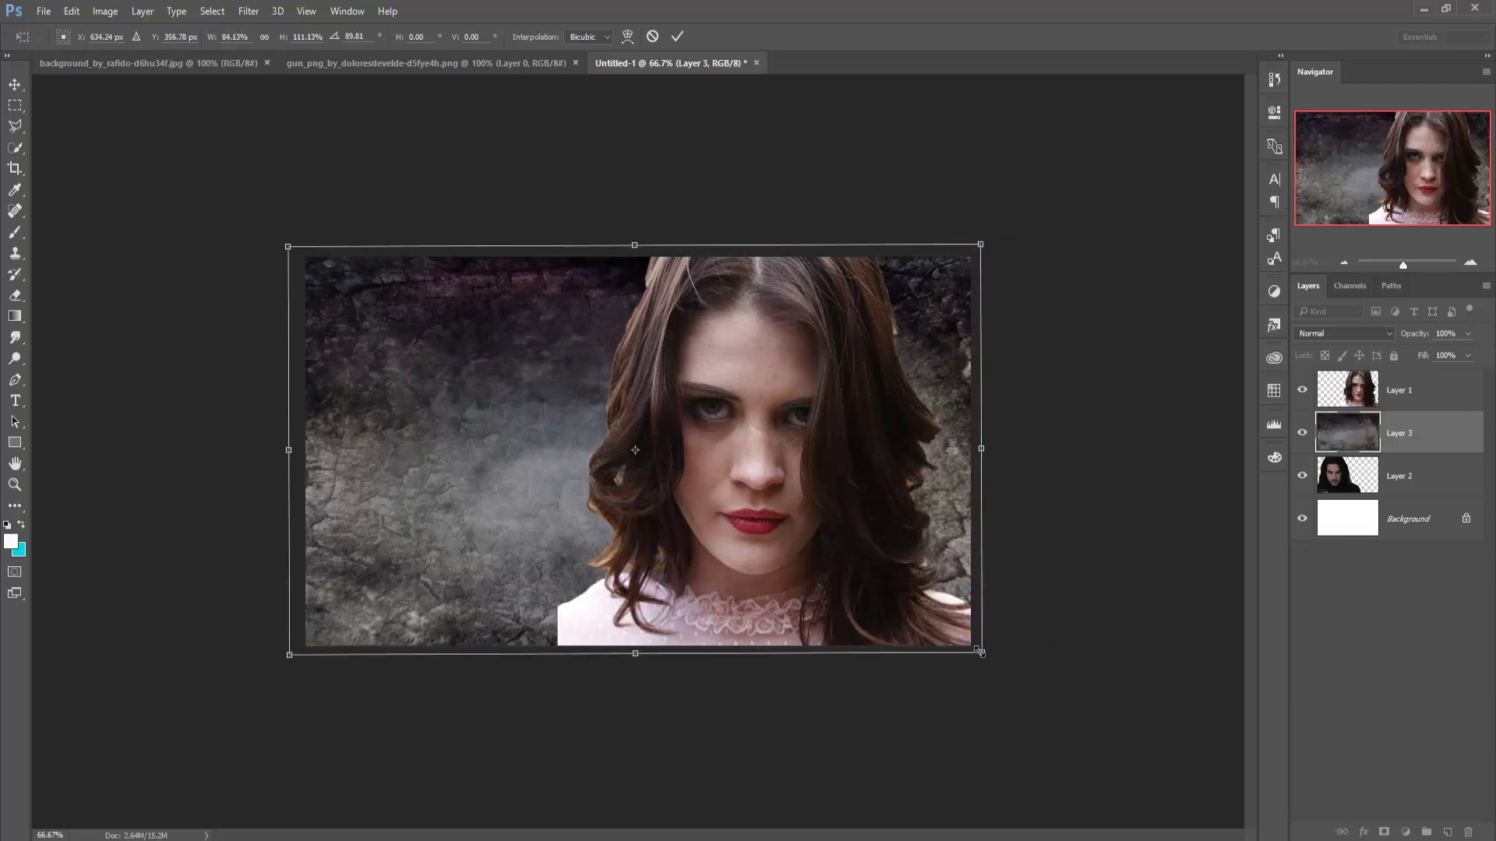
left_click(676, 39)
- Move the texture layer below the man's layer and make the man's layer active
left_click_drag(1442, 433, 1439, 489)
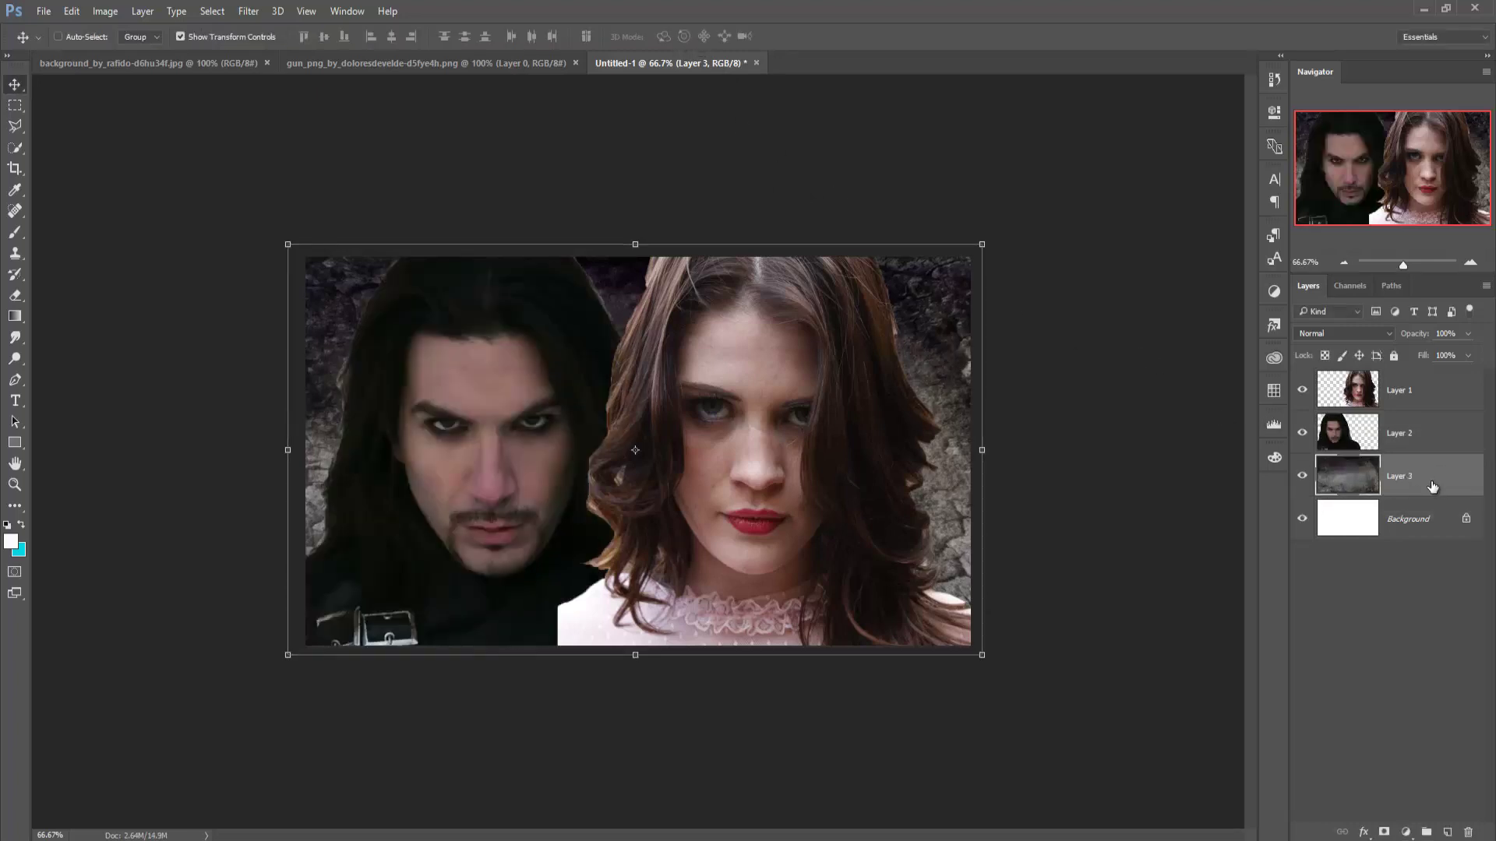
left_click(1383, 831)
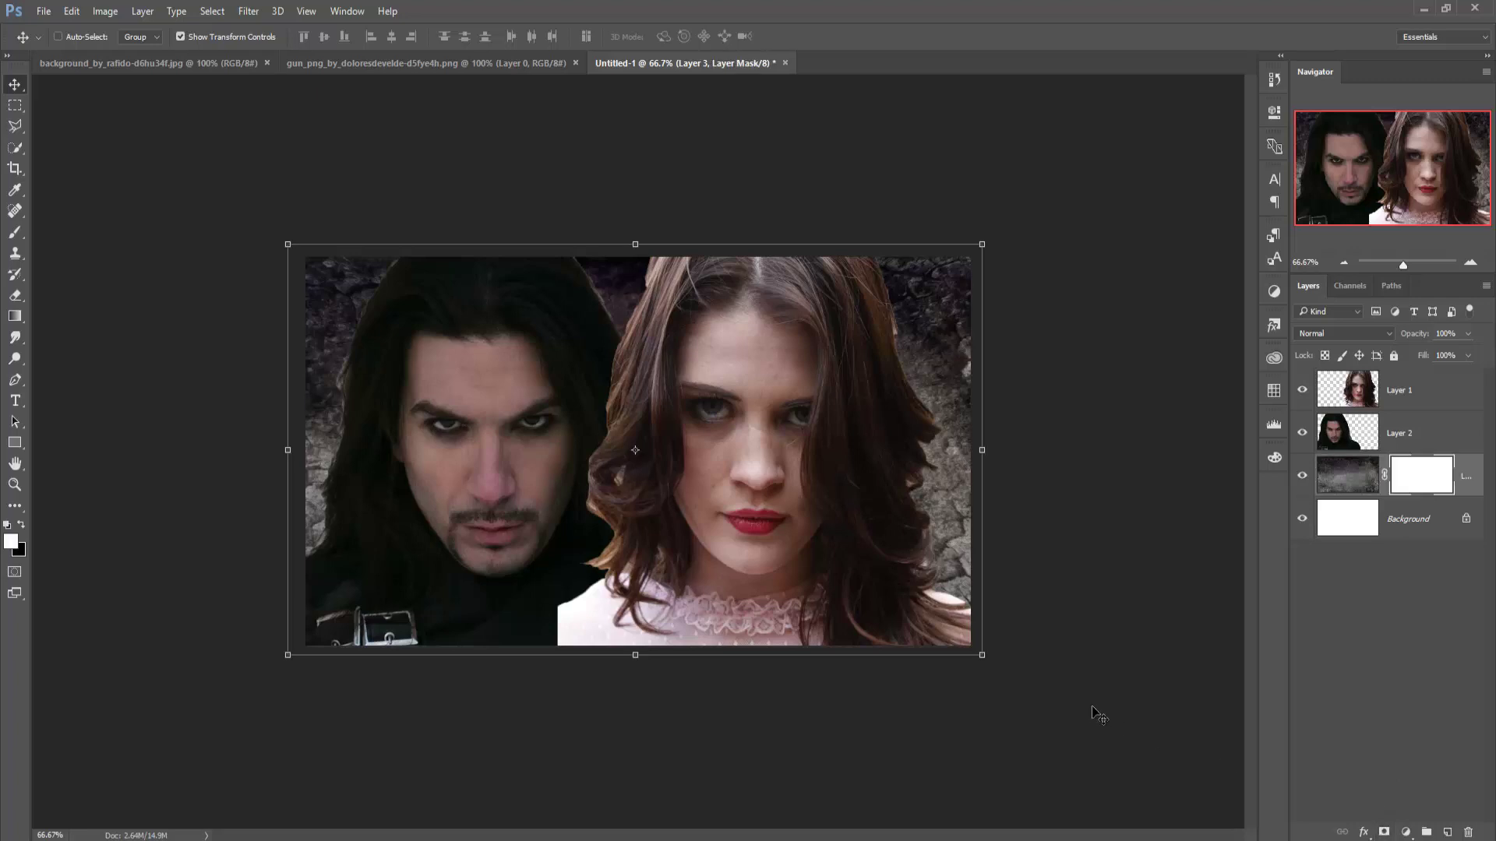
key("ctrl+z")
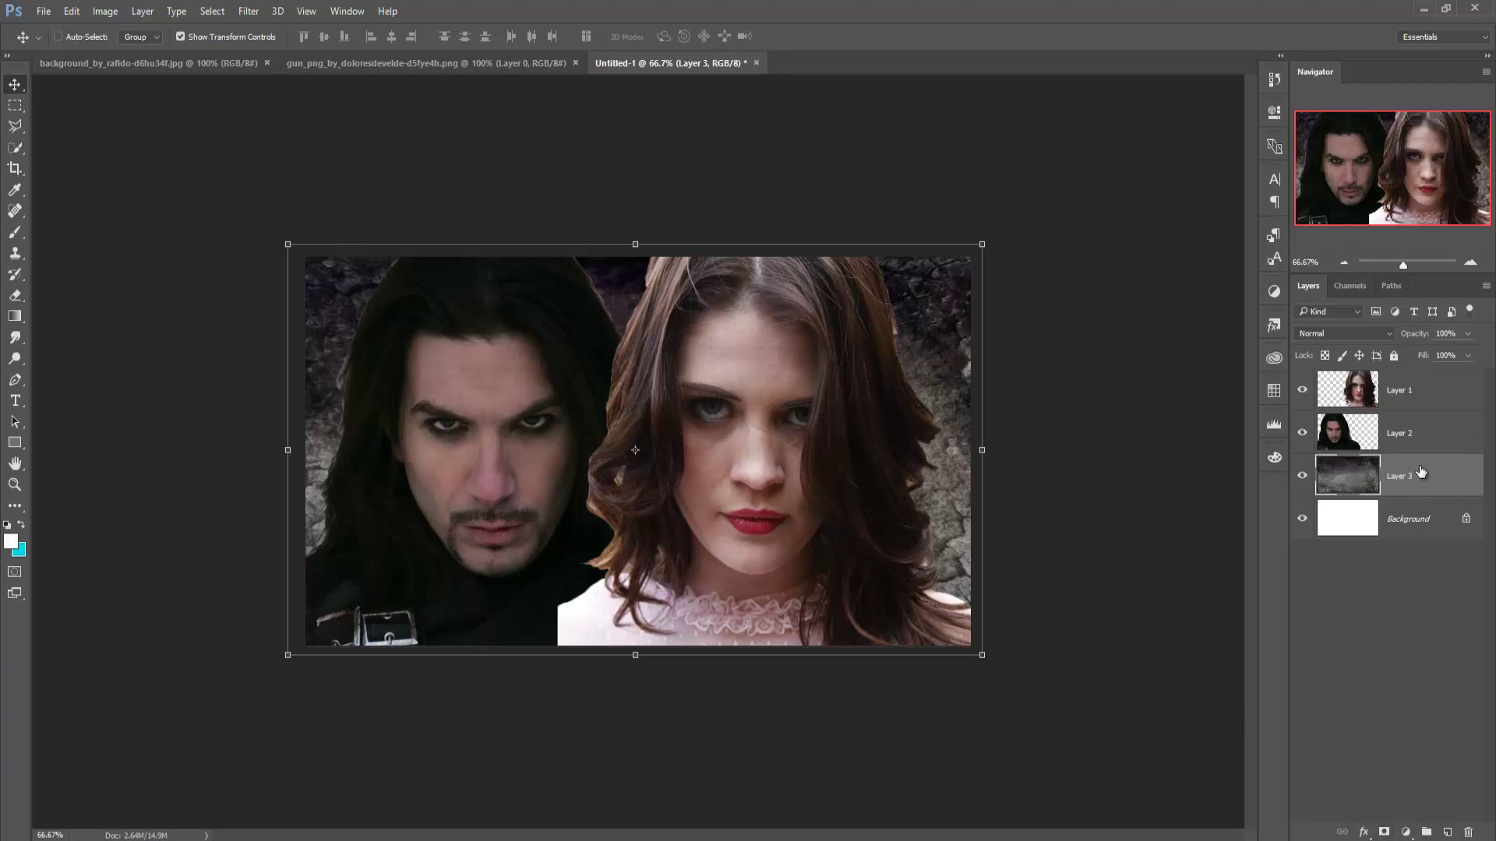
key("alt+bracketright")
- Add a mask to the man's layer and set a soft round 150 px black brush
left_click(1383, 833)
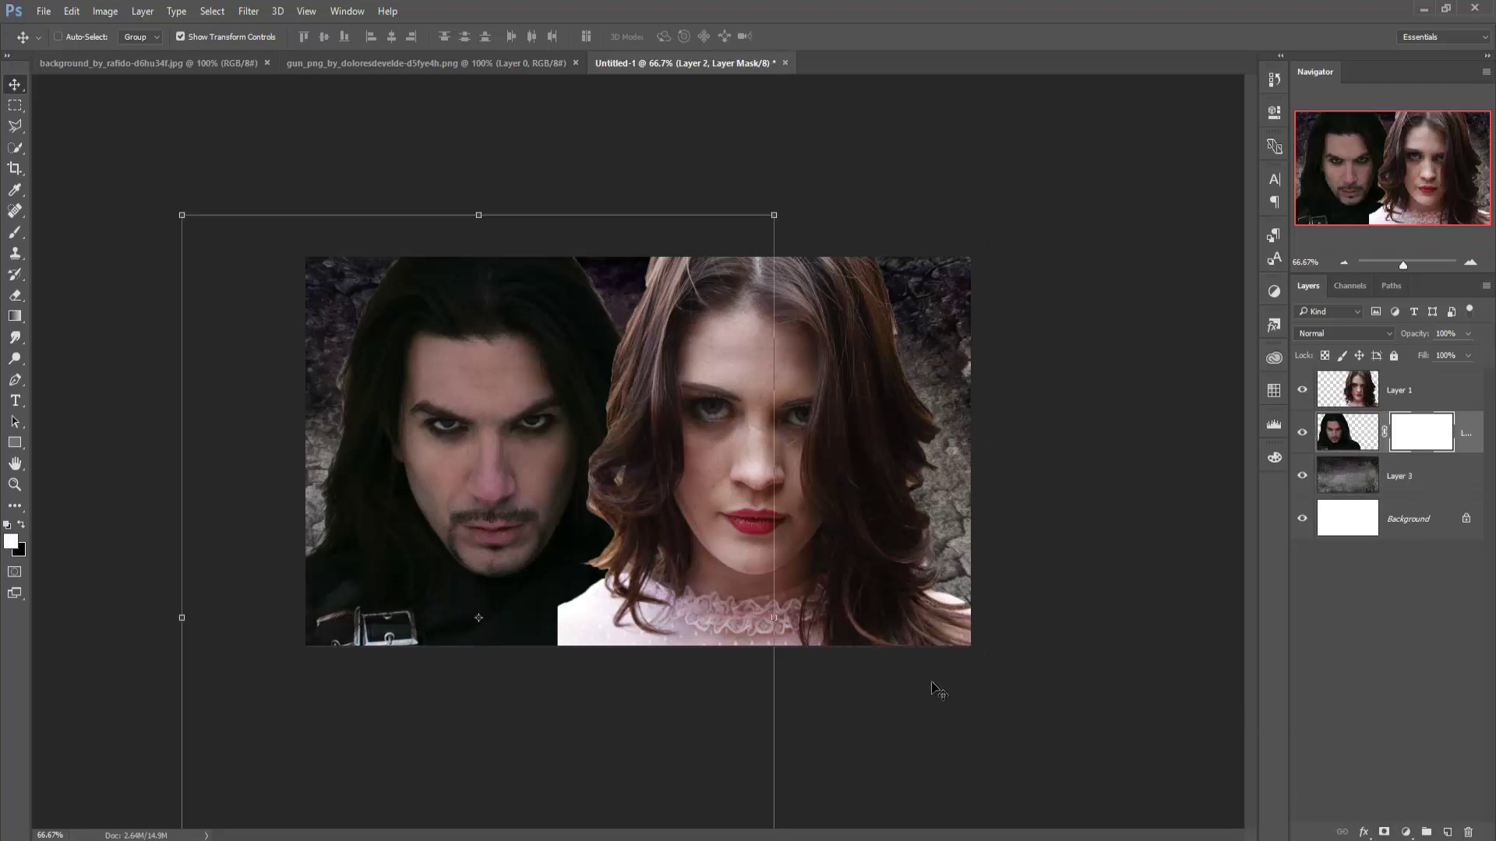
left_click(15, 232)
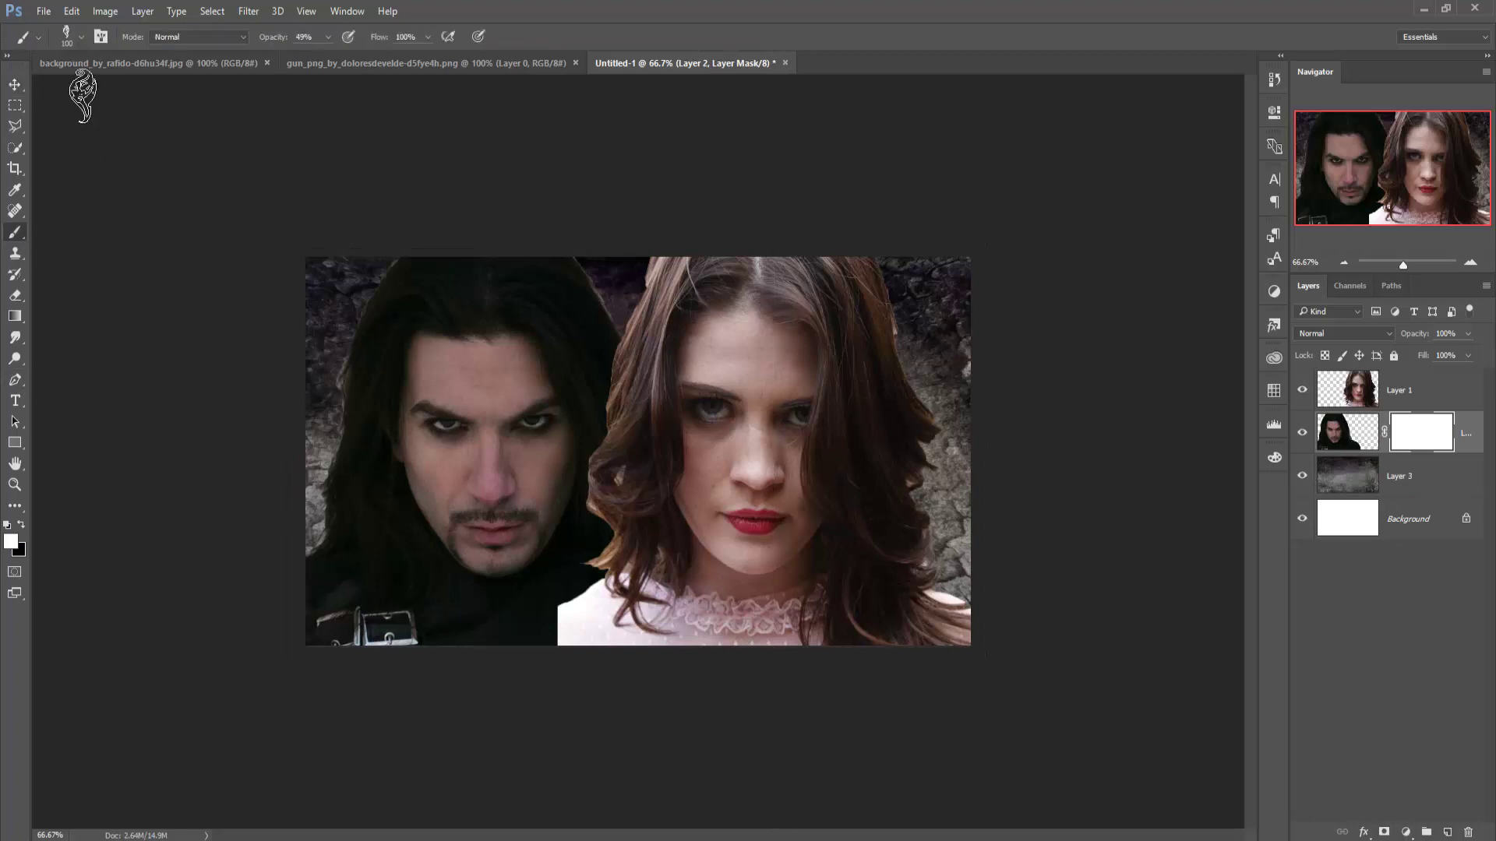
right_click(115, 125)
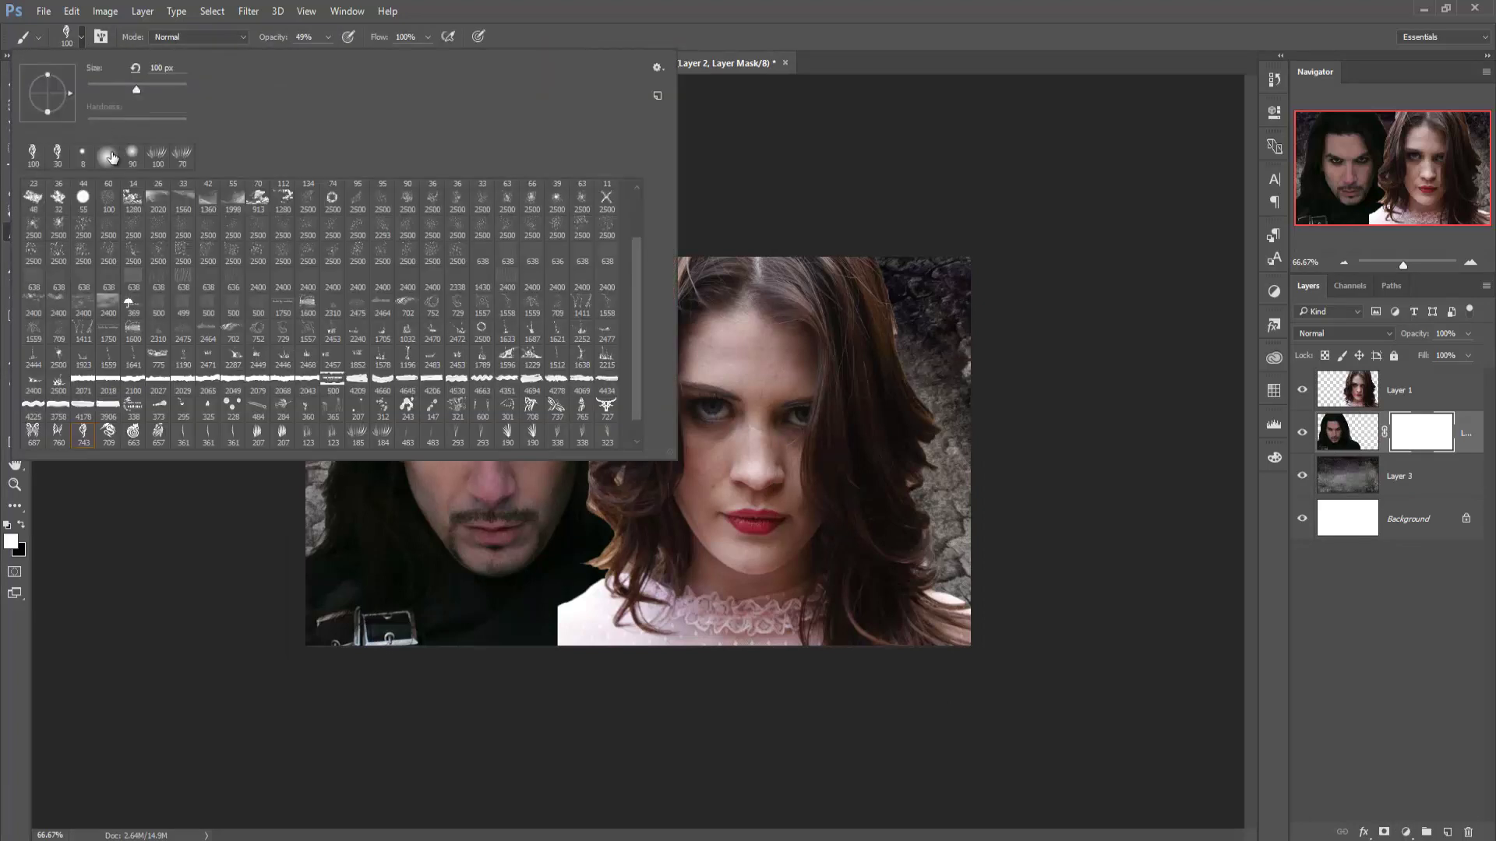
left_click(110, 162)
left_click(742, 3)
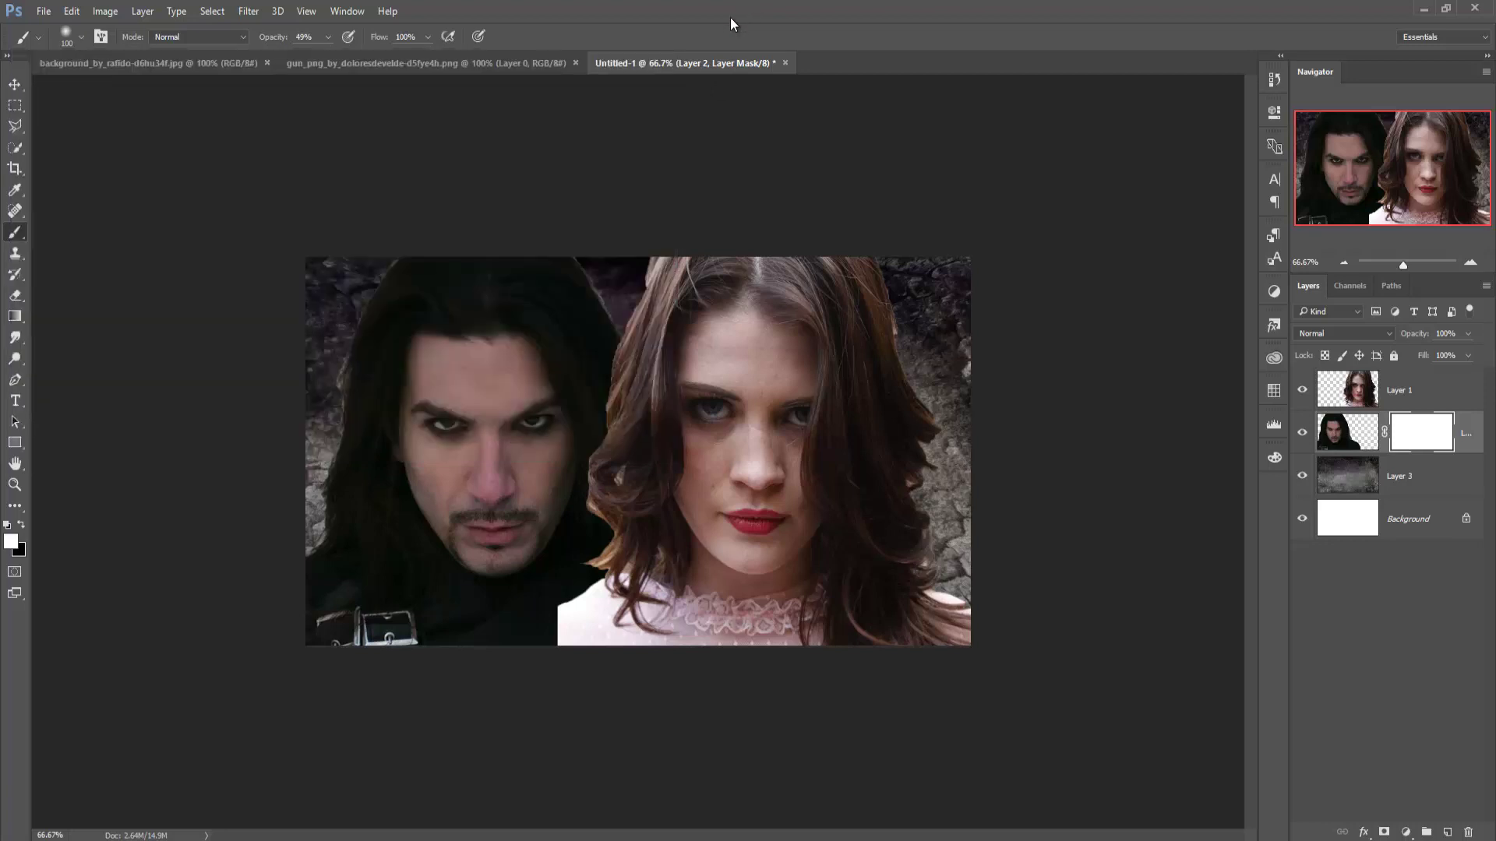
key("bracketright")
key("bracketright")
left_click(22, 527)
- At 43% brush opacity, fade the man's hair, left edge and belt buckle into the texture
left_click_drag(386, 261, 324, 334)
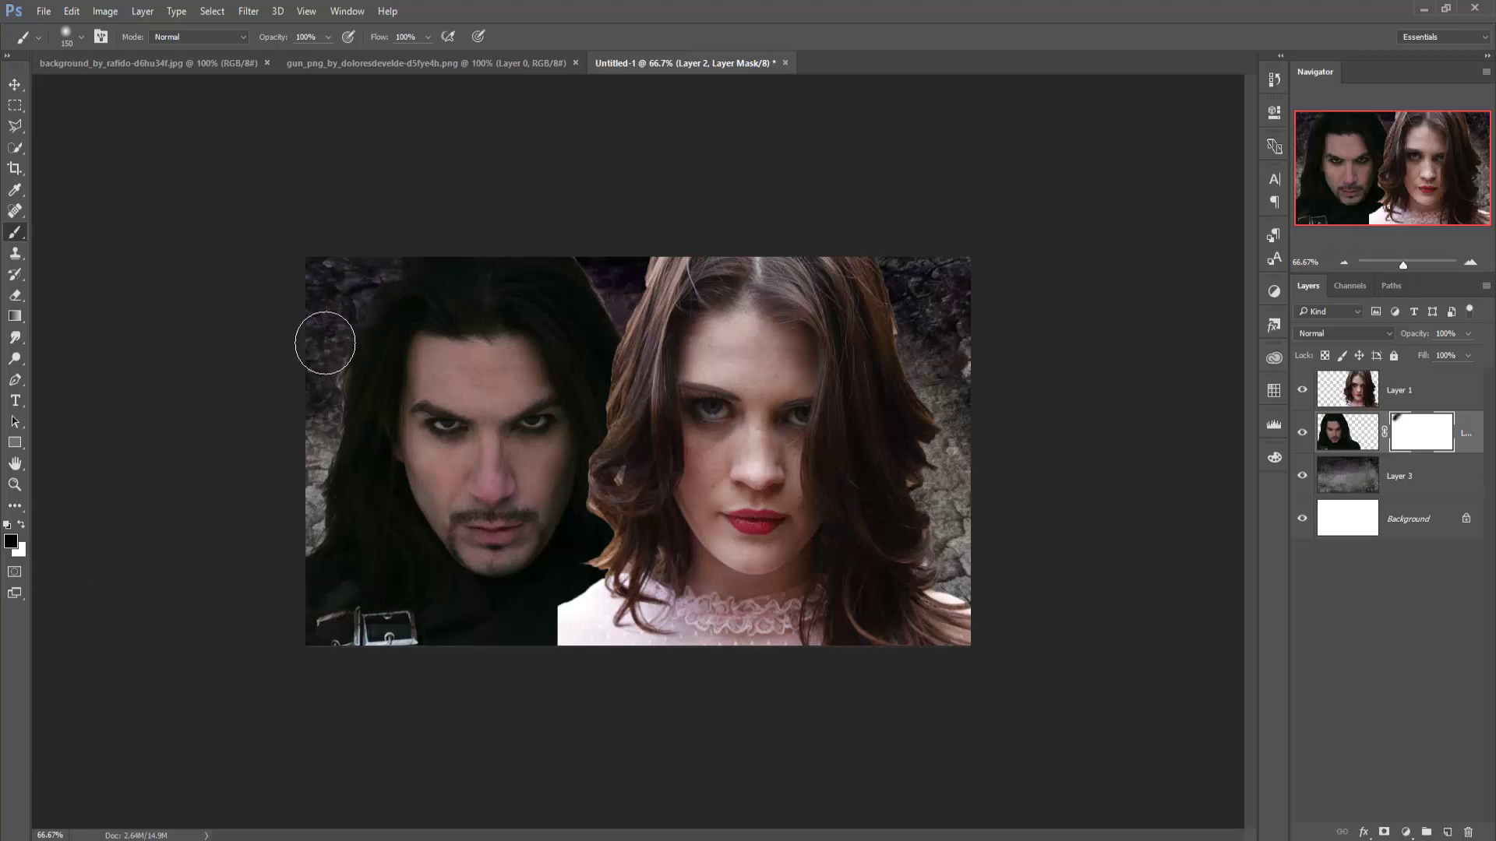
left_click(328, 37)
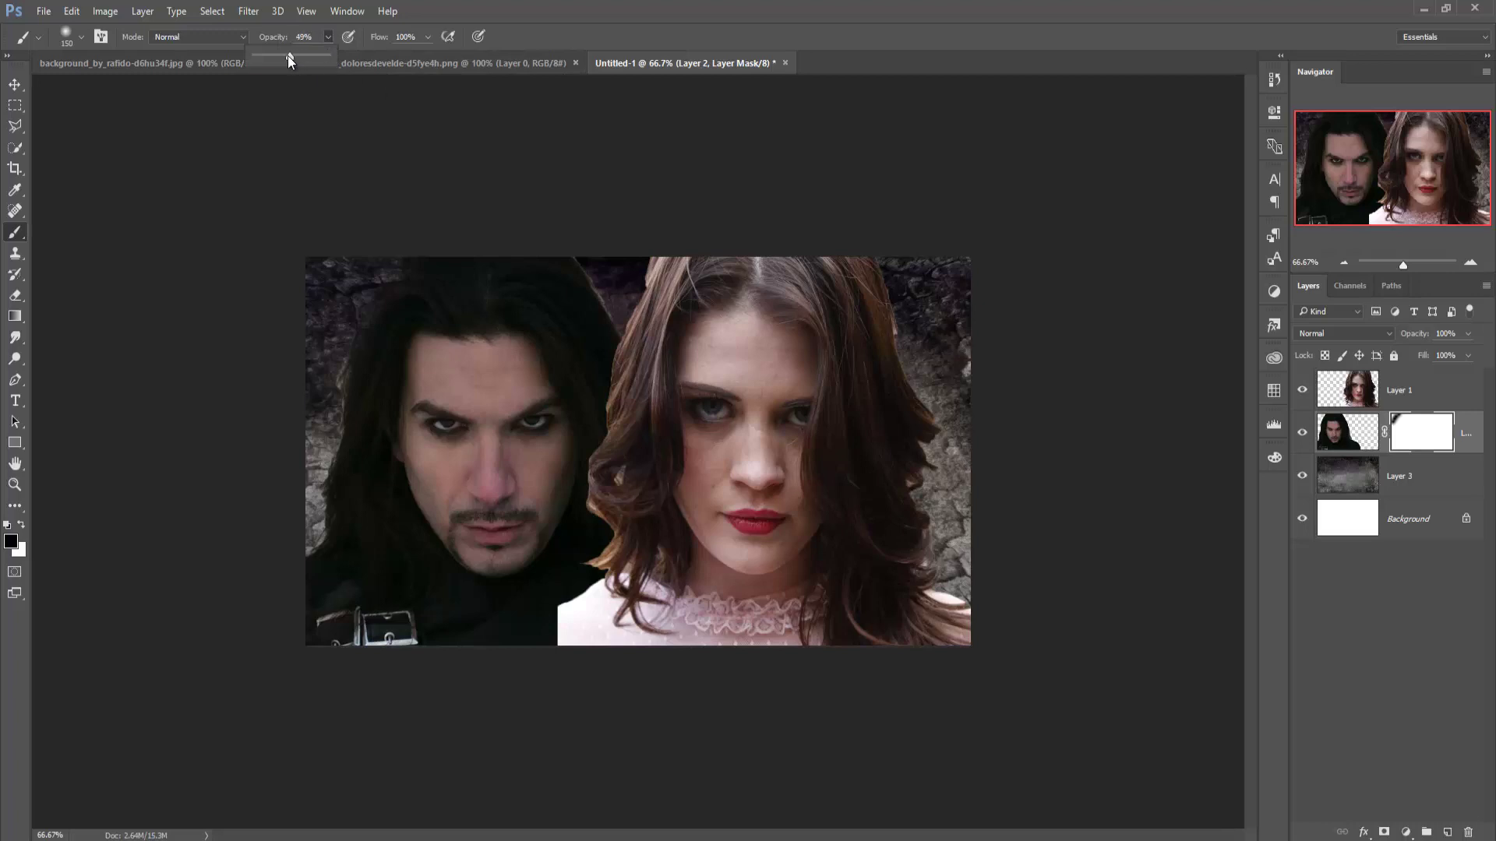
left_click_drag(287, 54, 285, 55)
left_click(395, 253)
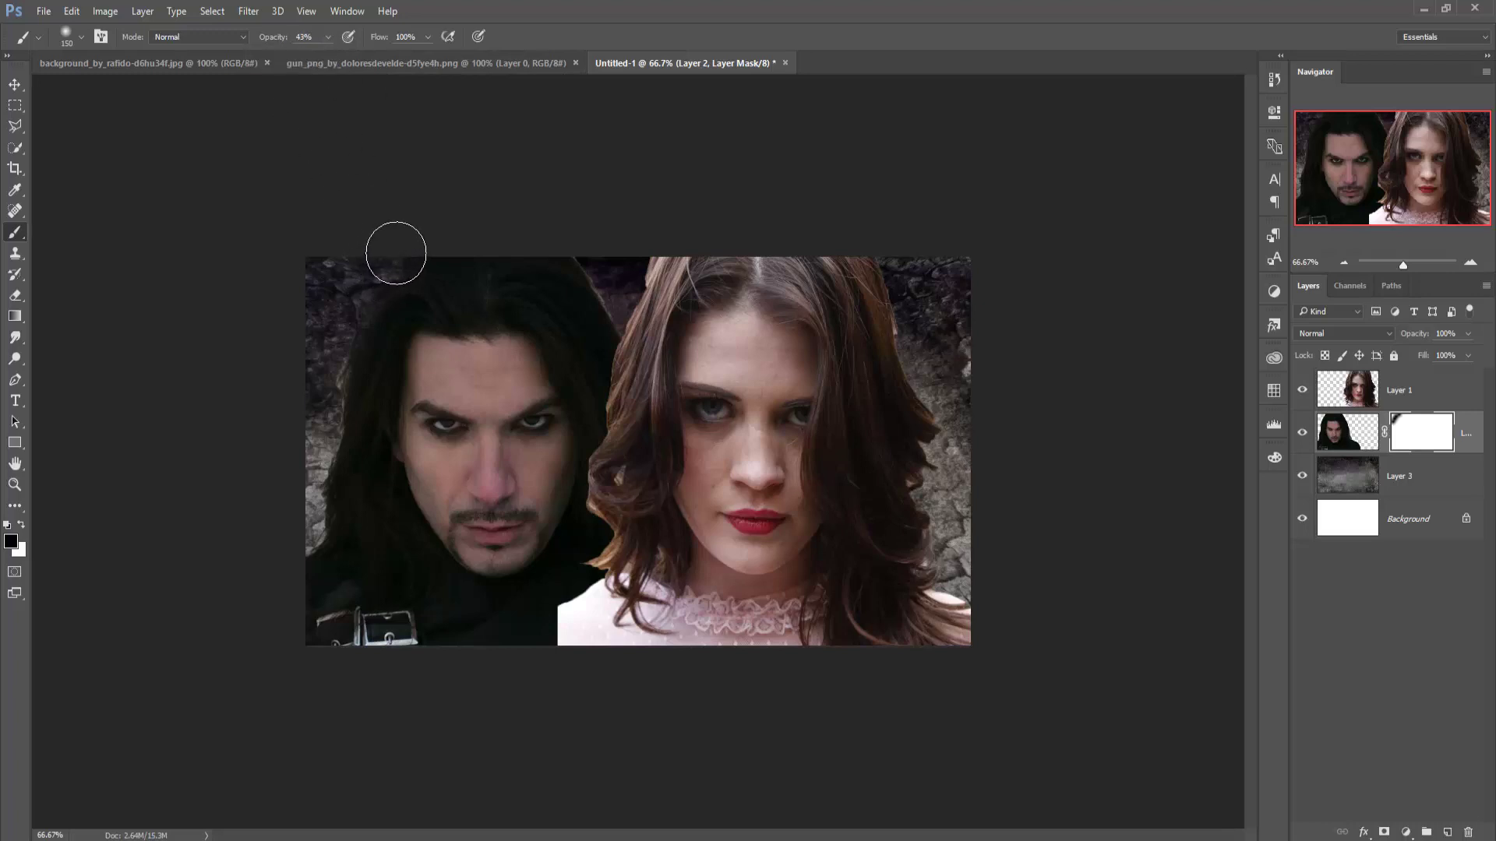
mouse_move(363, 296)
left_mouse_down()
mouse_move(335, 351)
mouse_move(384, 254)
mouse_move(350, 294)
mouse_move(424, 237)
mouse_move(435, 259)
left_mouse_up()
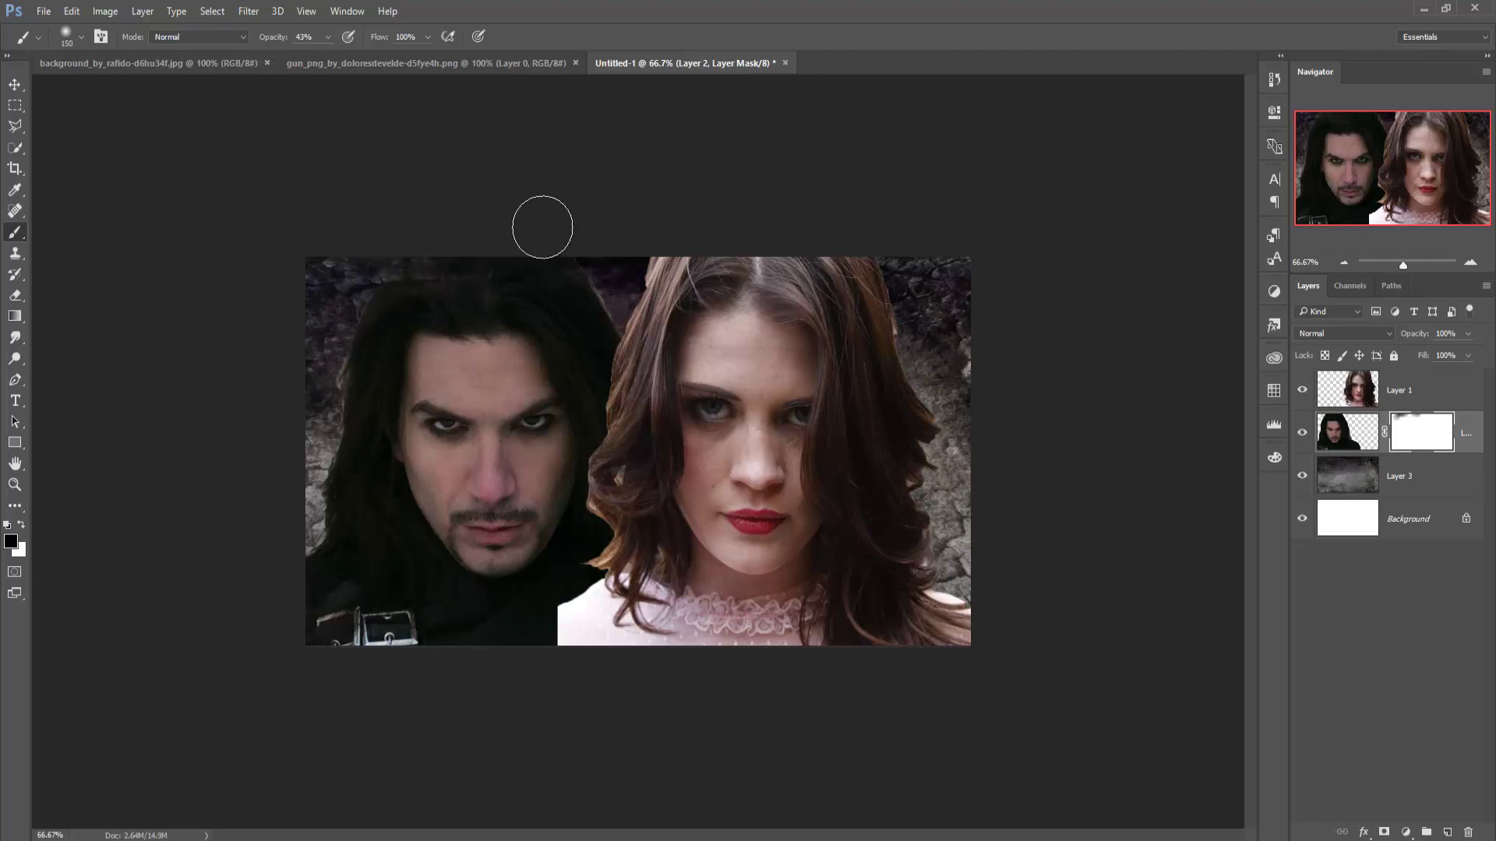
mouse_move(317, 418)
left_mouse_down()
mouse_move(323, 488)
mouse_move(294, 521)
mouse_move(287, 478)
mouse_move(288, 587)
mouse_move(303, 542)
left_mouse_up()
mouse_move(360, 644)
left_mouse_down()
mouse_move(328, 641)
mouse_move(434, 688)
mouse_move(360, 614)
mouse_move(381, 642)
mouse_move(568, 634)
mouse_move(395, 631)
mouse_move(371, 547)
left_mouse_up()
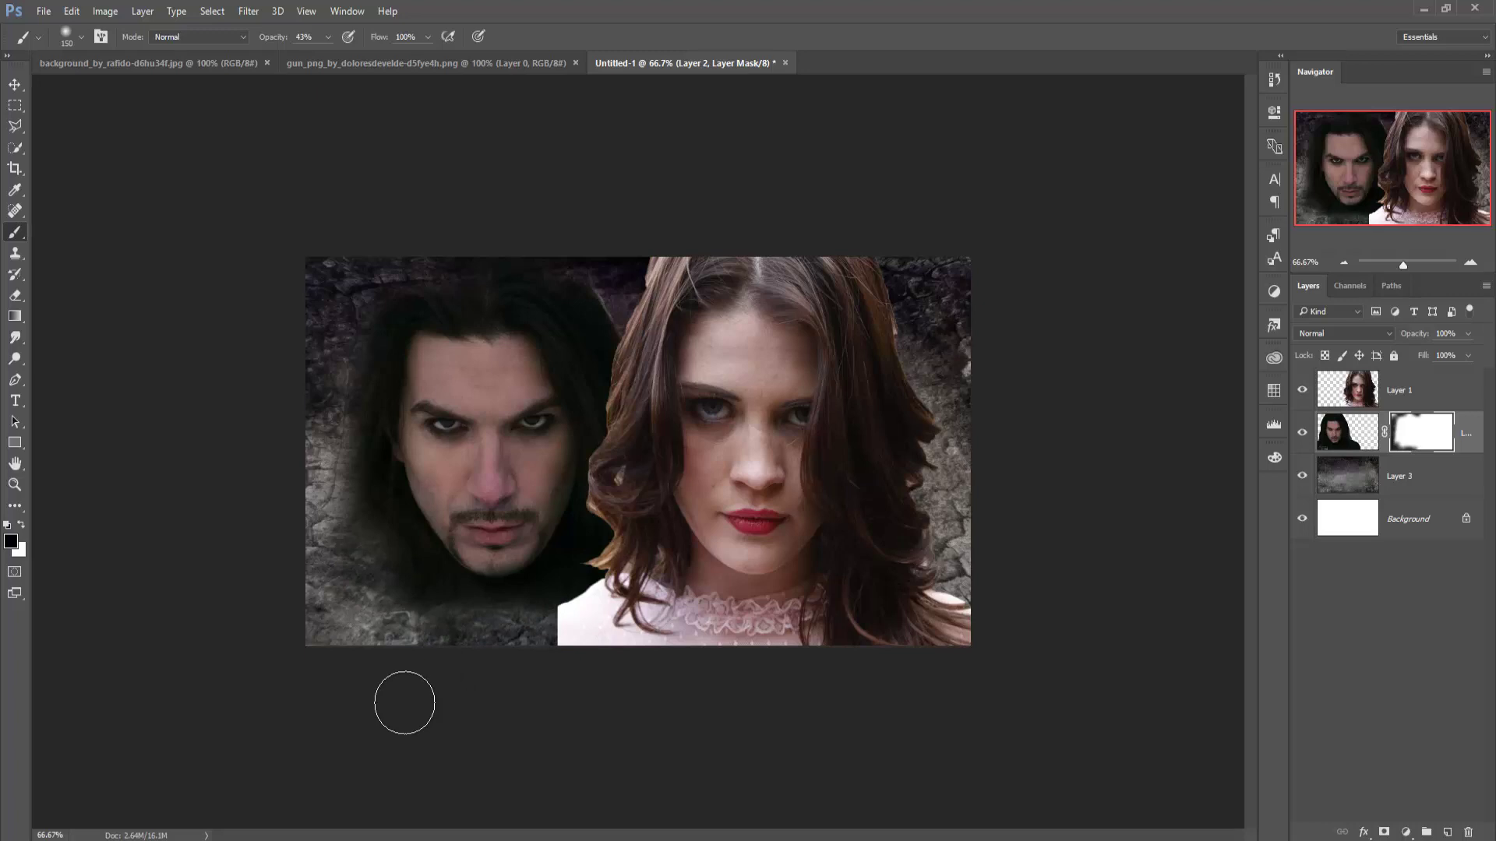
- Paint black on the woman's mask to blend her hair edge, lace collar and neck into the texture
key("alt+bracketright")
mouse_move(654, 265)
left_mouse_down()
mouse_move(601, 317)
mouse_move(618, 378)
mouse_move(600, 394)
mouse_move(597, 522)
mouse_move(584, 507)
mouse_move(558, 594)
mouse_move(573, 611)
mouse_move(550, 624)
mouse_move(591, 634)
mouse_move(546, 643)
mouse_move(644, 657)
mouse_move(644, 678)
mouse_move(611, 634)
mouse_move(668, 663)
mouse_move(608, 657)
mouse_move(600, 600)
mouse_move(654, 601)
mouse_move(621, 619)
mouse_move(828, 681)
mouse_move(631, 651)
mouse_move(881, 621)
mouse_move(813, 656)
mouse_move(948, 624)
mouse_move(938, 328)
mouse_move(895, 267)
mouse_move(875, 294)
mouse_move(929, 439)
left_mouse_up()
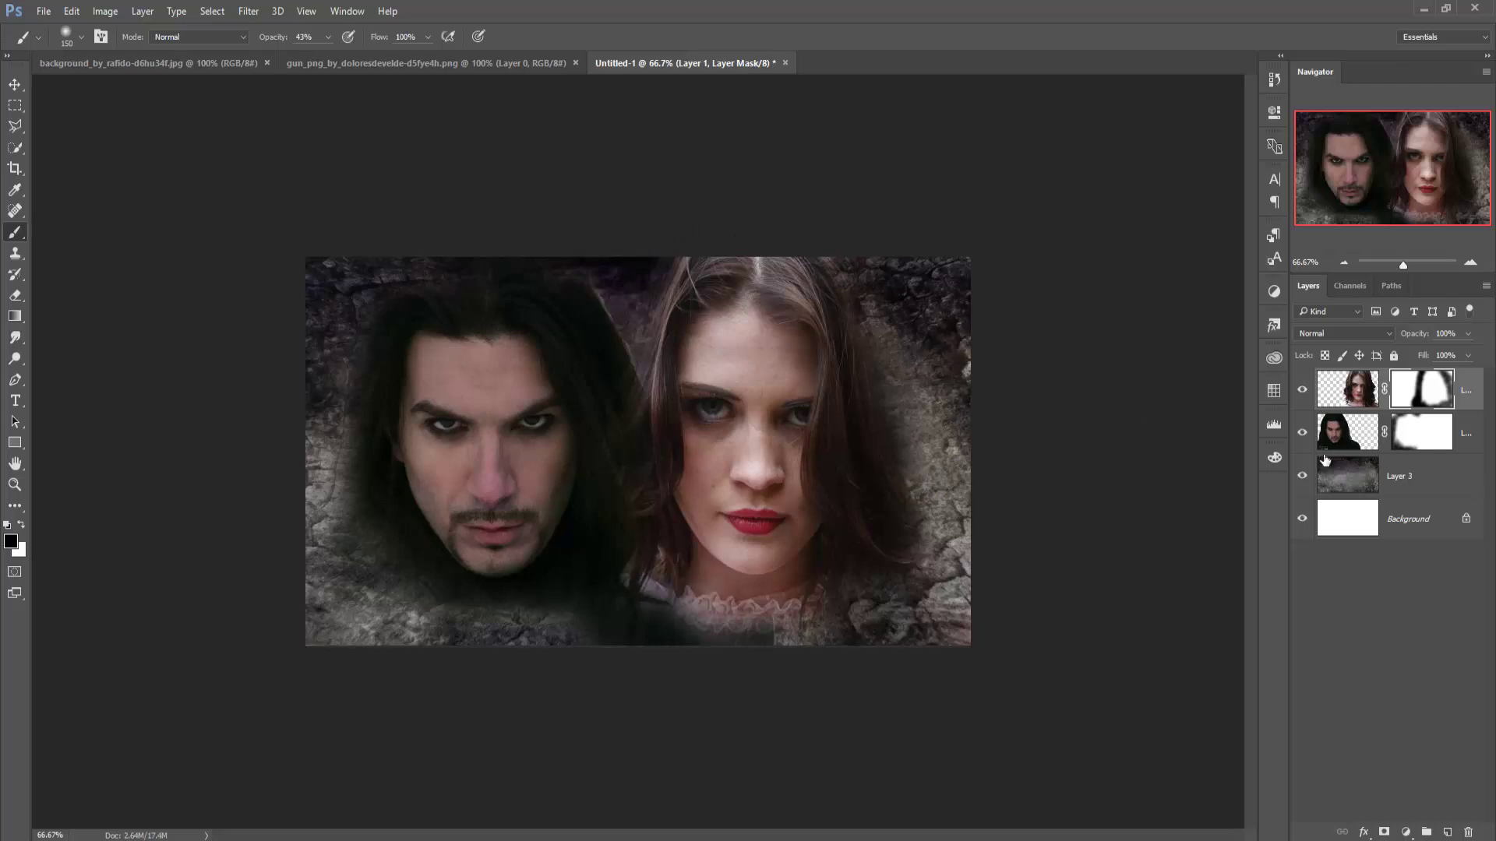
left_click(1438, 436)
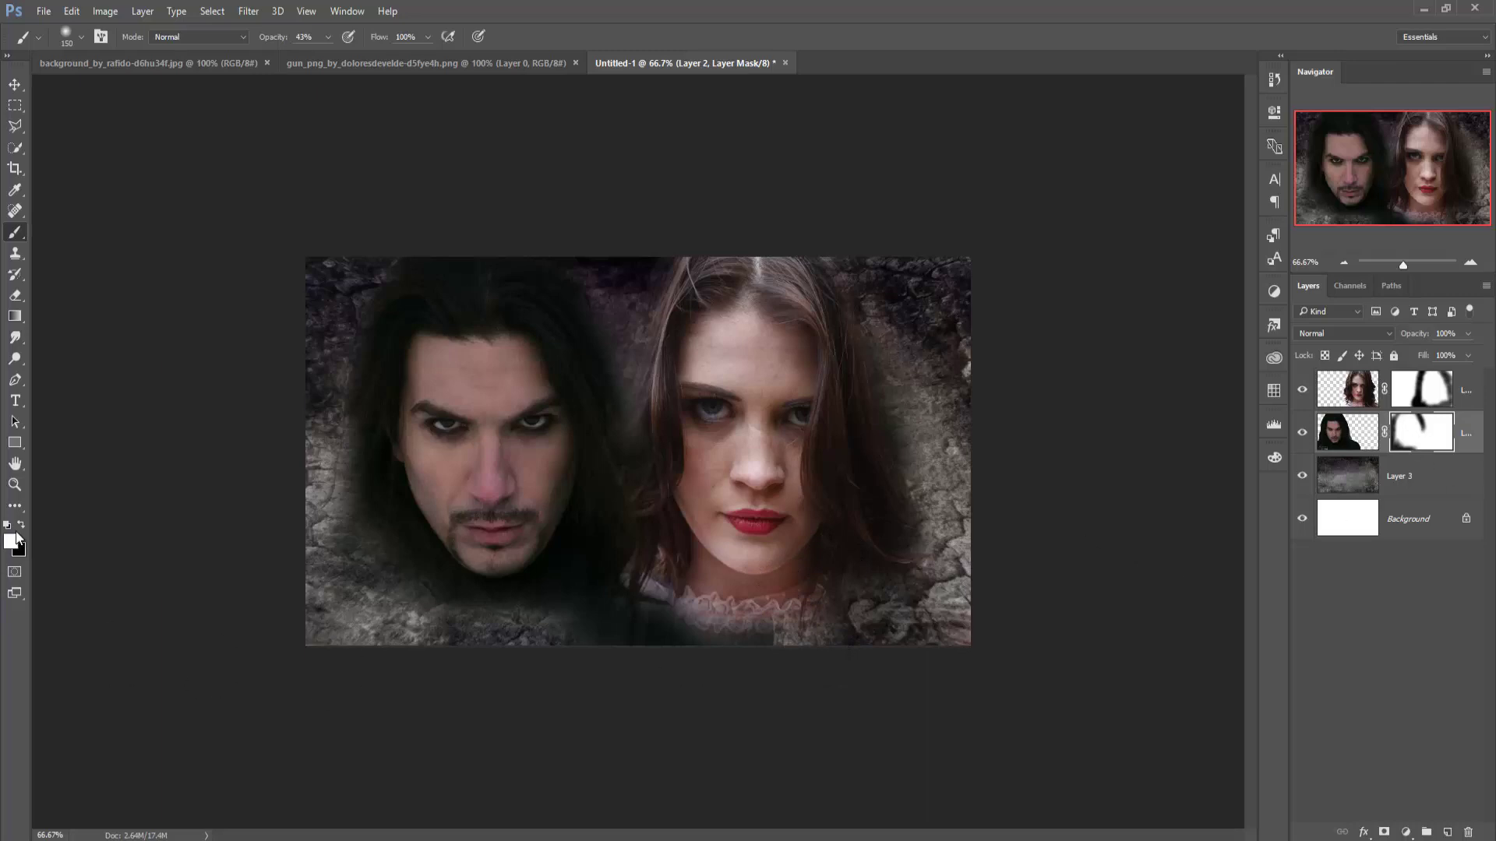
left_click_drag(711, 604, 725, 592)
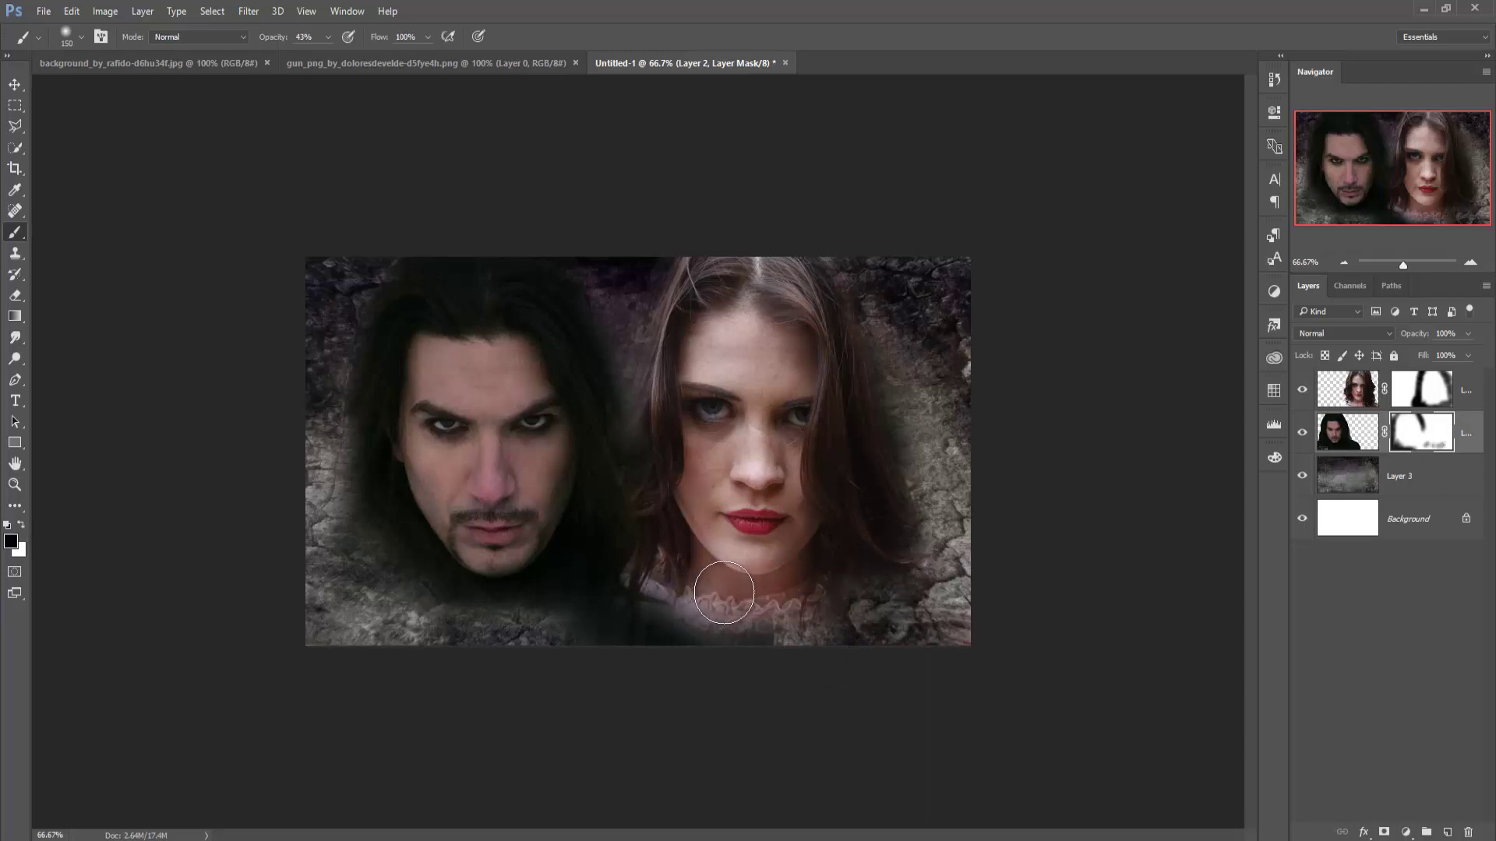
left_click(1421, 401)
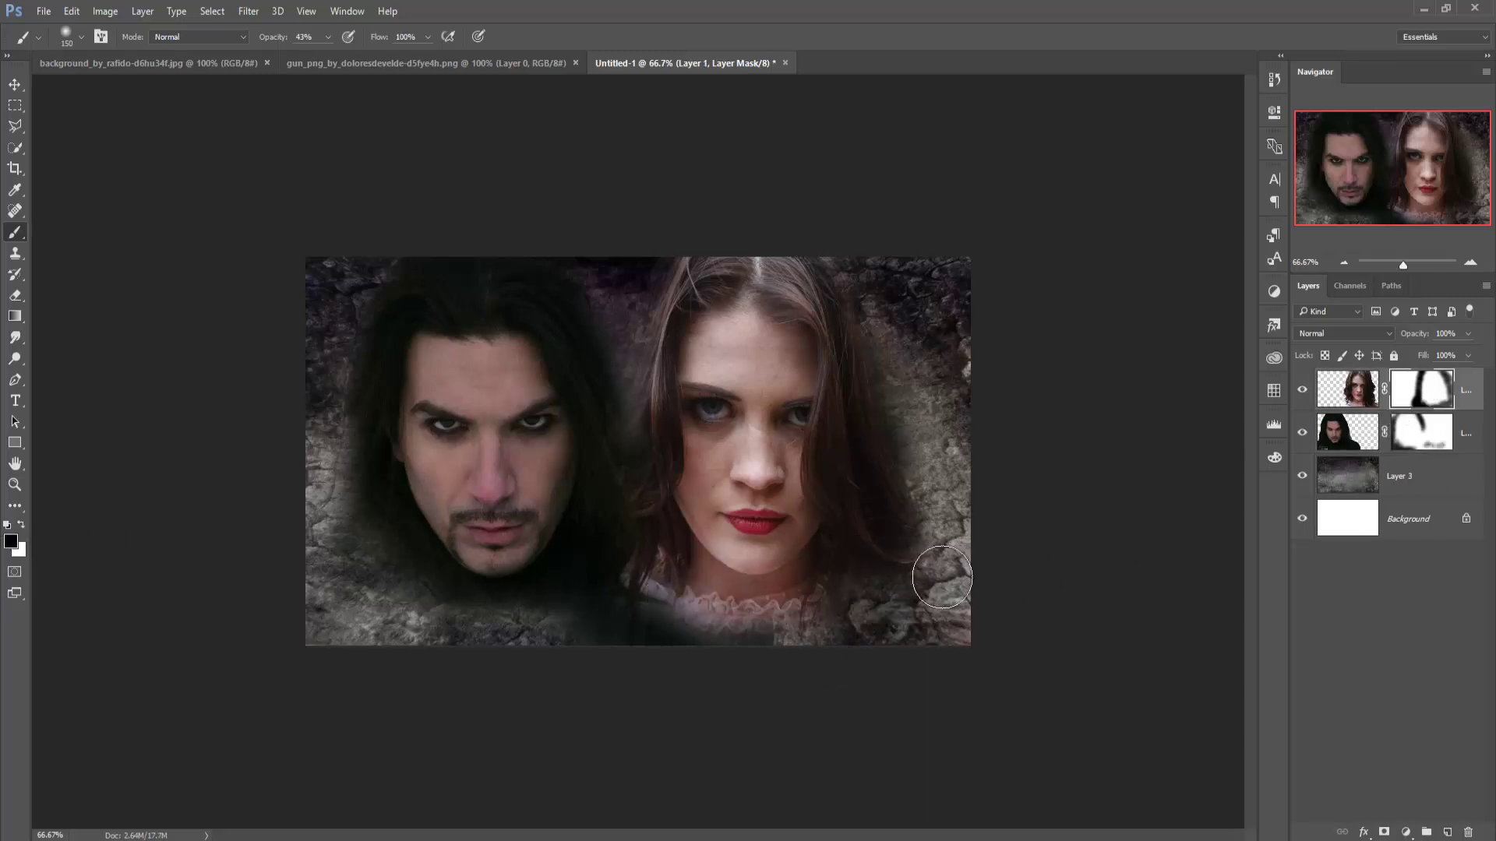
mouse_move(942, 577)
left_mouse_down()
mouse_move(731, 621)
mouse_move(798, 591)
mouse_move(805, 628)
mouse_move(724, 563)
mouse_move(748, 588)
mouse_move(685, 595)
left_mouse_up()
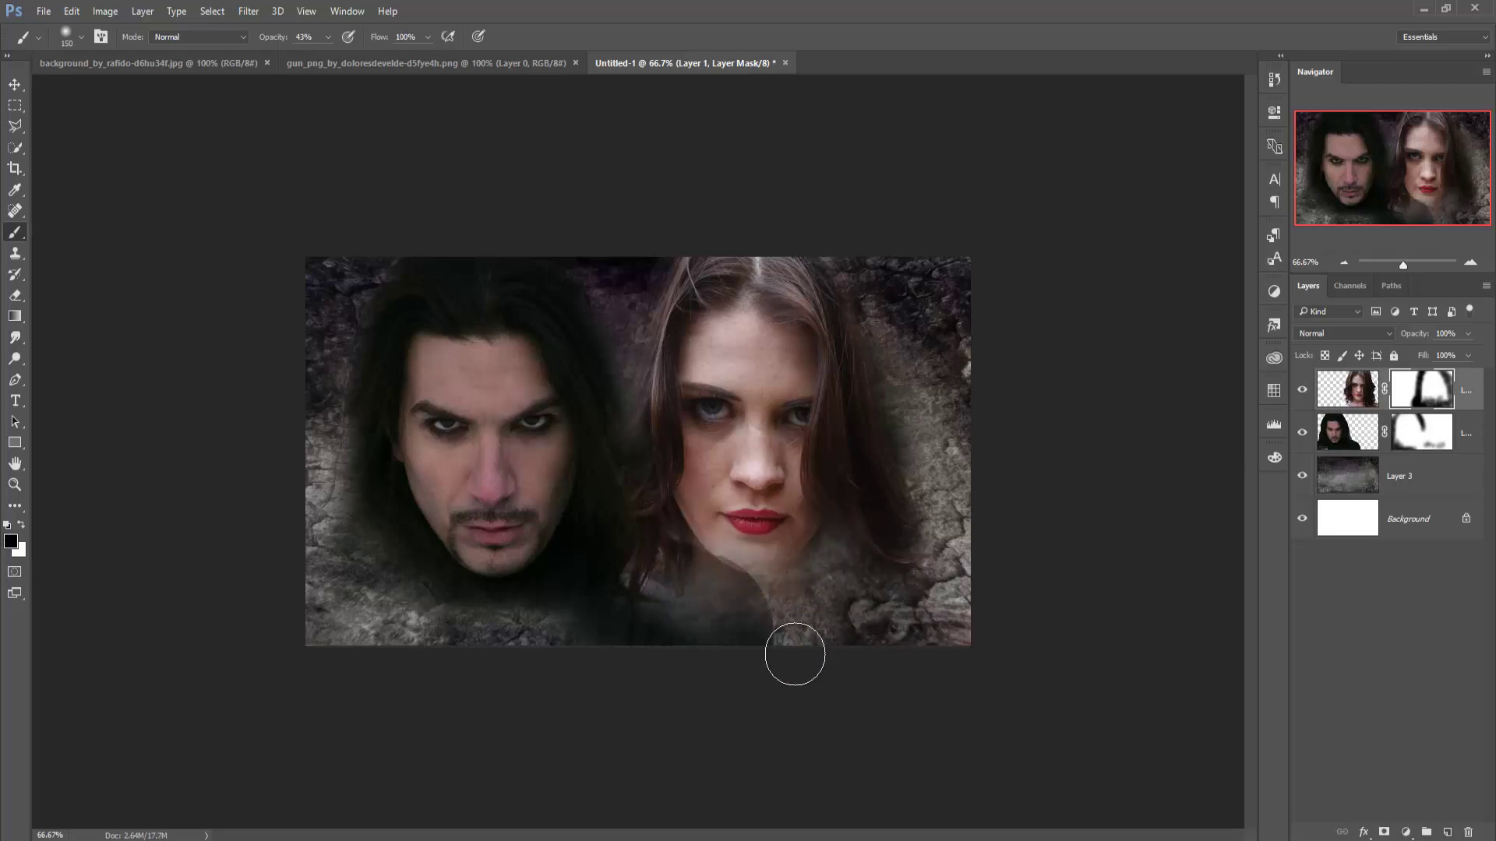
- Paint on the man's mask to reveal more of him between the faces
left_click(1436, 441)
mouse_move(772, 617)
left_mouse_down()
mouse_move(708, 567)
mouse_move(654, 584)
mouse_move(636, 649)
mouse_move(747, 633)
mouse_move(746, 590)
mouse_move(901, 653)
mouse_move(756, 653)
left_mouse_up()
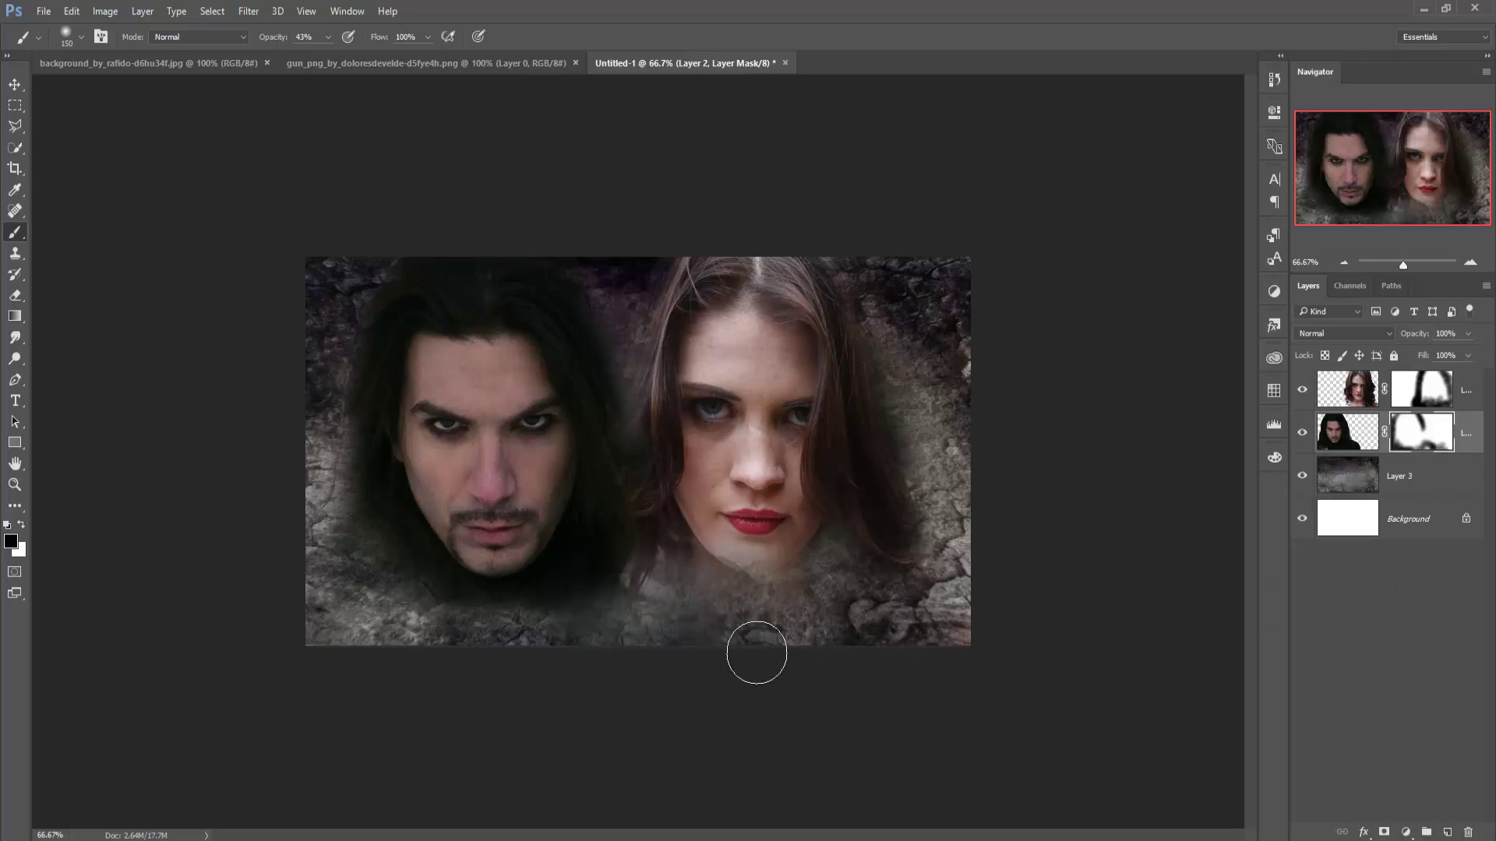
left_click(14, 84)
- Add the road scene as Layer 4, stretched to full canvas width, above the cracked texture
mouse_move(144, 69)
left_mouse_down()
mouse_move(623, 123)
mouse_move(1420, 98)
left_mouse_up()
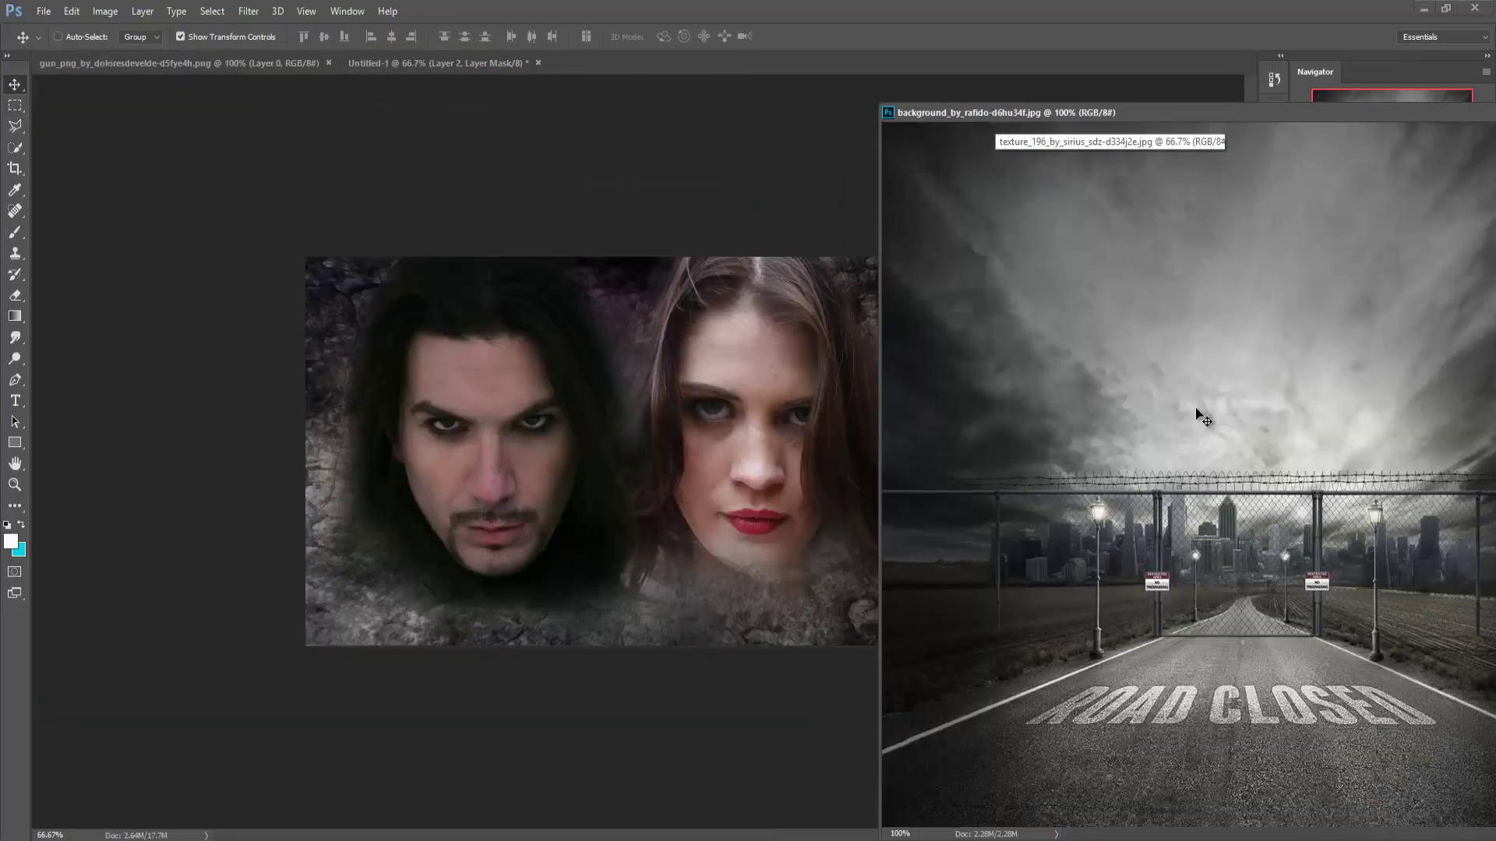
left_click_drag(1195, 418, 773, 431)
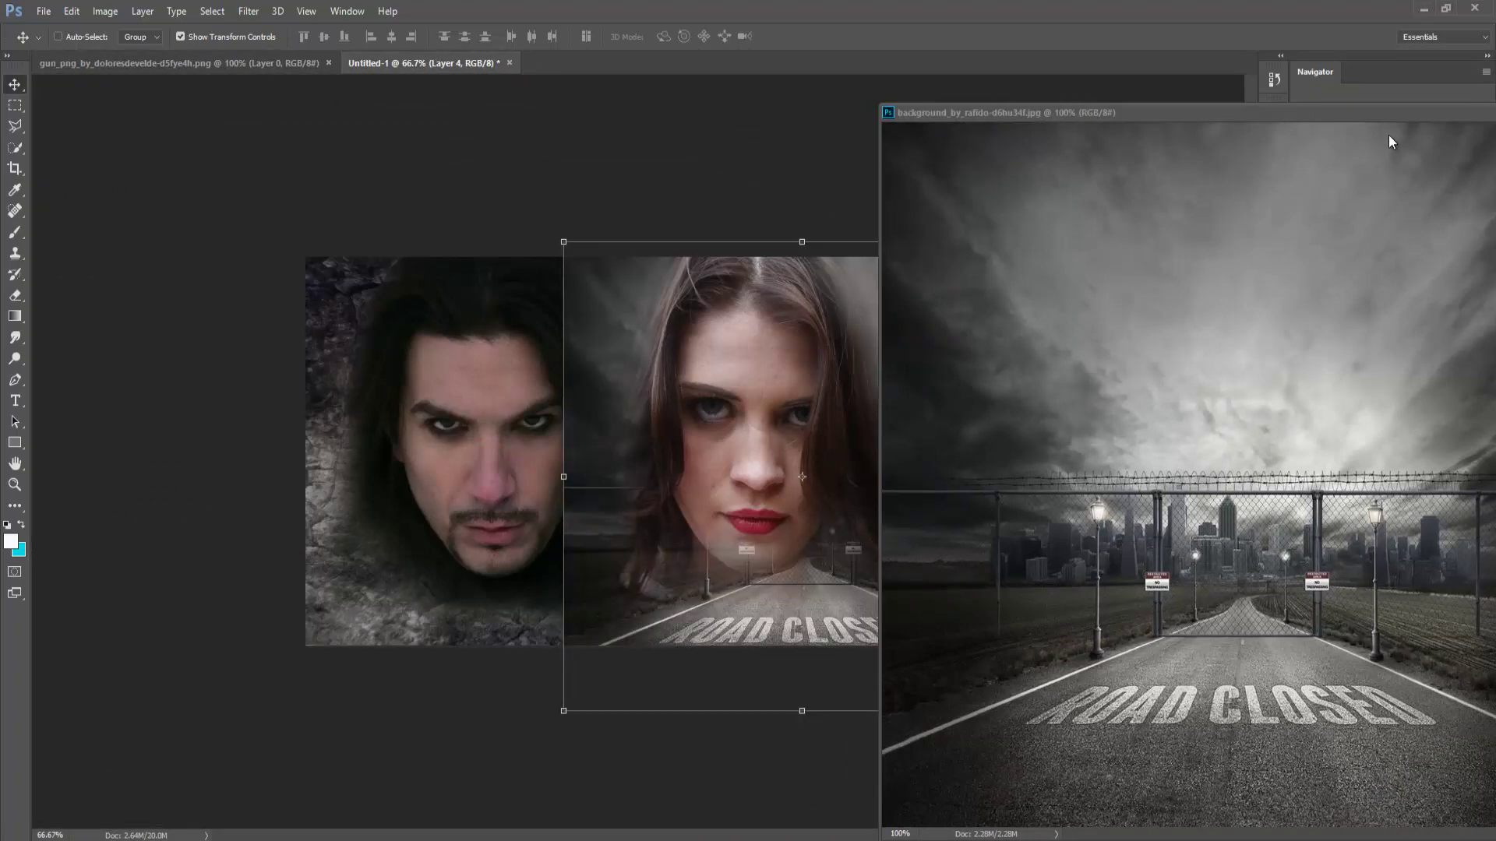
mouse_move(1372, 116)
left_mouse_down()
mouse_move(730, 405)
mouse_move(568, 410)
left_mouse_up()
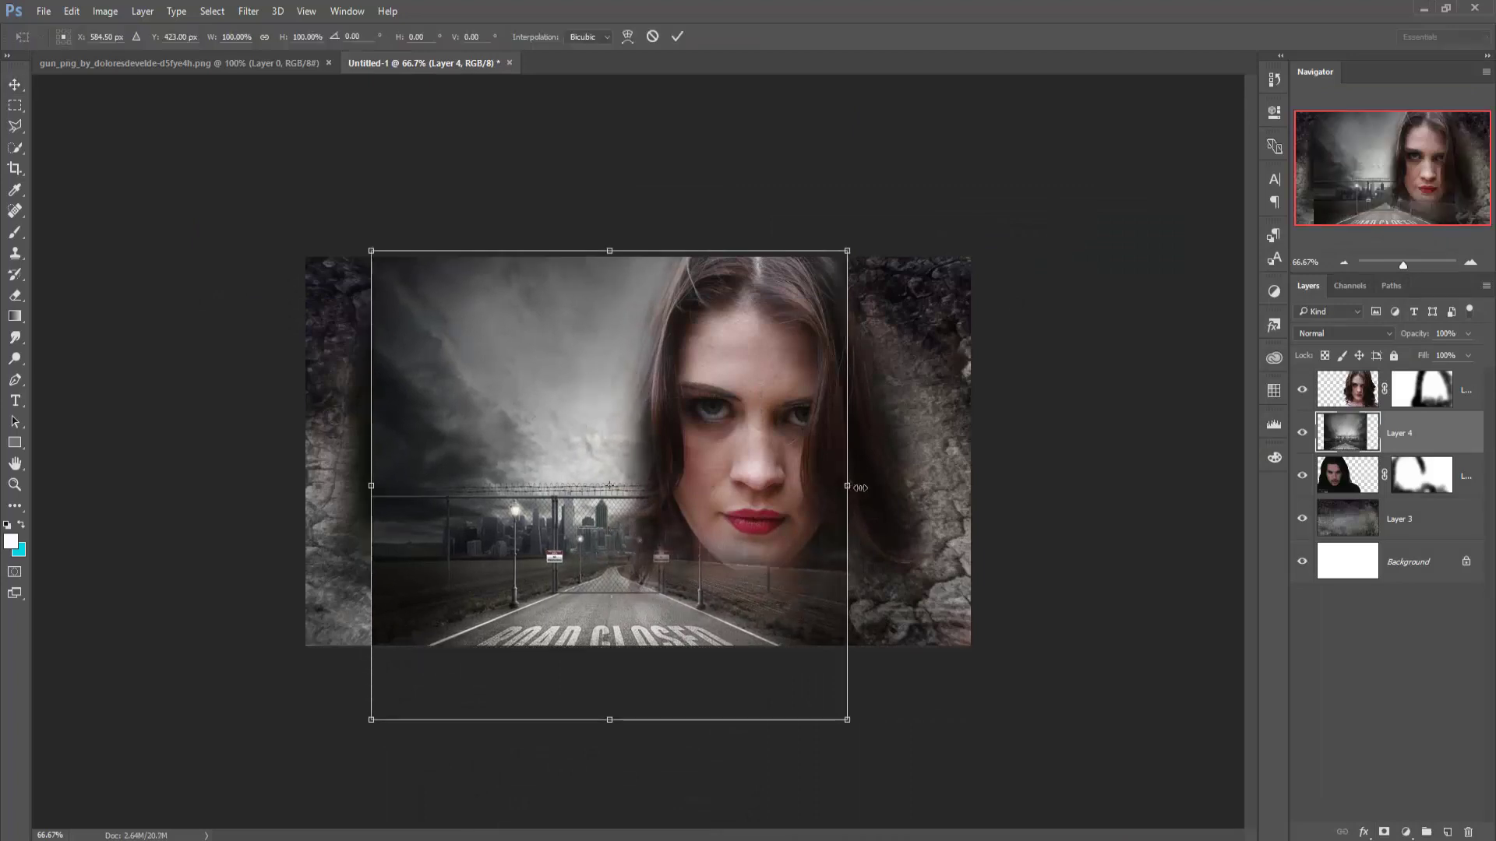
left_click_drag(844, 485, 972, 485)
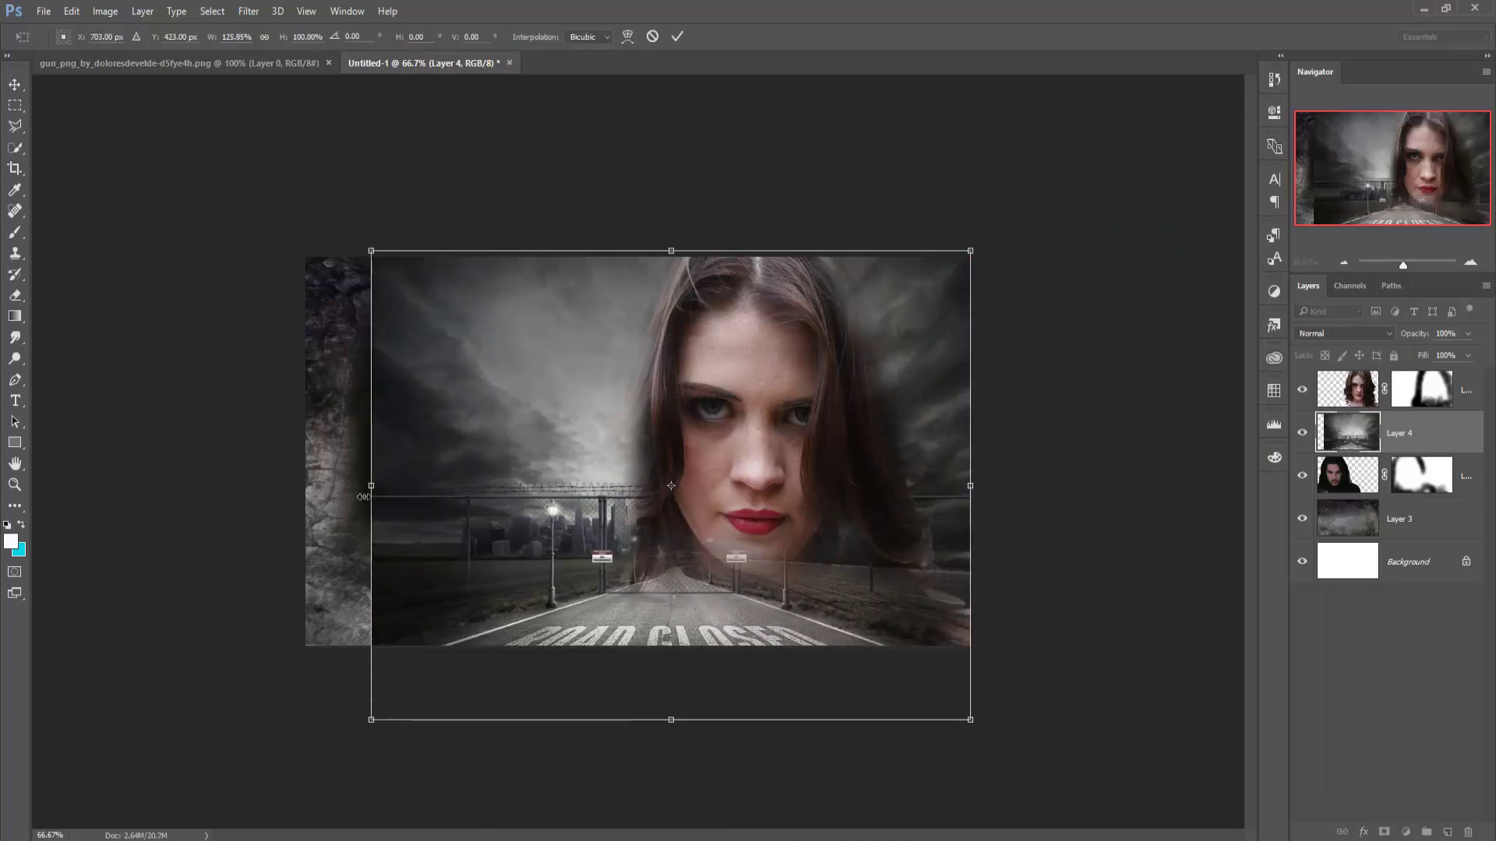
left_click_drag(363, 497, 305, 495)
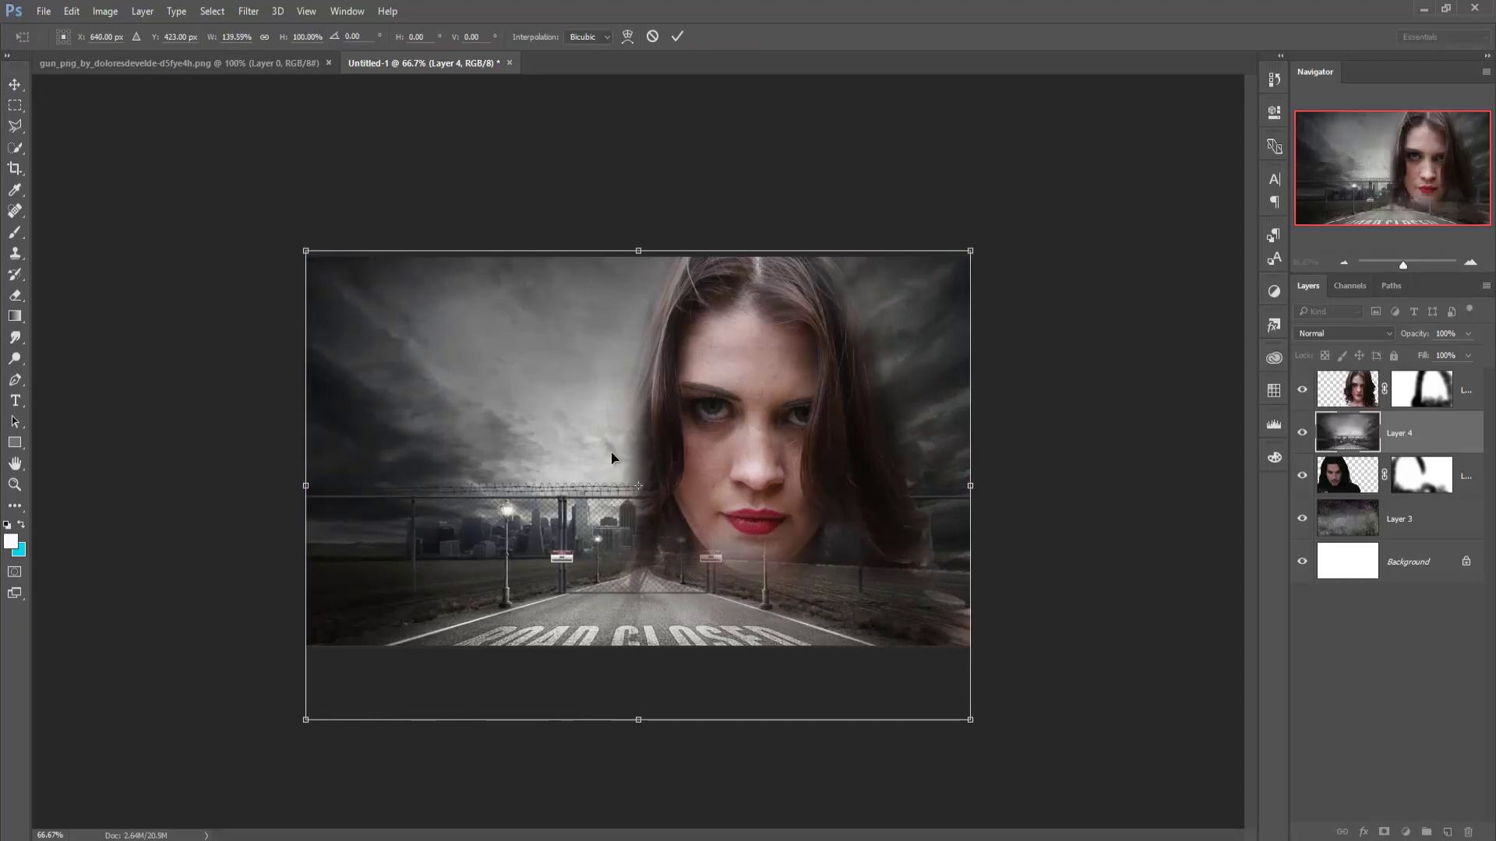
left_click(675, 36)
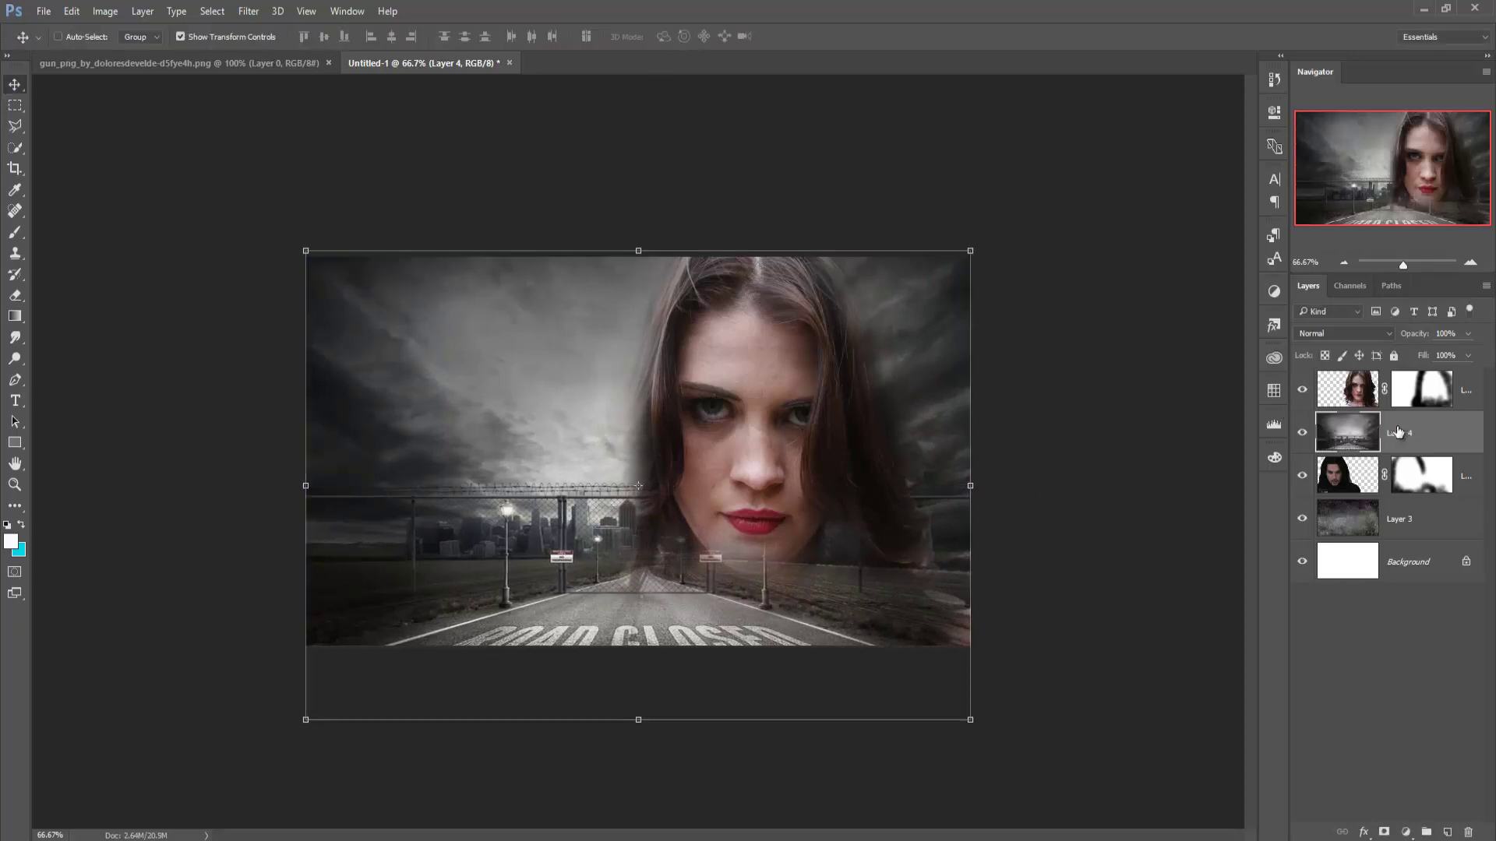
left_click_drag(1398, 433, 1403, 530)
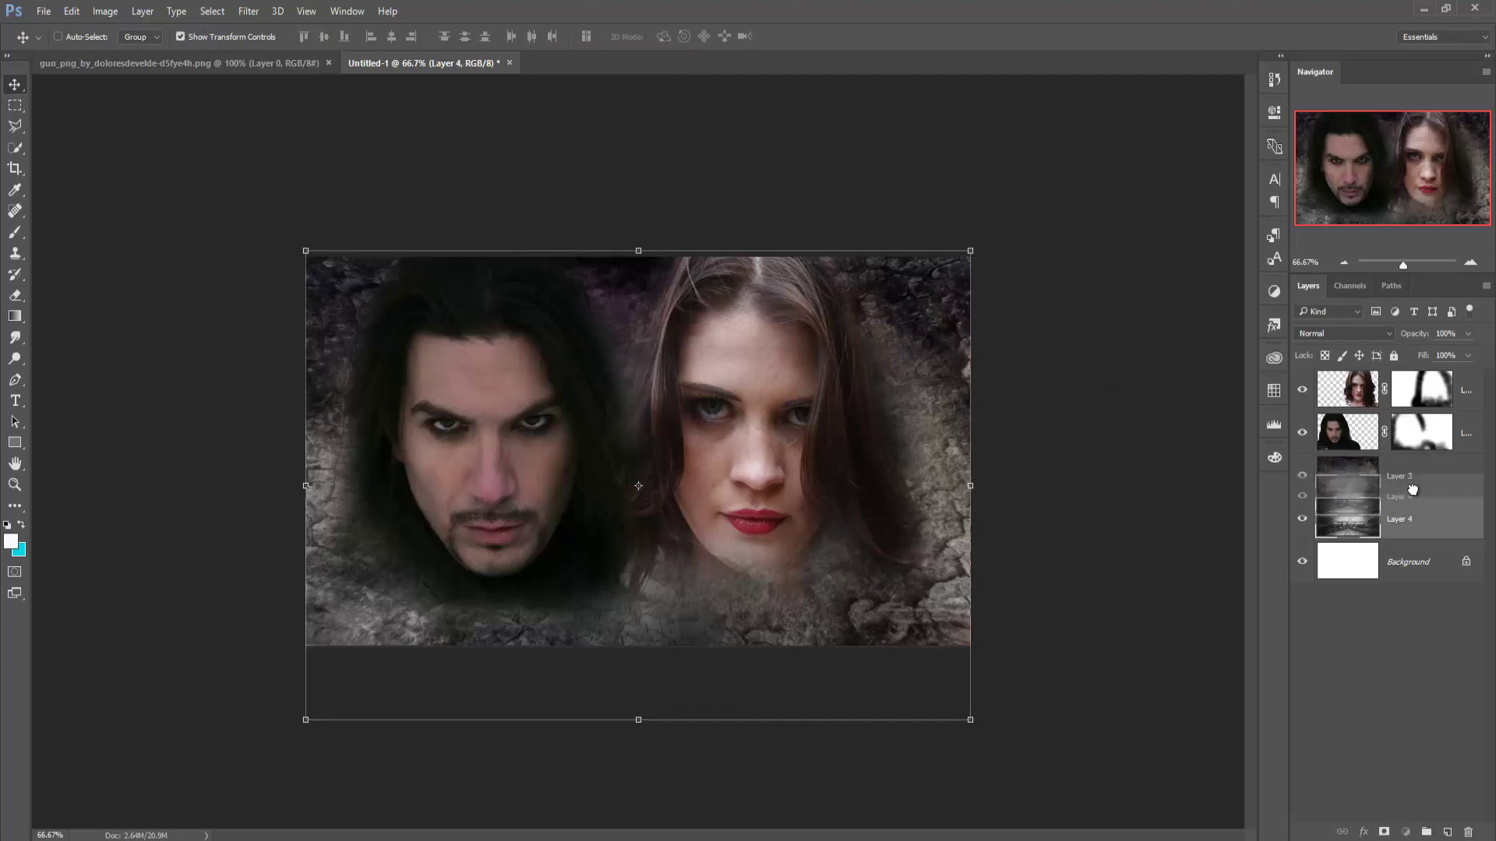
left_click_drag(1411, 512, 1389, 480)
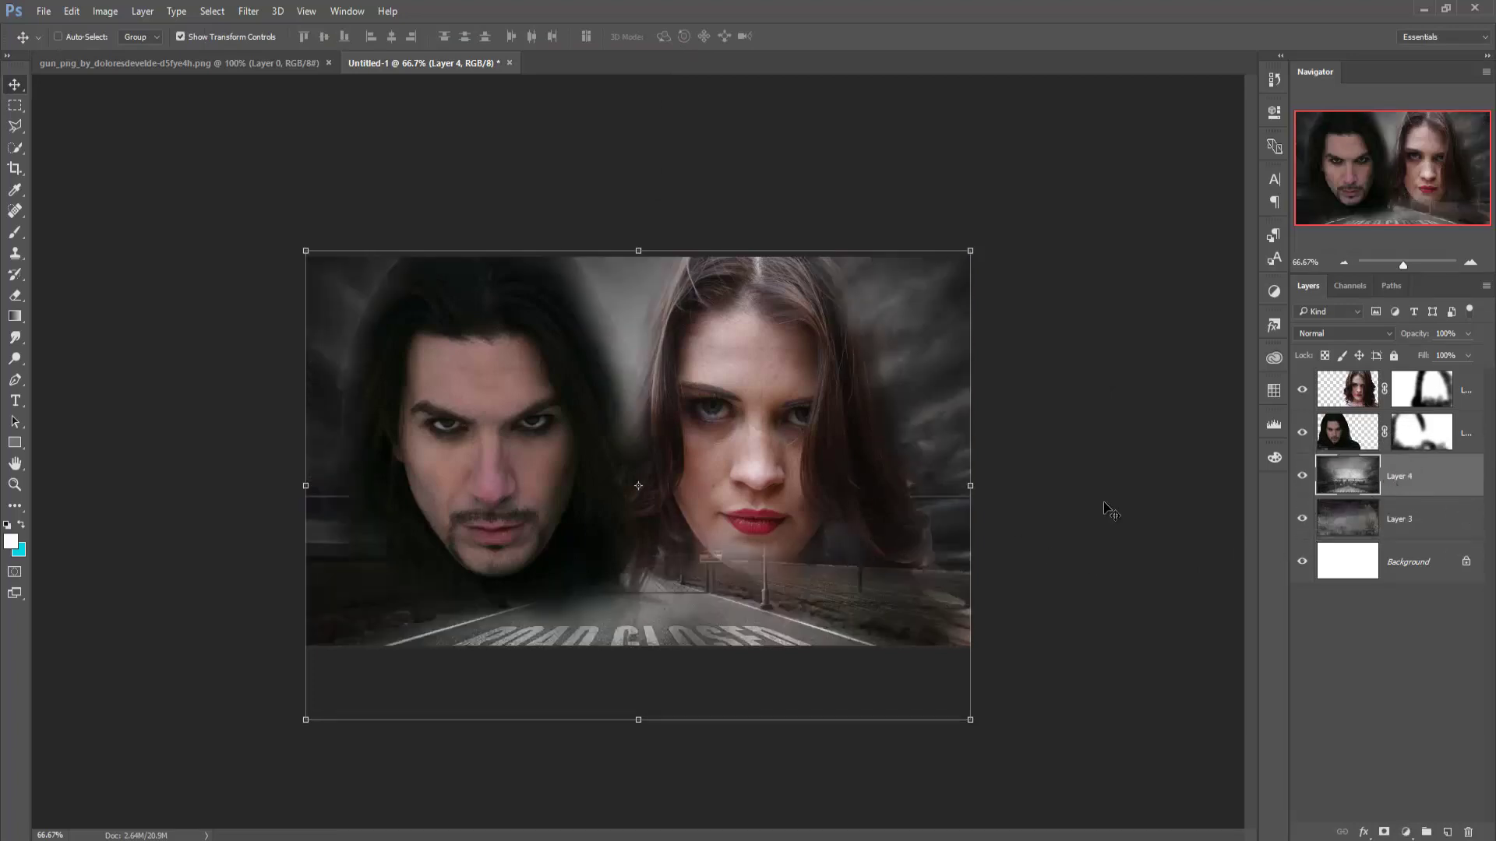
- Mask Layer 4 and brush black at 200 px to fade the road above and around both faces
left_click(1384, 833)
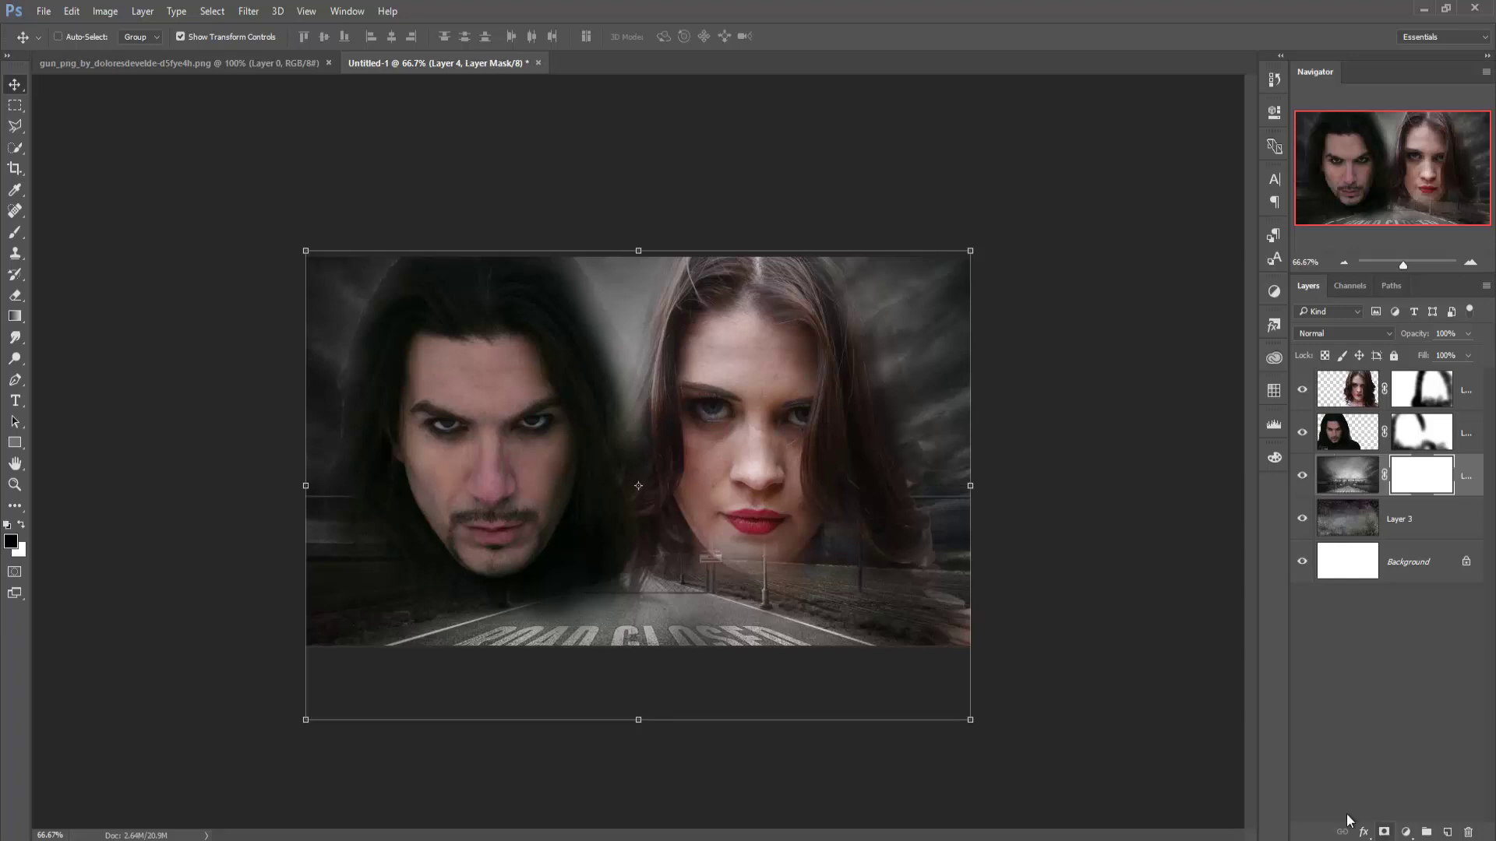
left_click(15, 233)
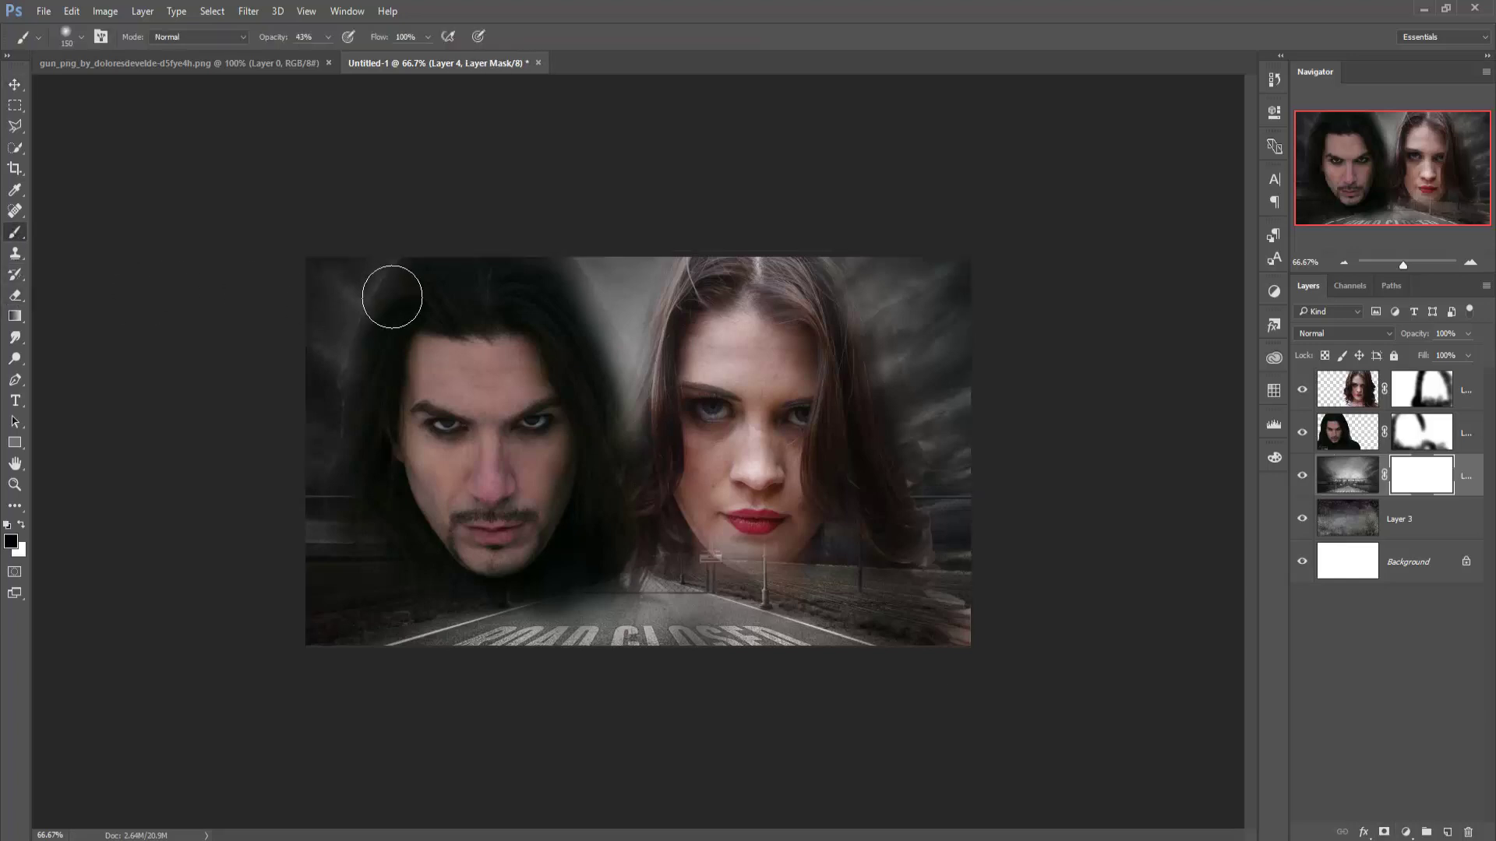
key("bracketright")
mouse_move(408, 324)
left_mouse_down()
mouse_move(381, 291)
mouse_move(327, 350)
left_mouse_up()
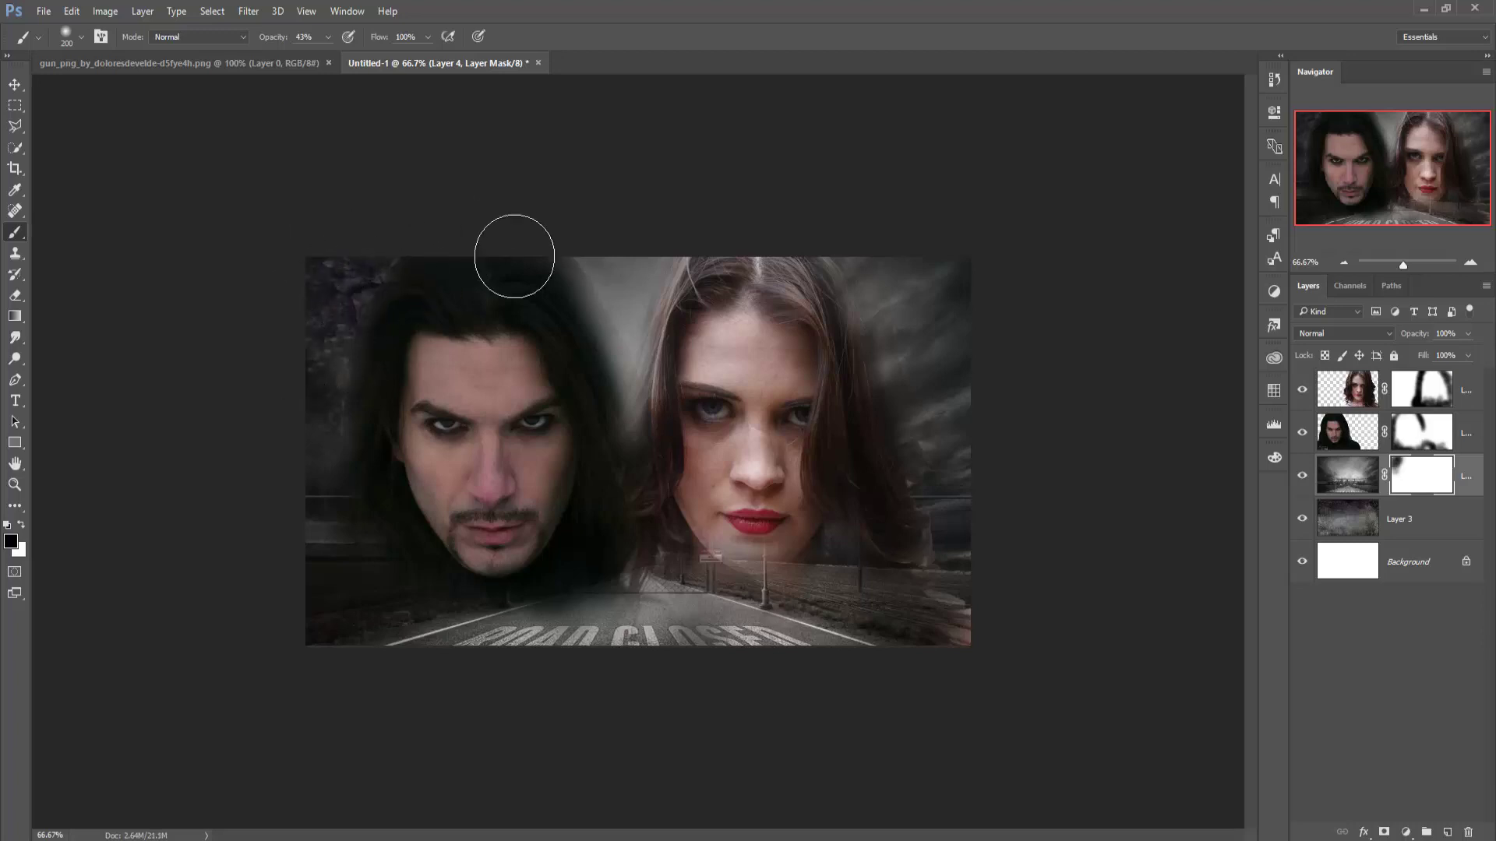
mouse_move(611, 269)
left_mouse_down()
mouse_move(634, 360)
mouse_move(624, 284)
mouse_move(668, 267)
mouse_move(750, 346)
mouse_move(861, 291)
mouse_move(853, 310)
mouse_move(882, 340)
mouse_move(951, 291)
mouse_move(919, 458)
left_mouse_up()
left_click_drag(337, 444, 405, 437)
mouse_move(857, 361)
left_mouse_down()
mouse_move(955, 394)
mouse_move(992, 517)
left_mouse_up()
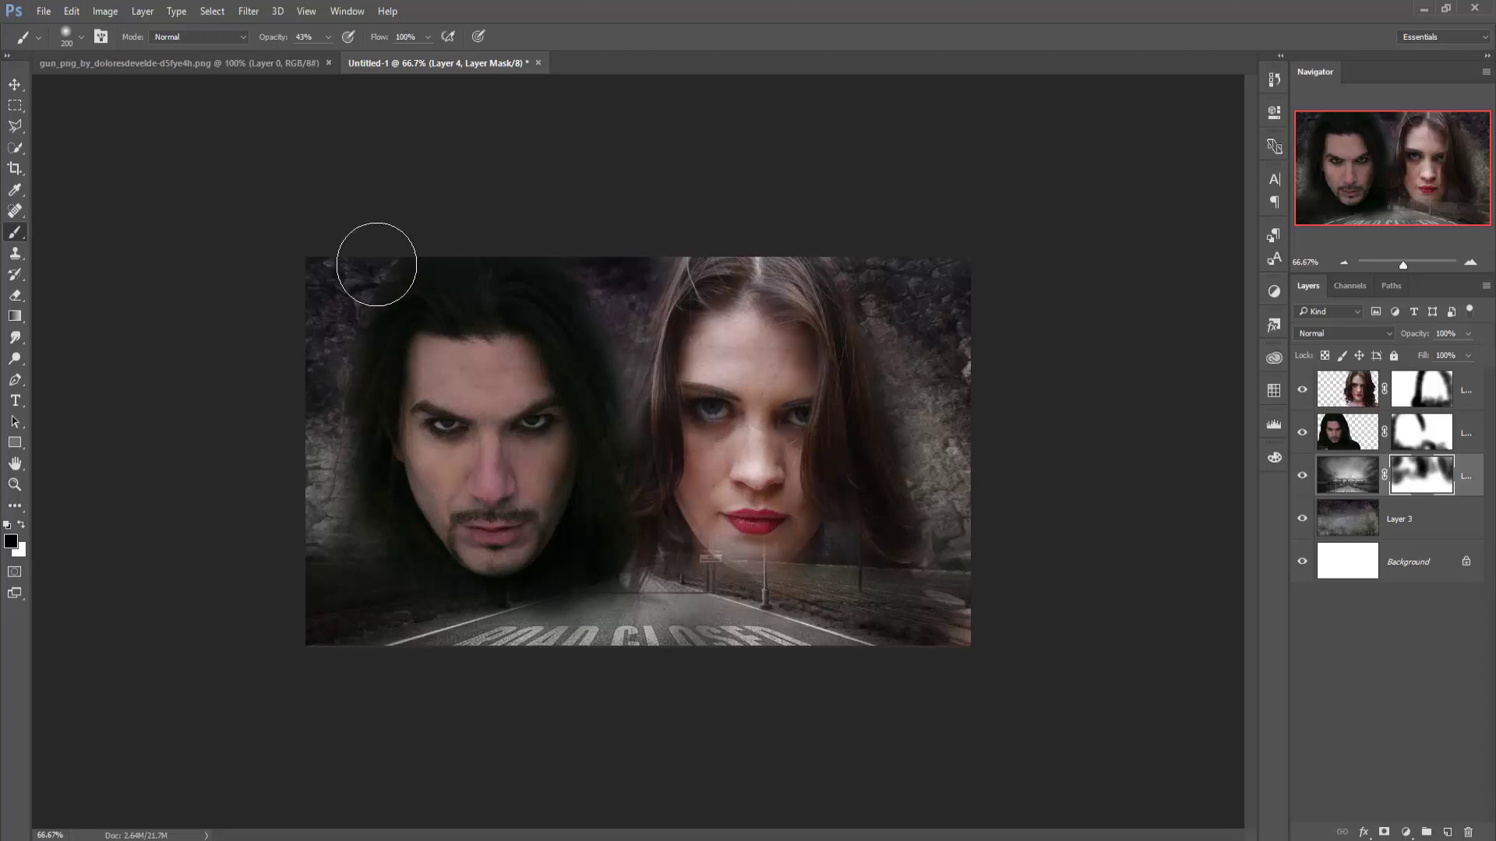
left_click_drag(377, 260, 508, 324)
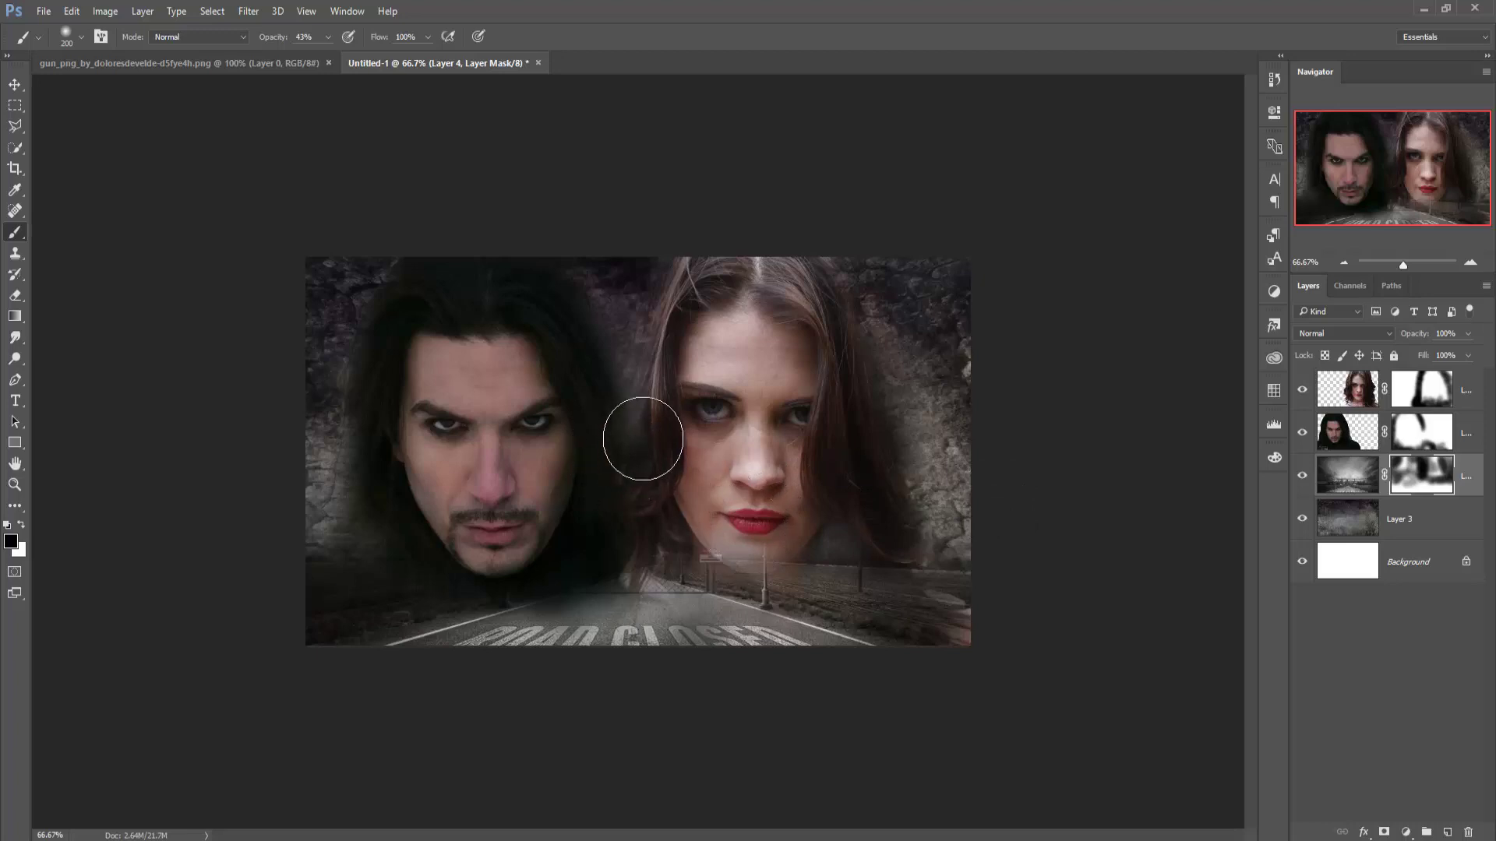
left_click(13, 85)
- Bring the pistol into the poster as Layer 5 at the top, rotated upright and scaled to about 92%
left_click(184, 67)
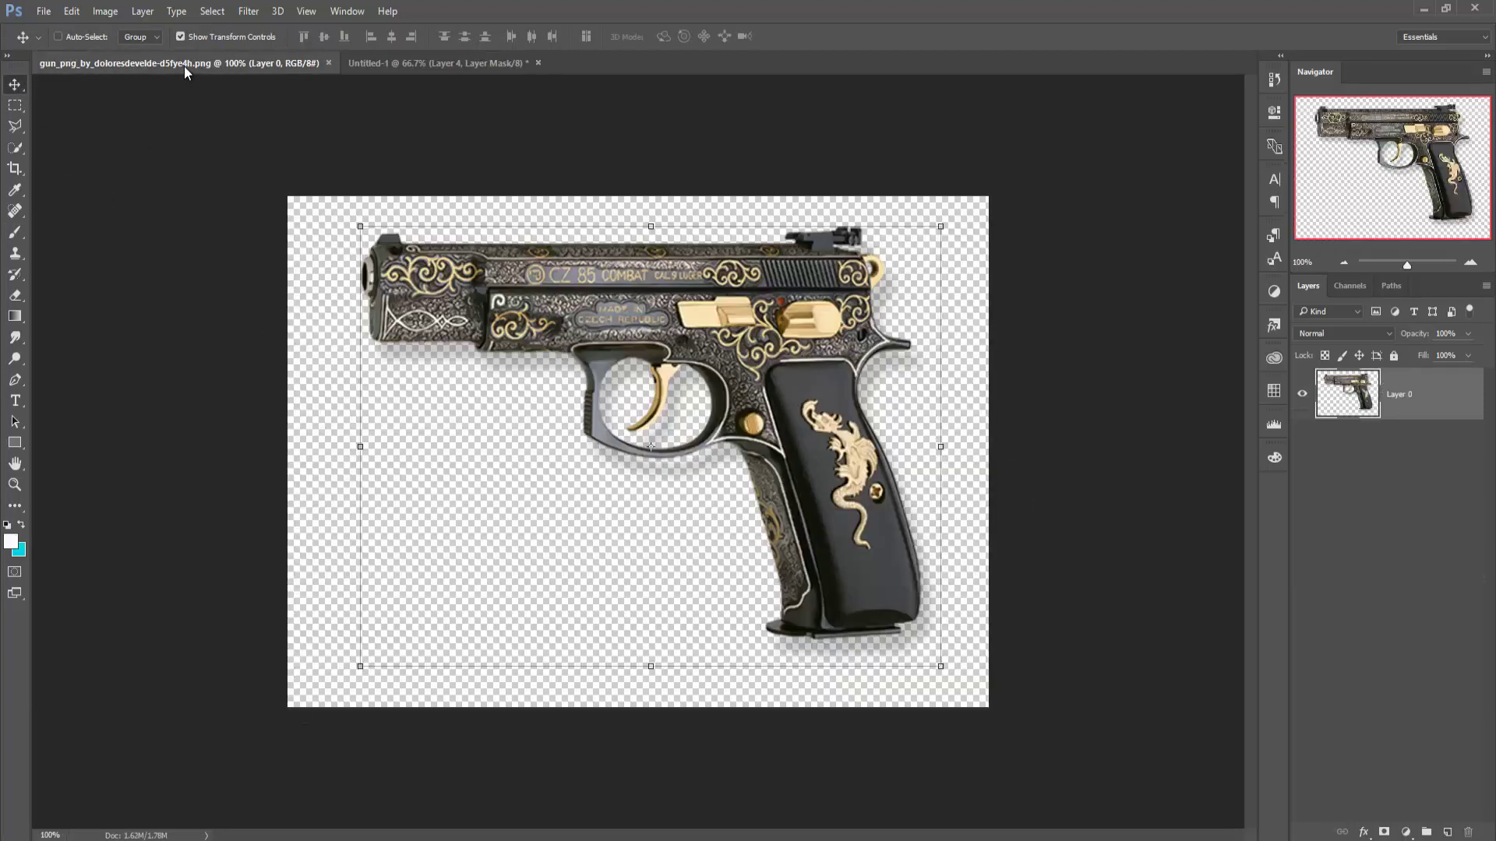
left_click_drag(184, 65, 1016, 254)
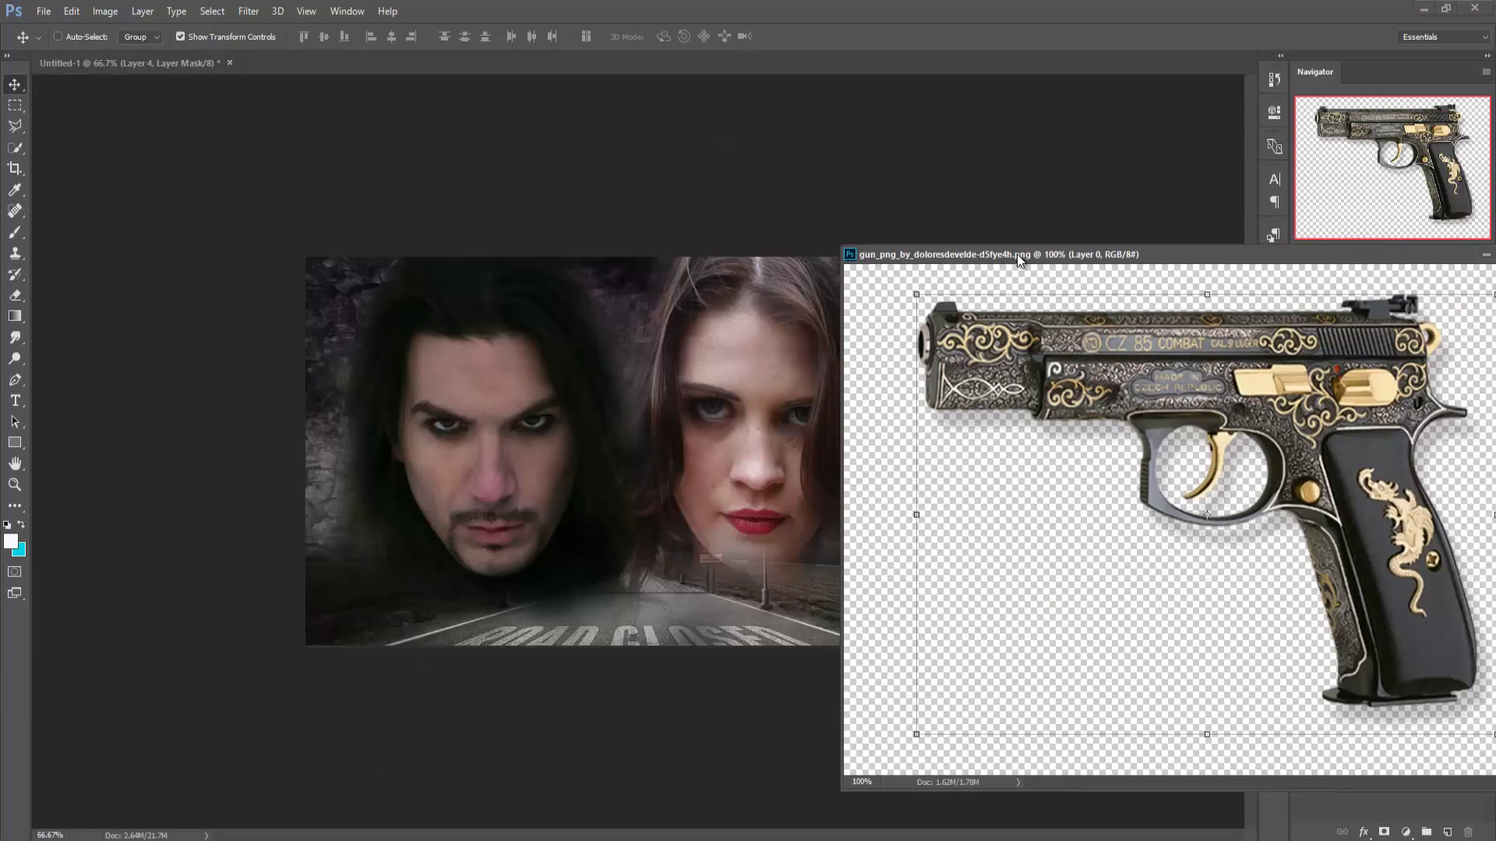
left_click_drag(1212, 382, 787, 331)
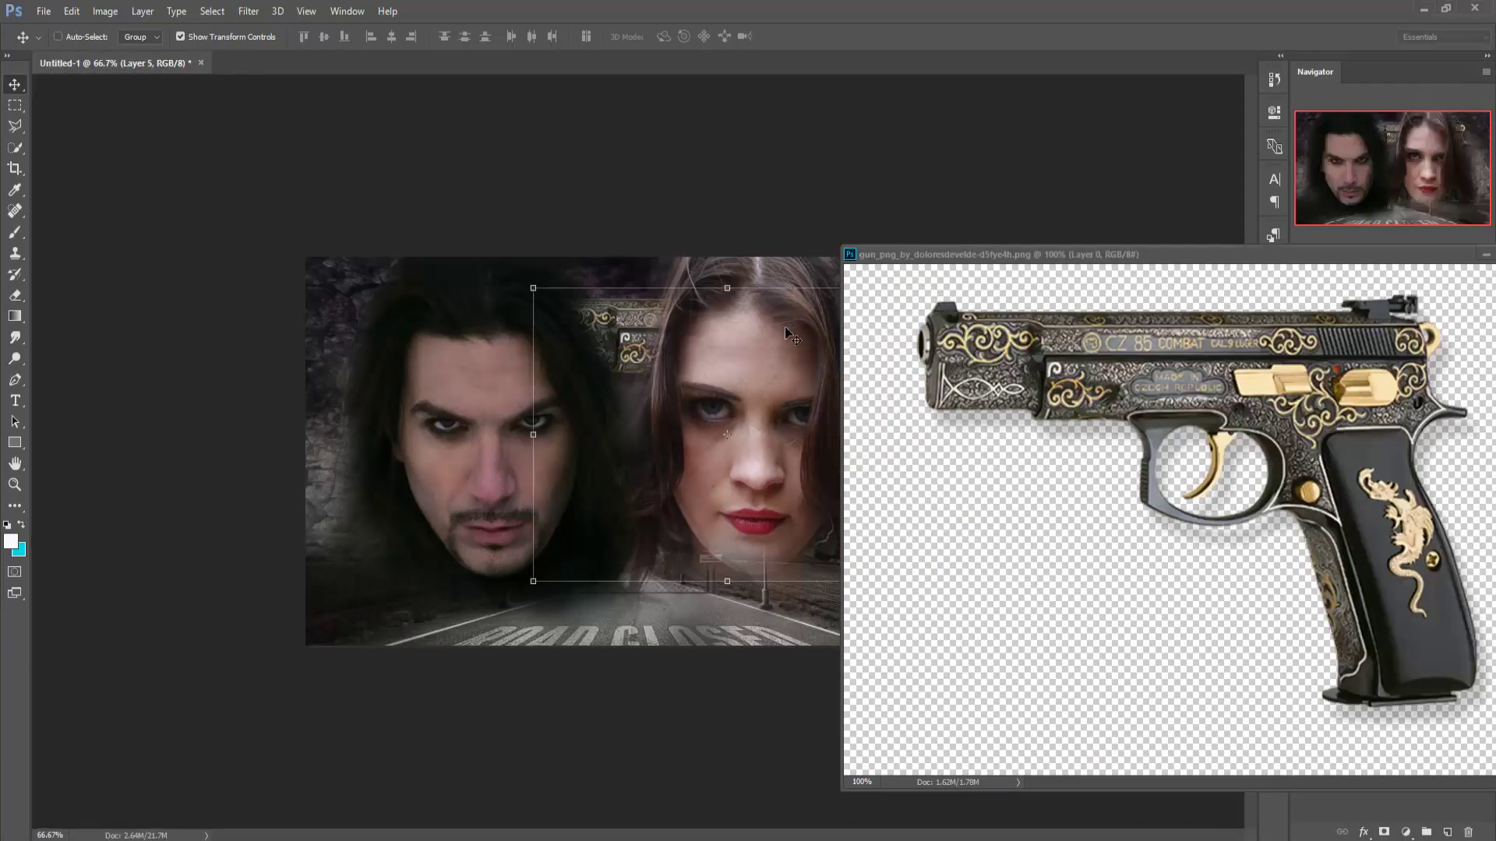
left_click(1477, 256)
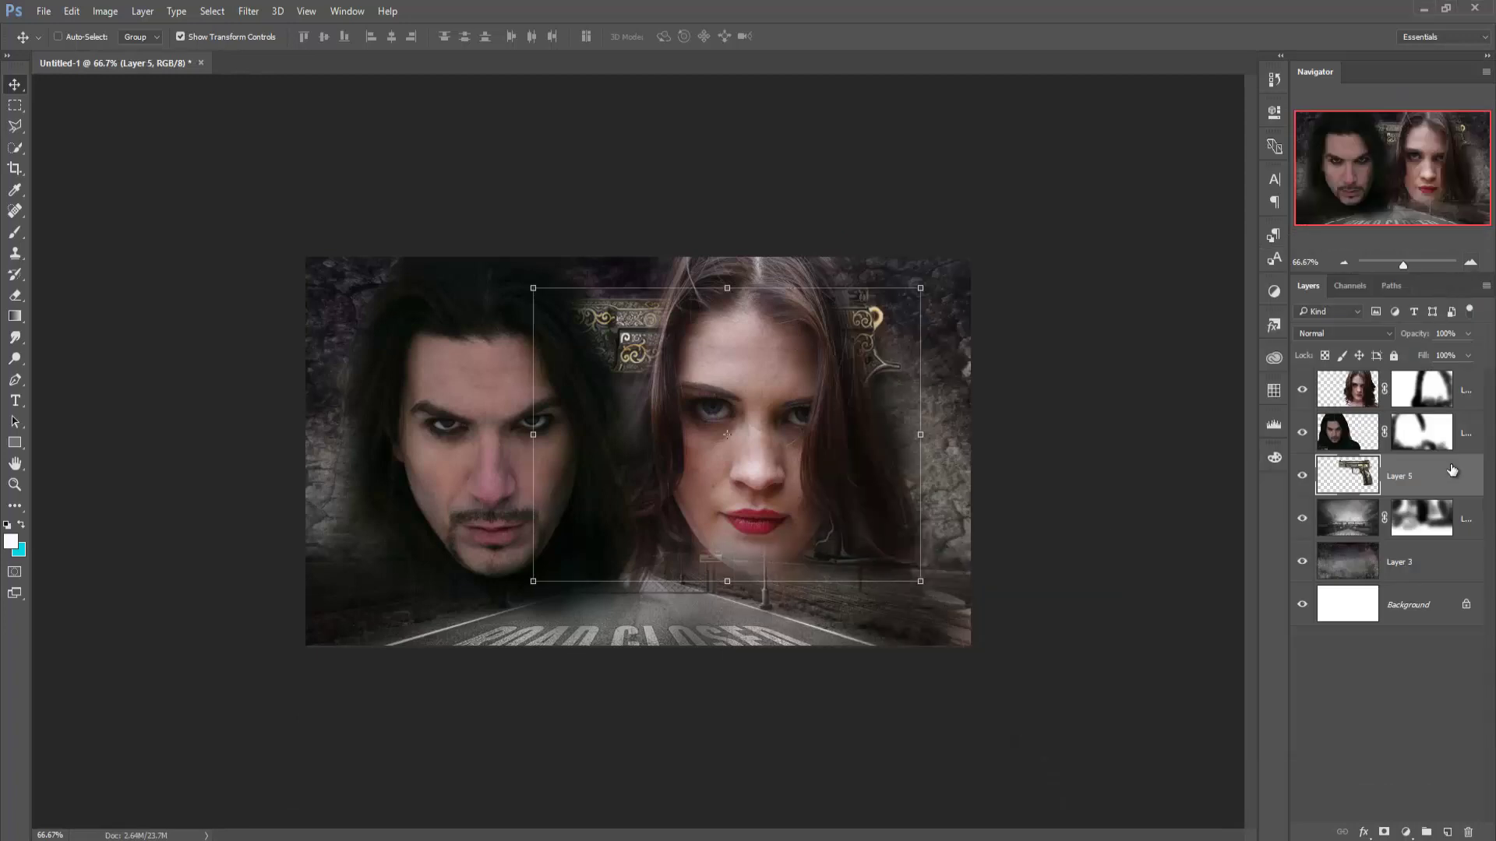
left_click_drag(1448, 435, 1434, 373)
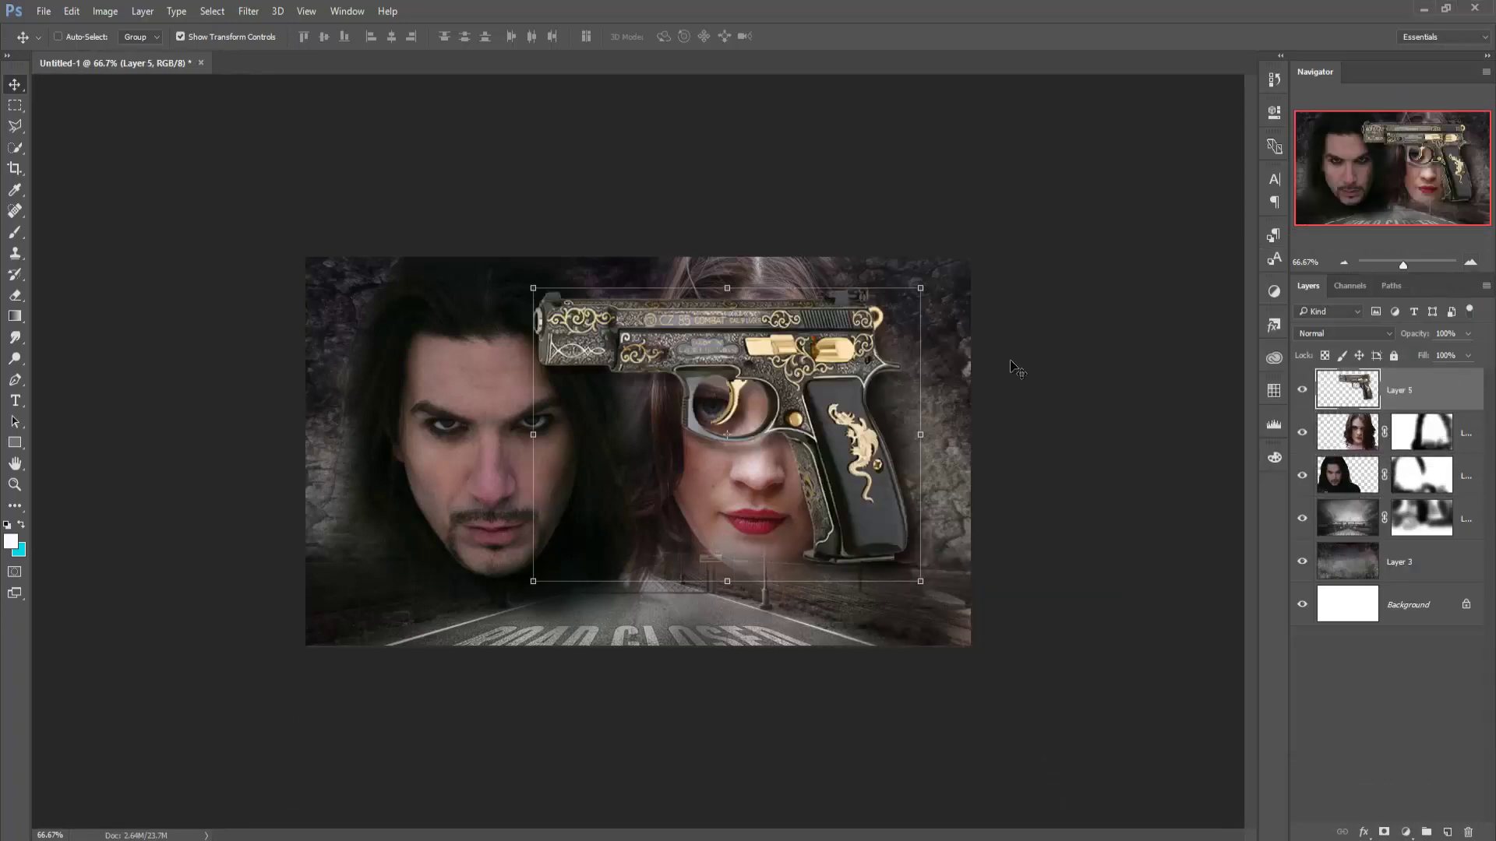
mouse_move(930, 277)
left_mouse_down()
mouse_move(604, 275)
mouse_move(616, 278)
left_mouse_up()
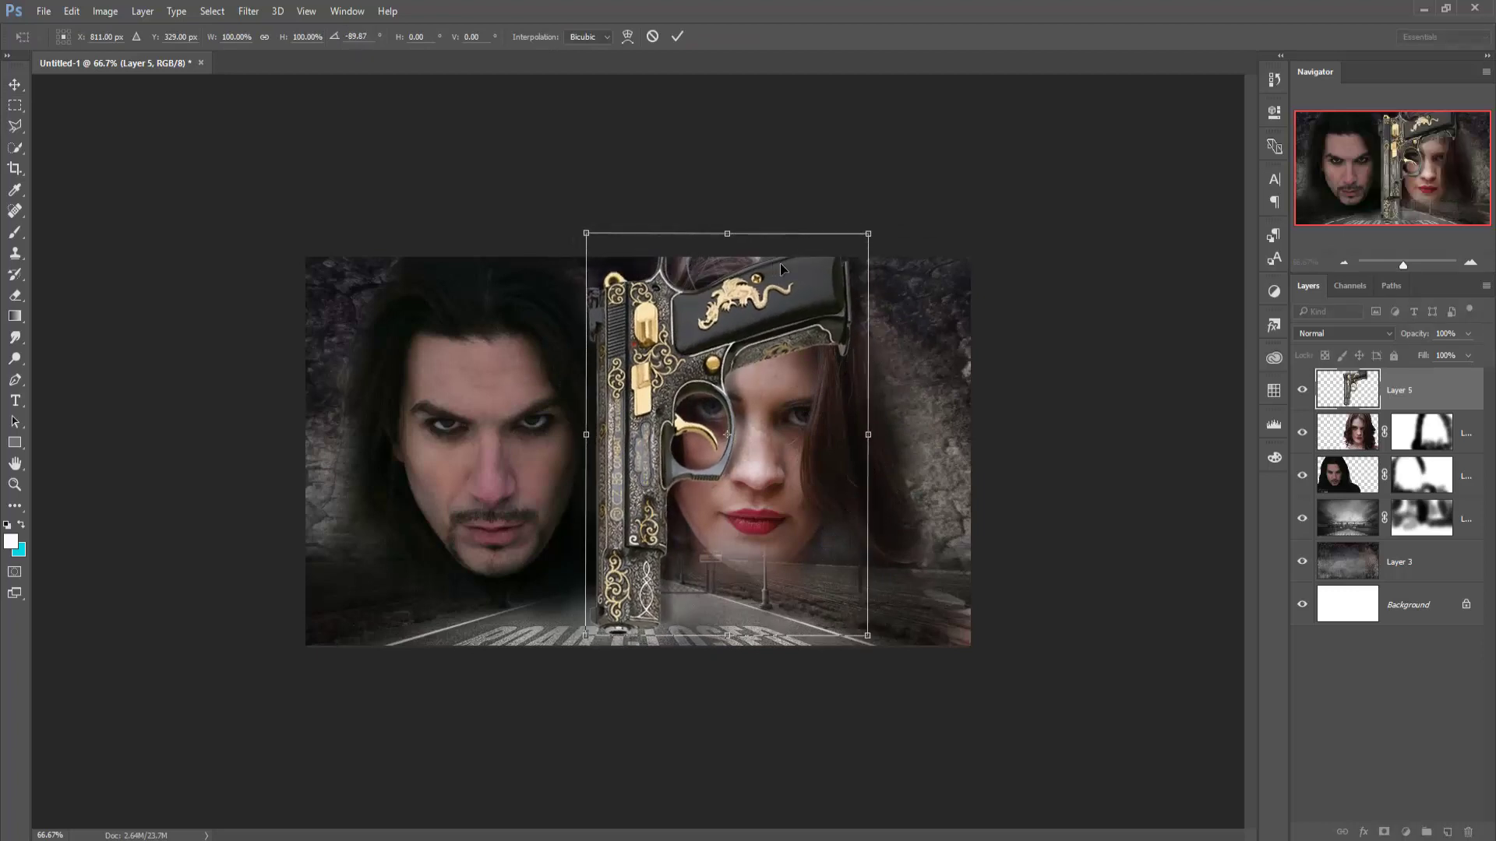
left_click_drag(871, 228, 829, 255)
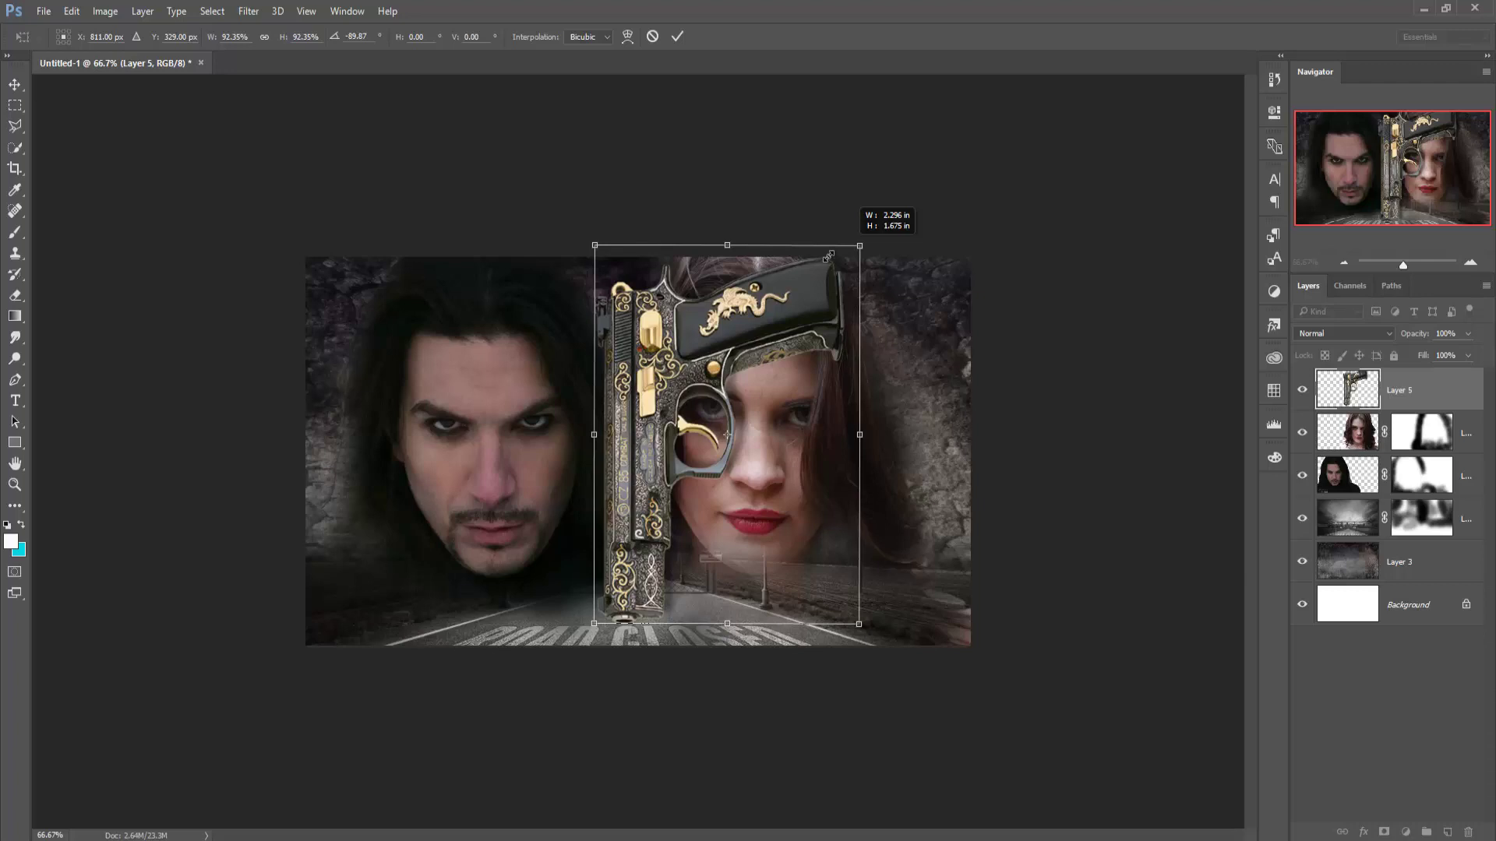
- Duplicate the pistol as Layer 5 copy, flip it horizontally, and nudge it beside the original
right_click(1456, 390)
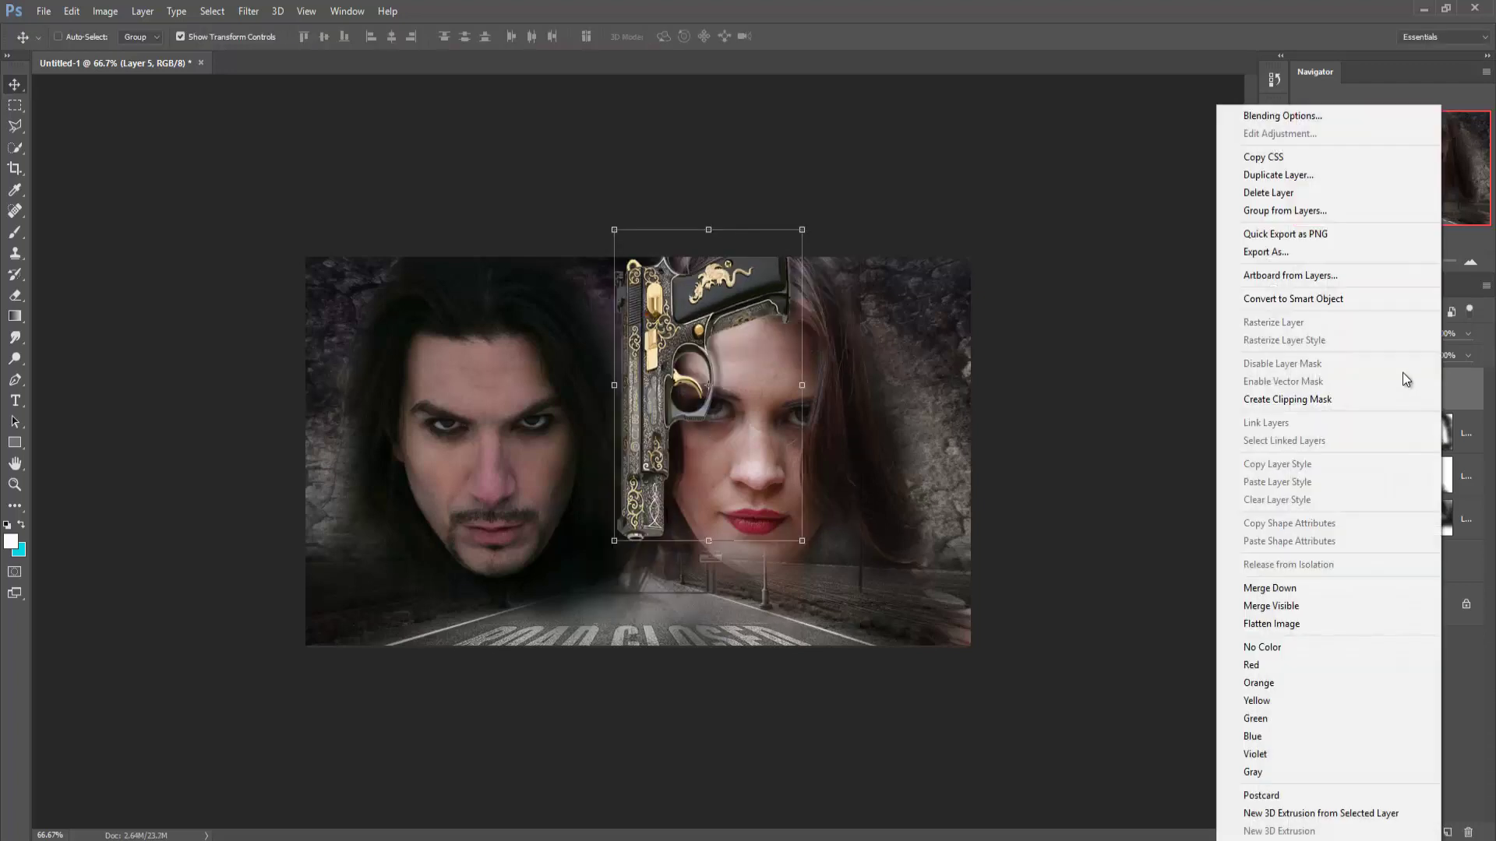
left_click(1285, 175)
left_click(882, 265)
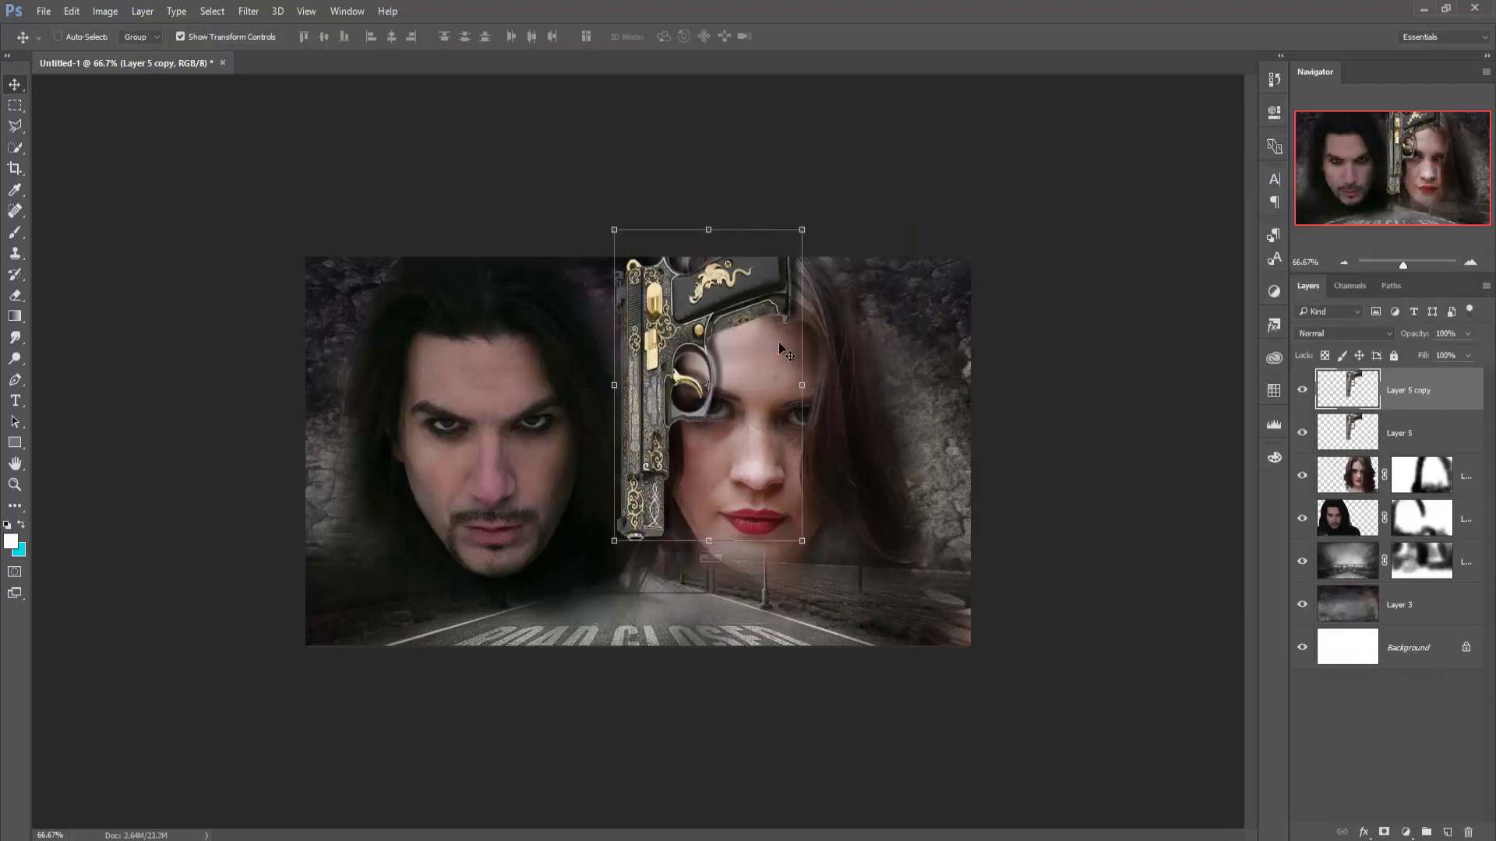
left_click(71, 11)
mouse_move(94, 343)
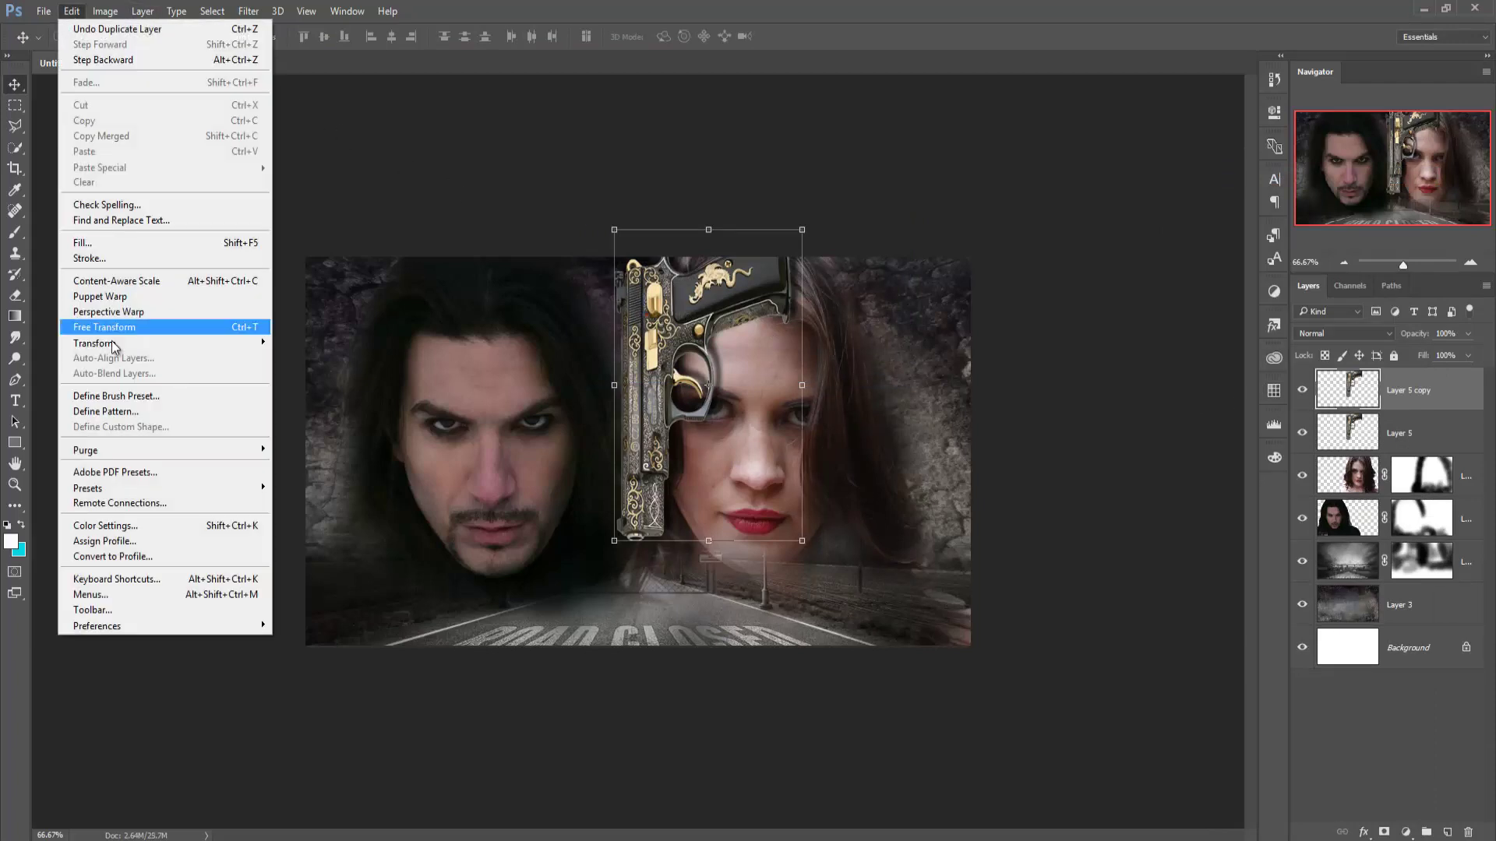
left_click(313, 518)
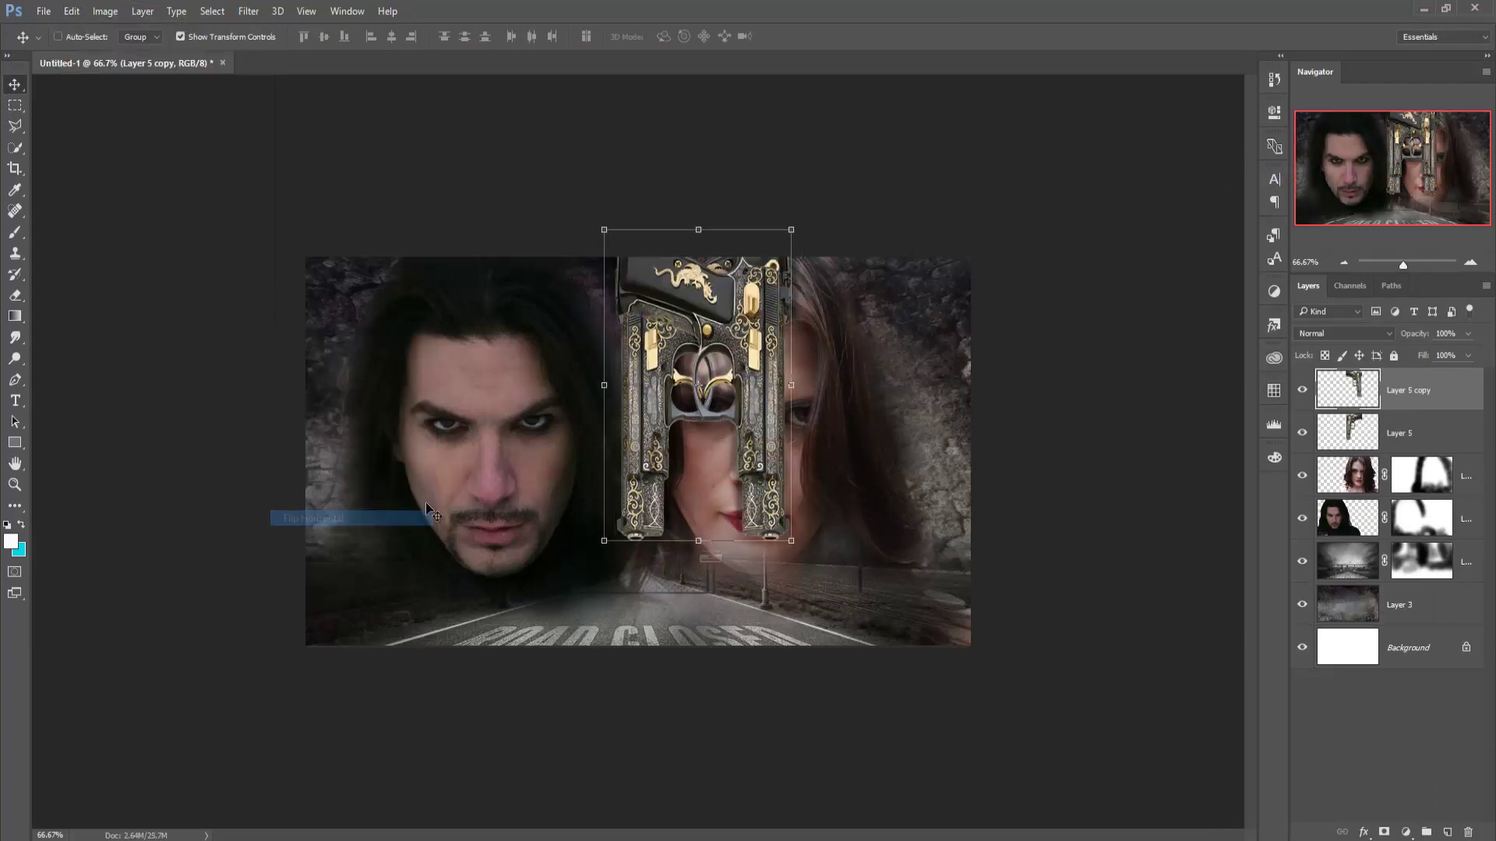
mouse_move(594, 358)
left_mouse_down()
mouse_move(564, 357)
mouse_move(590, 364)
left_mouse_up()
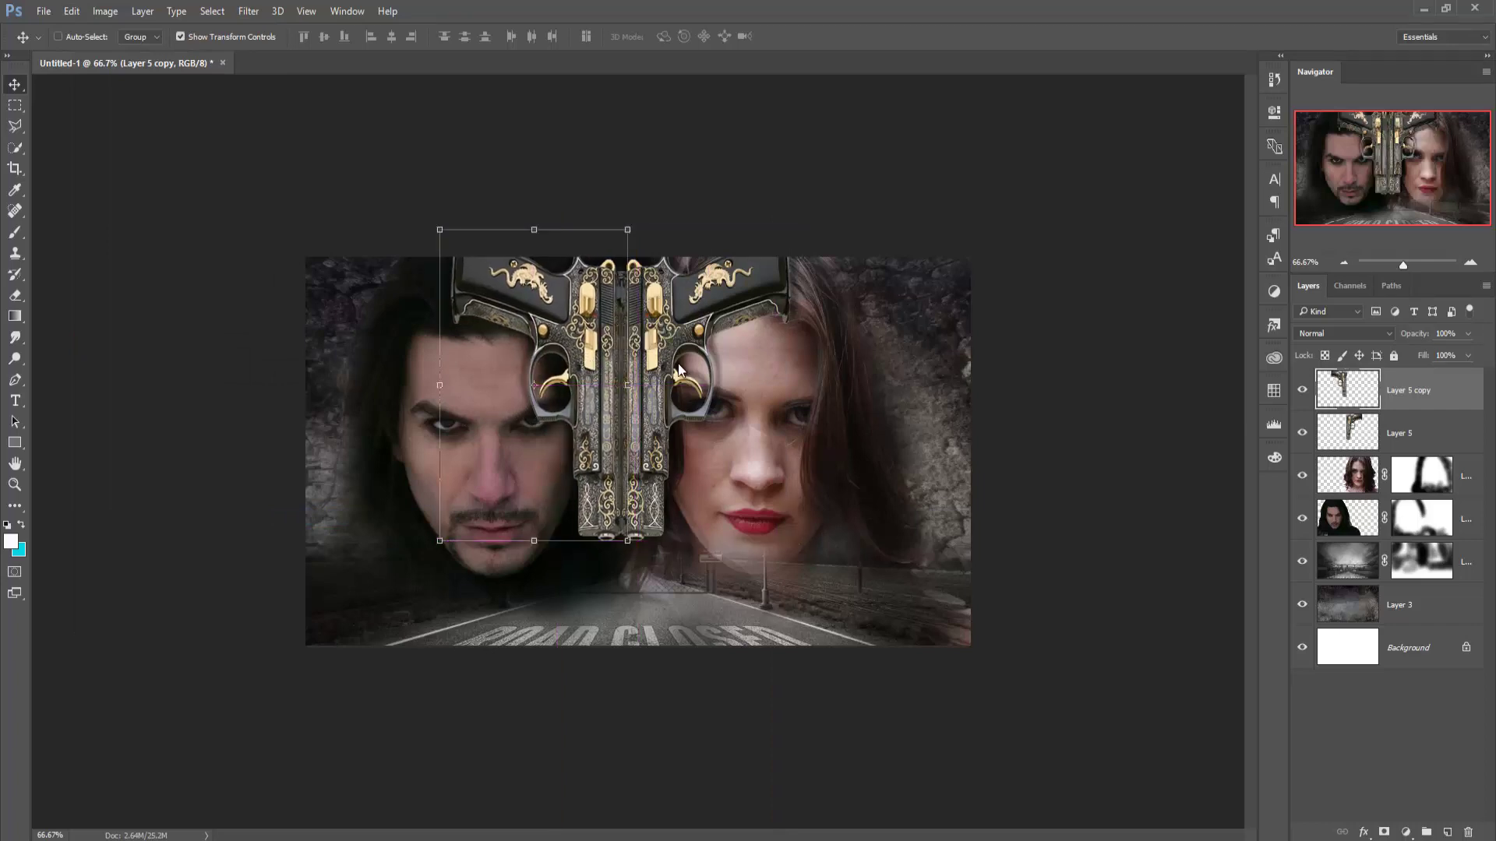
key("Left")
key("Left")
key("Left")
key("Left")
key("Left")
key("Left")
key("Left")
key("Left")
key("Left")
key("Left")
key("Left")
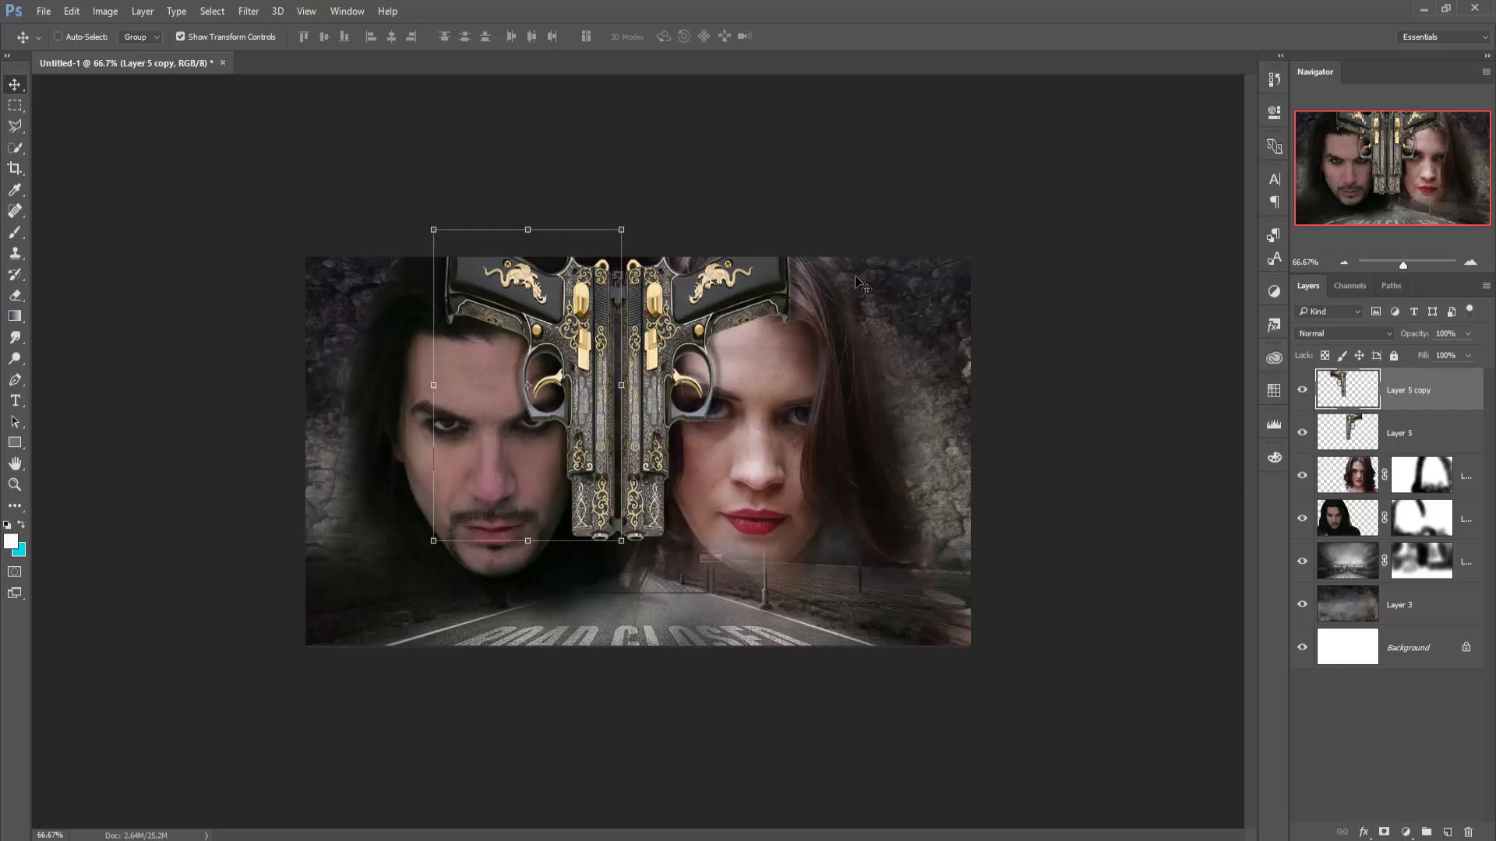
left_click(1363, 474)
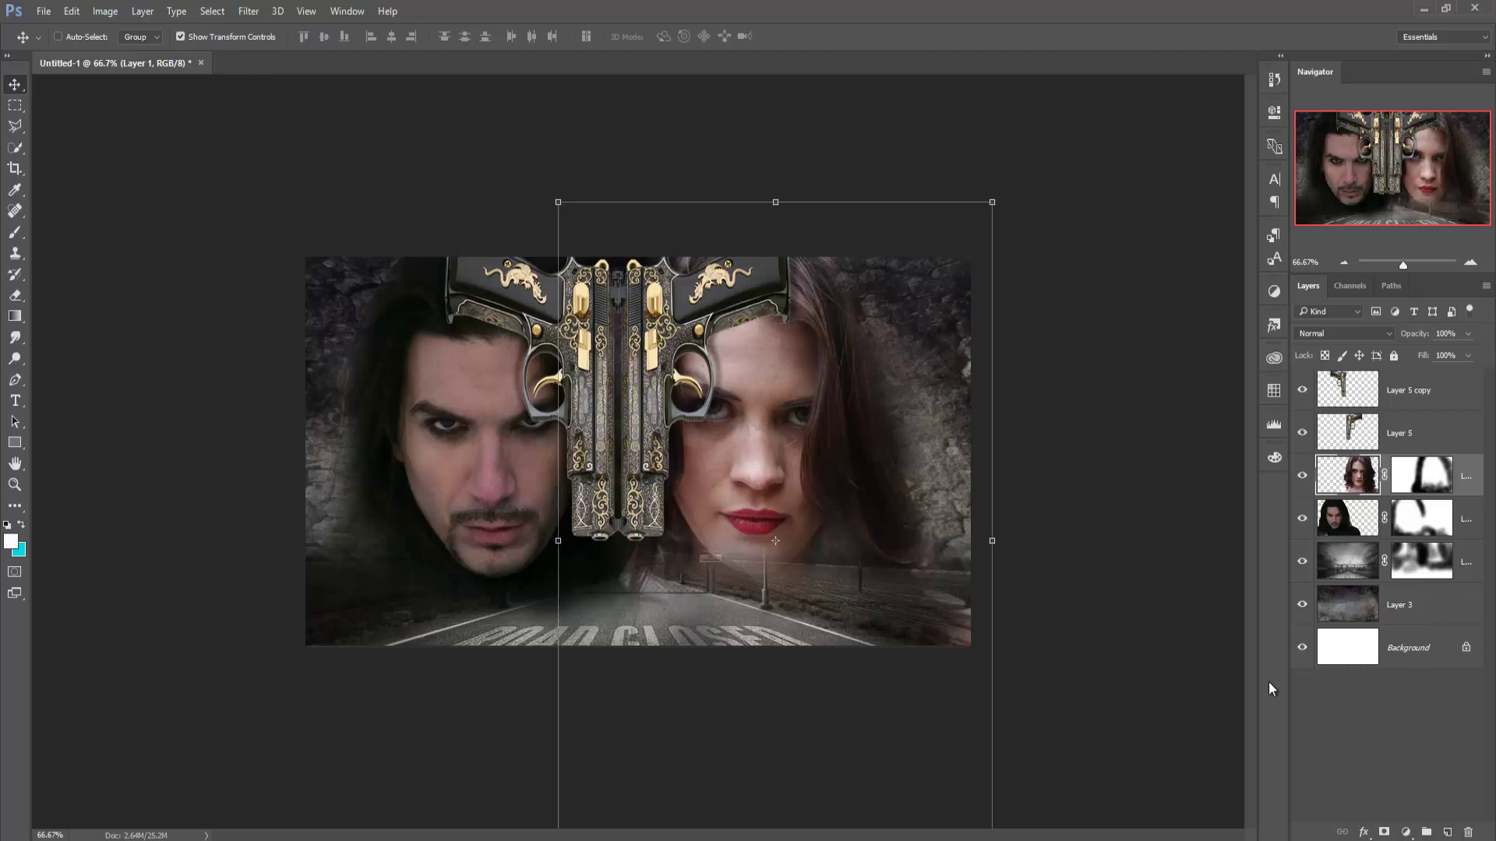
- Preview Color Efex Pro 4 on the woman's layer and cancel without applying it
left_click(249, 13)
mouse_move(277, 366)
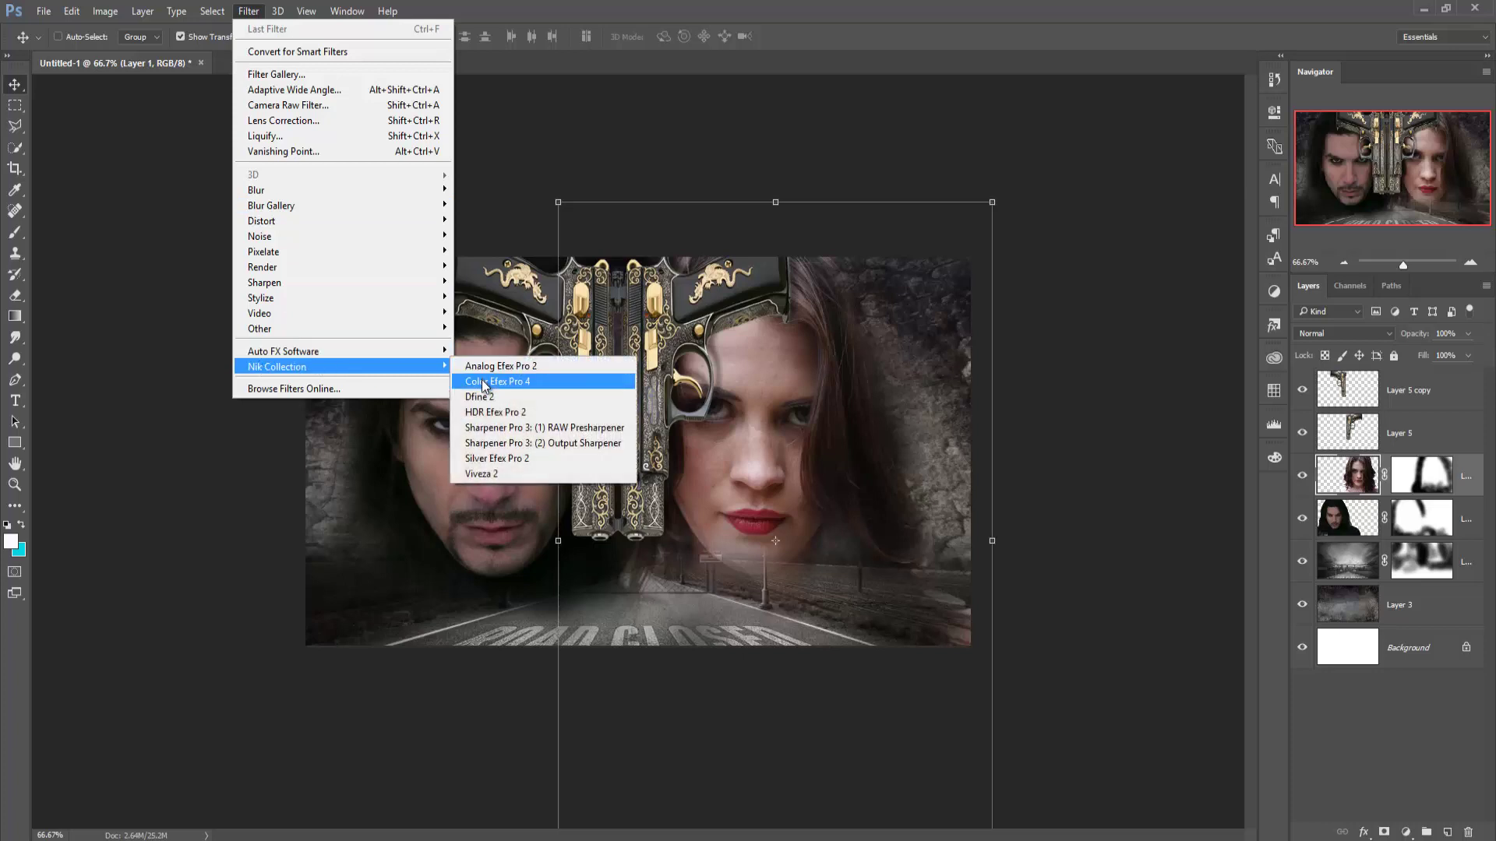
left_click(483, 382)
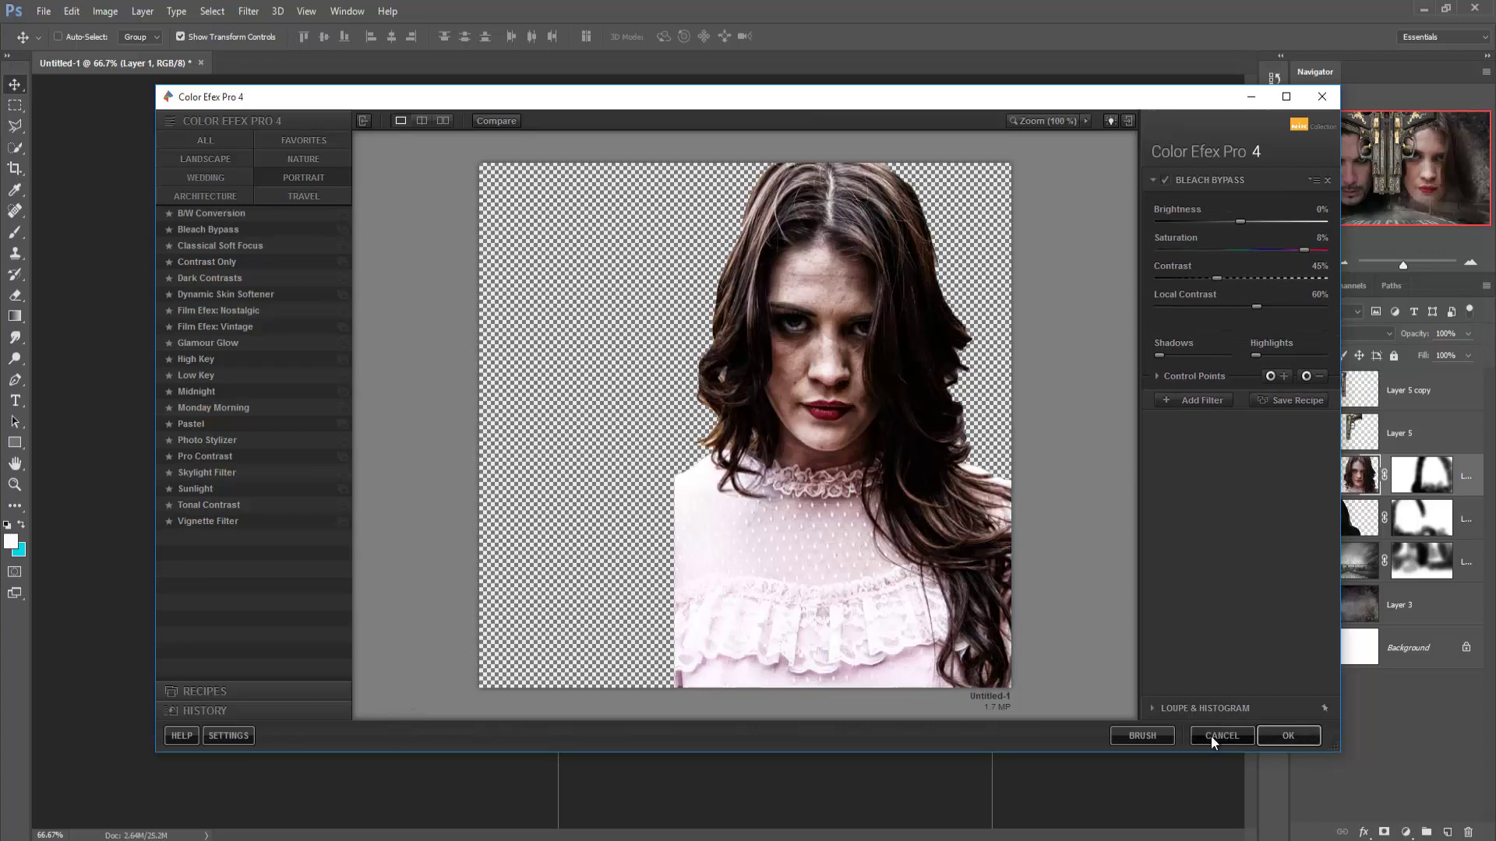
left_click(1211, 735)
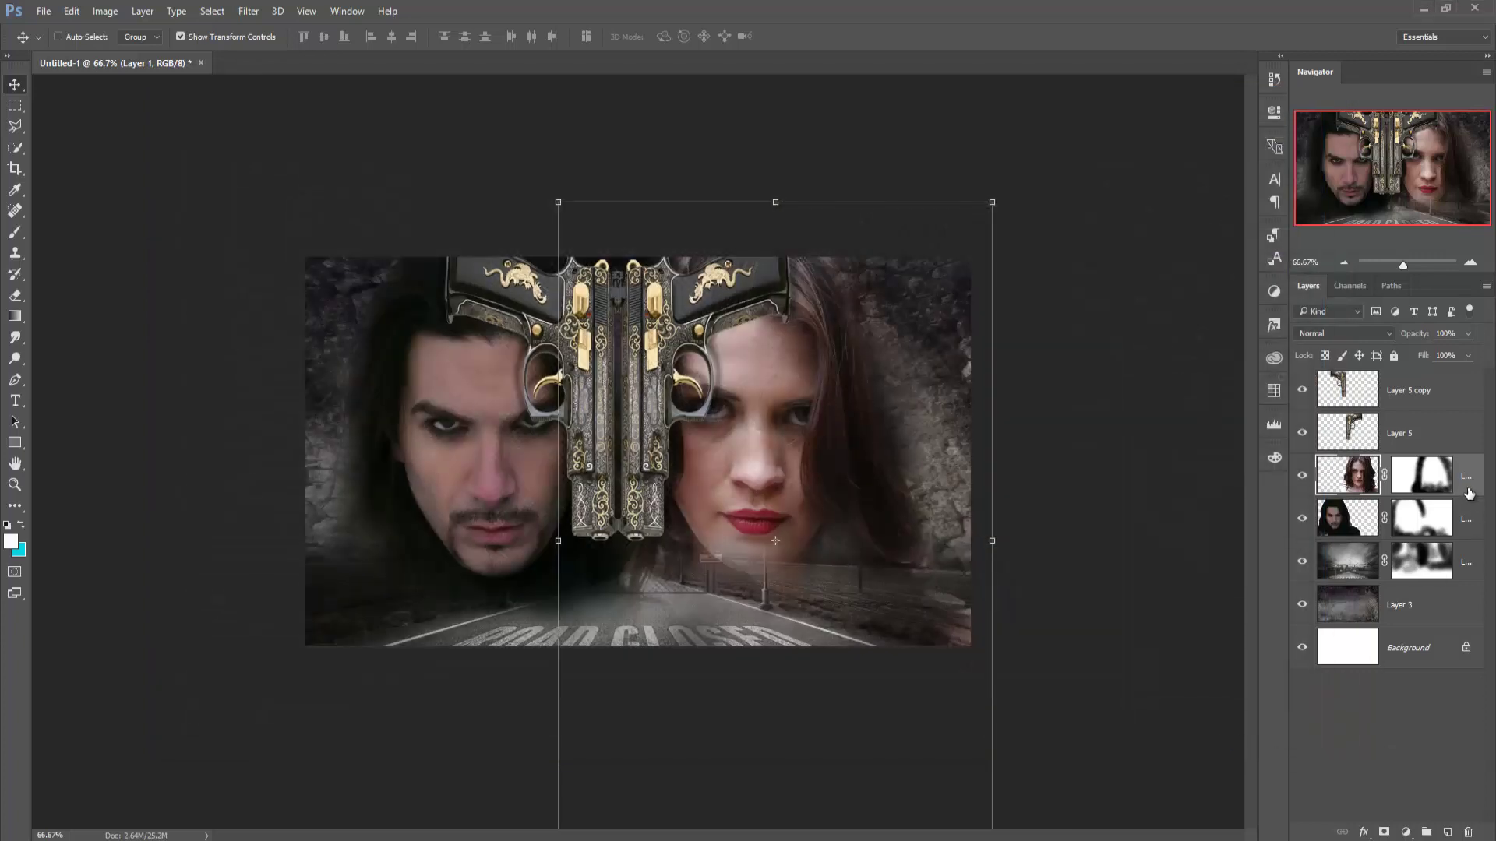
- Add Layer 6 filled with 50% gray, clipped to the woman, in Soft Light mode
left_click(1447, 833)
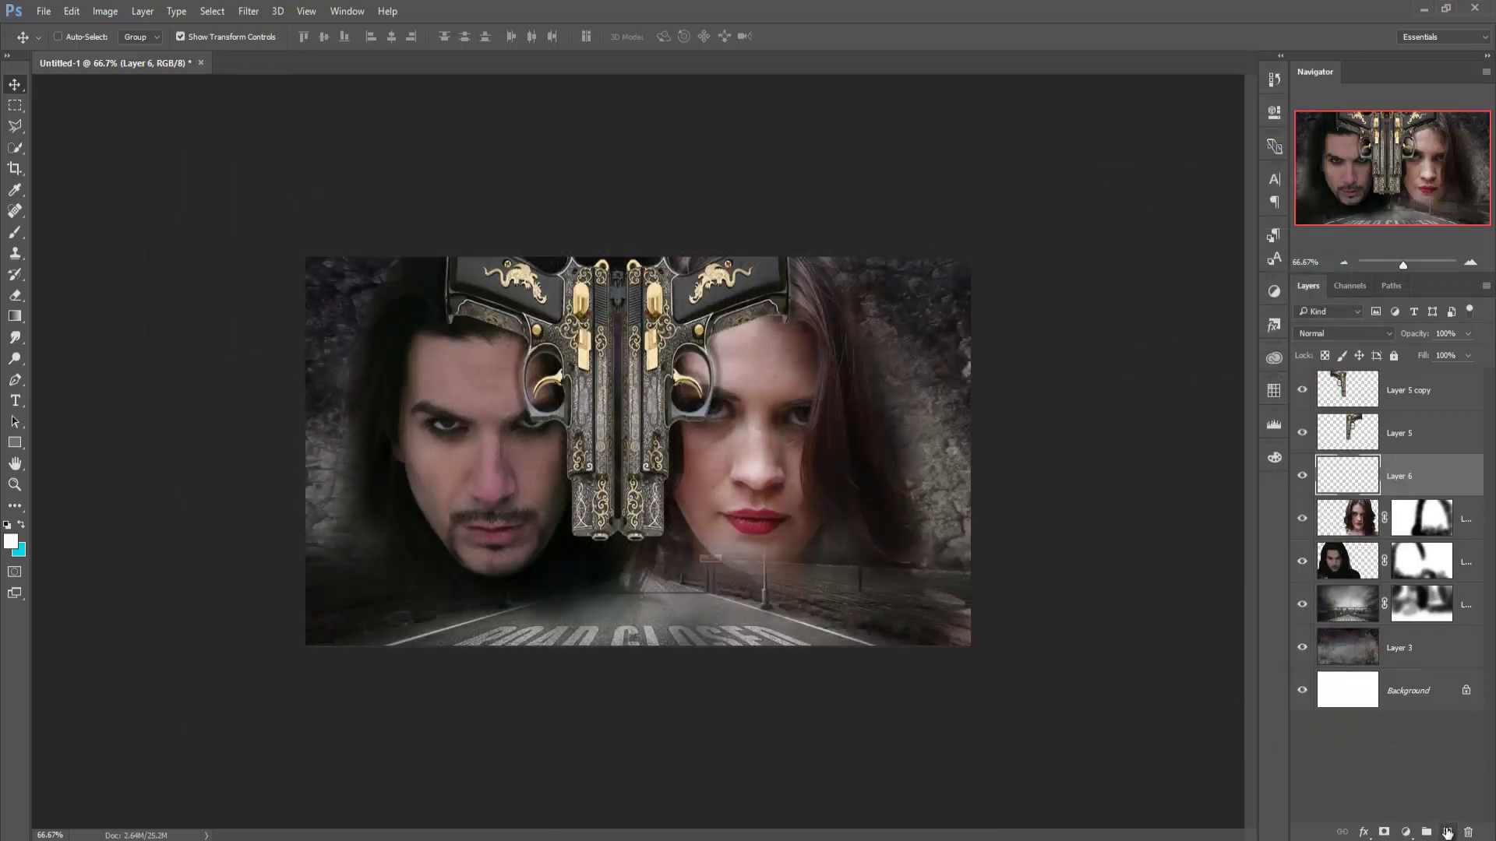
left_click(71, 12)
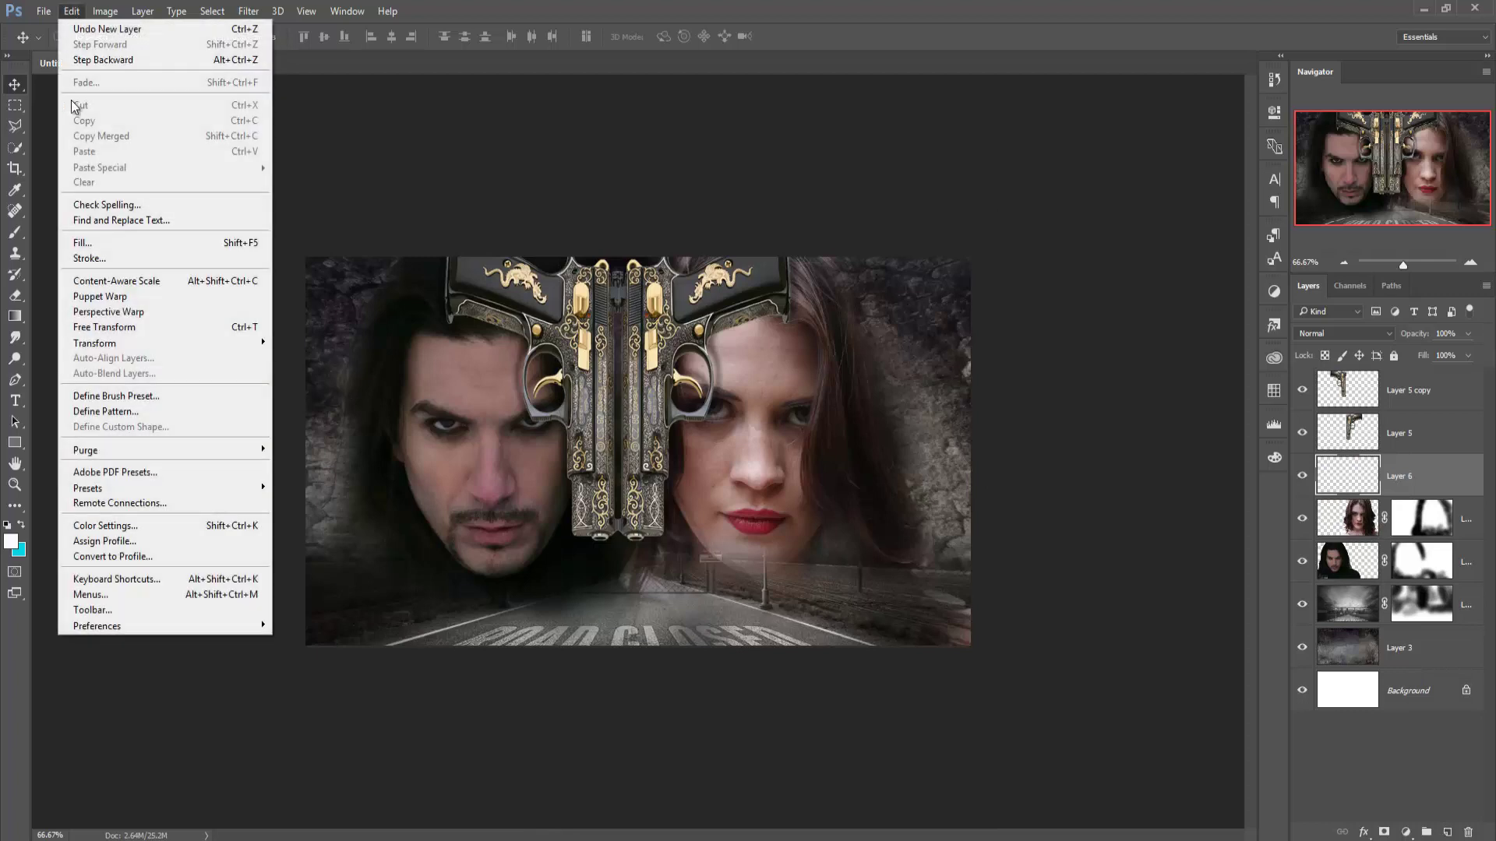
left_click(86, 242)
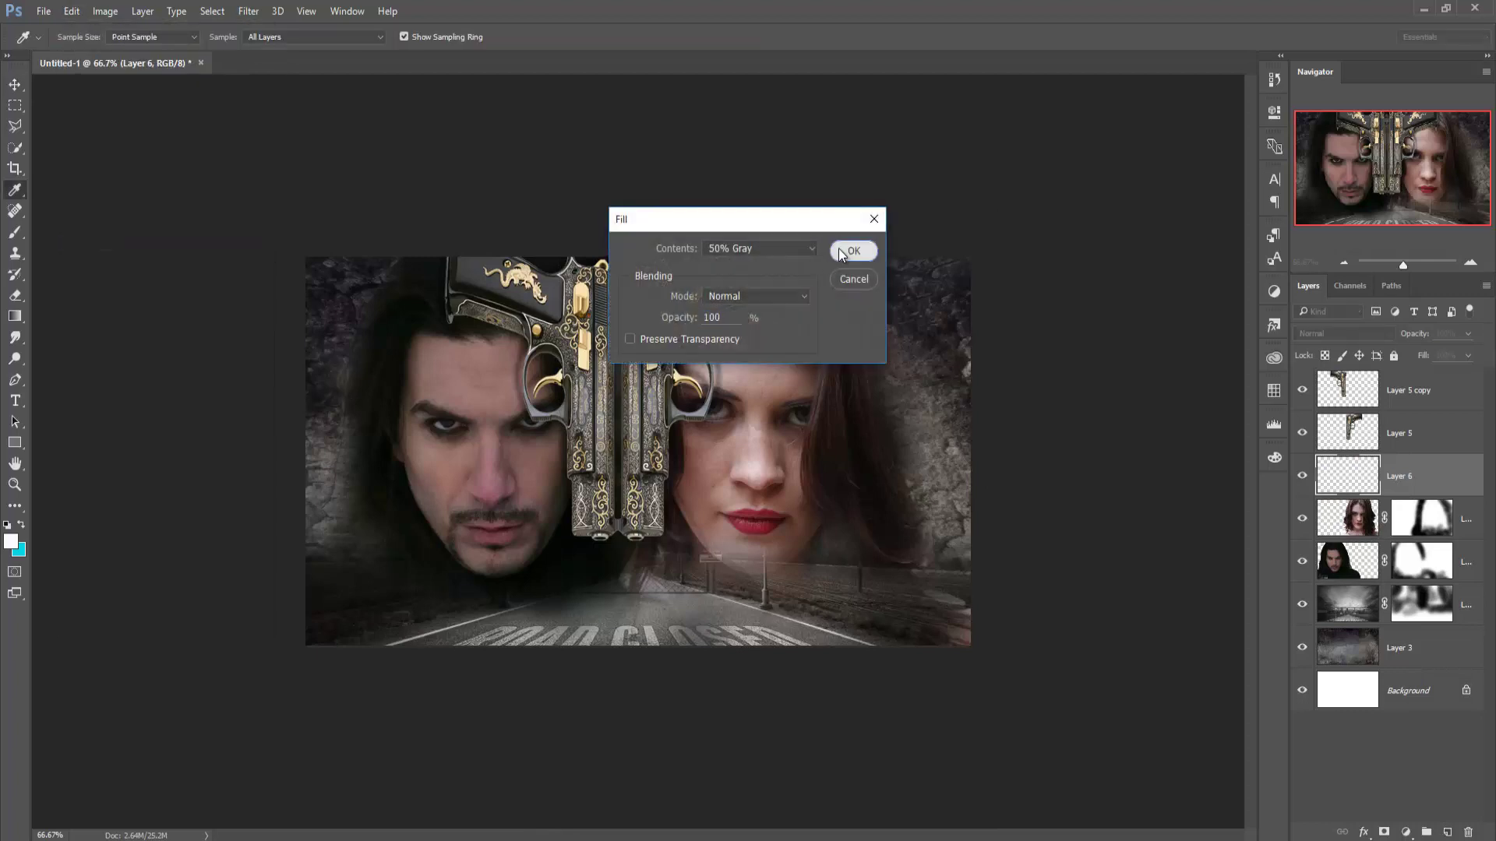
left_click(853, 250)
right_click(1391, 468)
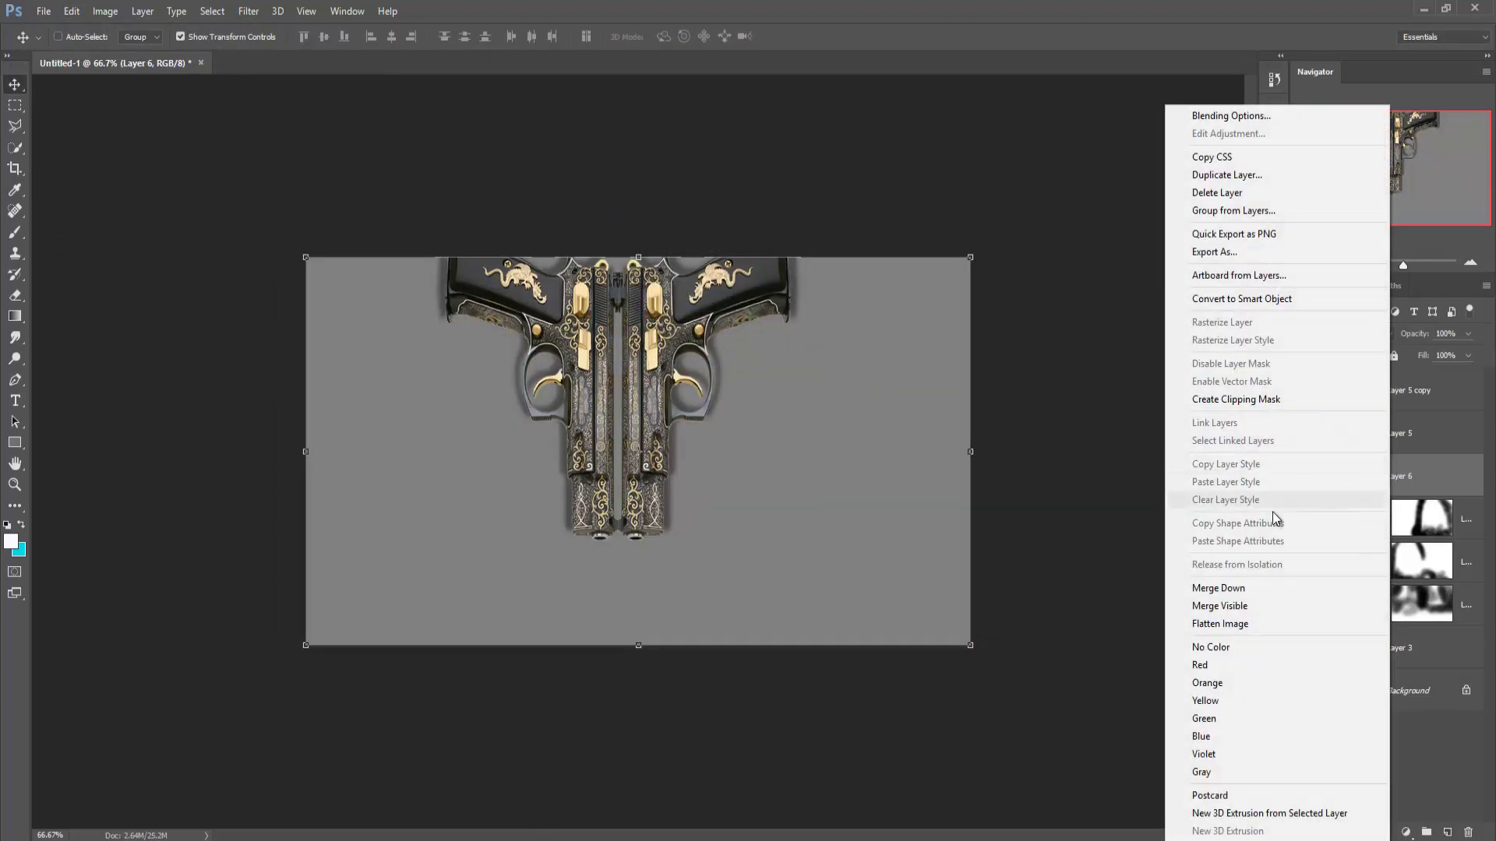
left_click(1275, 407)
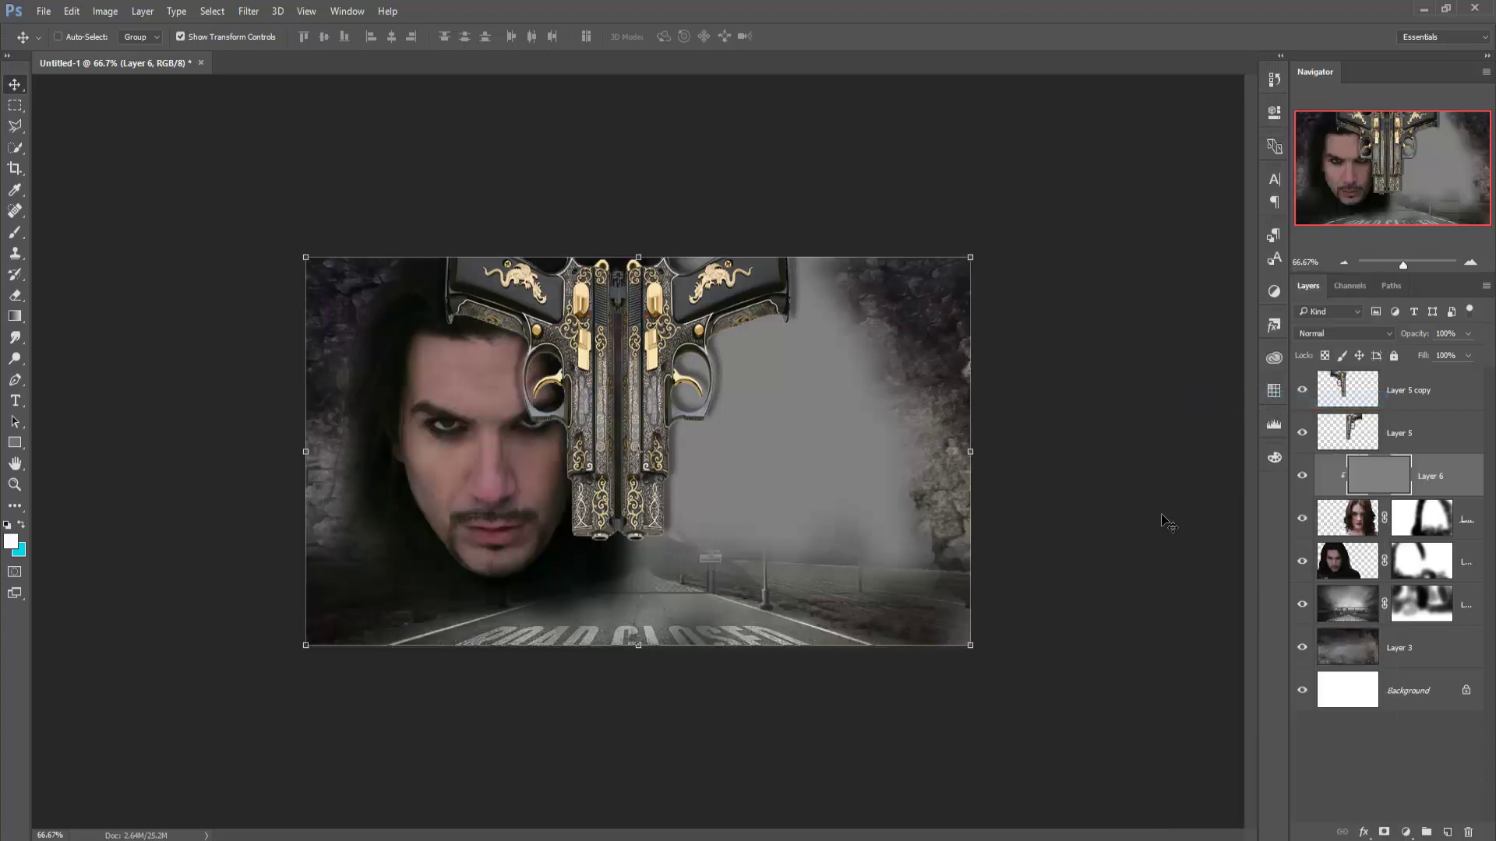
left_click(1380, 335)
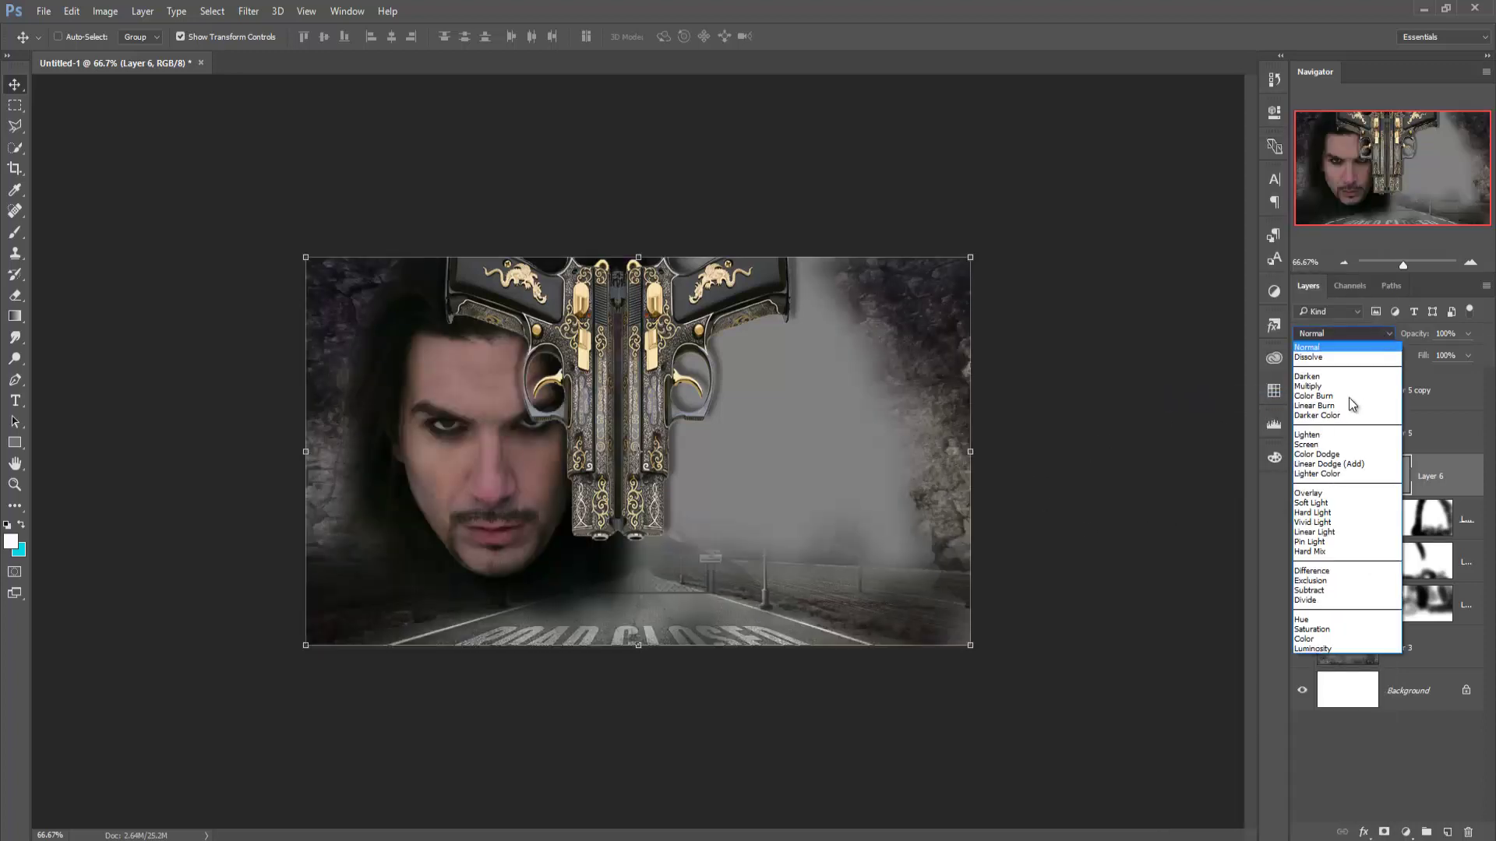
left_click(1319, 508)
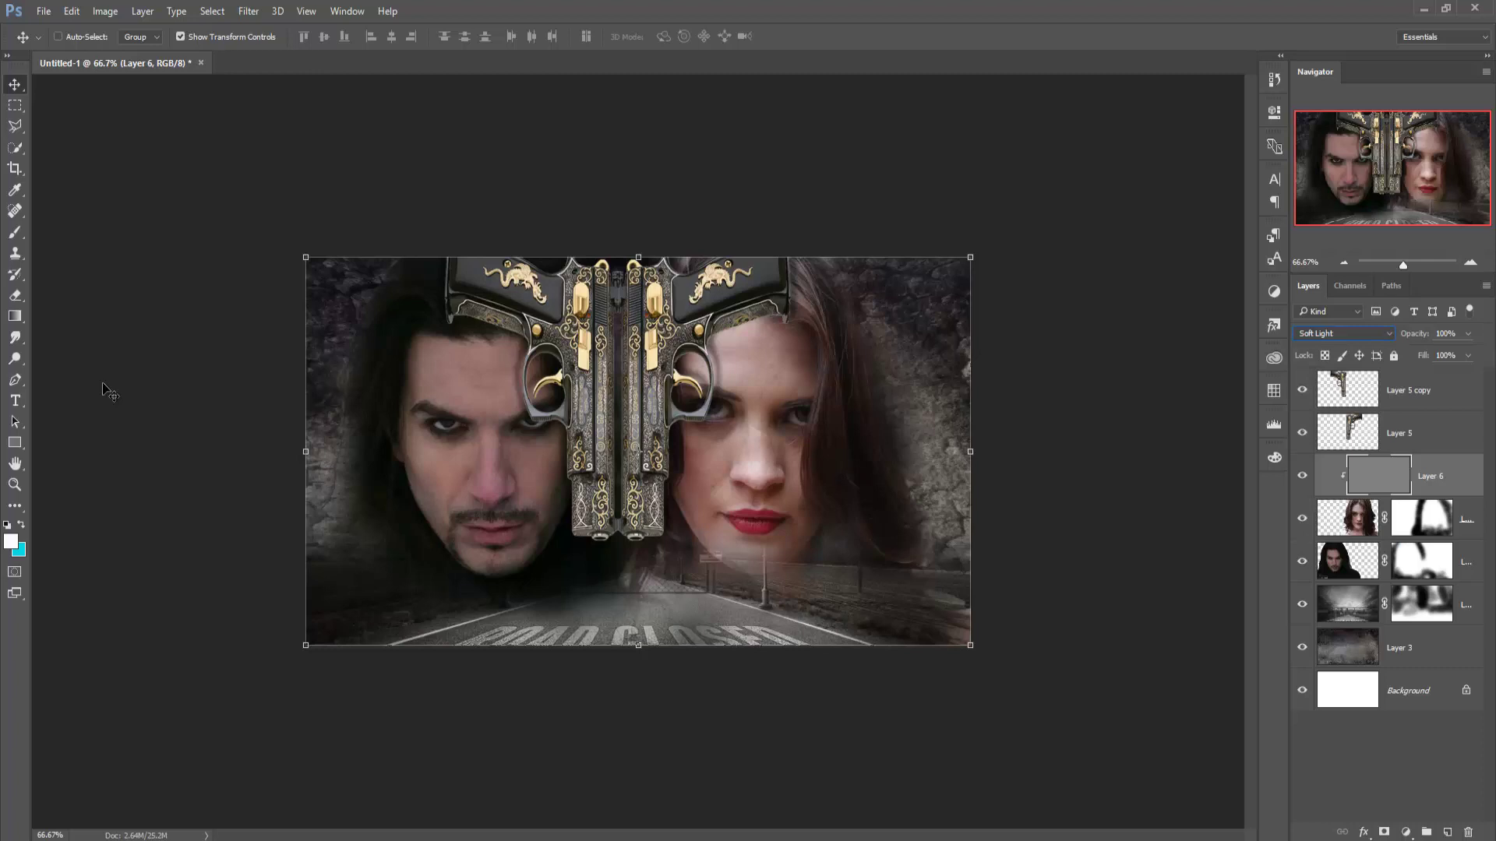
- Dodge the woman's forehead, nose, cheeks, hair and jaw on Layer 6
left_click(15, 359)
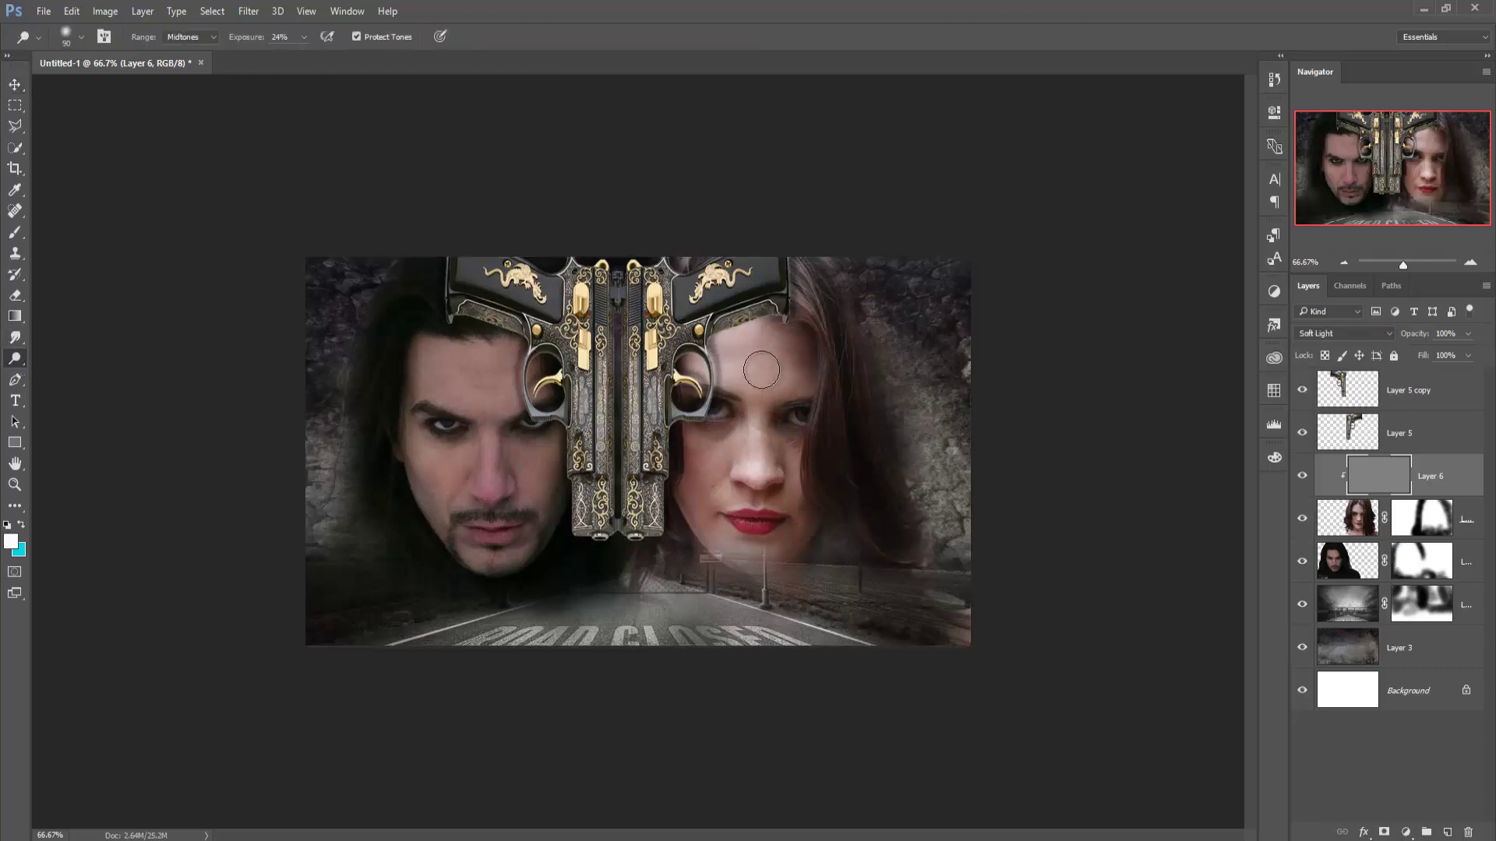
left_click_drag(739, 334, 728, 354)
left_click_drag(755, 439, 789, 545)
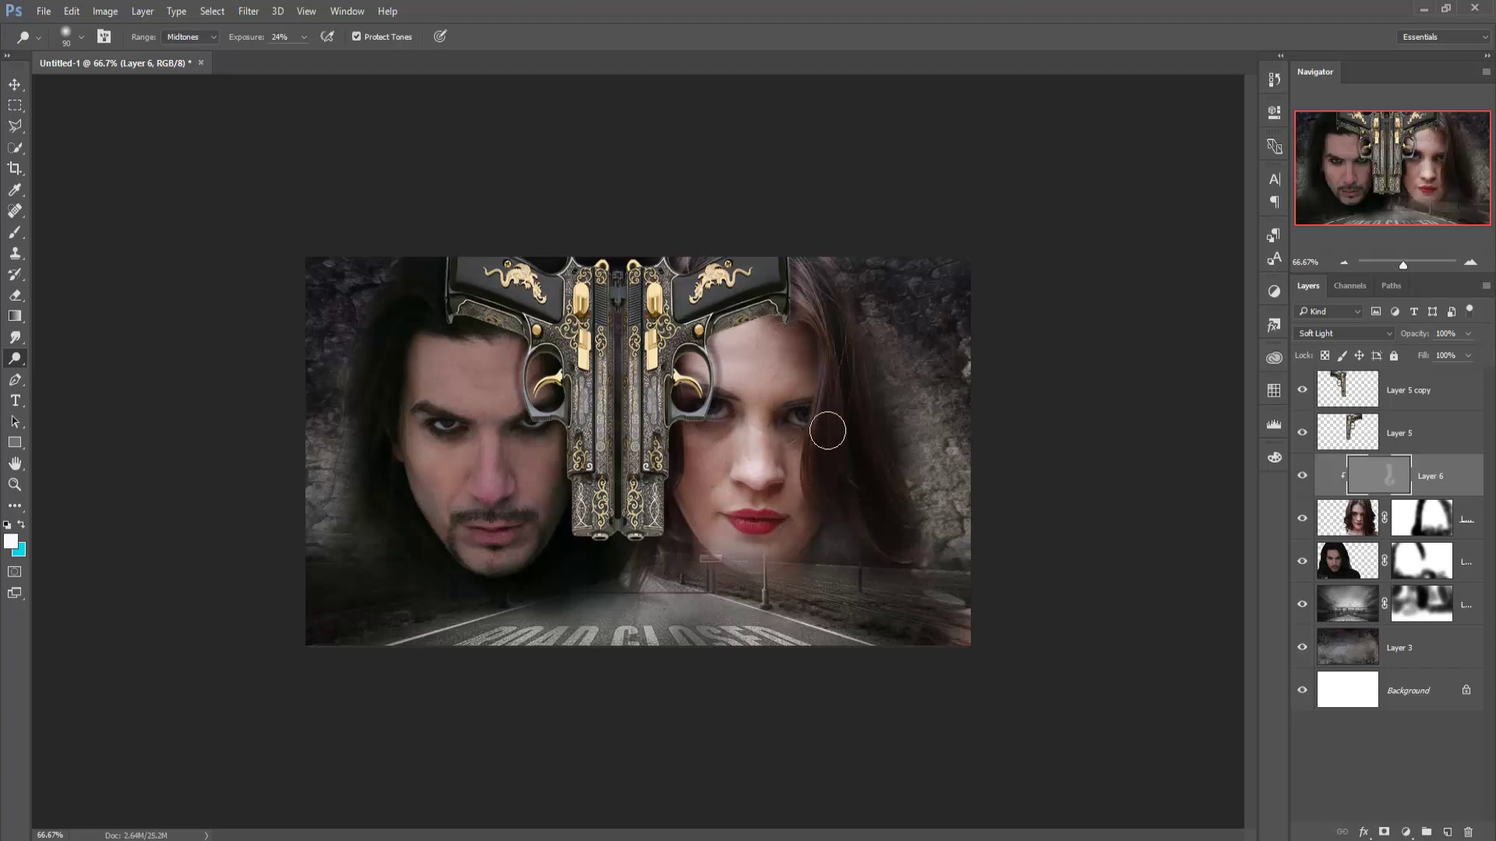
mouse_move(788, 546)
left_mouse_down()
mouse_move(837, 331)
mouse_move(901, 542)
mouse_move(858, 513)
mouse_move(818, 283)
mouse_move(868, 484)
mouse_move(858, 518)
mouse_move(808, 320)
left_mouse_up()
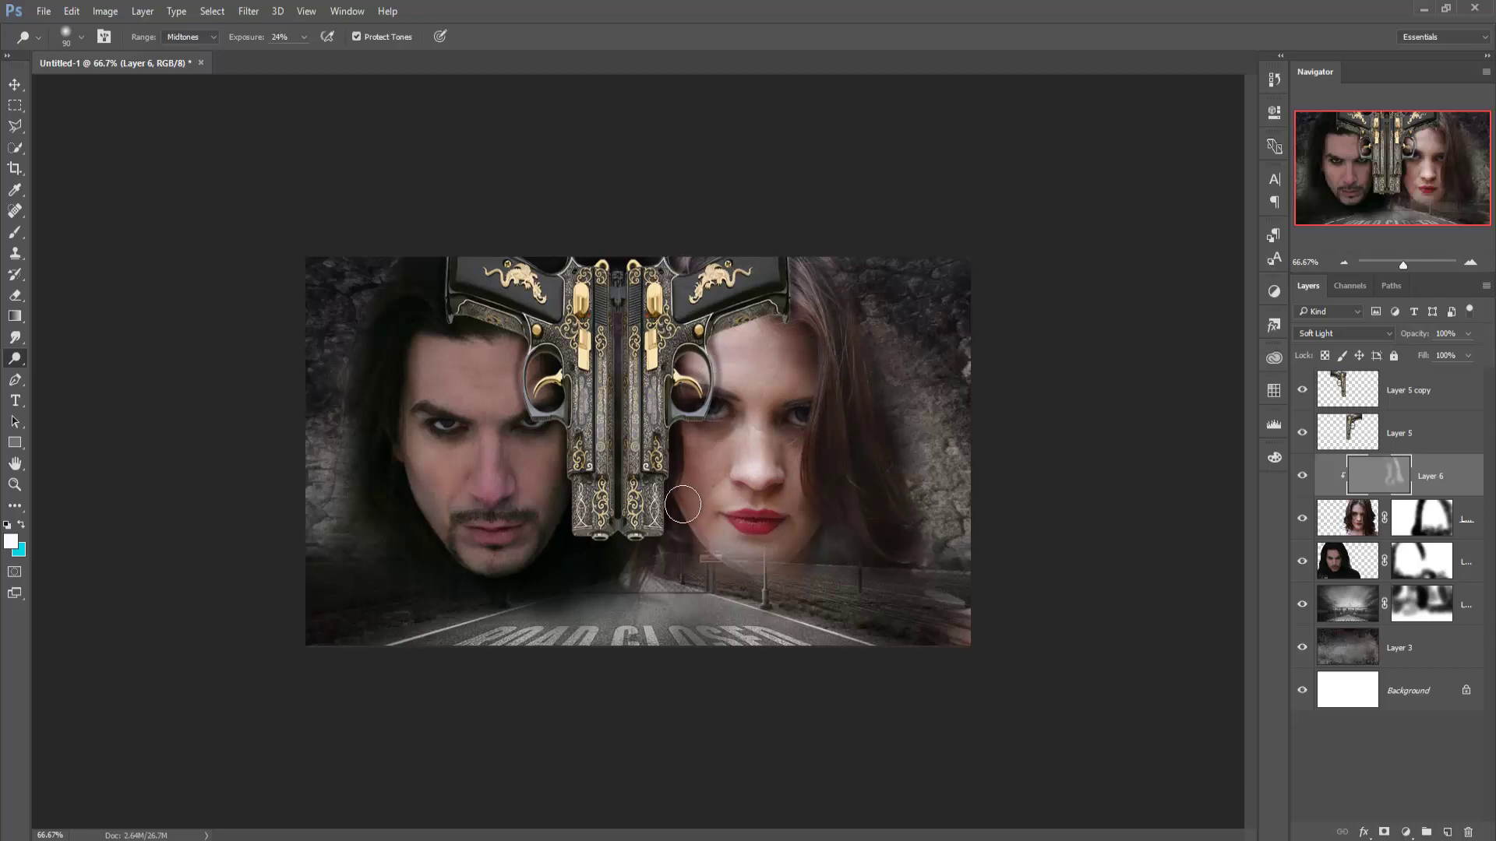
left_click_drag(670, 480, 693, 487)
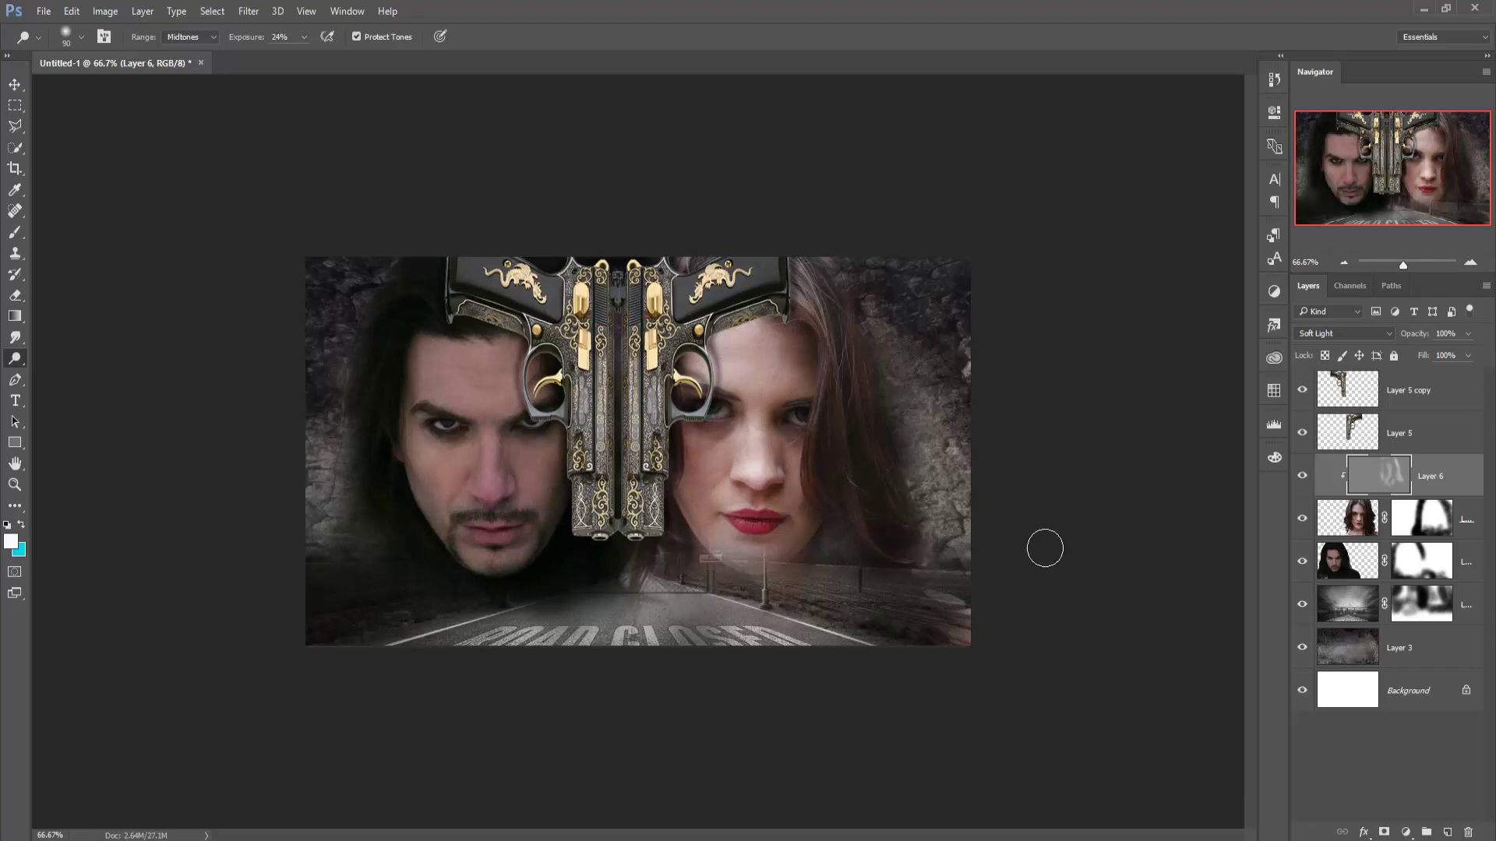
left_click(1422, 560)
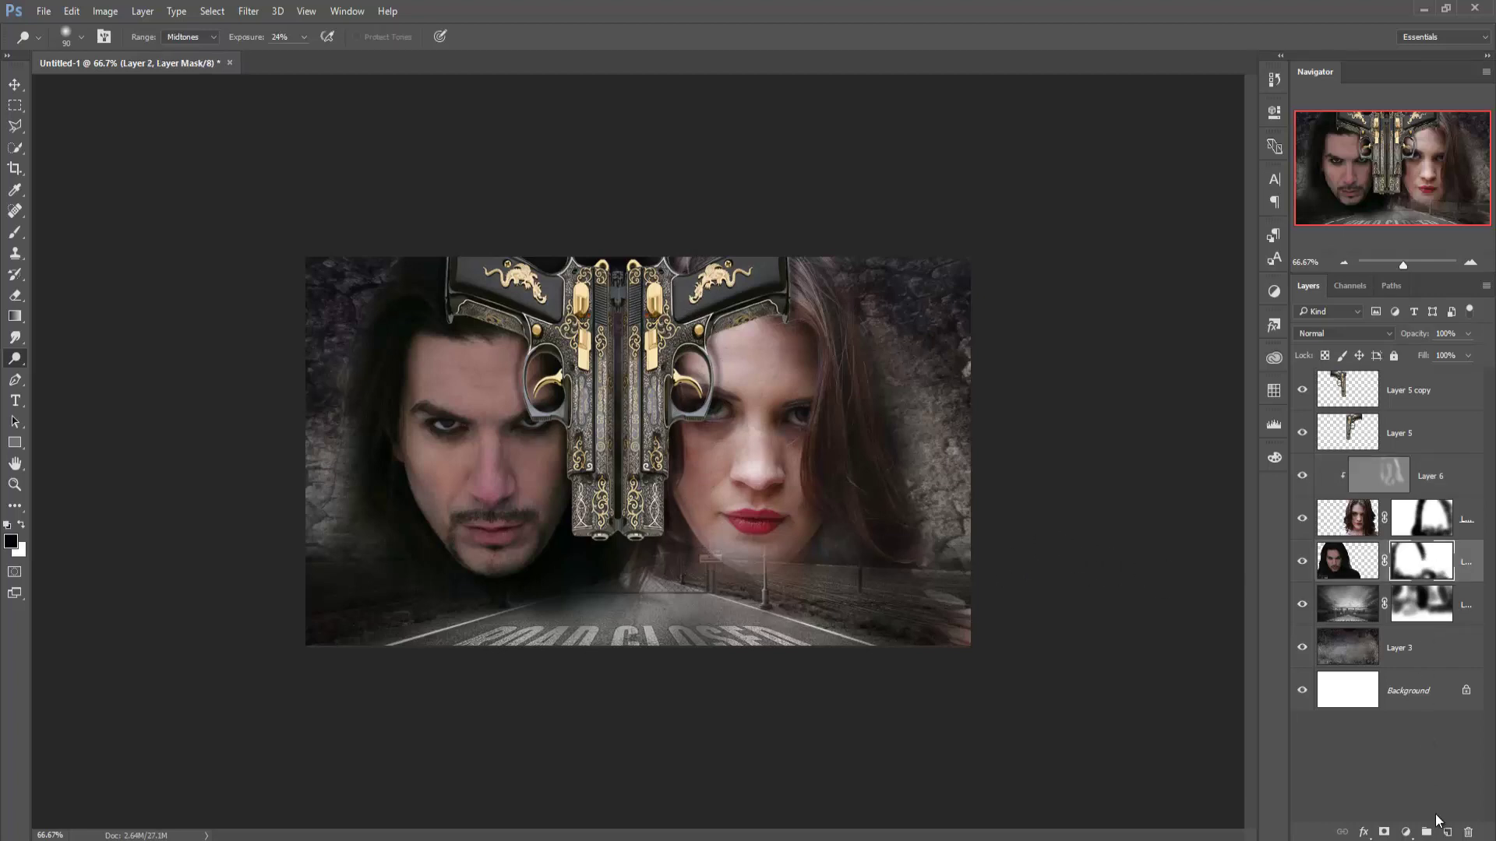
- Add Layer 7 filled with 50% gray, clipped to the man, in Soft Light mode
left_click(1447, 833)
left_click(71, 11)
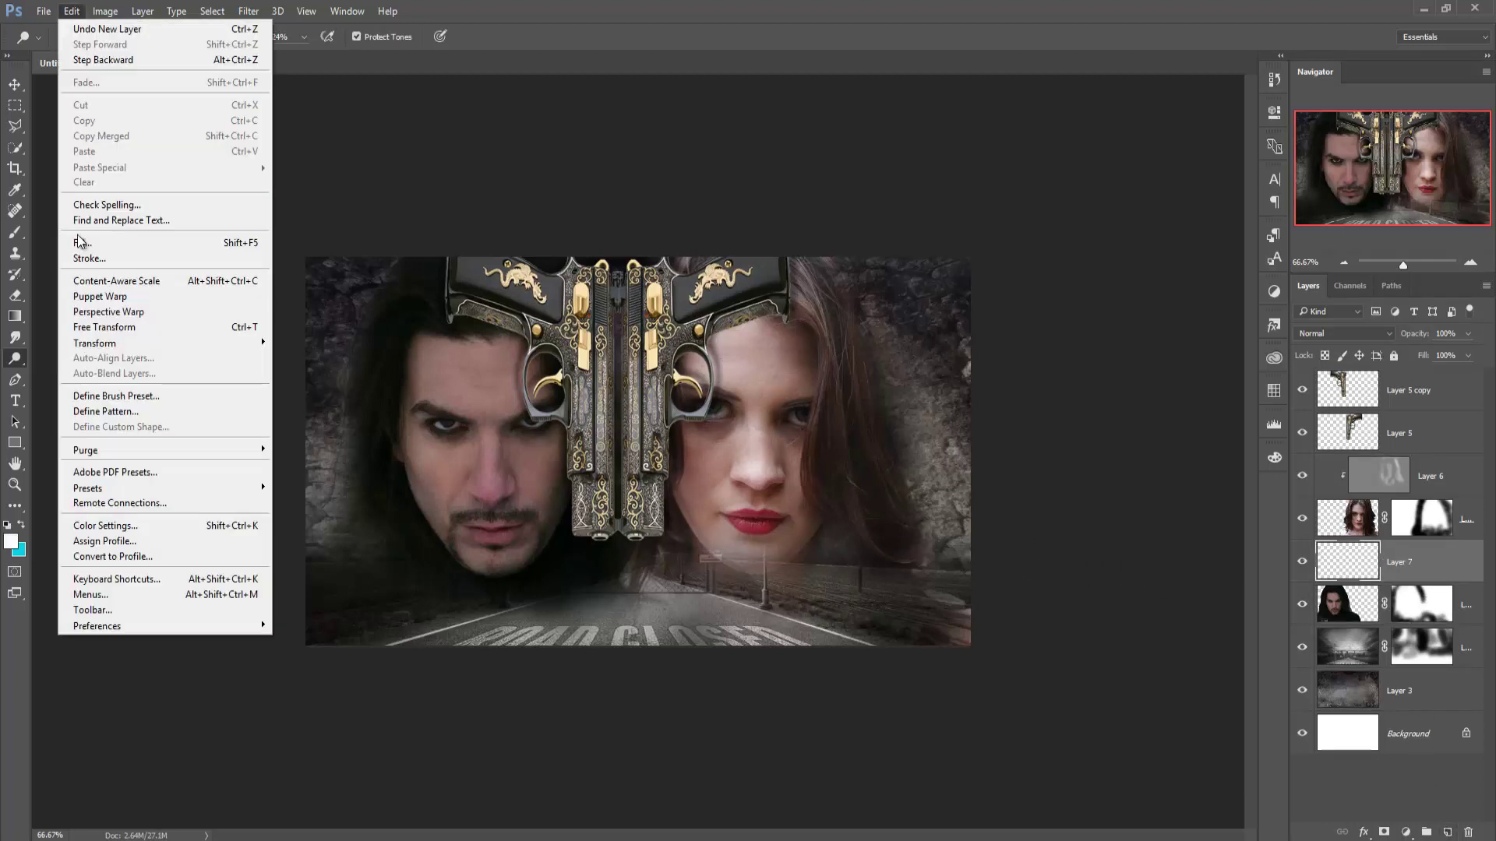
left_click(82, 243)
left_click(853, 250)
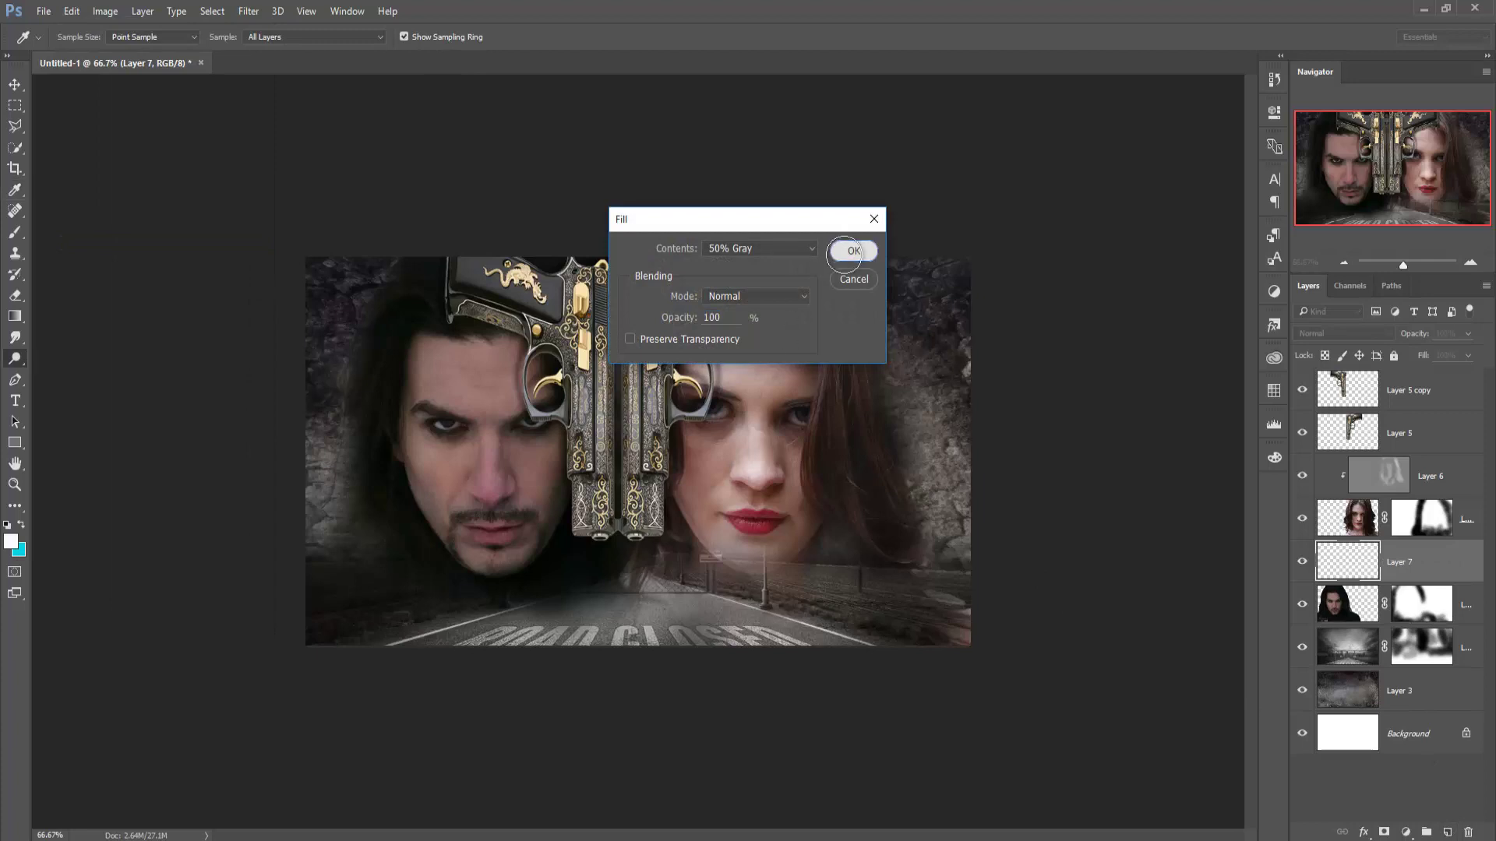
key("o")
right_click(1417, 564)
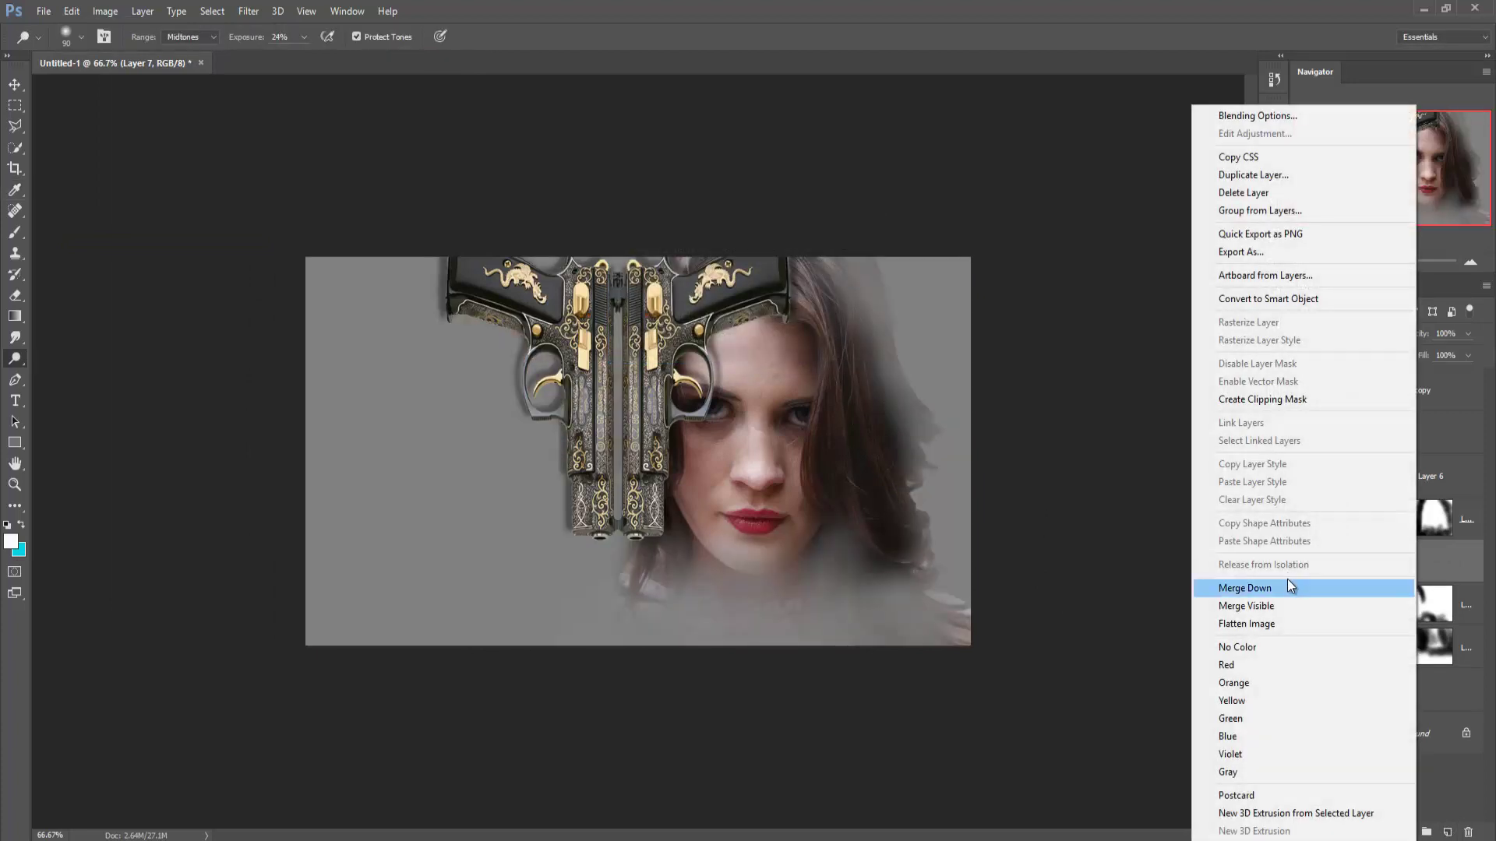
left_click(1262, 399)
left_click(1345, 335)
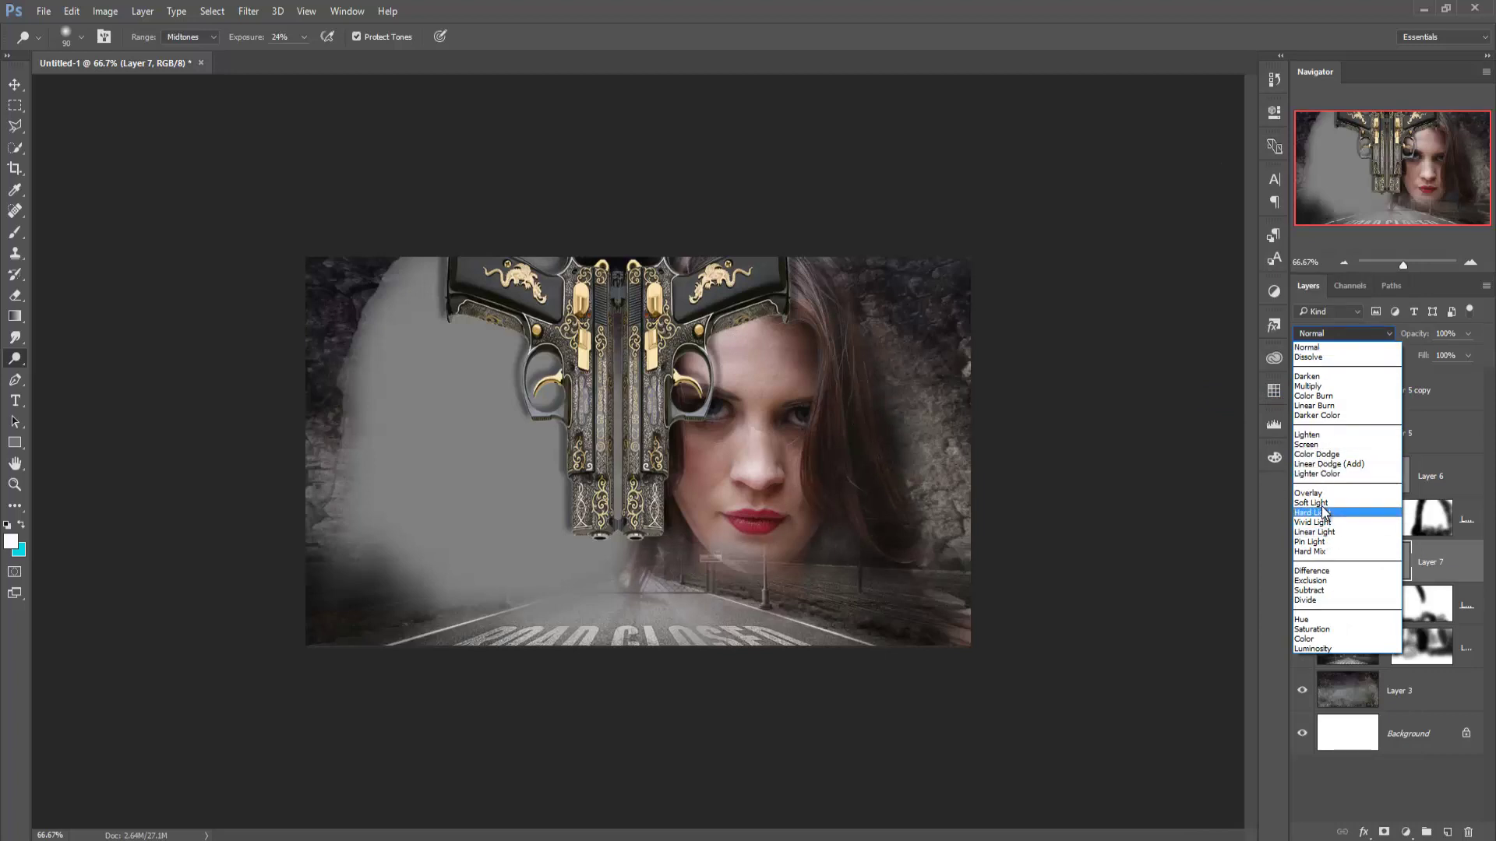
left_click(1312, 502)
- Dodge the man's forehead, nose, face and the hair on the left
mouse_move(490, 398)
left_mouse_down()
mouse_move(482, 381)
mouse_move(522, 364)
mouse_move(544, 453)
mouse_move(427, 543)
mouse_move(456, 511)
mouse_move(528, 534)
mouse_move(503, 494)
mouse_move(488, 506)
left_mouse_up()
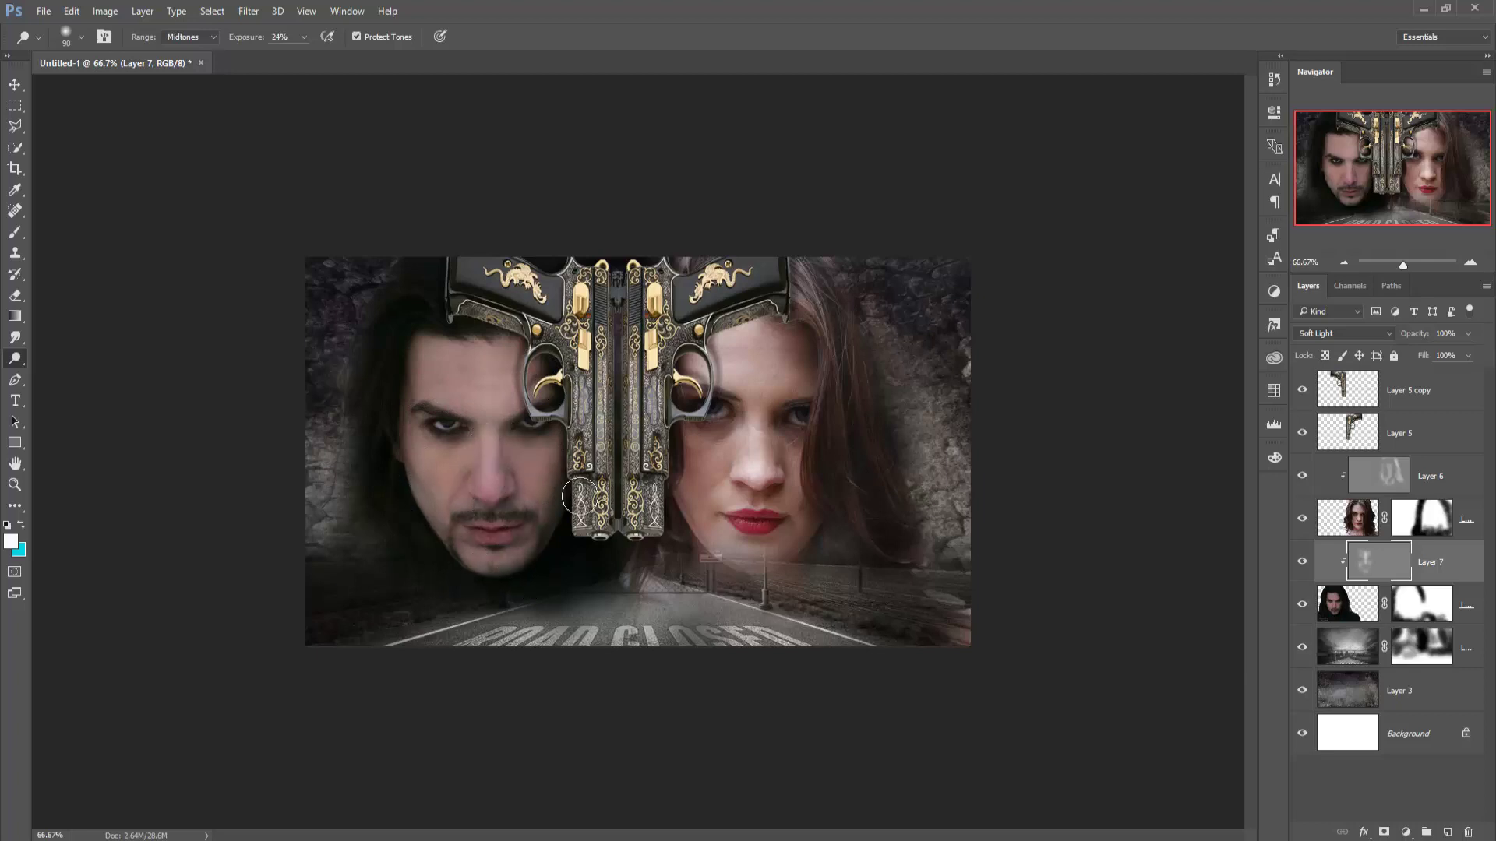
mouse_move(398, 328)
left_mouse_down()
mouse_move(358, 407)
mouse_move(387, 338)
mouse_move(357, 465)
mouse_move(380, 480)
left_mouse_up()
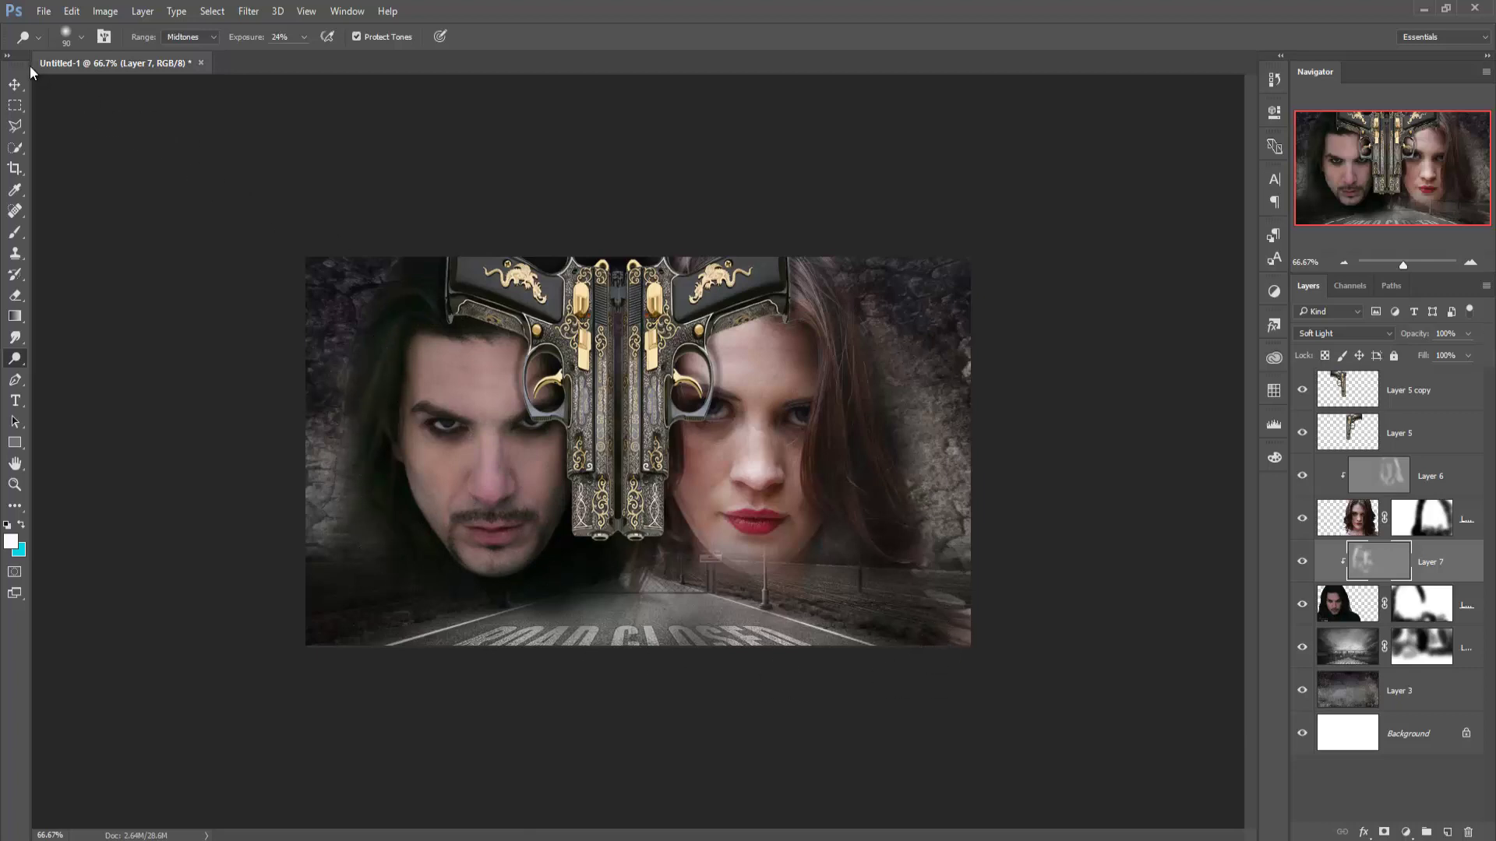
left_click(15, 87)
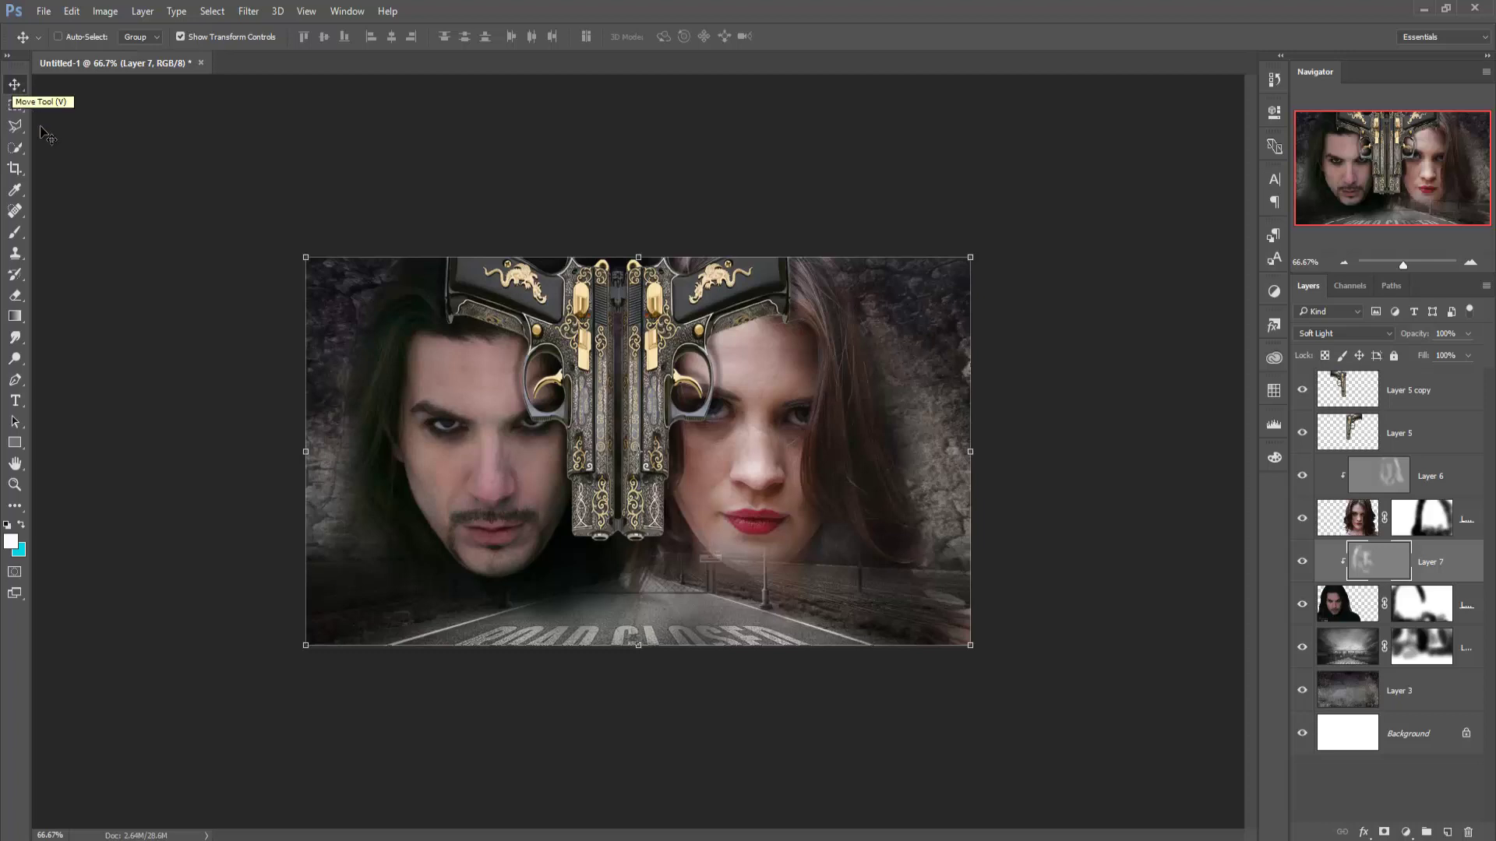
- Merge Layer 5 and Layer 5 copy into a single mirrored guns layer
left_click(14, 107)
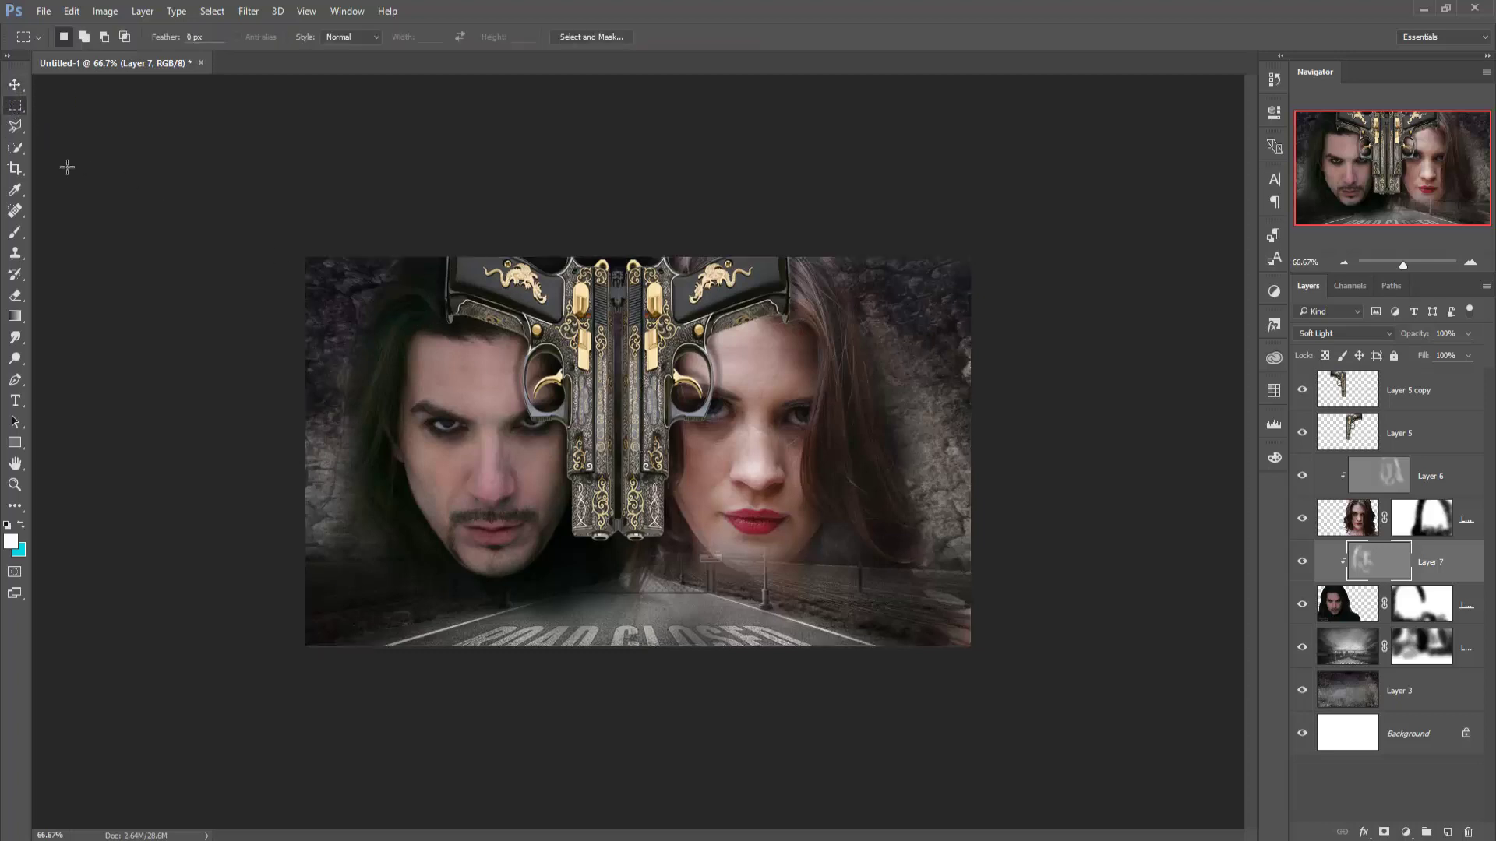
left_click(1420, 389)
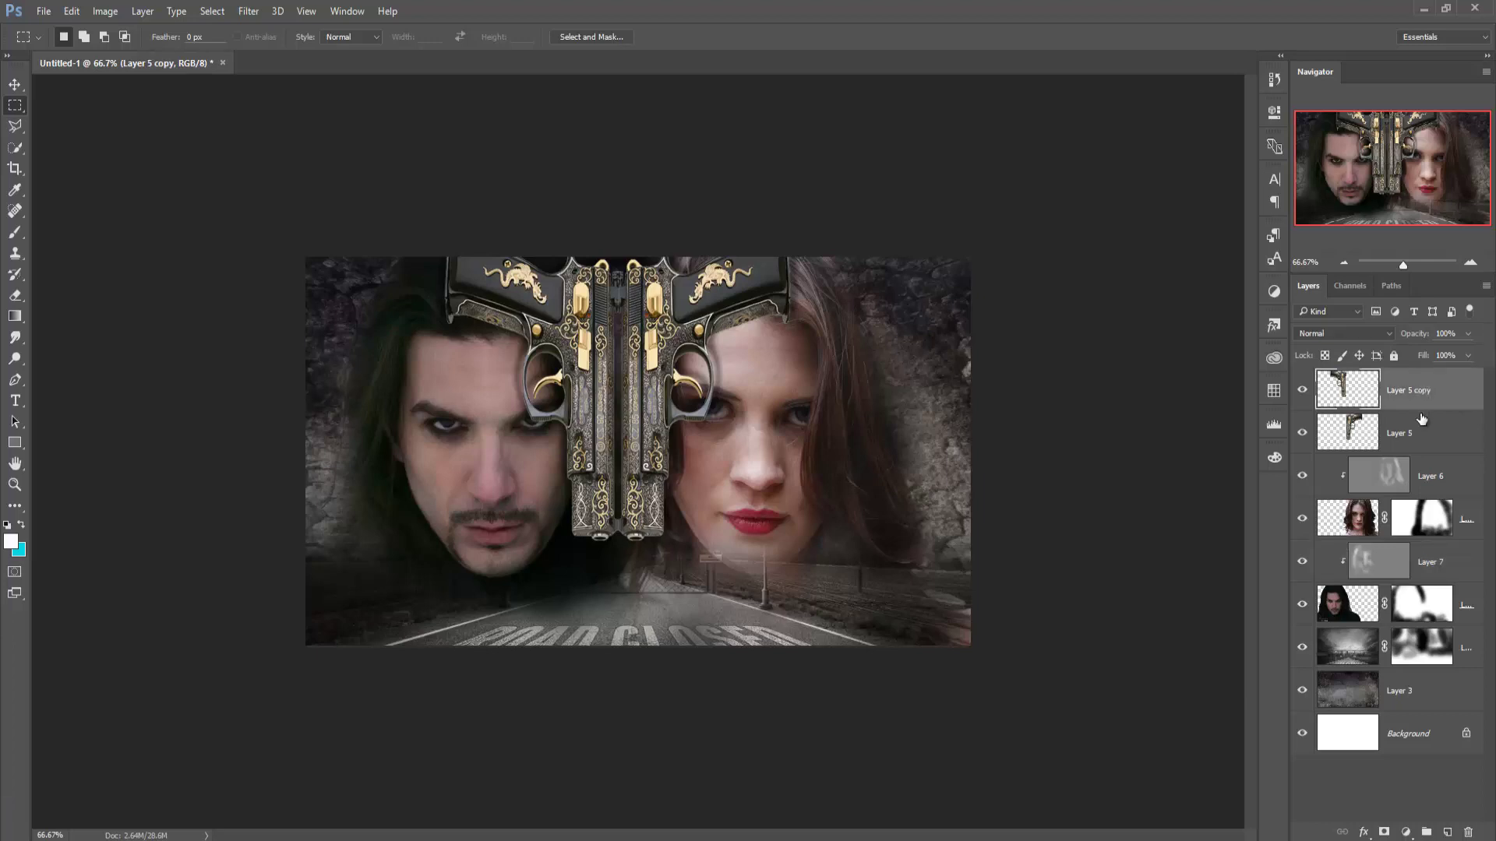
left_click(1422, 430, "shift")
right_click(1422, 397)
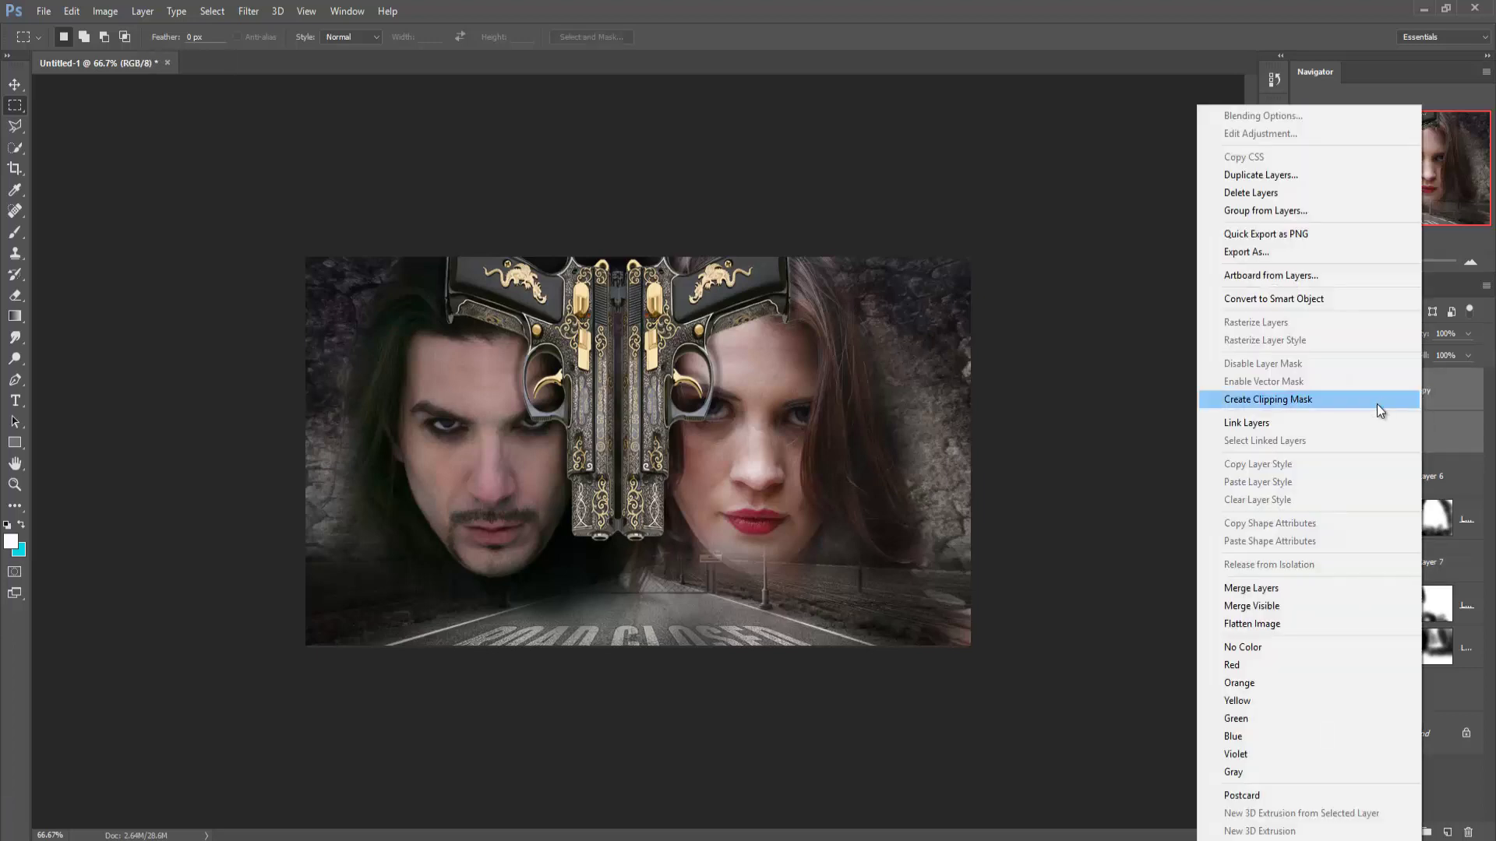
left_click(1283, 585)
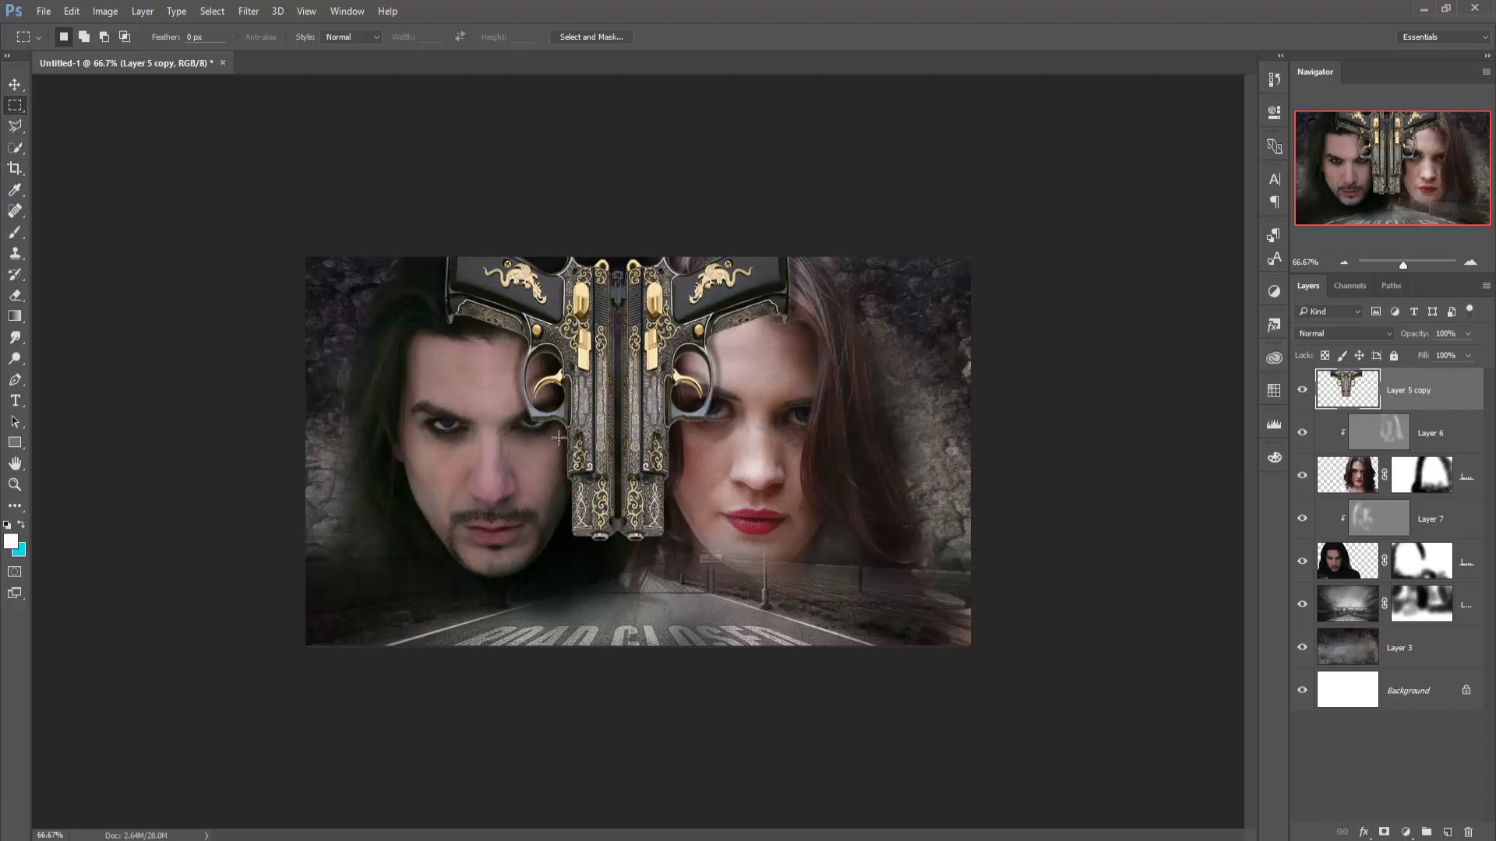
- Select the small area between the guns and paste the clipboard as Layer 8
left_click_drag(566, 435, 670, 463)
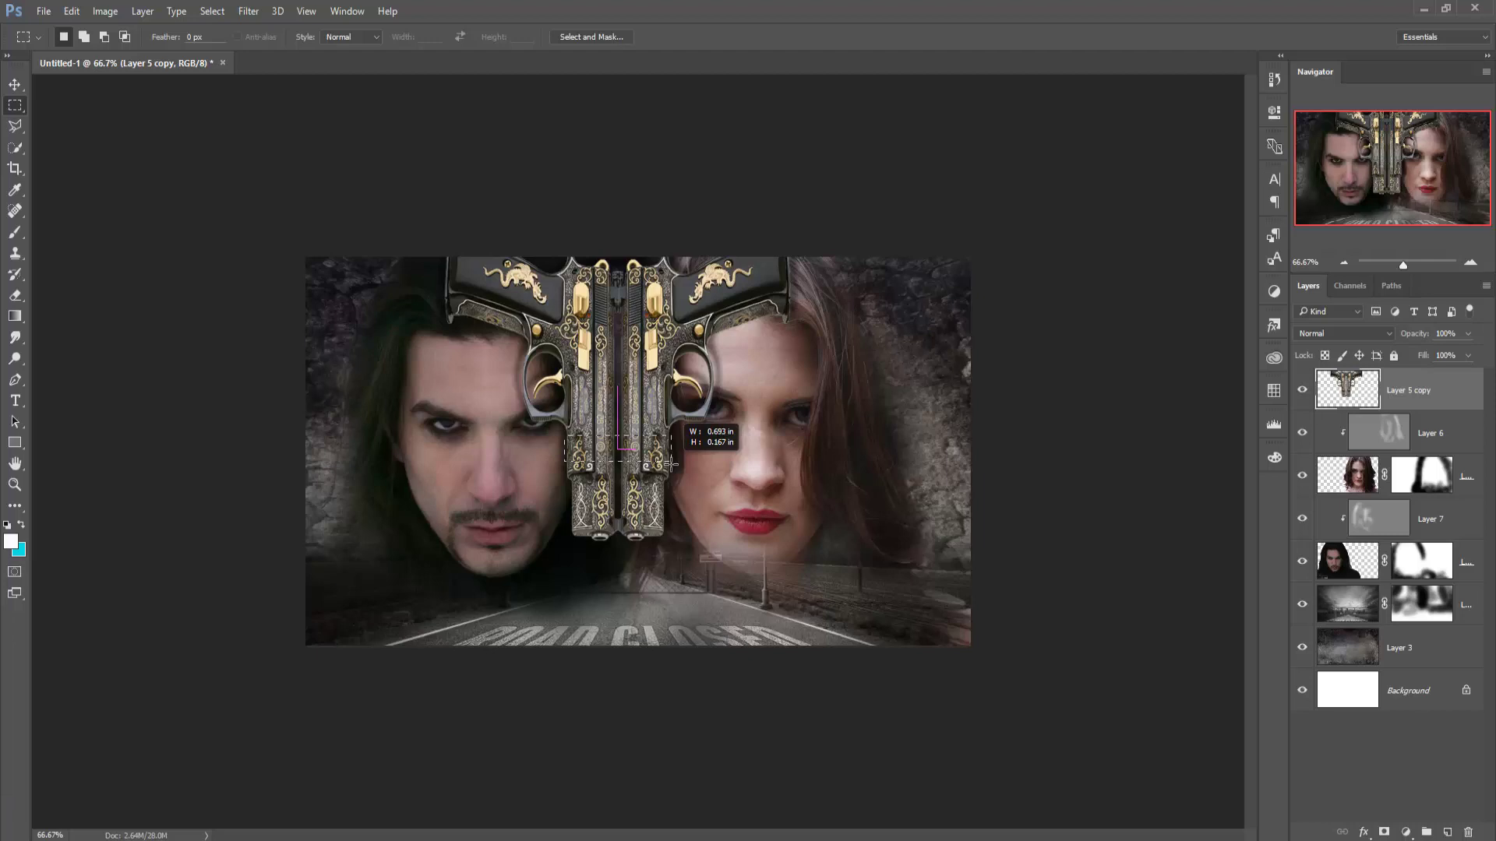
left_click_drag(670, 463, 670, 463)
key("v")
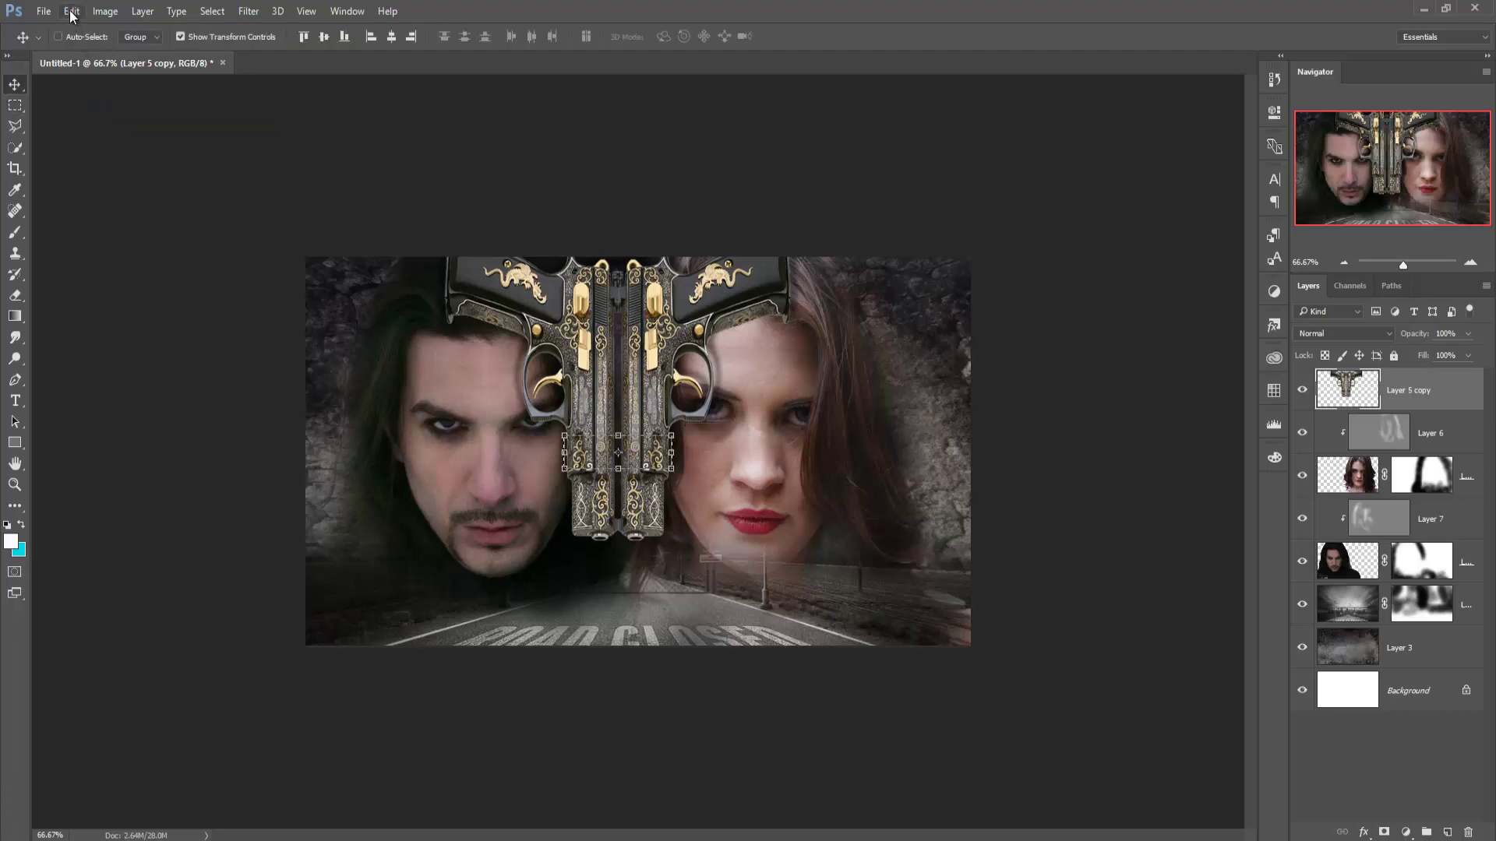
left_click(71, 12)
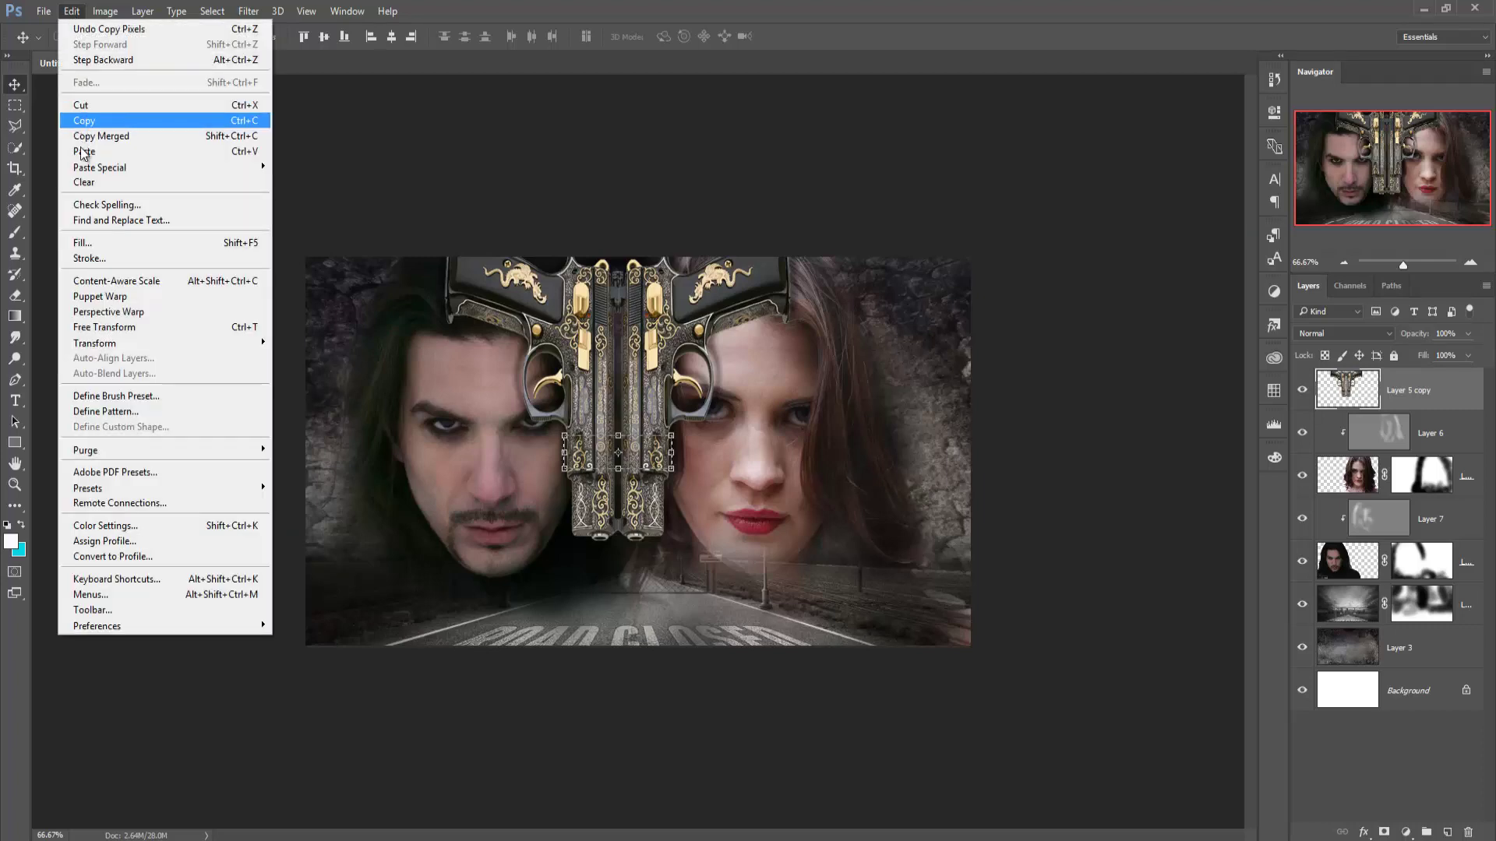
left_click(84, 152)
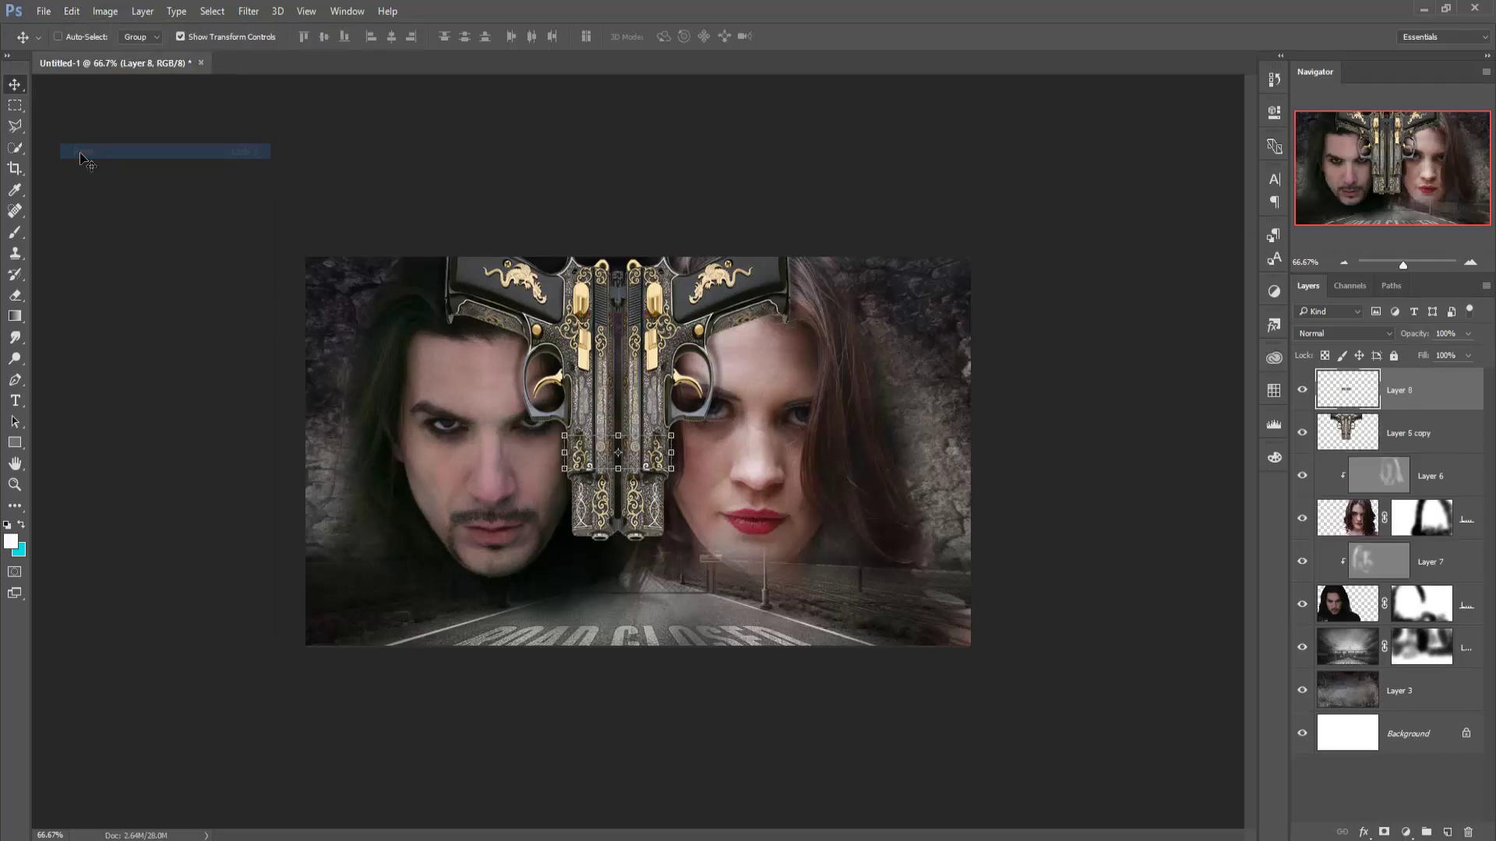
left_click(1369, 440)
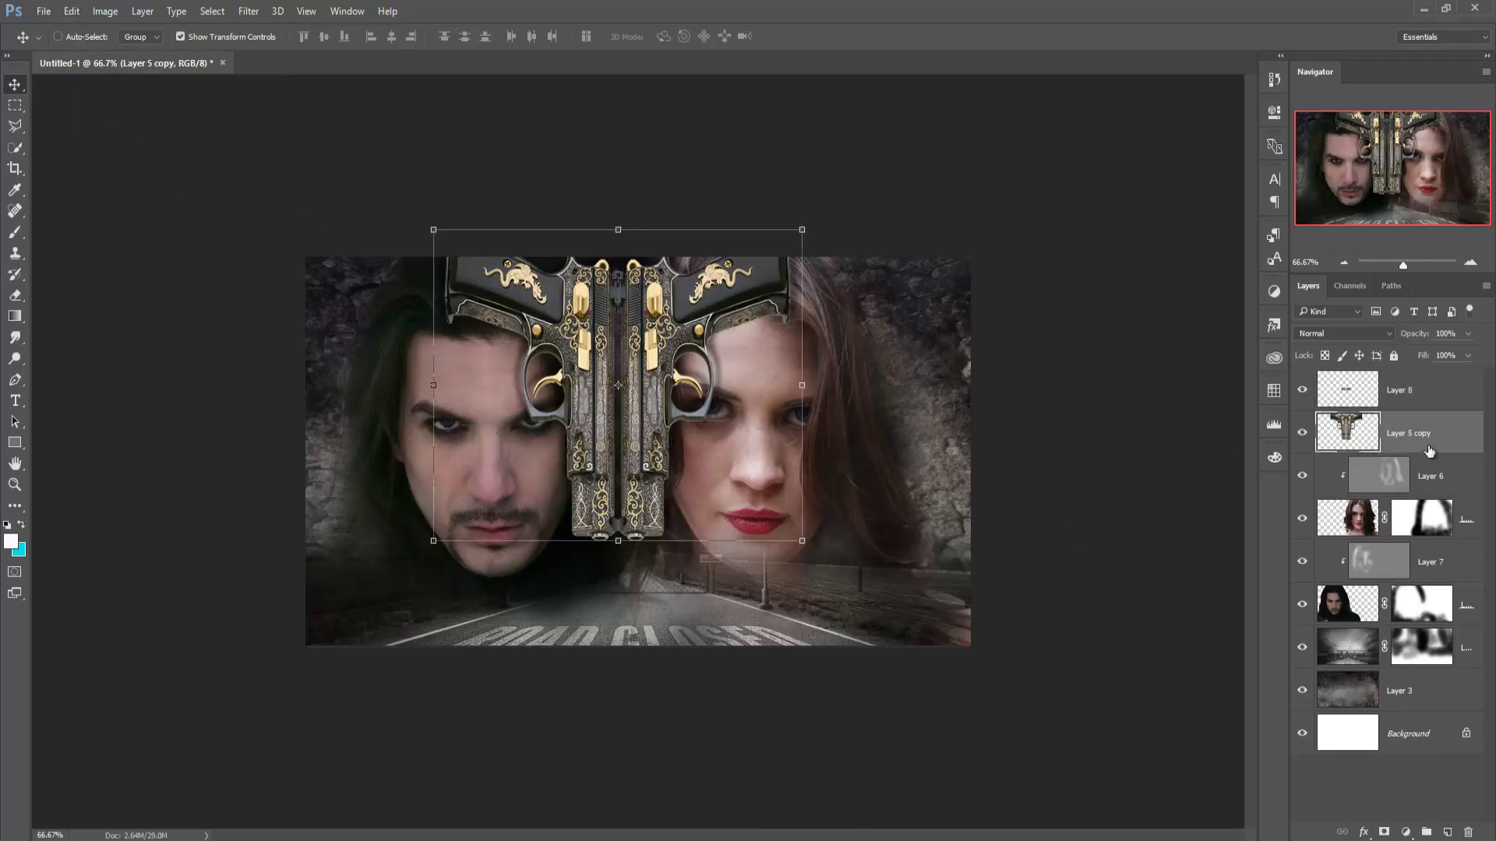
- Select the lower part of the mirrored guns and cut it out
left_click(14, 109)
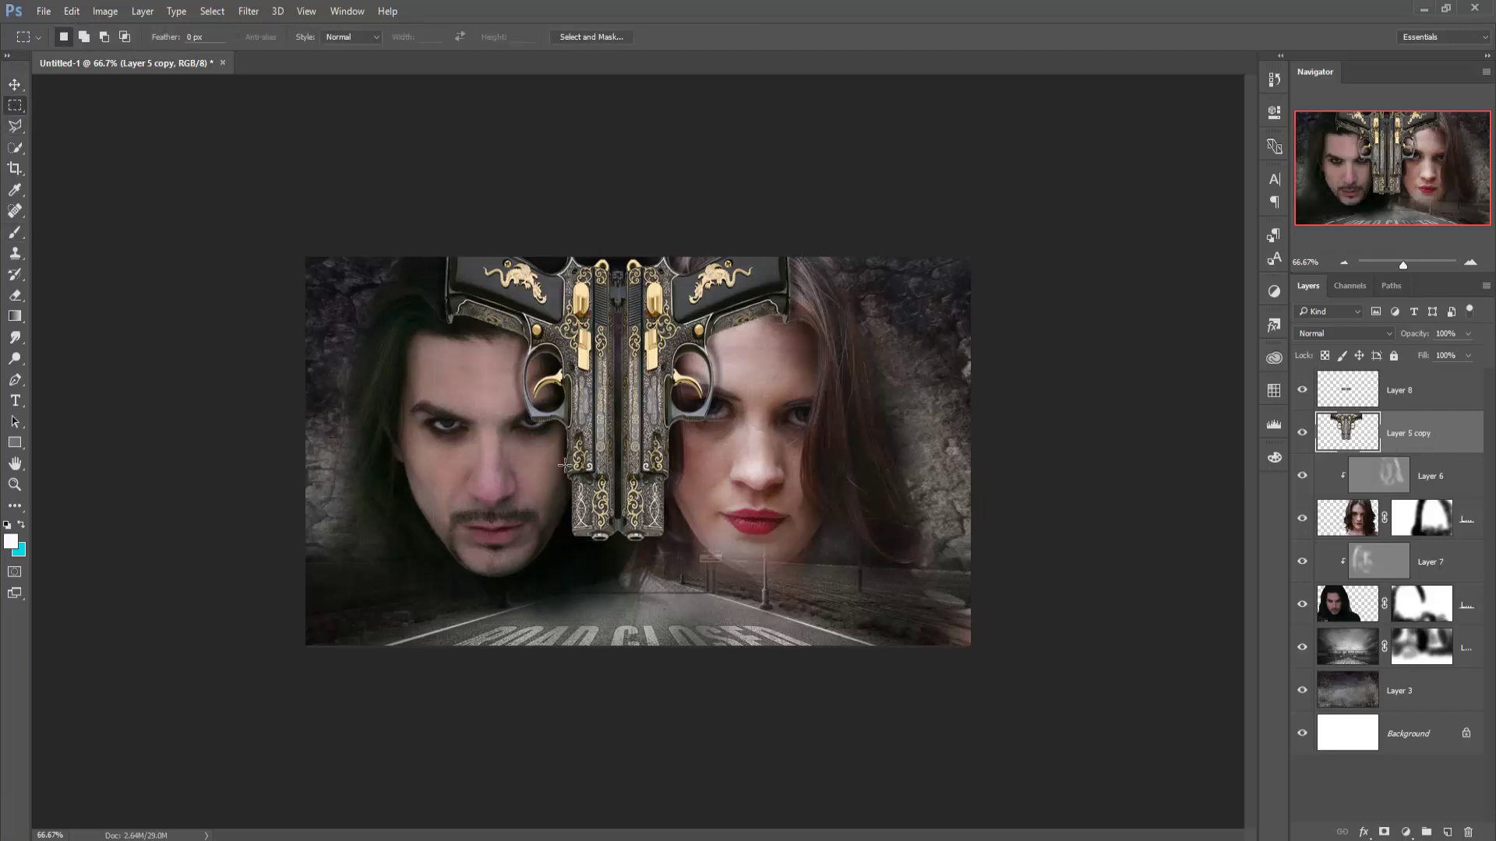
left_click_drag(566, 466, 671, 547)
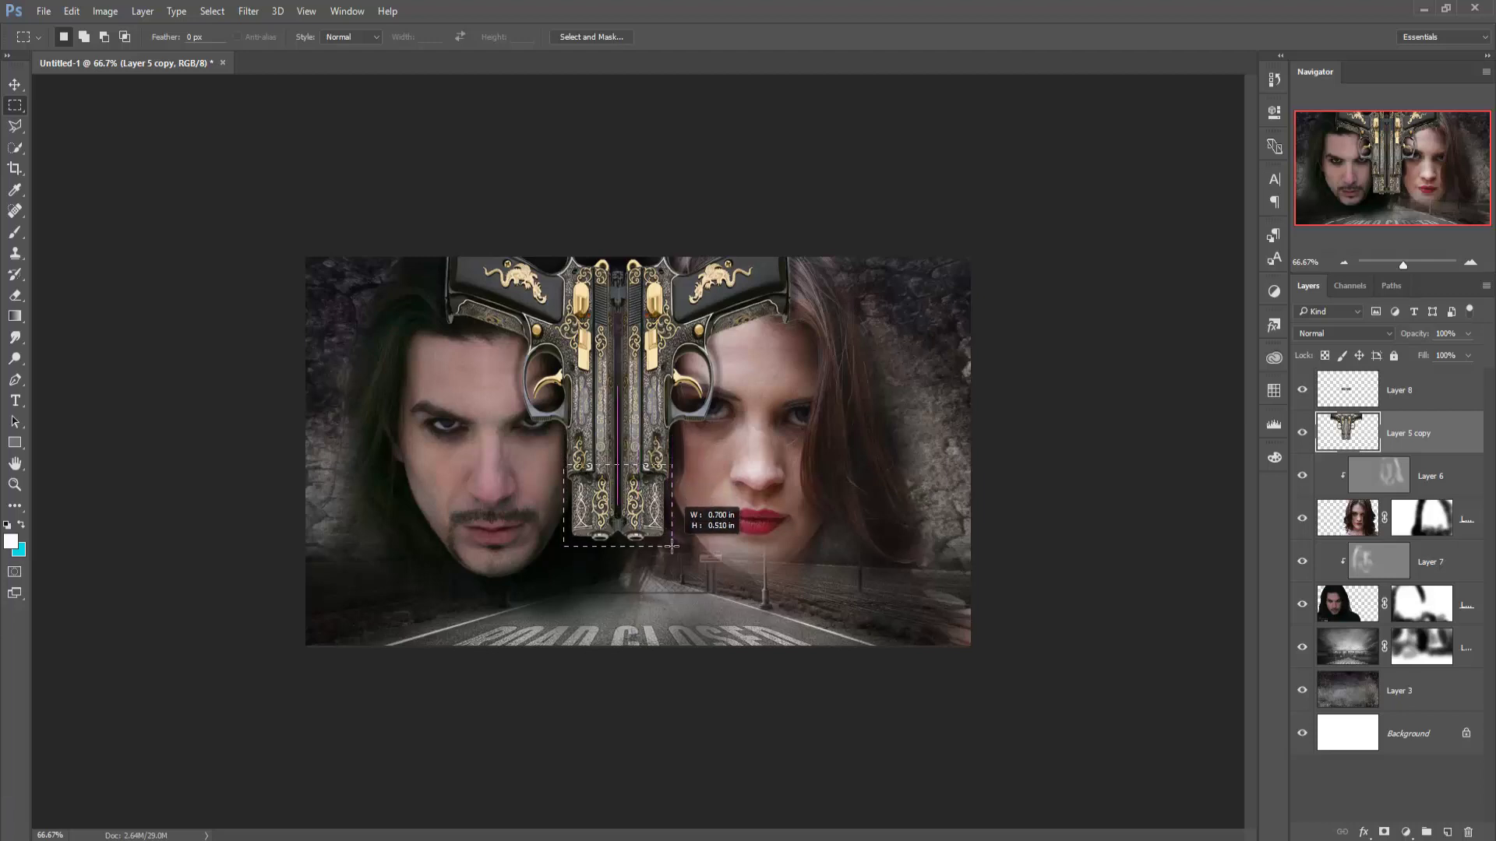
left_click(15, 85)
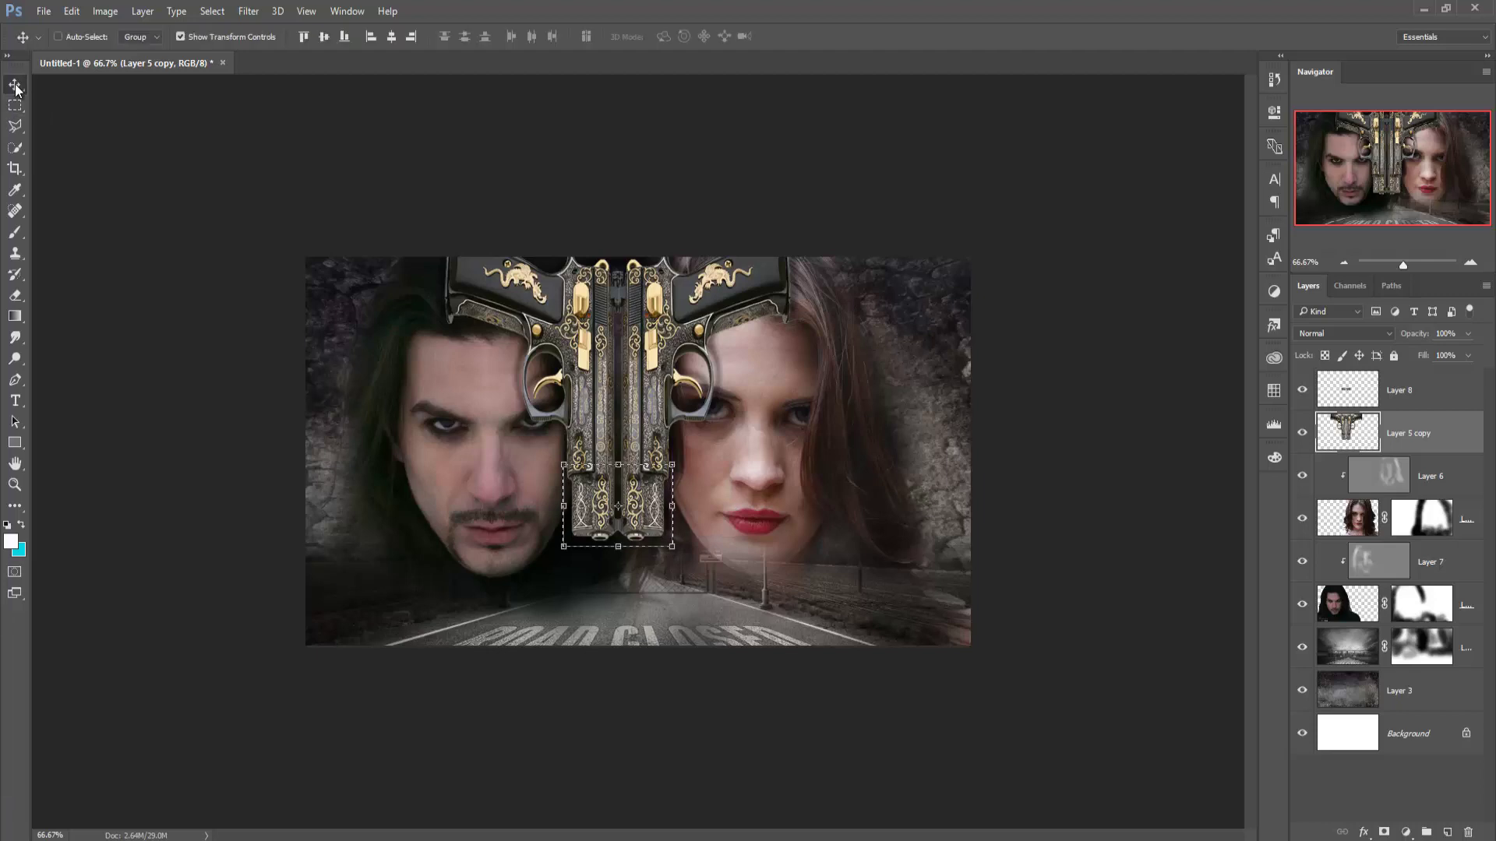
left_click(71, 11)
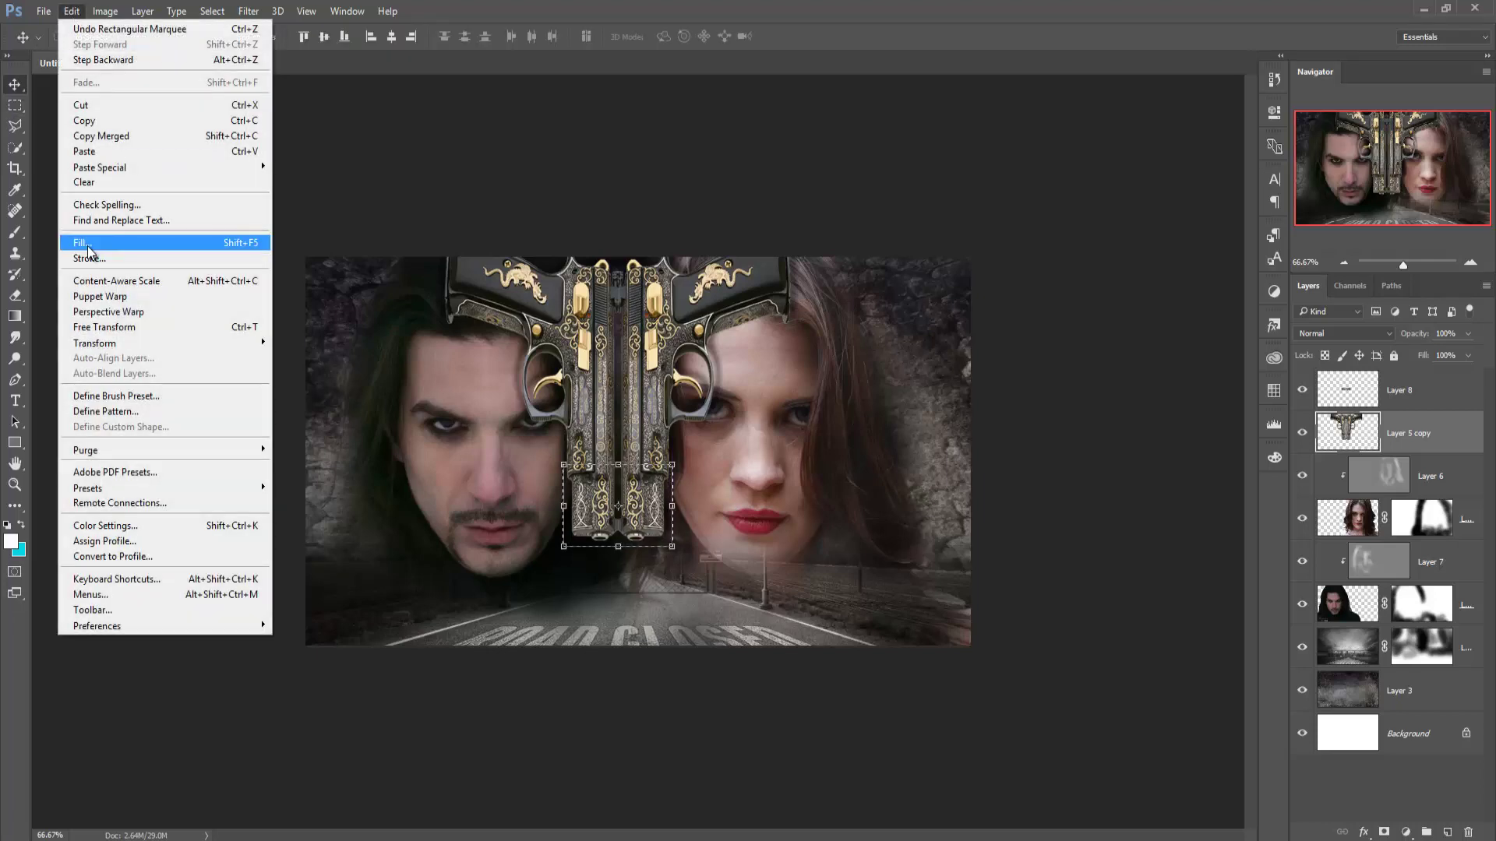
left_click(109, 104)
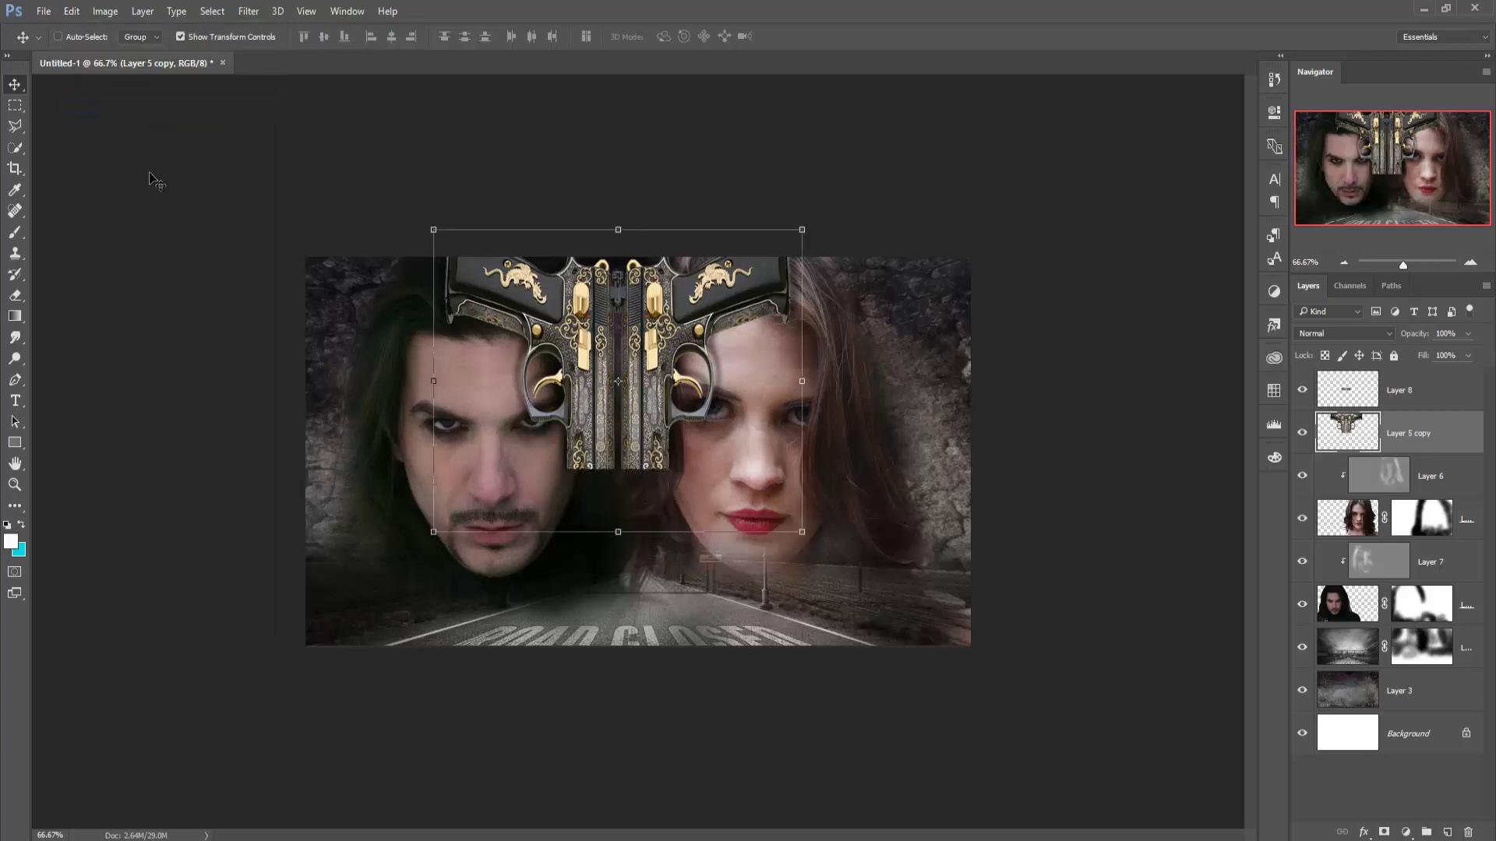
- Paste the cut section as Layer 9 and stretch it to about 154% height toward the road
left_click(71, 11)
left_click(87, 151)
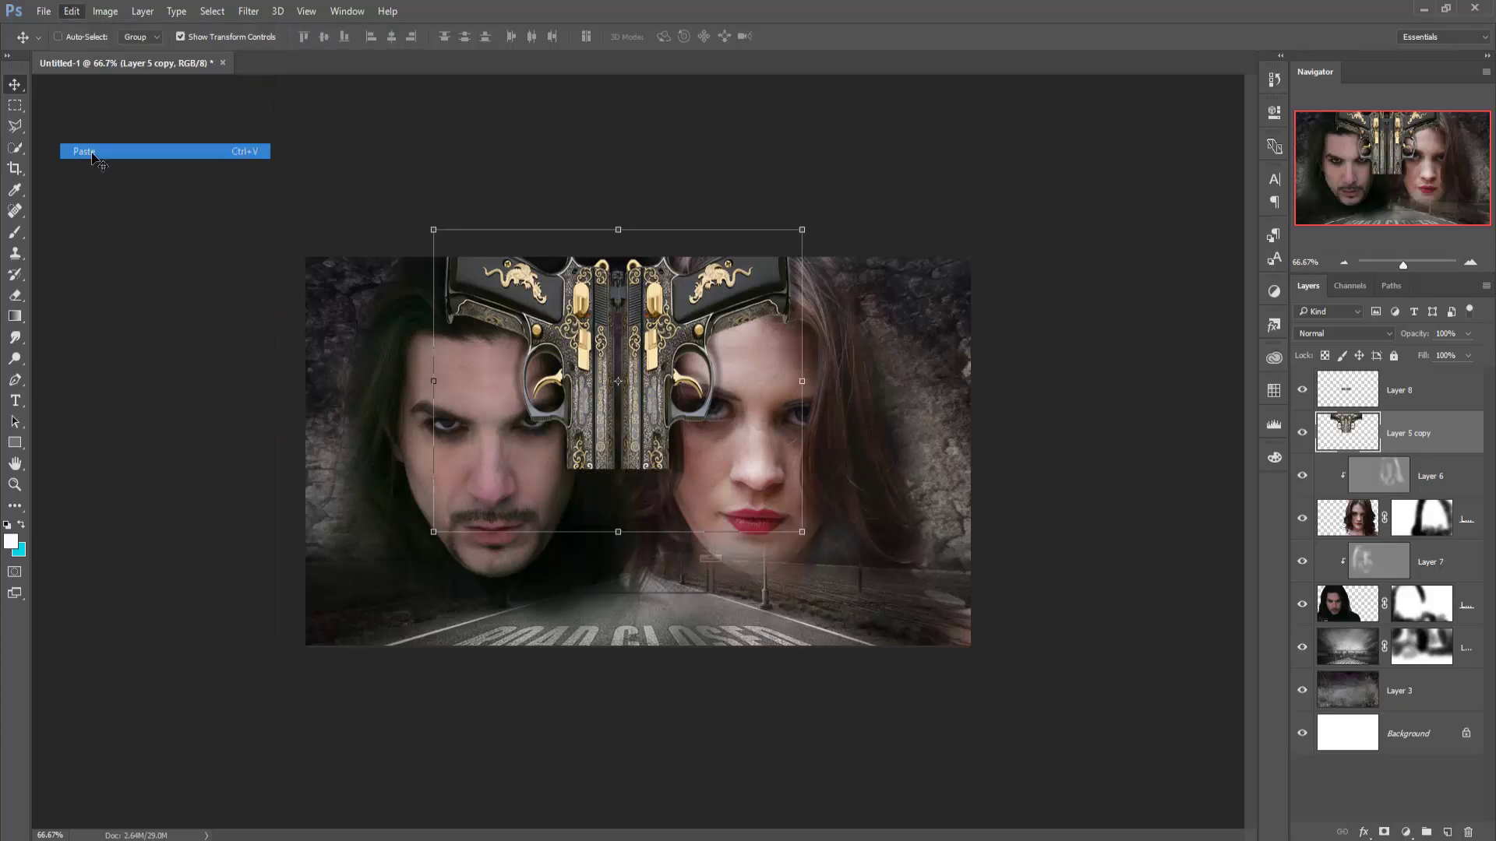
left_click_drag(633, 492, 619, 587)
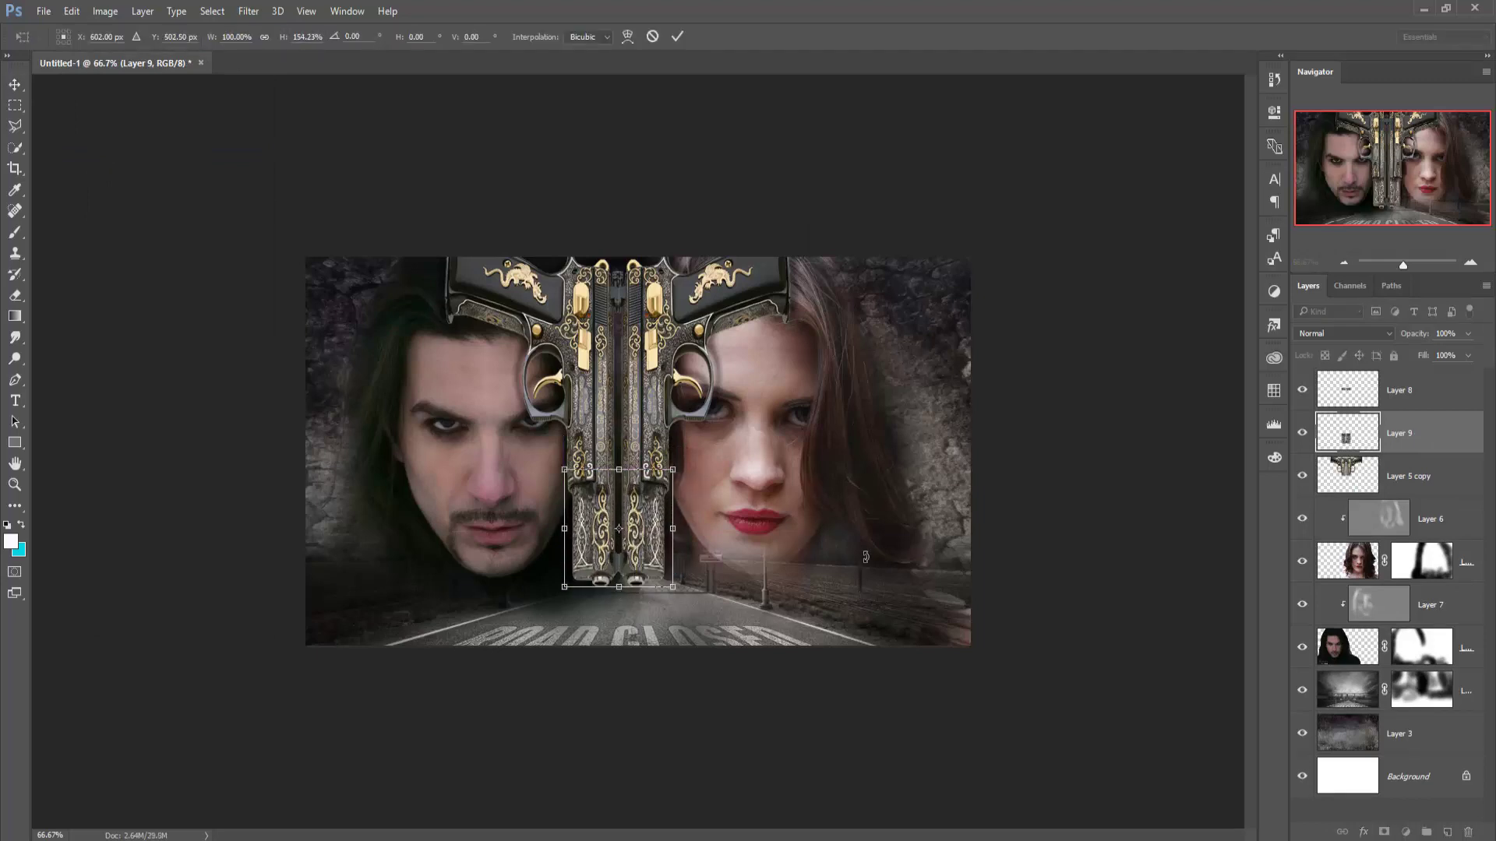
left_click(678, 37)
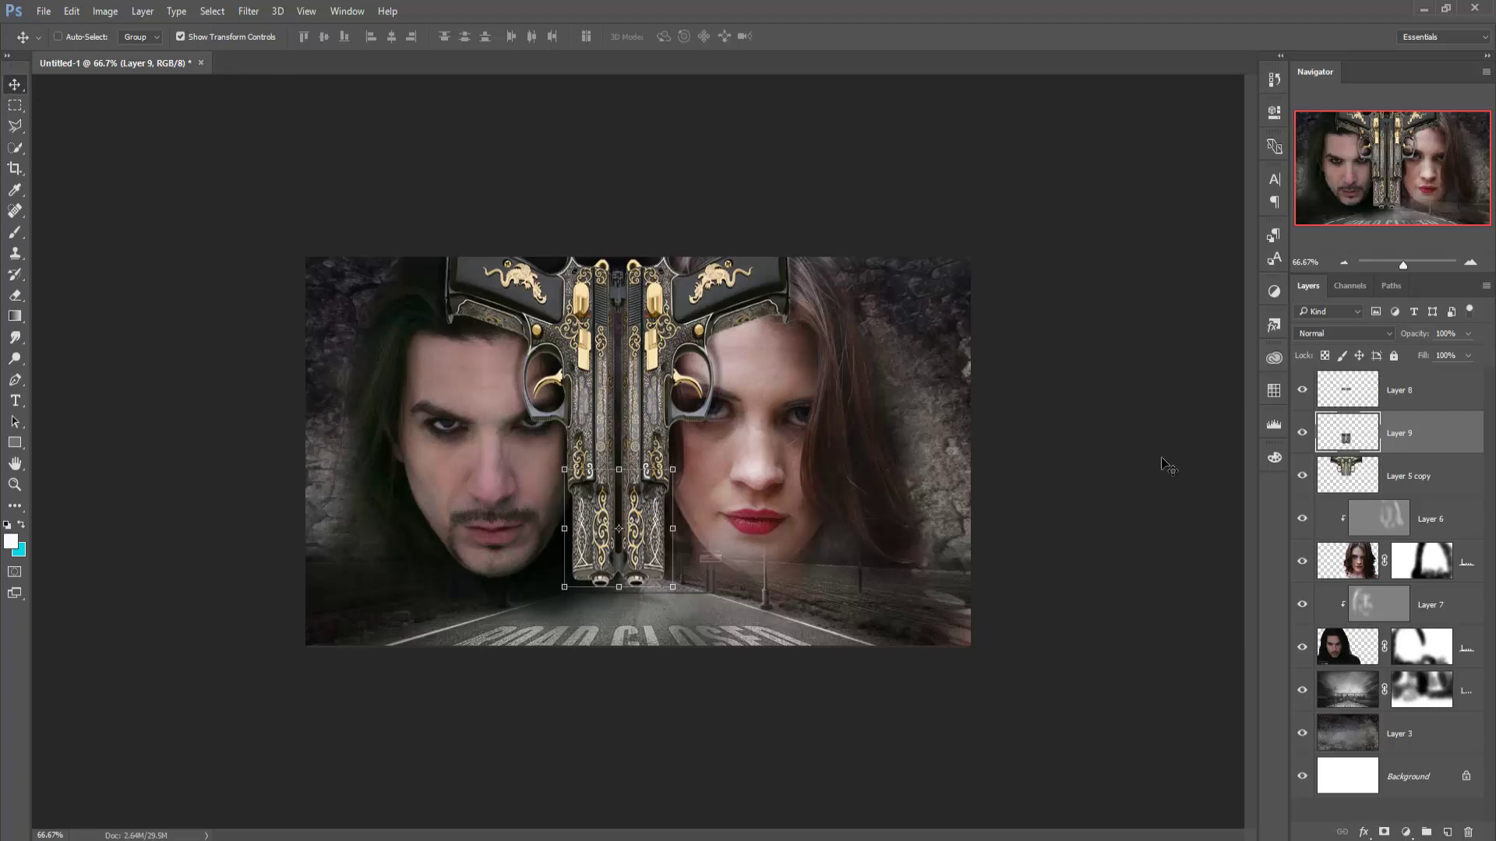
left_click(1443, 514)
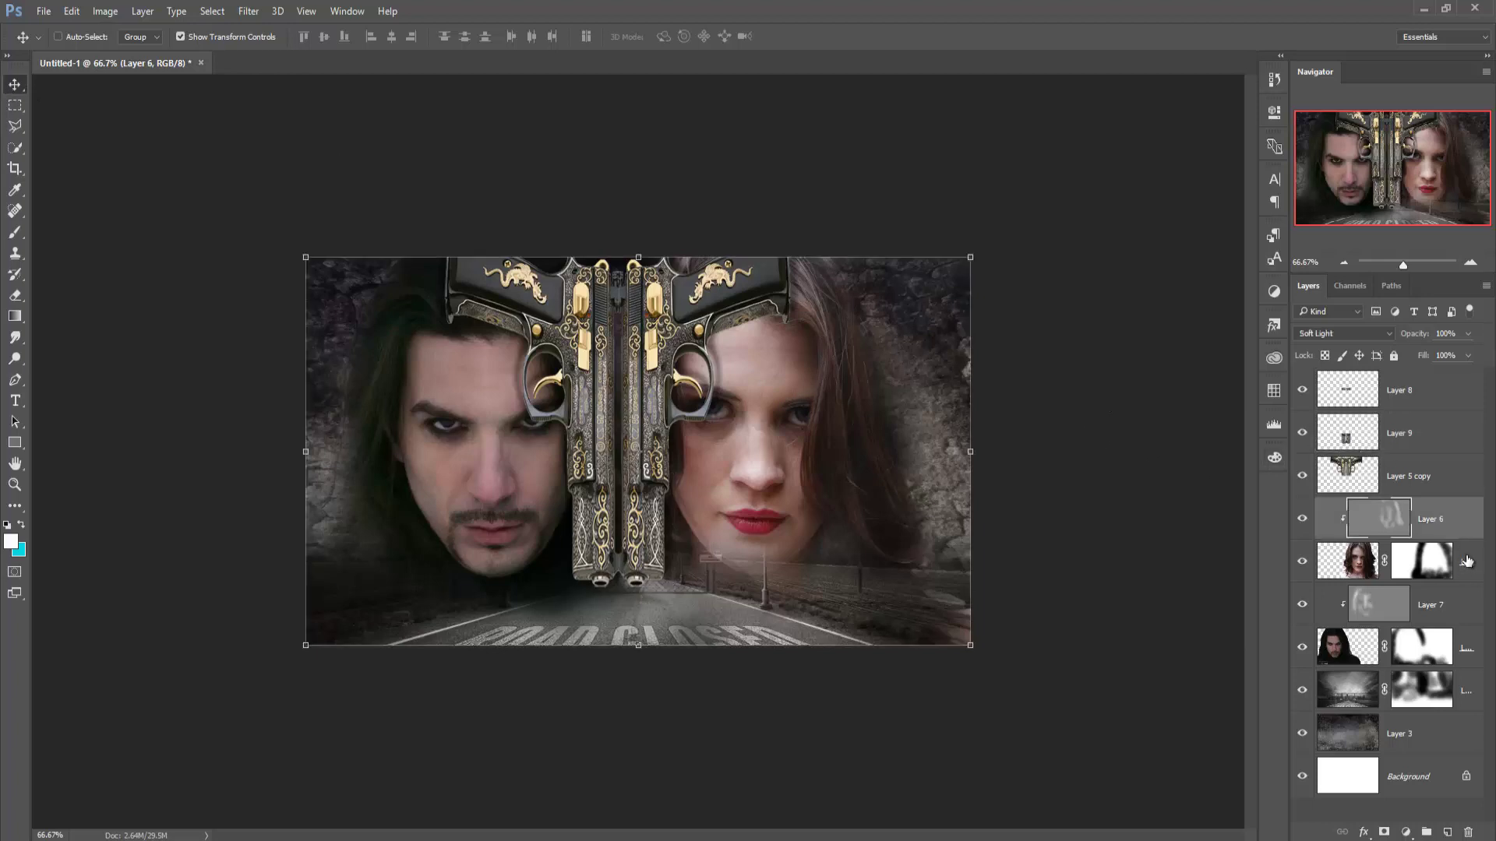
- Merge Soft Light Layer 6 into the woman's portrait, undoing a first wrong merge
left_click(1466, 561, "shift")
right_click(1450, 516)
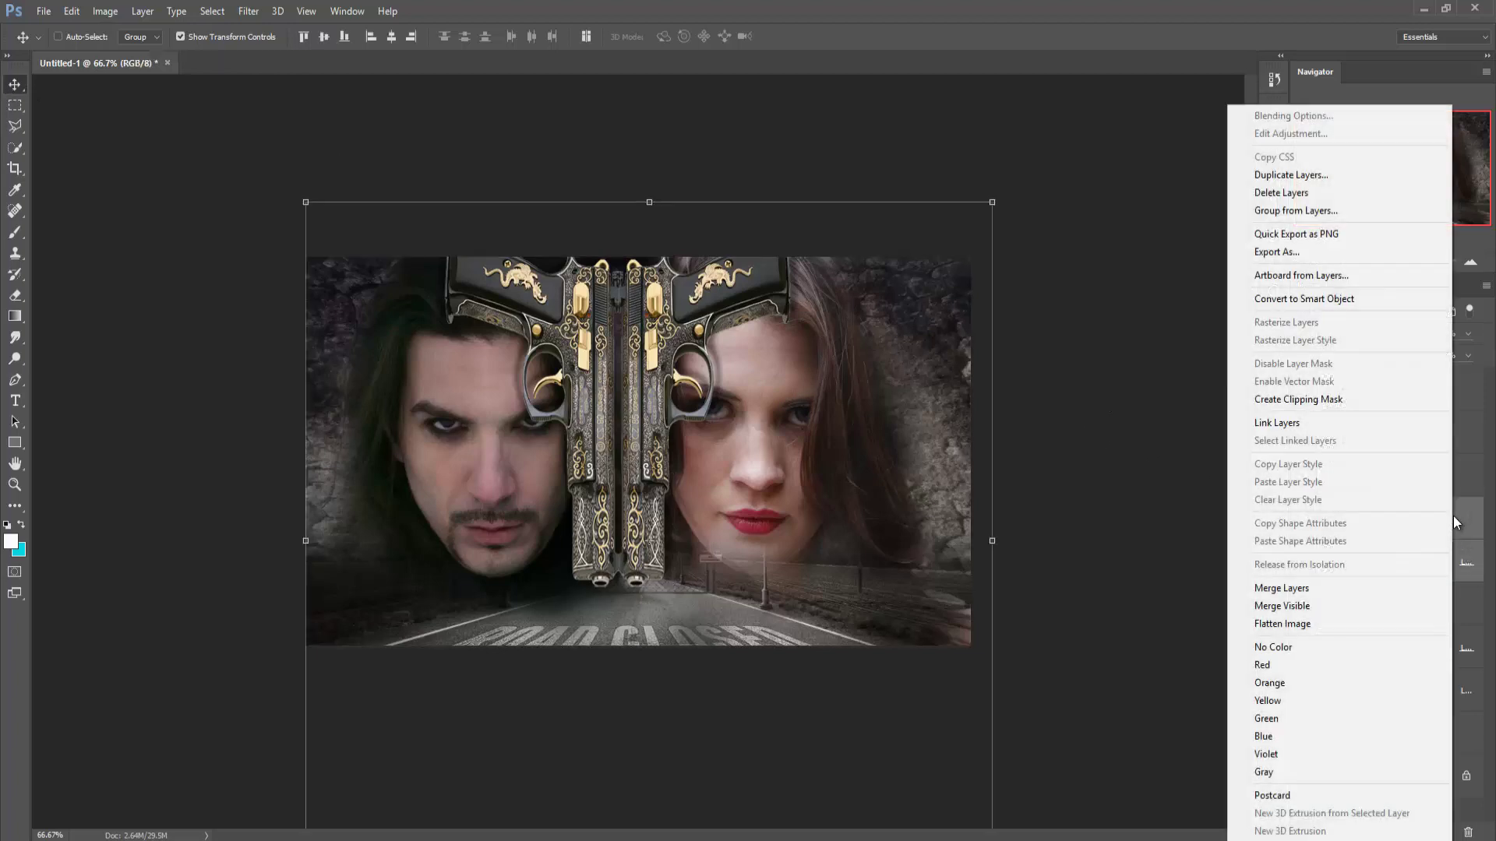
left_click(1340, 588)
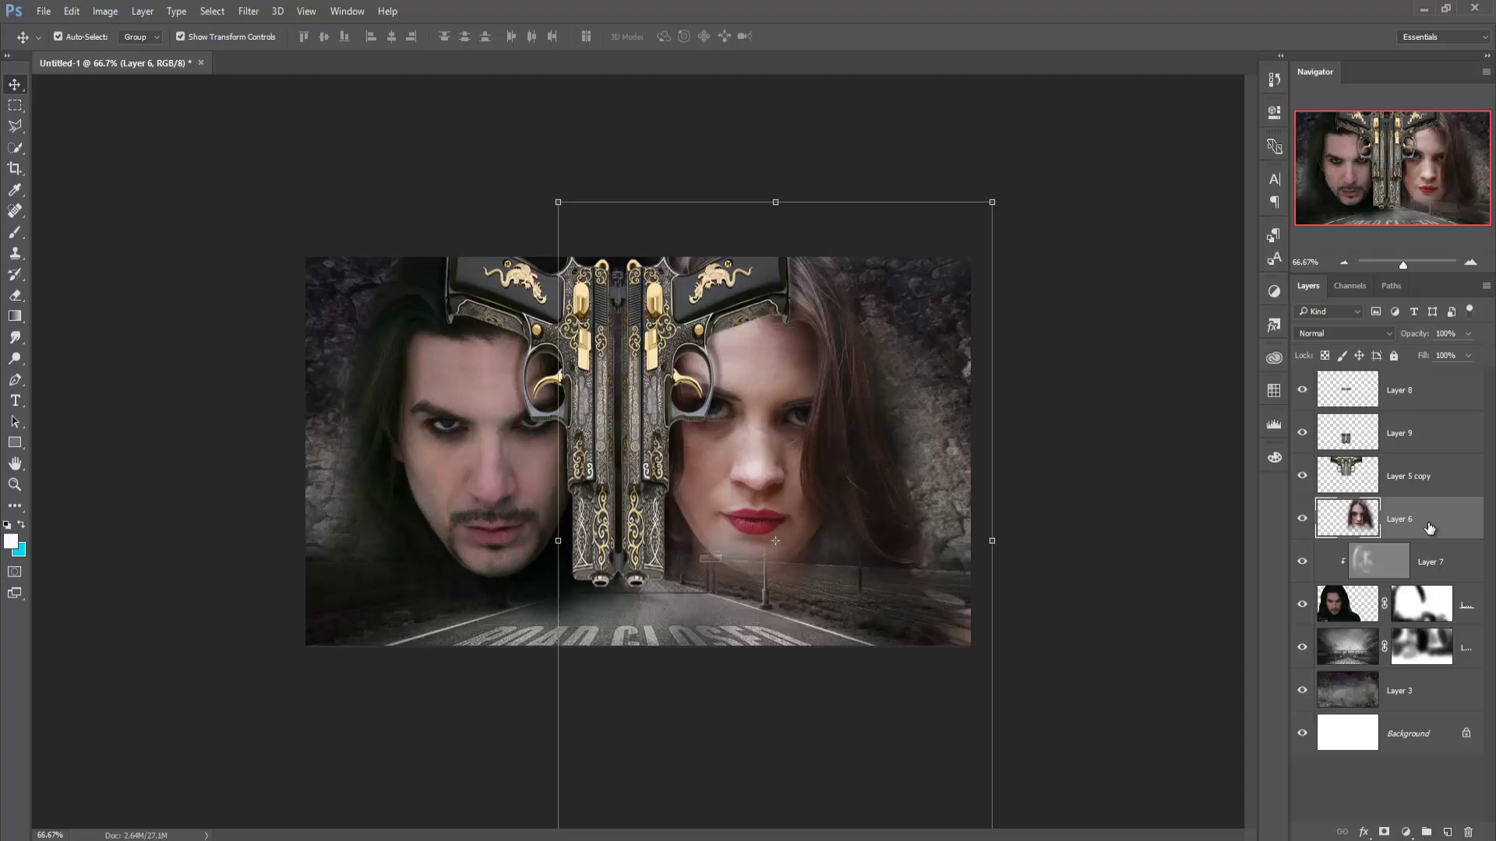
key("ctrl+z")
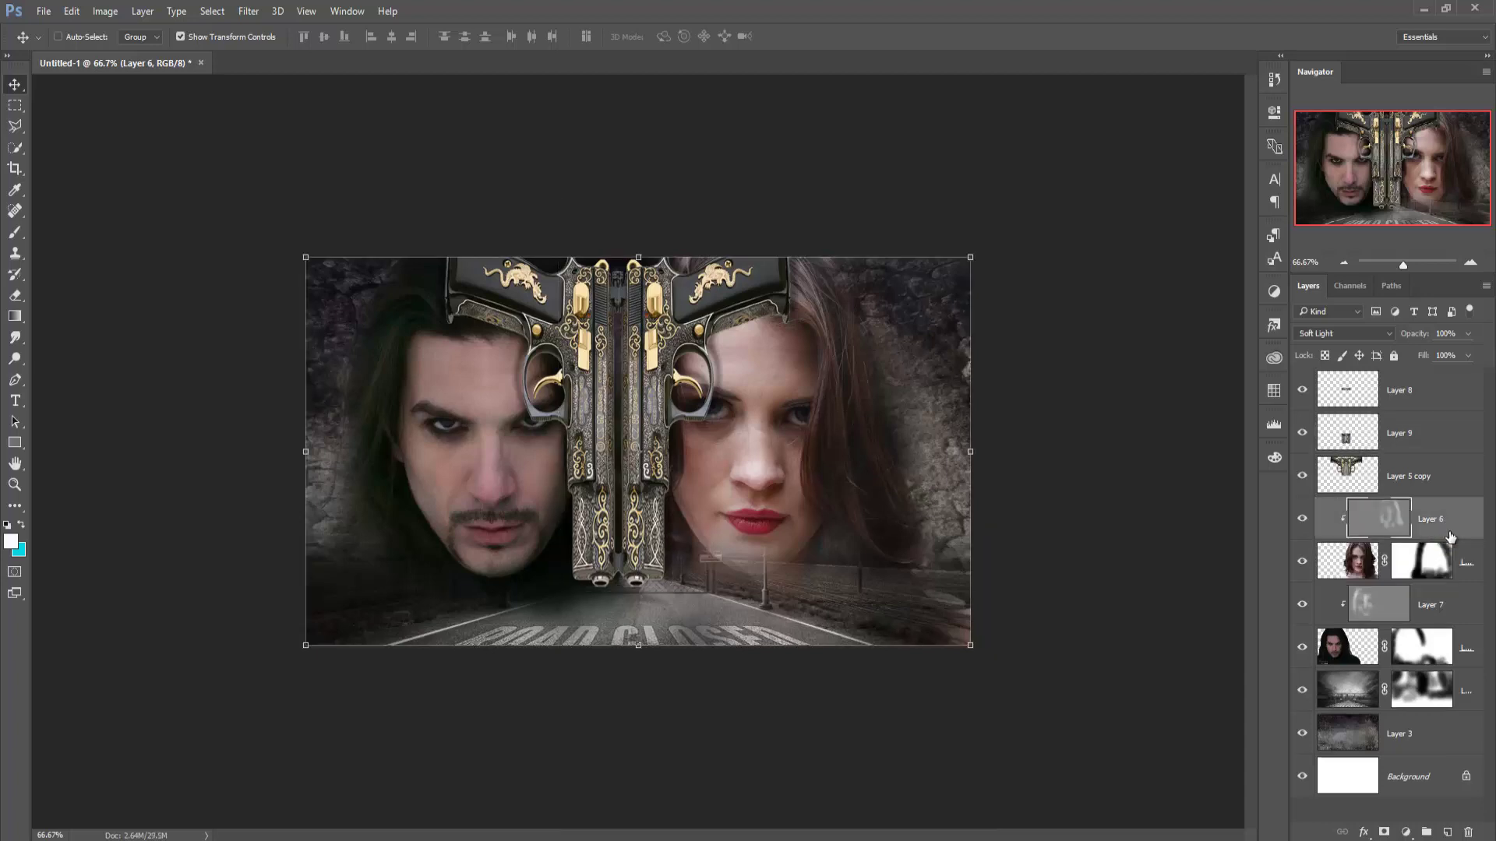
left_click(1467, 568, "shift")
right_click(1465, 532)
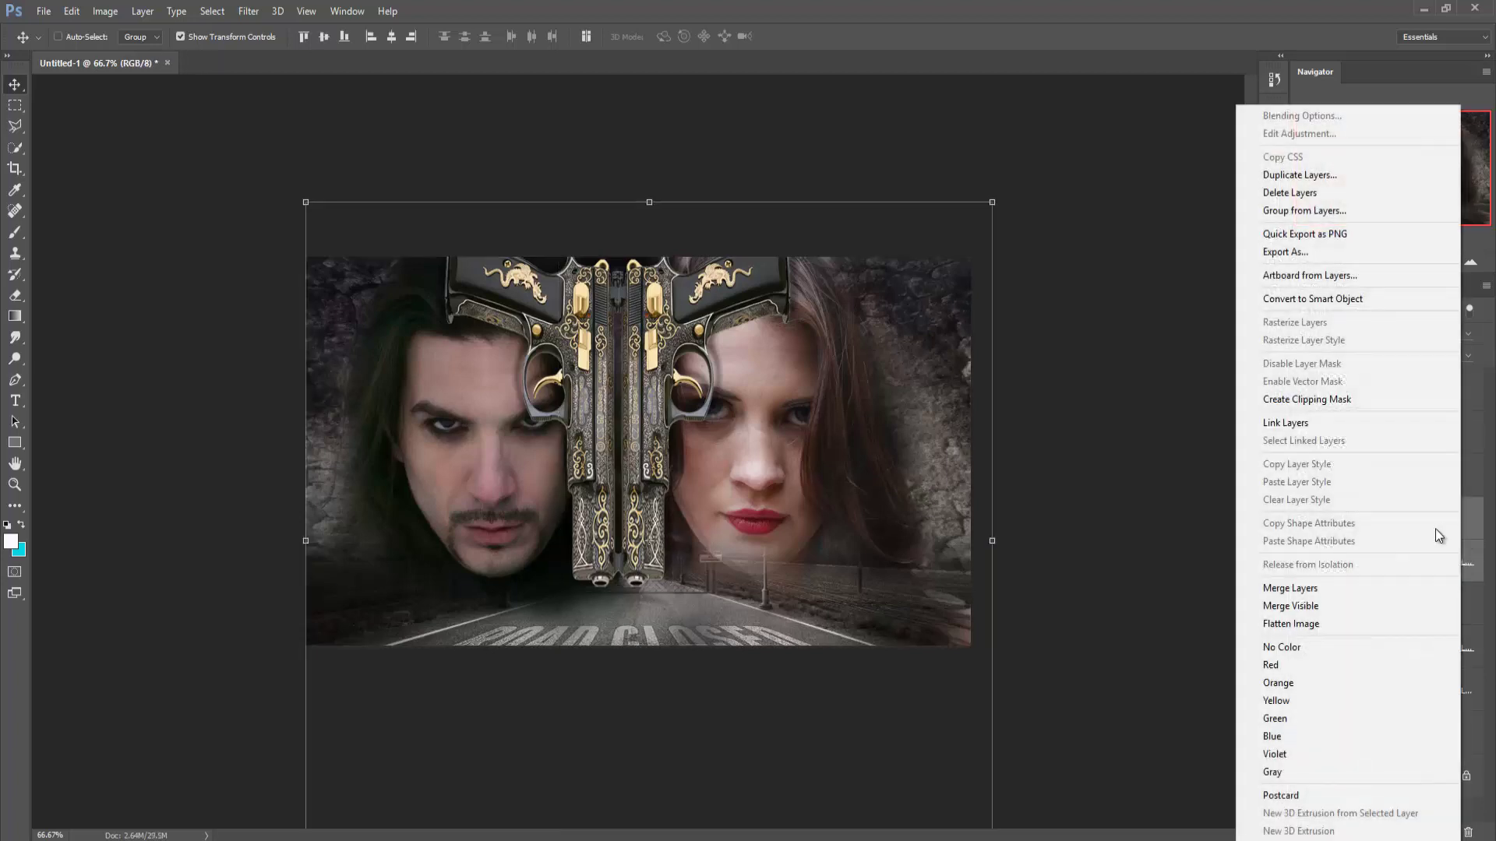
left_click(1371, 589)
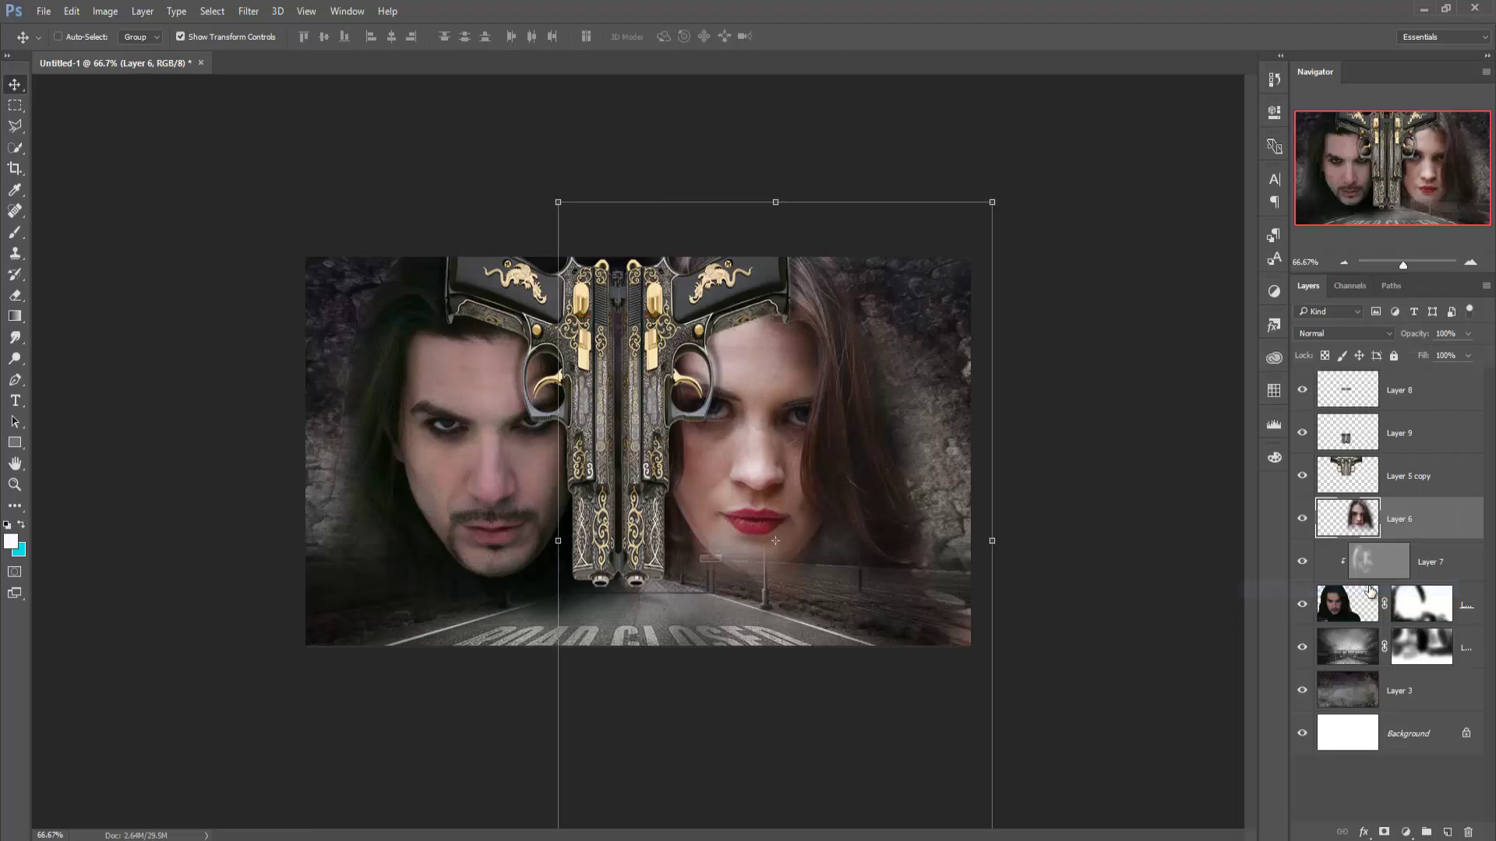
- Merge Soft Light Layer 7 into the man's portrait
left_click(1438, 567)
left_click(1469, 613, "shift")
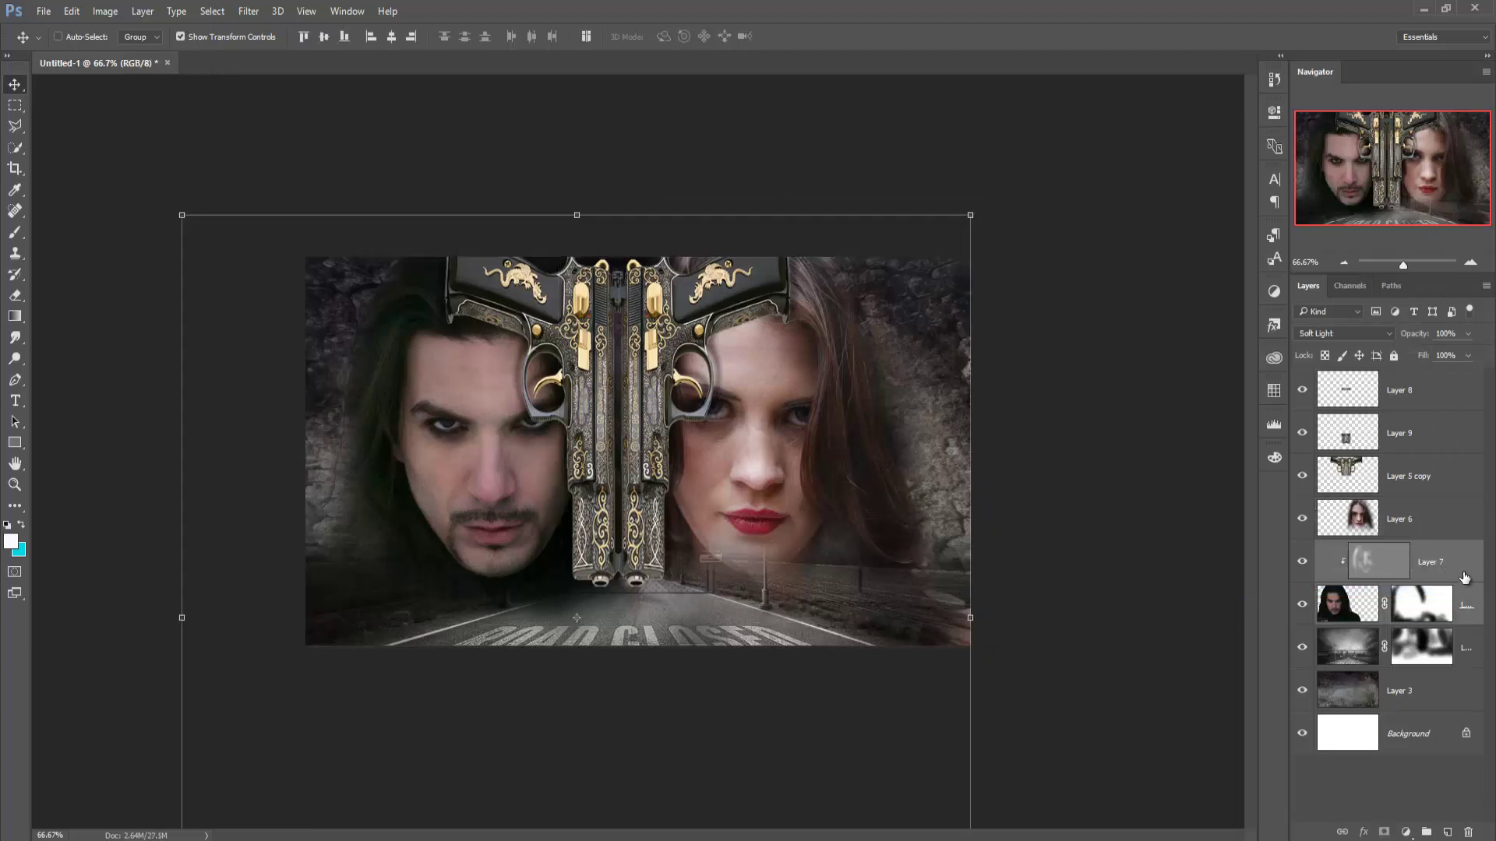
right_click(1435, 568)
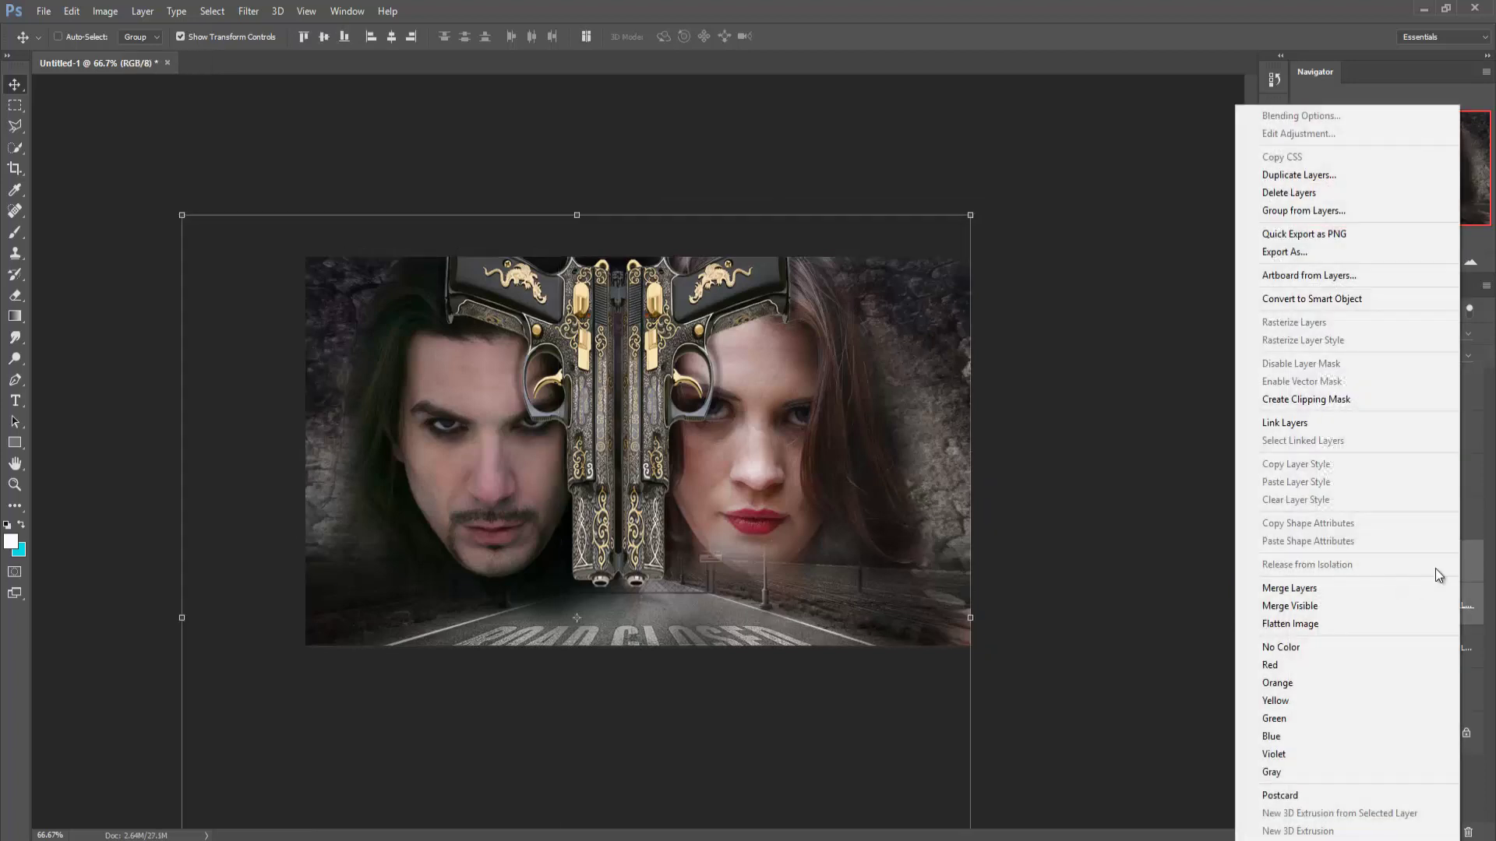
left_click(1347, 596)
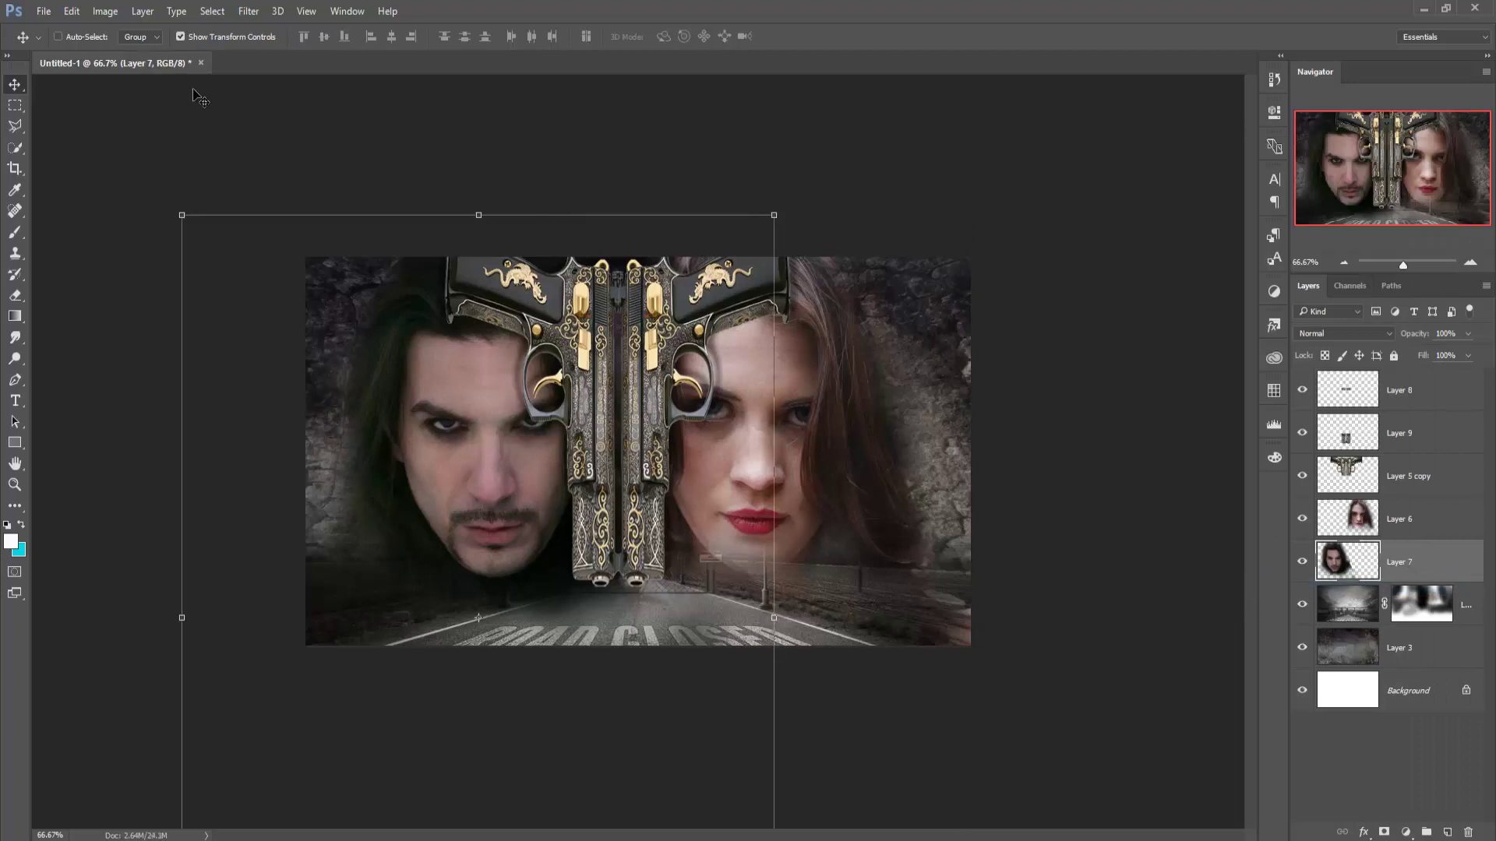
- Open Color Efex Pro 4 on the man and preview Cross Processing, Bleach Bypass, Brilliance/Warmth and Contrast Color Range
left_click(249, 11)
mouse_move(277, 367)
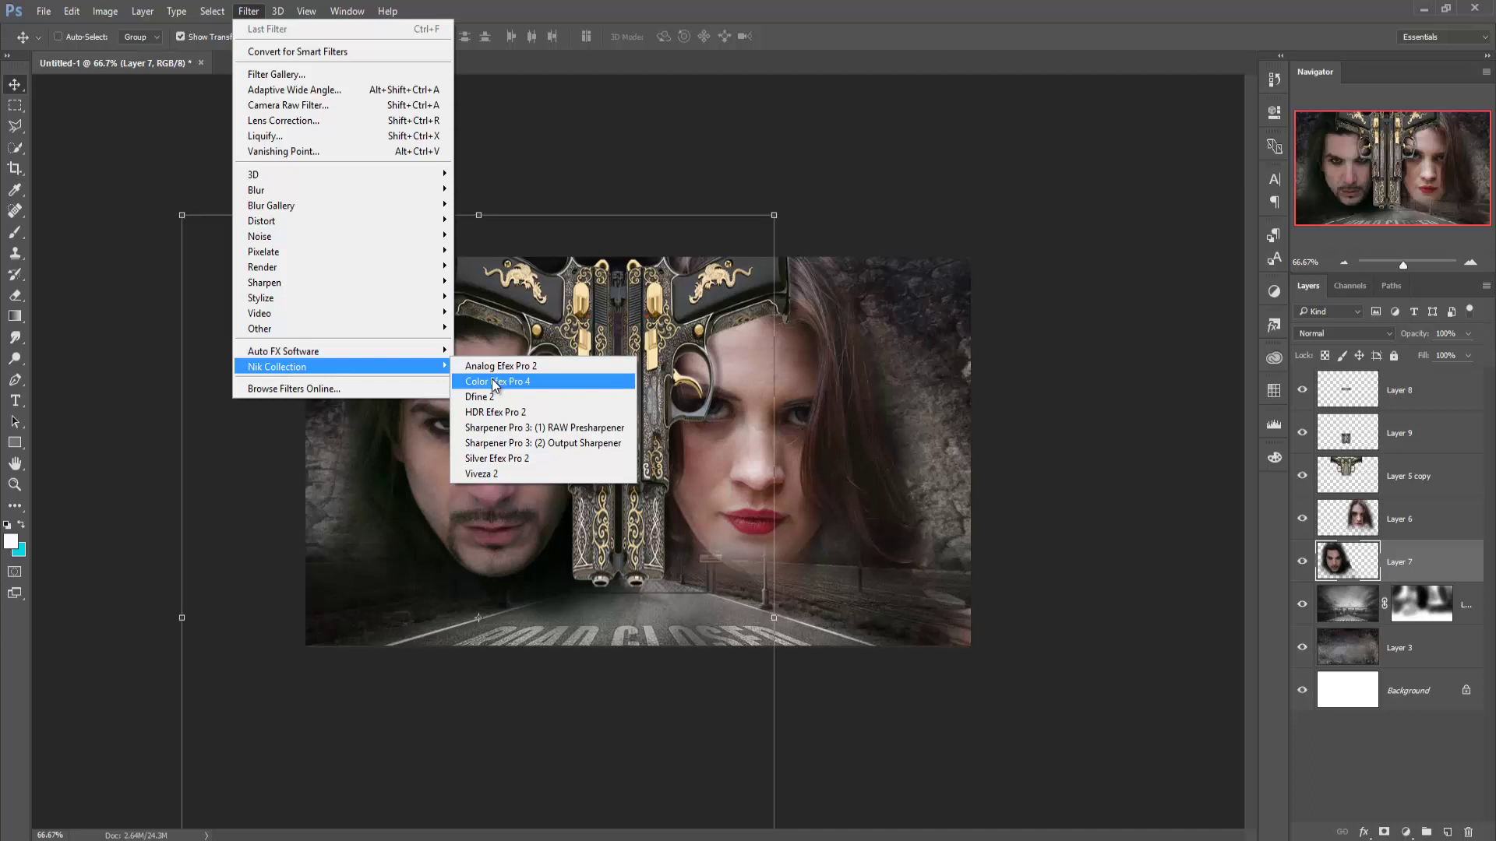
left_click(494, 383)
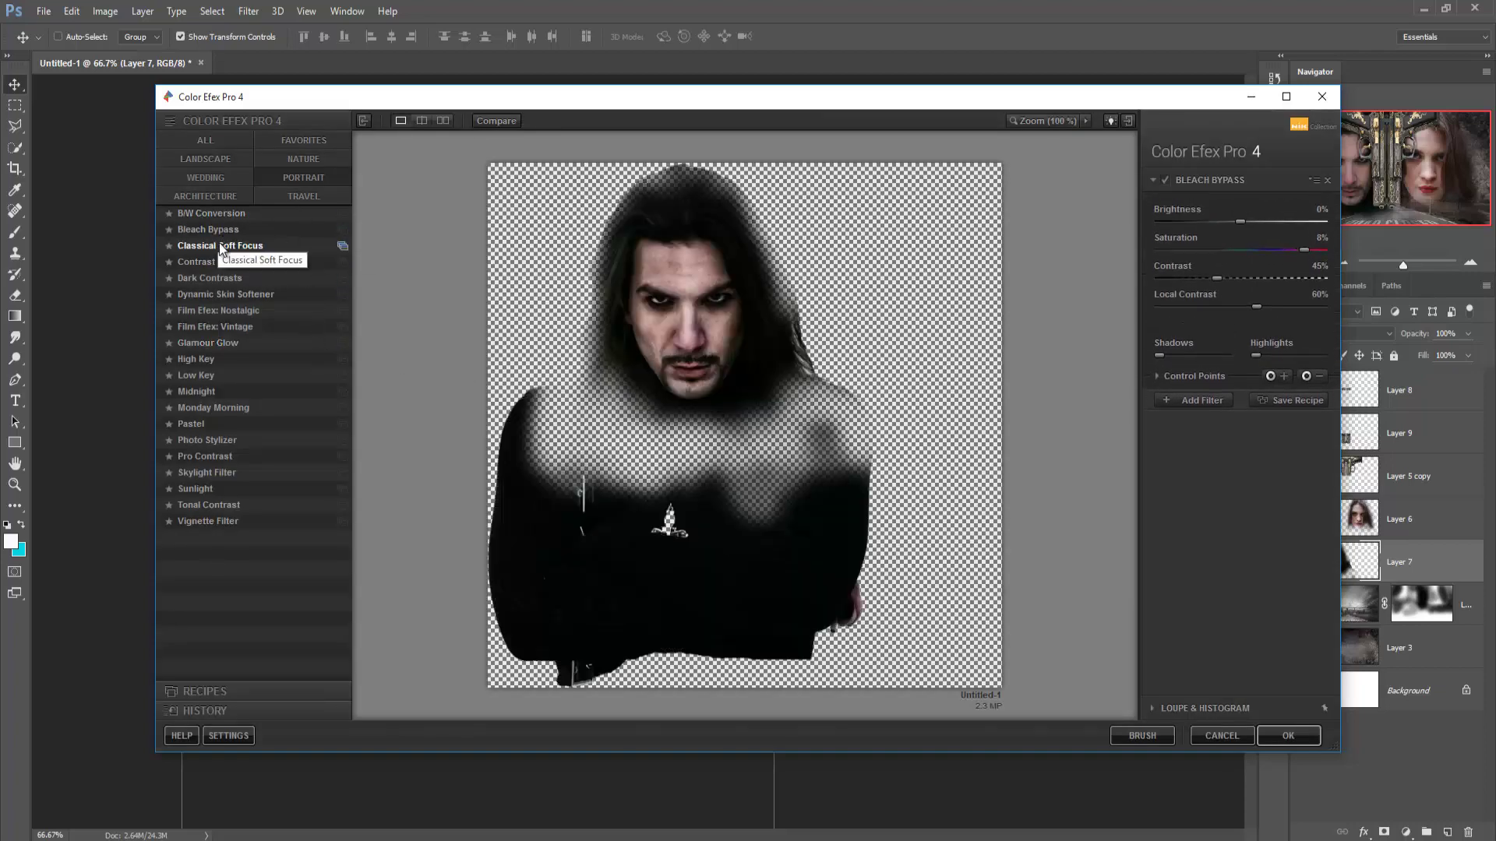
left_click(289, 198)
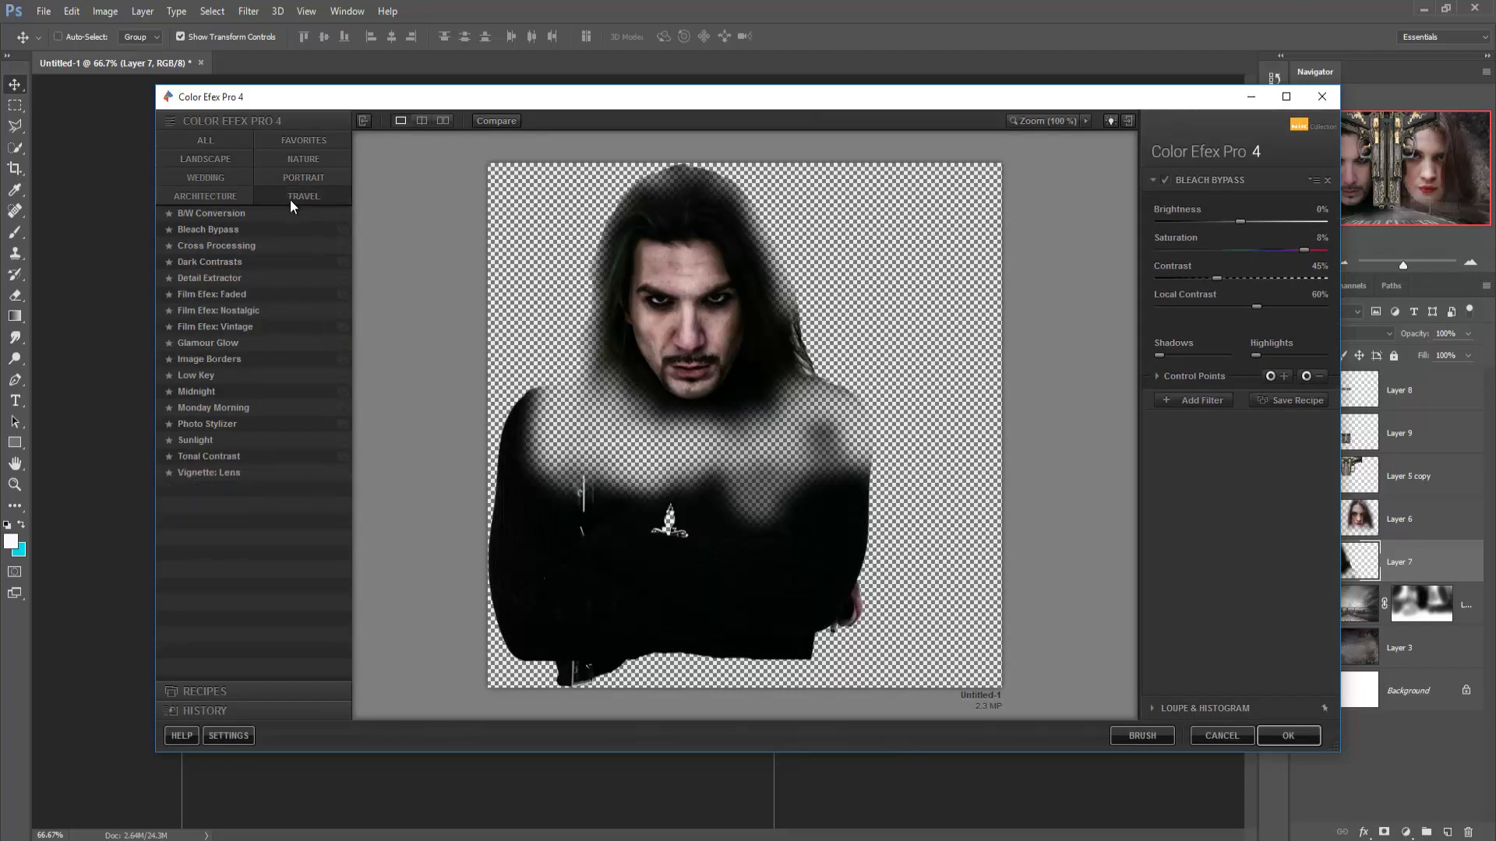
left_click(229, 244)
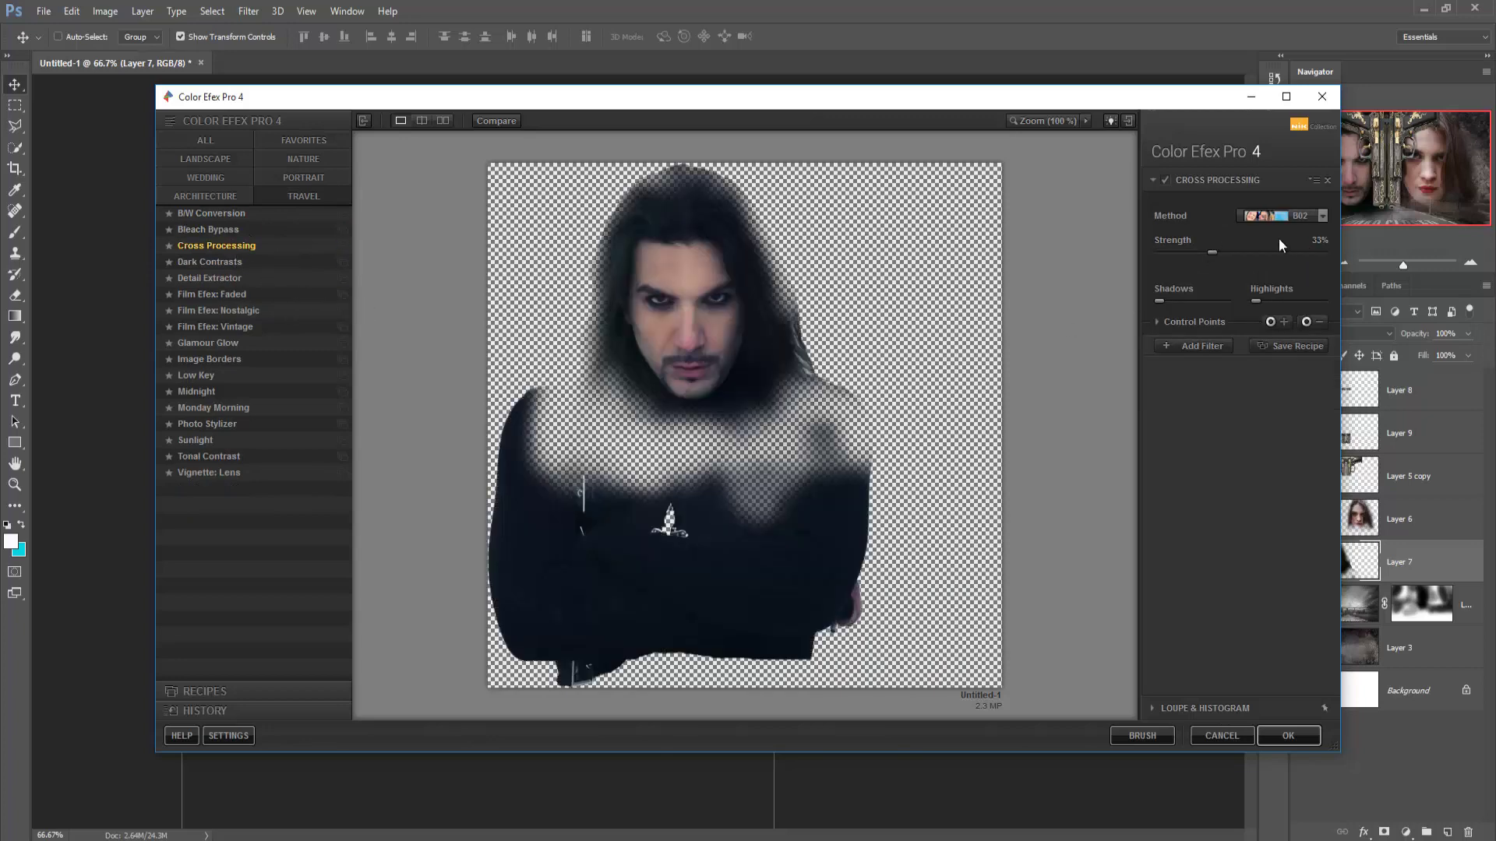
left_click(307, 178)
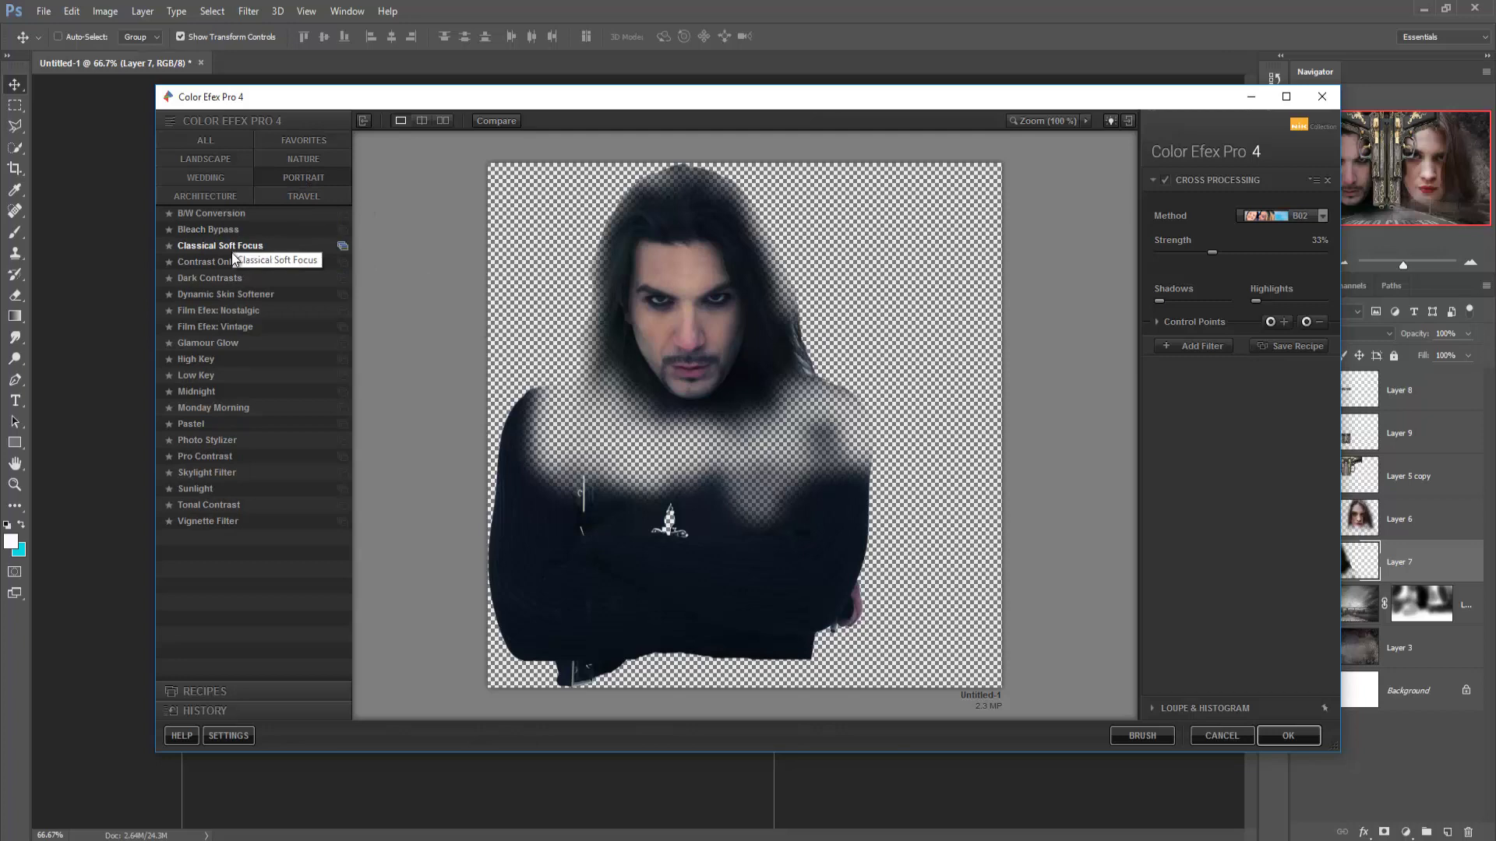
left_click(254, 229)
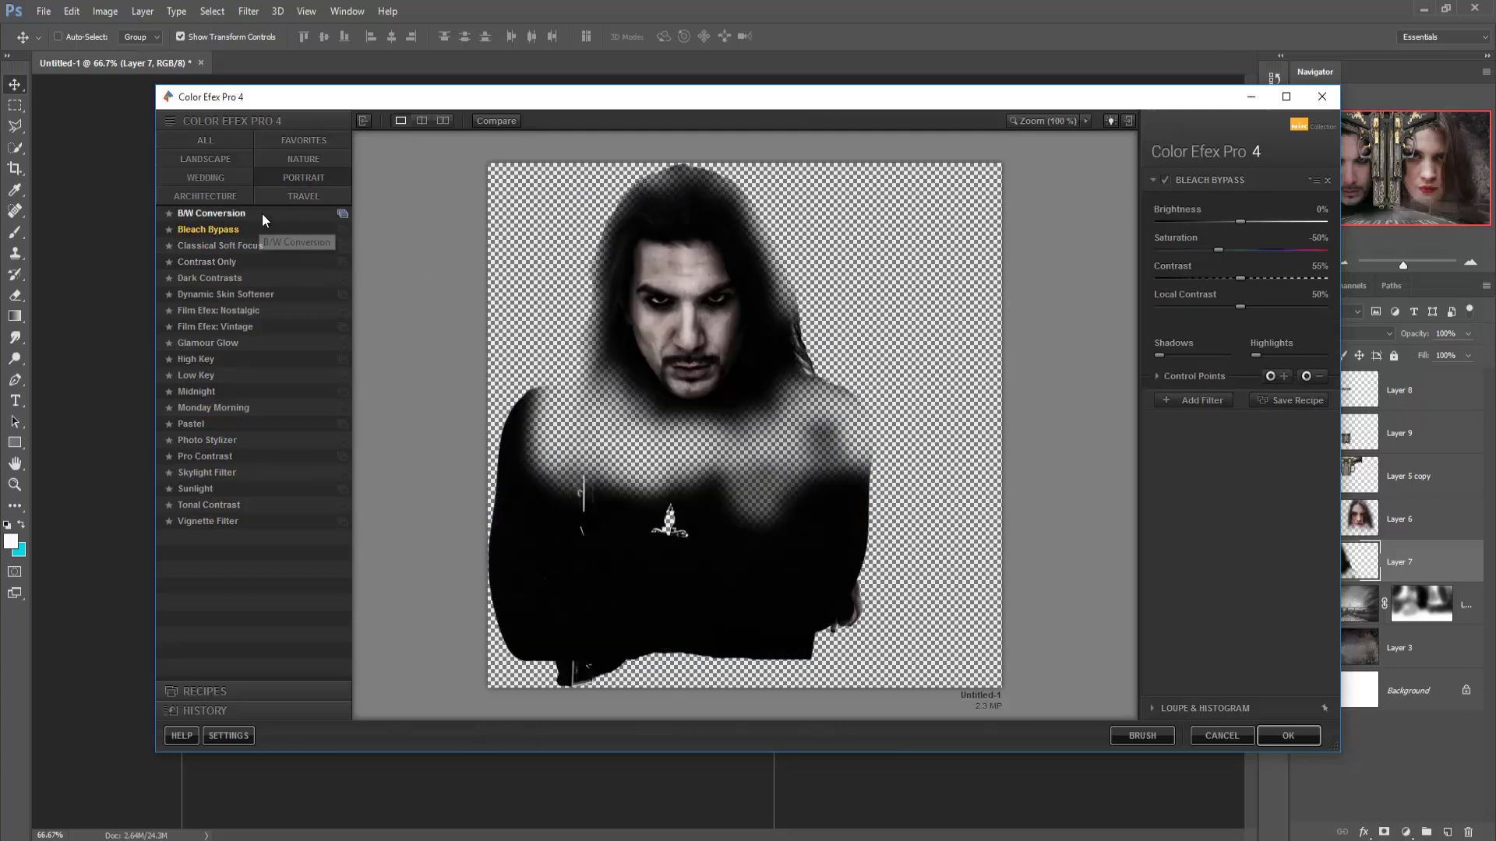
left_click(301, 158)
left_click(254, 213)
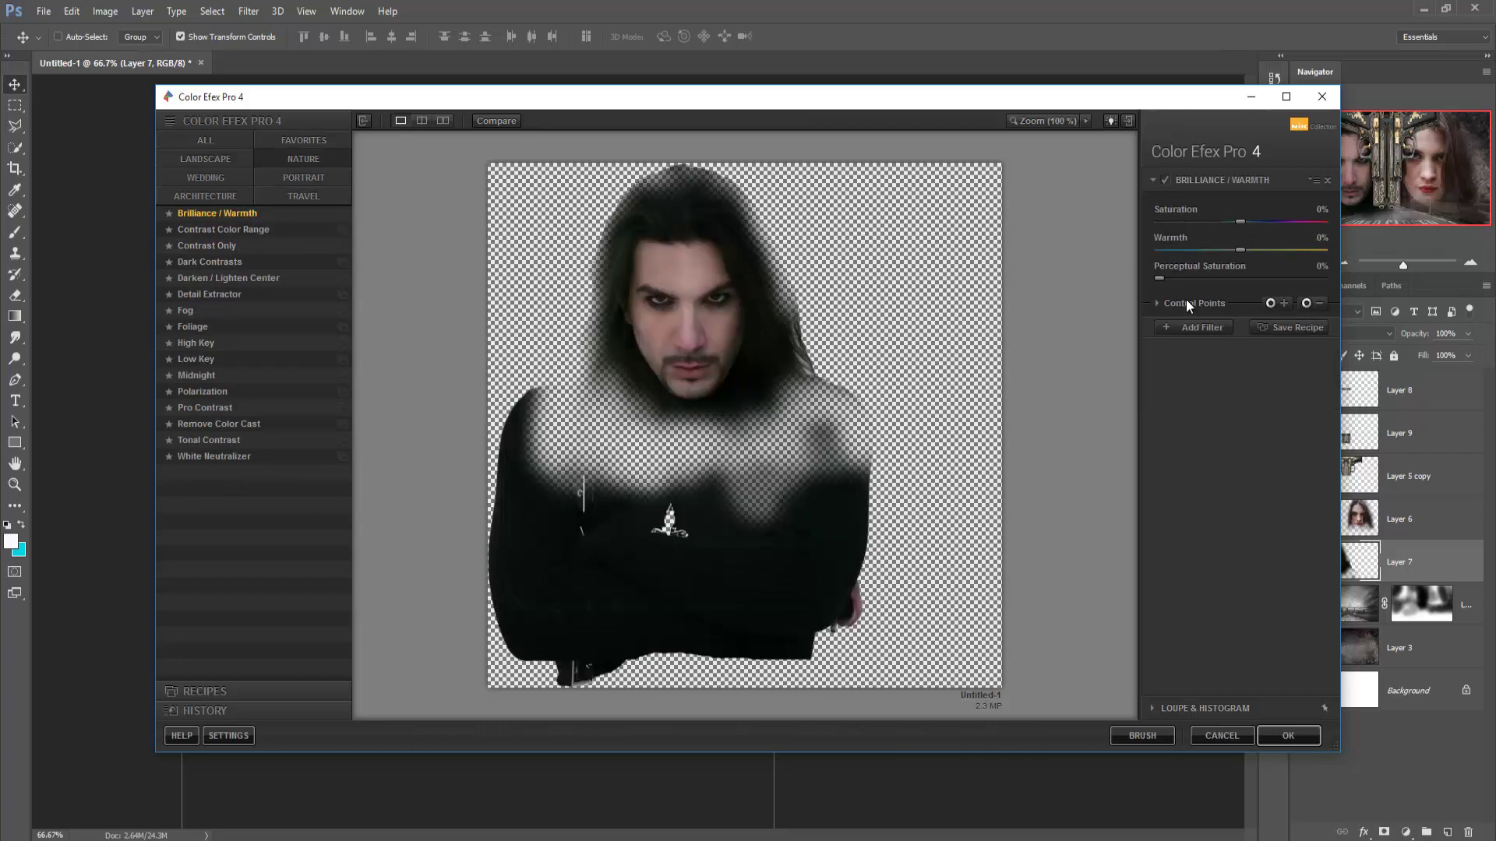
mouse_move(1173, 277)
left_mouse_down()
mouse_move(1251, 277)
mouse_move(1146, 278)
left_mouse_up()
left_click(250, 229)
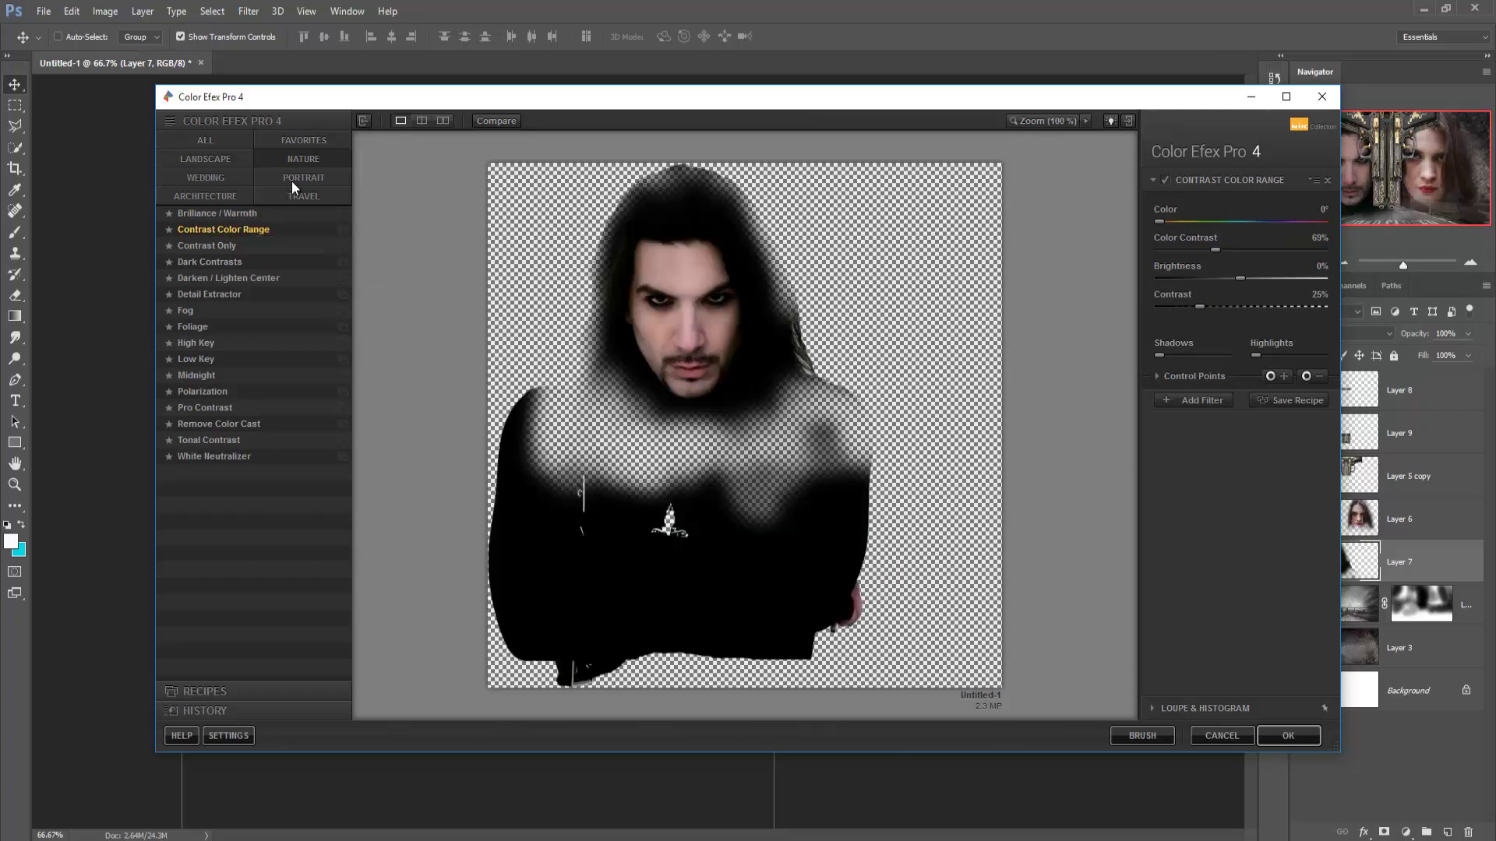
- Try B/W Conversion and Bleach Bypass with more saturation and local contrast, then cancel
left_click(291, 180)
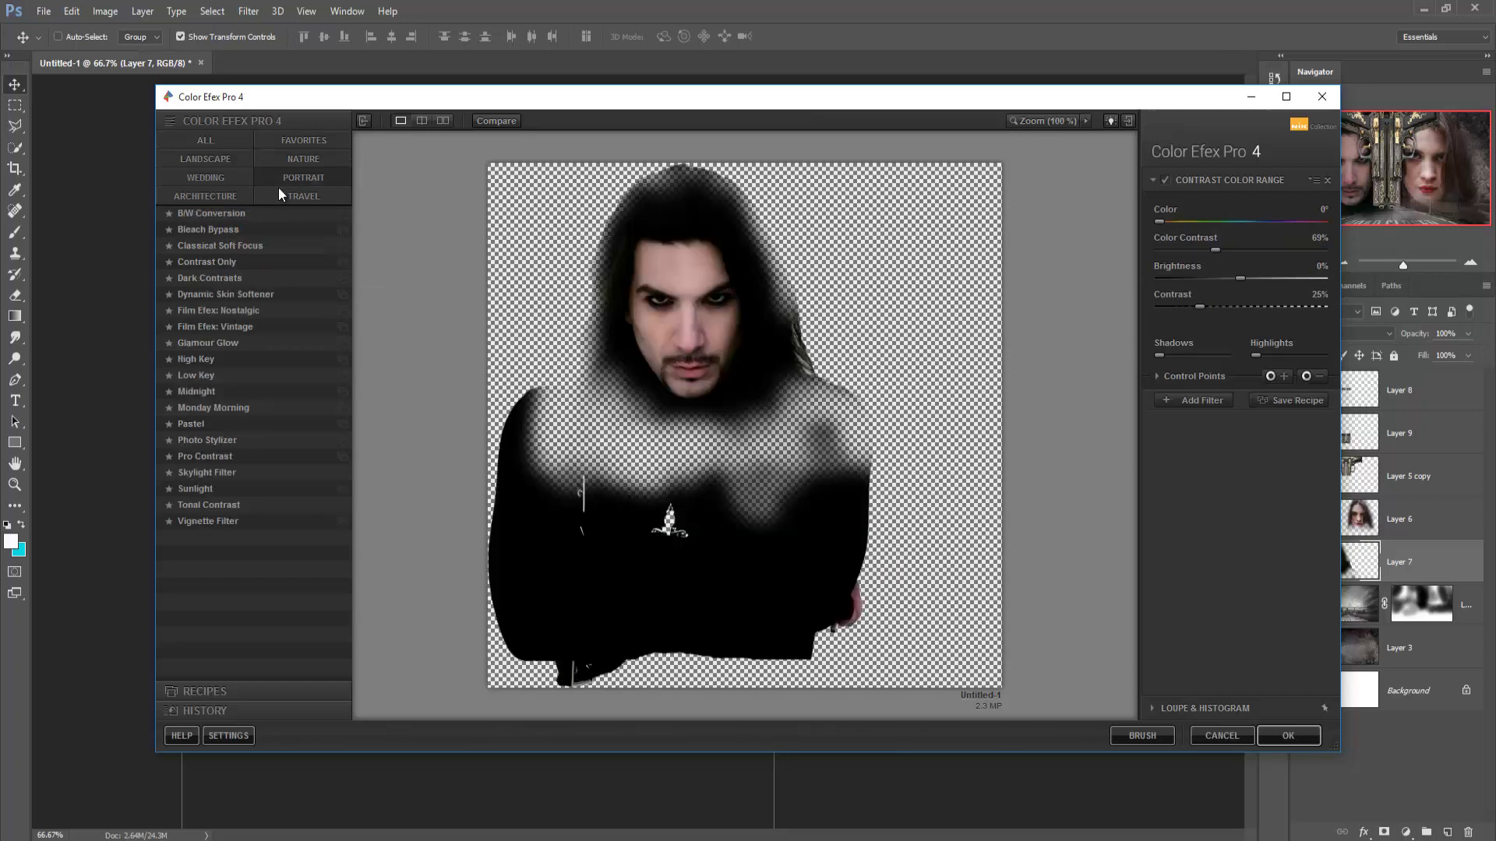
left_click(248, 213)
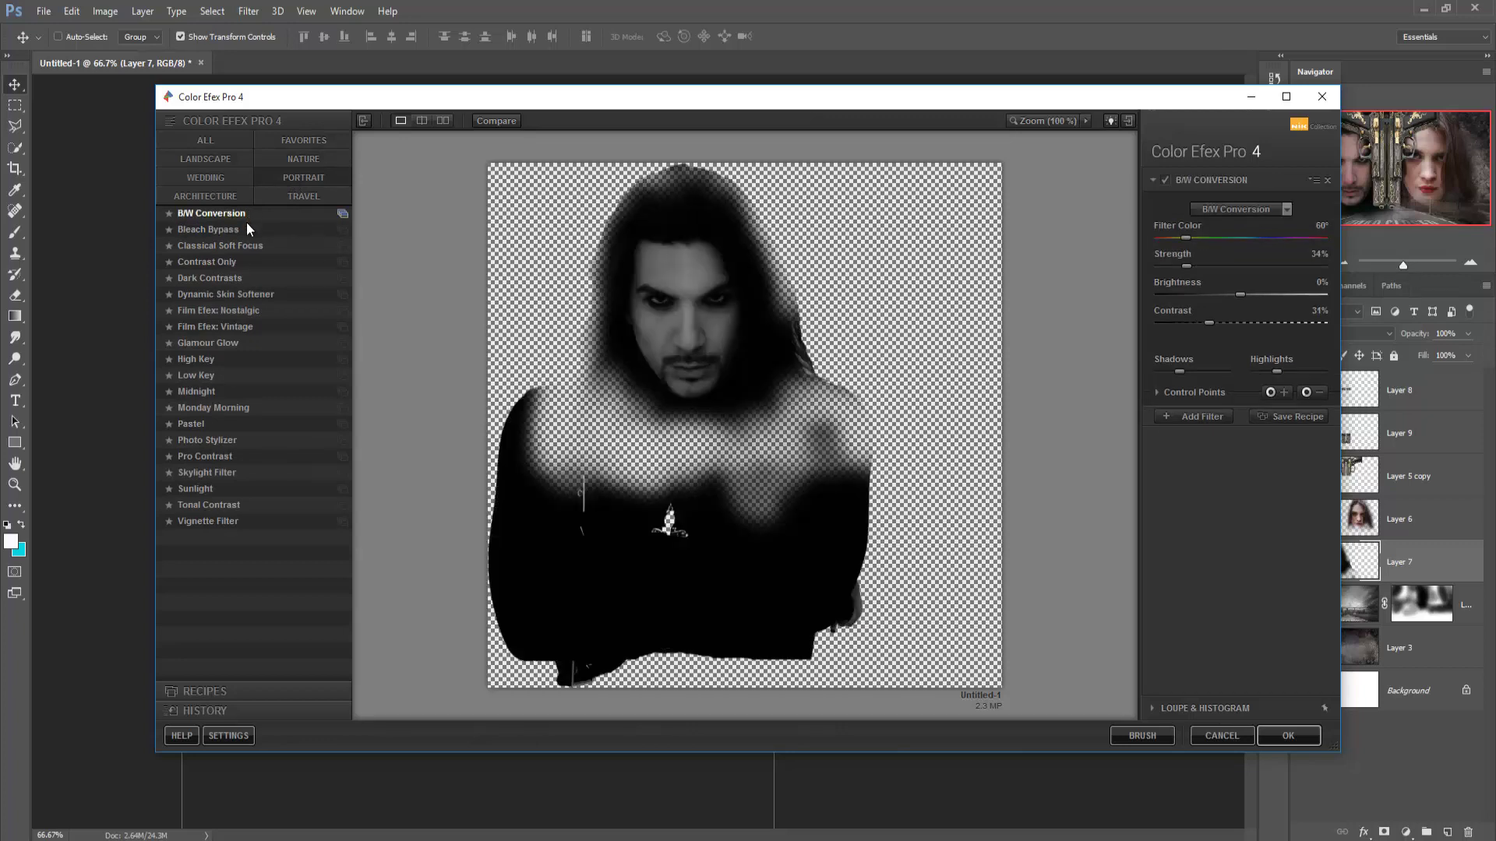
left_click(246, 226)
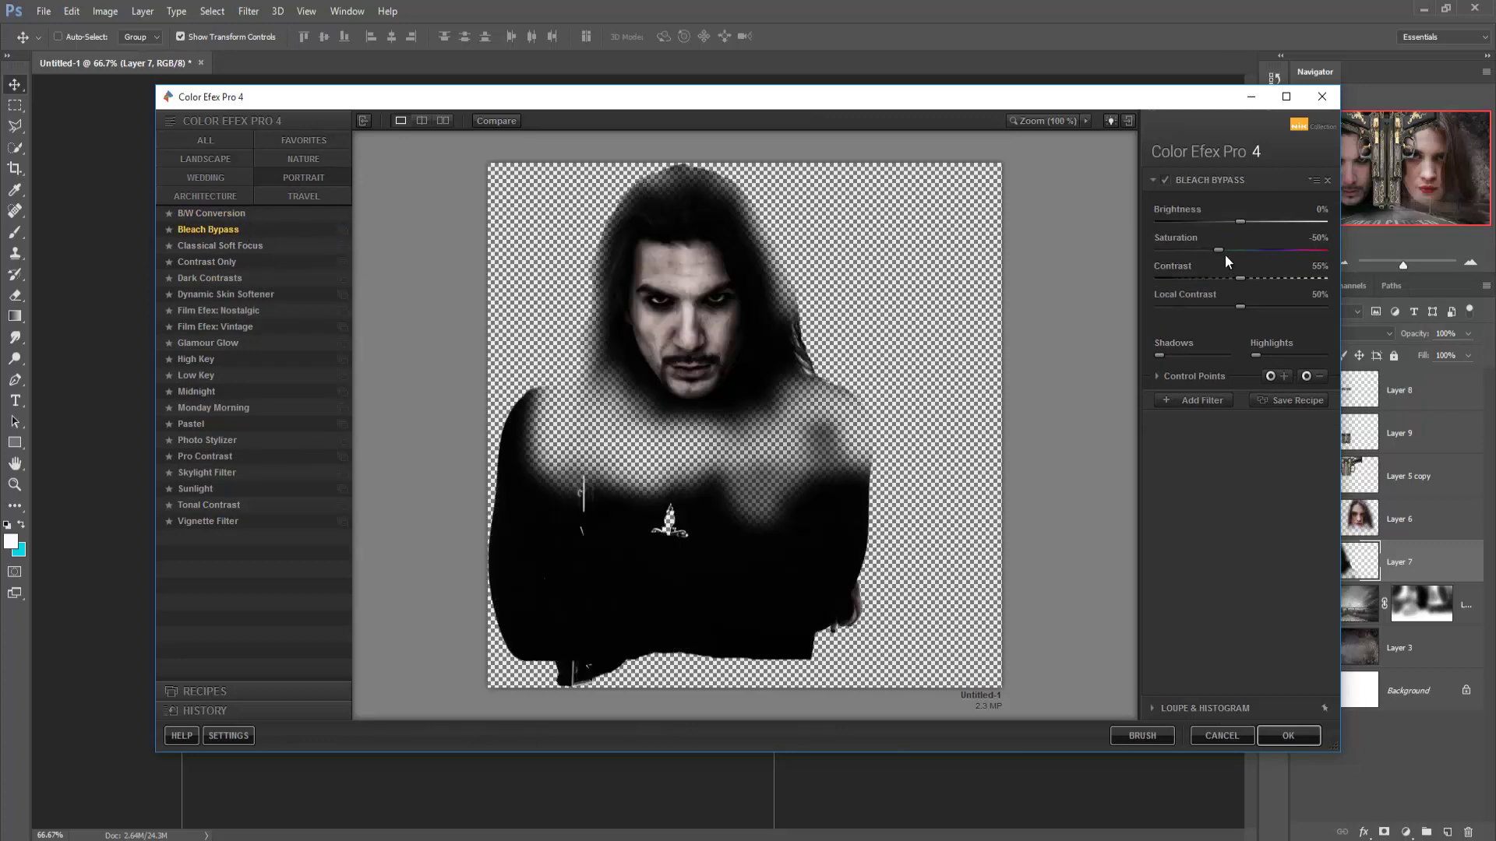
left_click_drag(1219, 249, 1267, 252)
left_click_drag(1239, 306, 1268, 306)
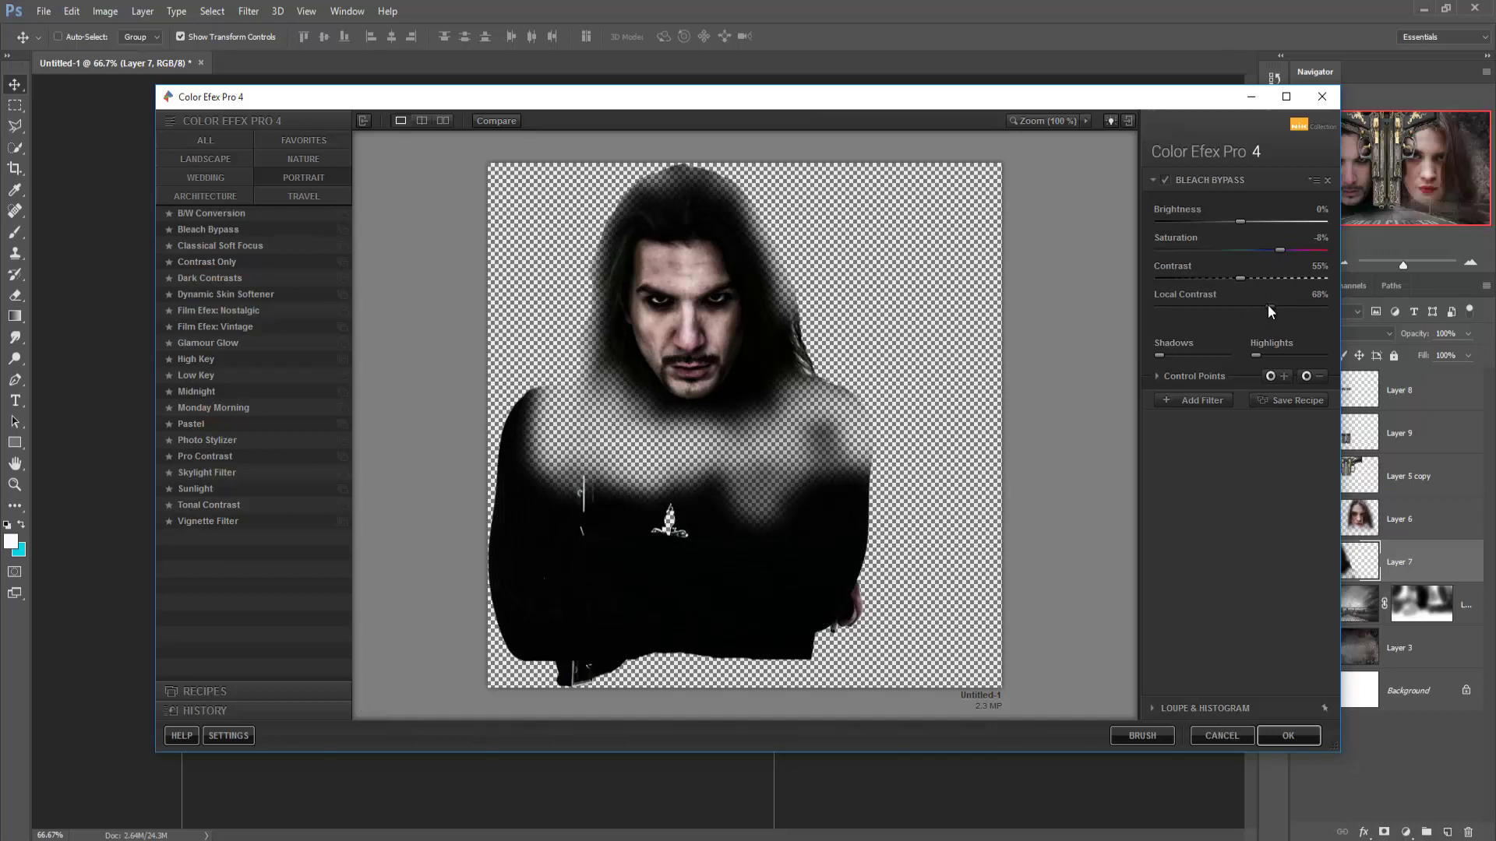
left_click(1212, 741)
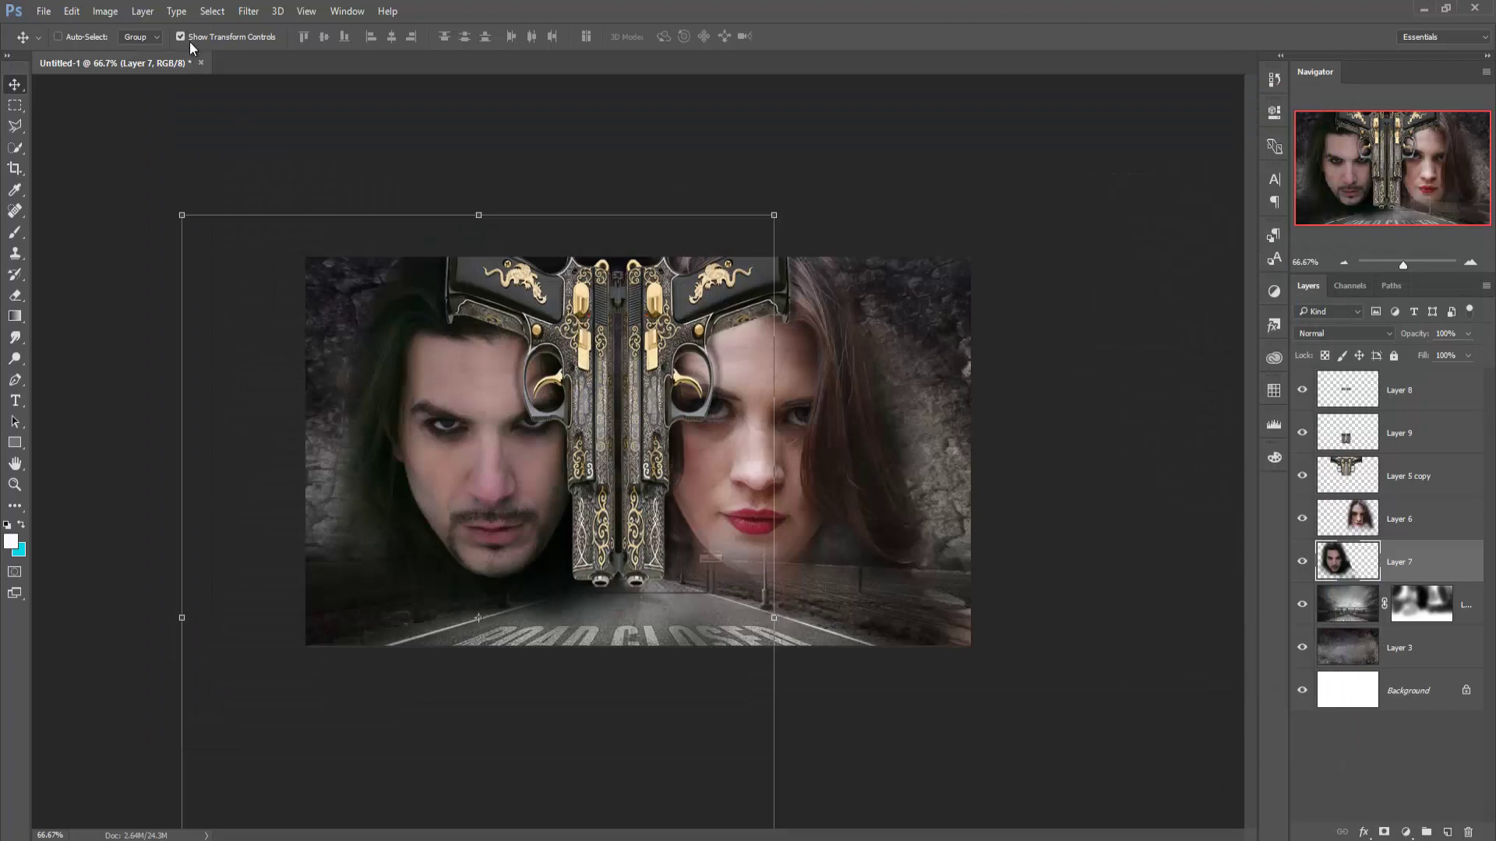
- Apply Viveza 2 to the man with 60% Structure, 19% Contrast and −12% Saturation
left_click(211, 12)
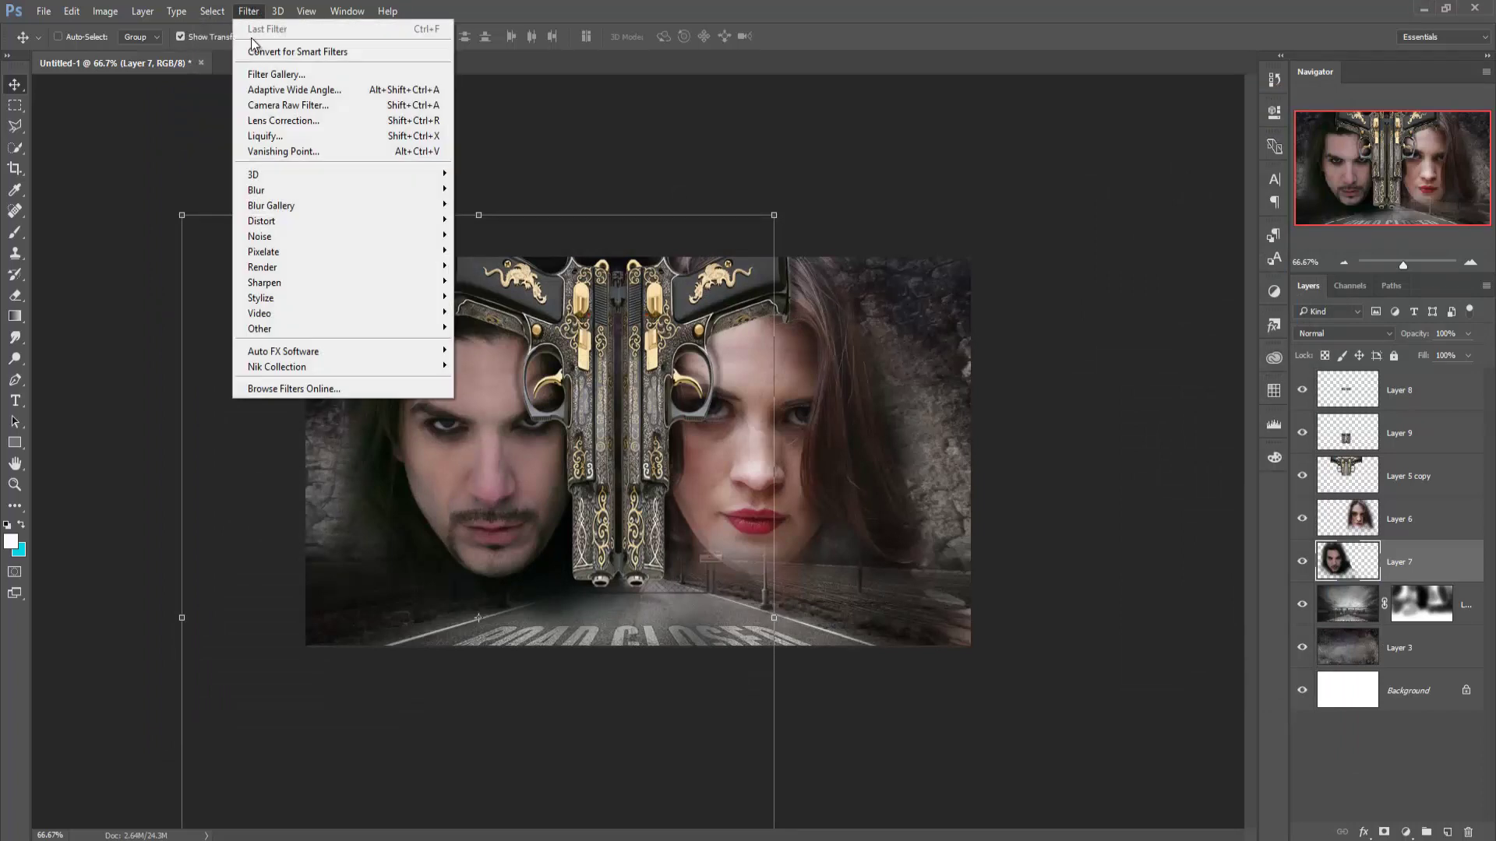
mouse_move(277, 367)
left_click(489, 473)
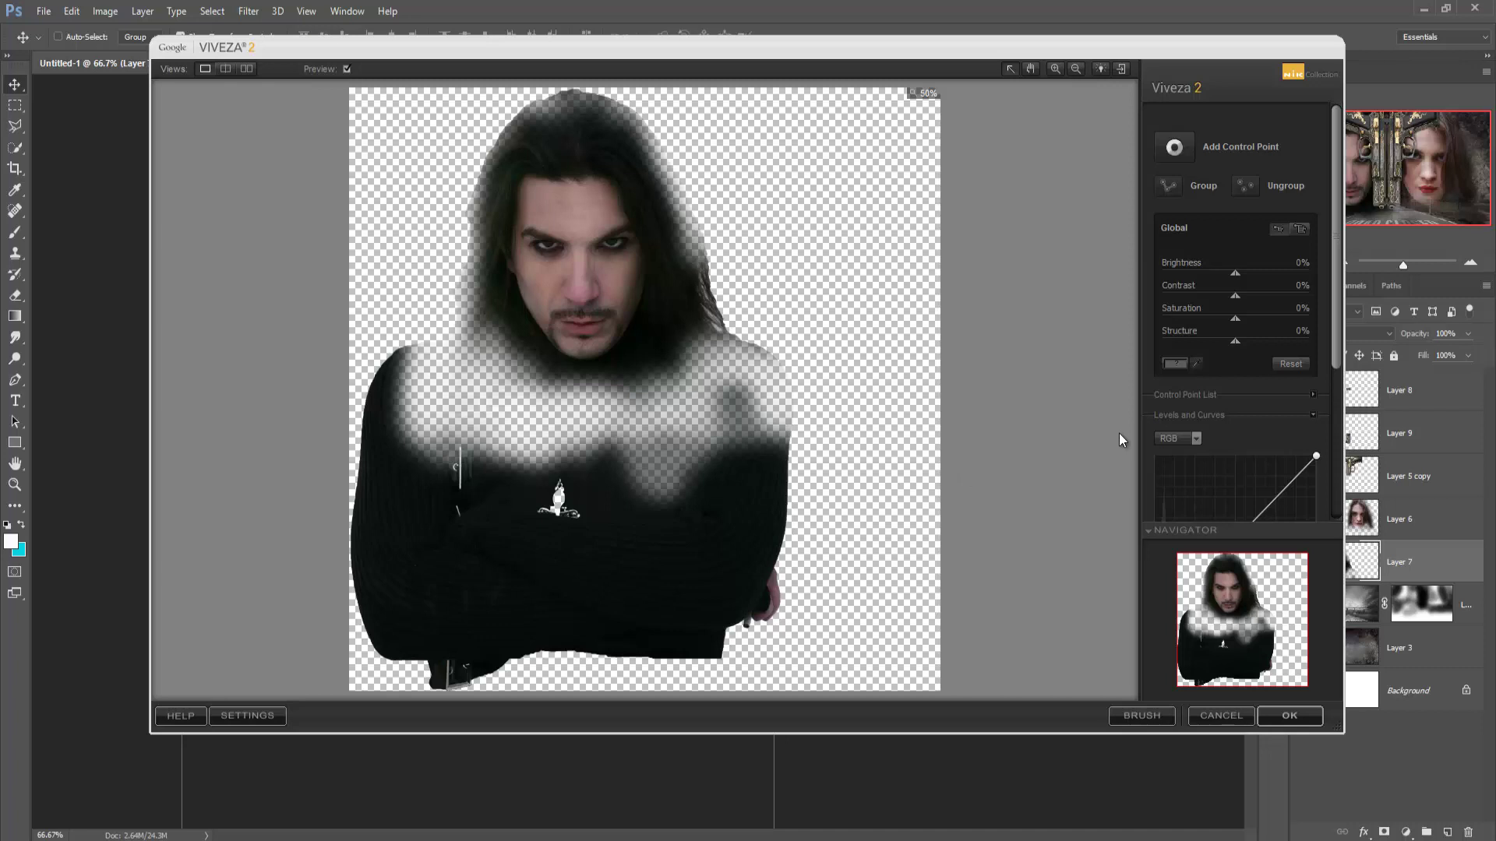
mouse_move(1235, 341)
left_mouse_down()
mouse_move(1272, 344)
mouse_move(1221, 313)
mouse_move(1250, 296)
left_mouse_up()
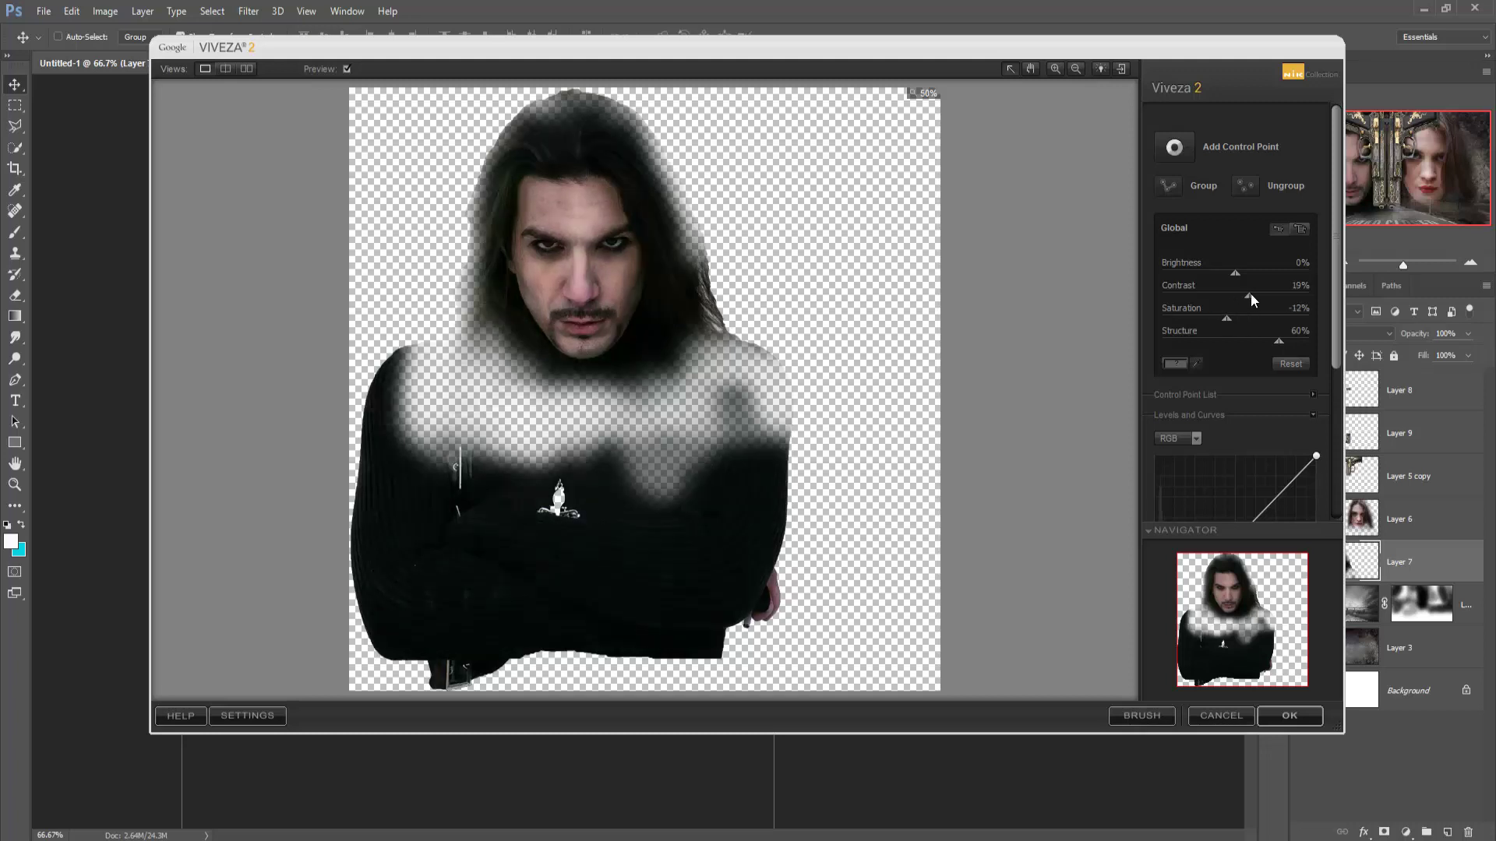
left_click(1305, 716)
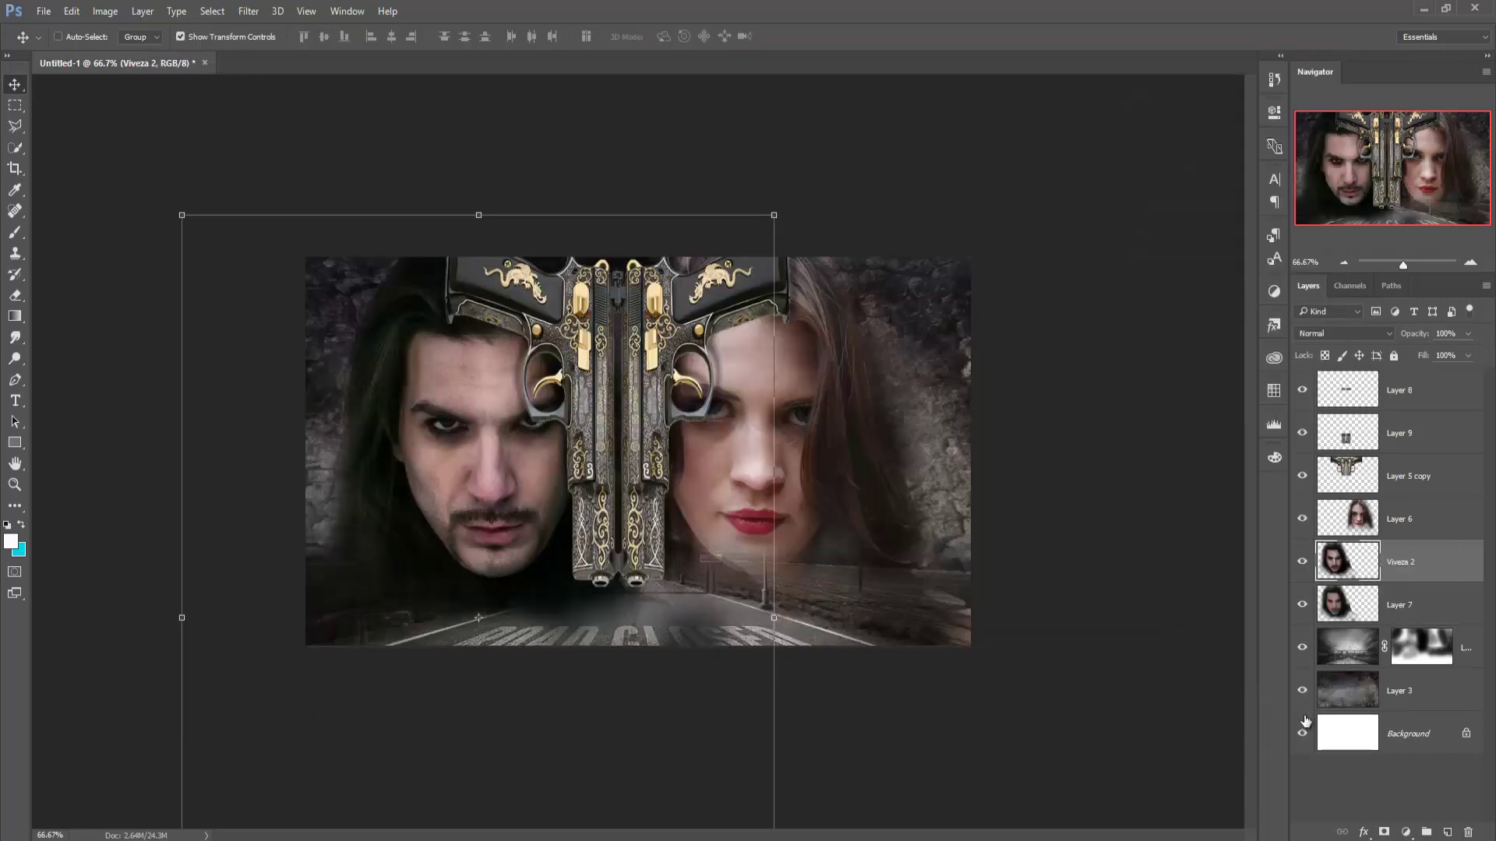
- Add a Viveza 2 layer above Layer 6 giving the woman 81% Structure and 10% Contrast
left_click(1403, 518)
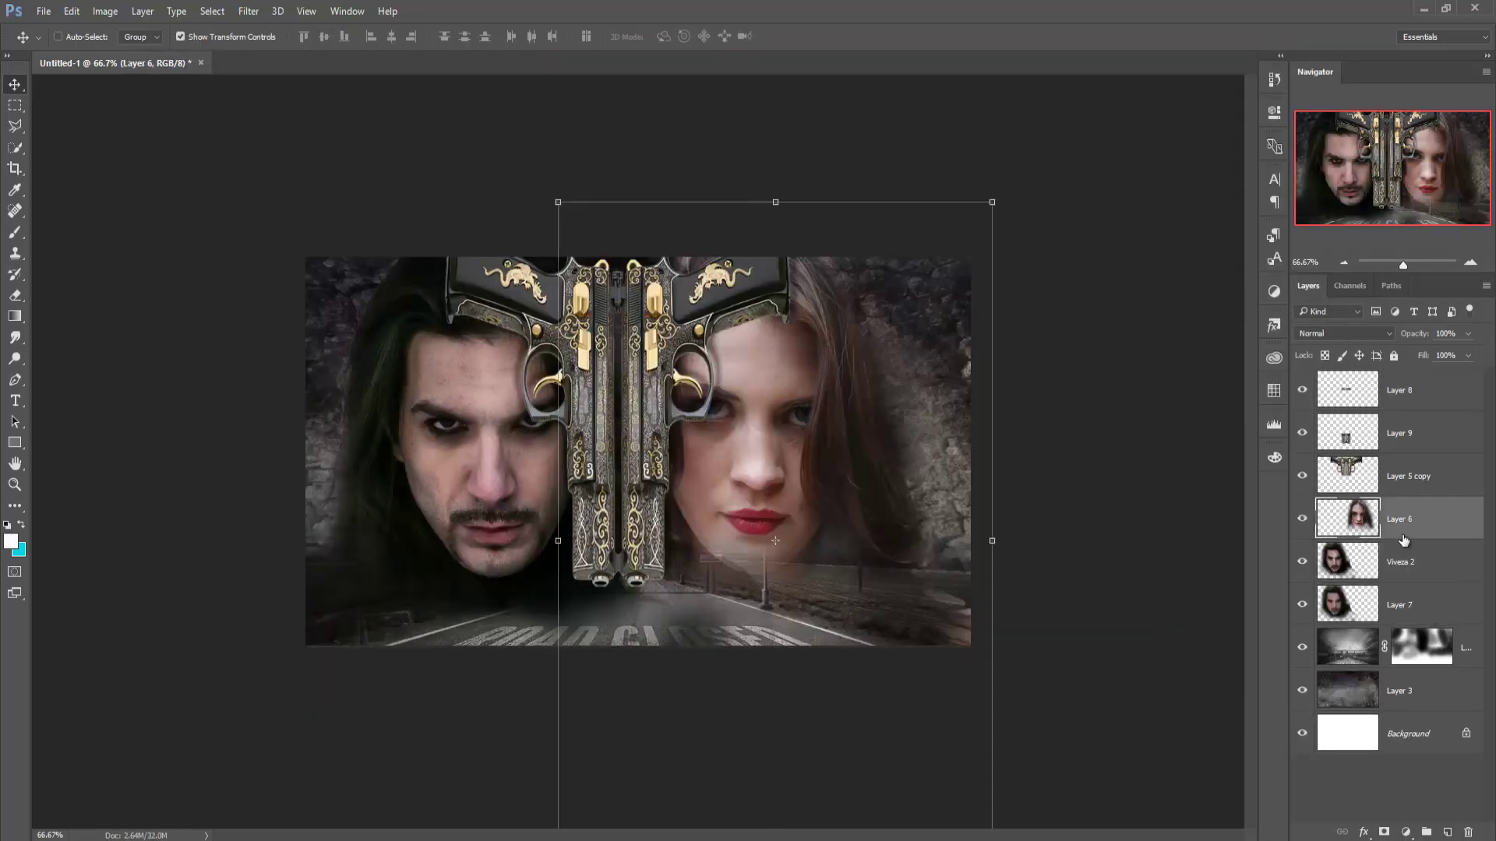
left_click(249, 11)
mouse_move(278, 366)
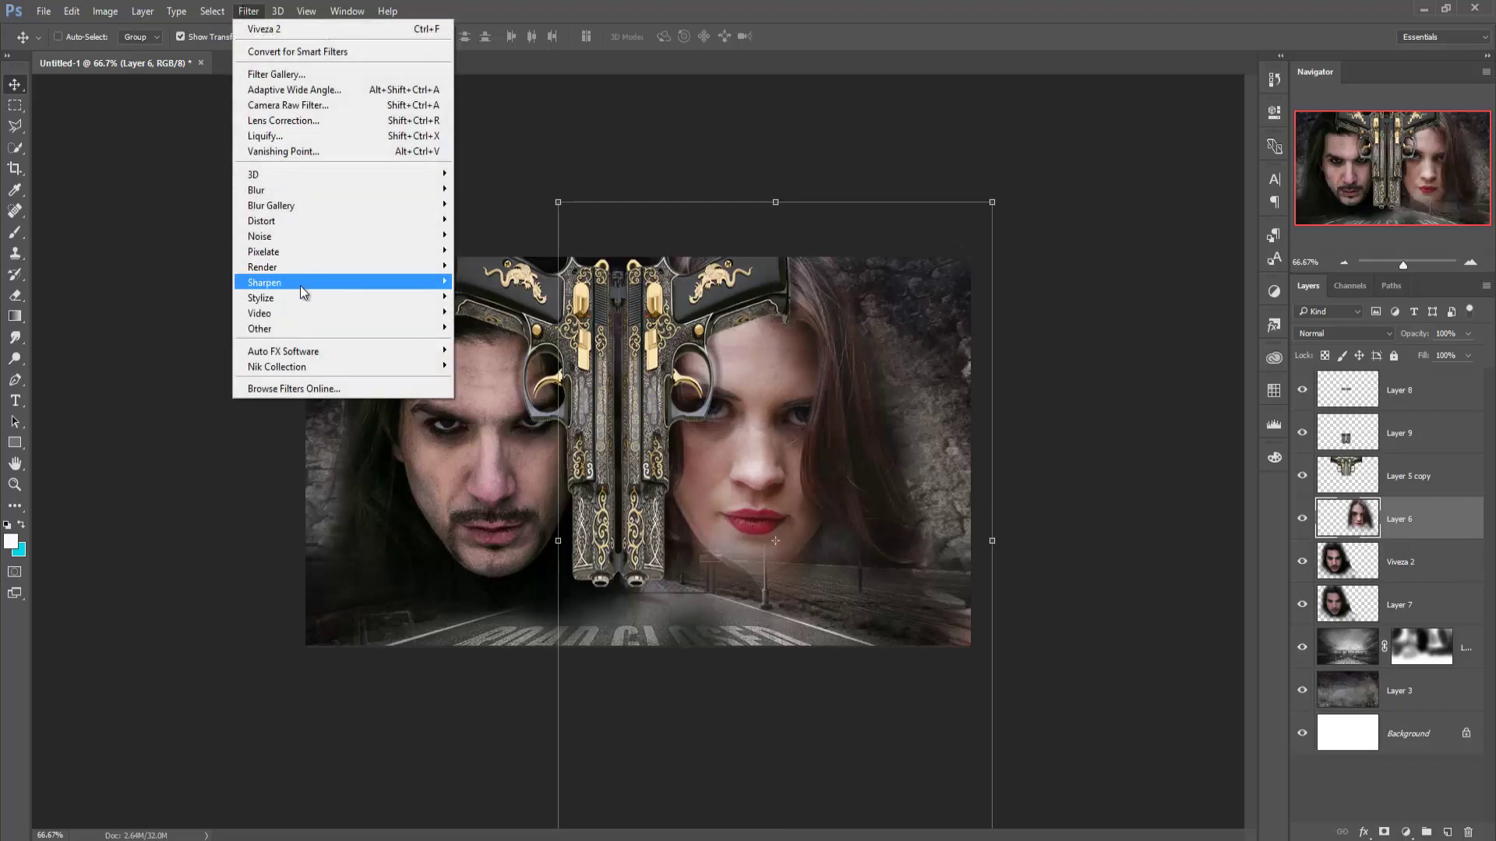
left_click(514, 473)
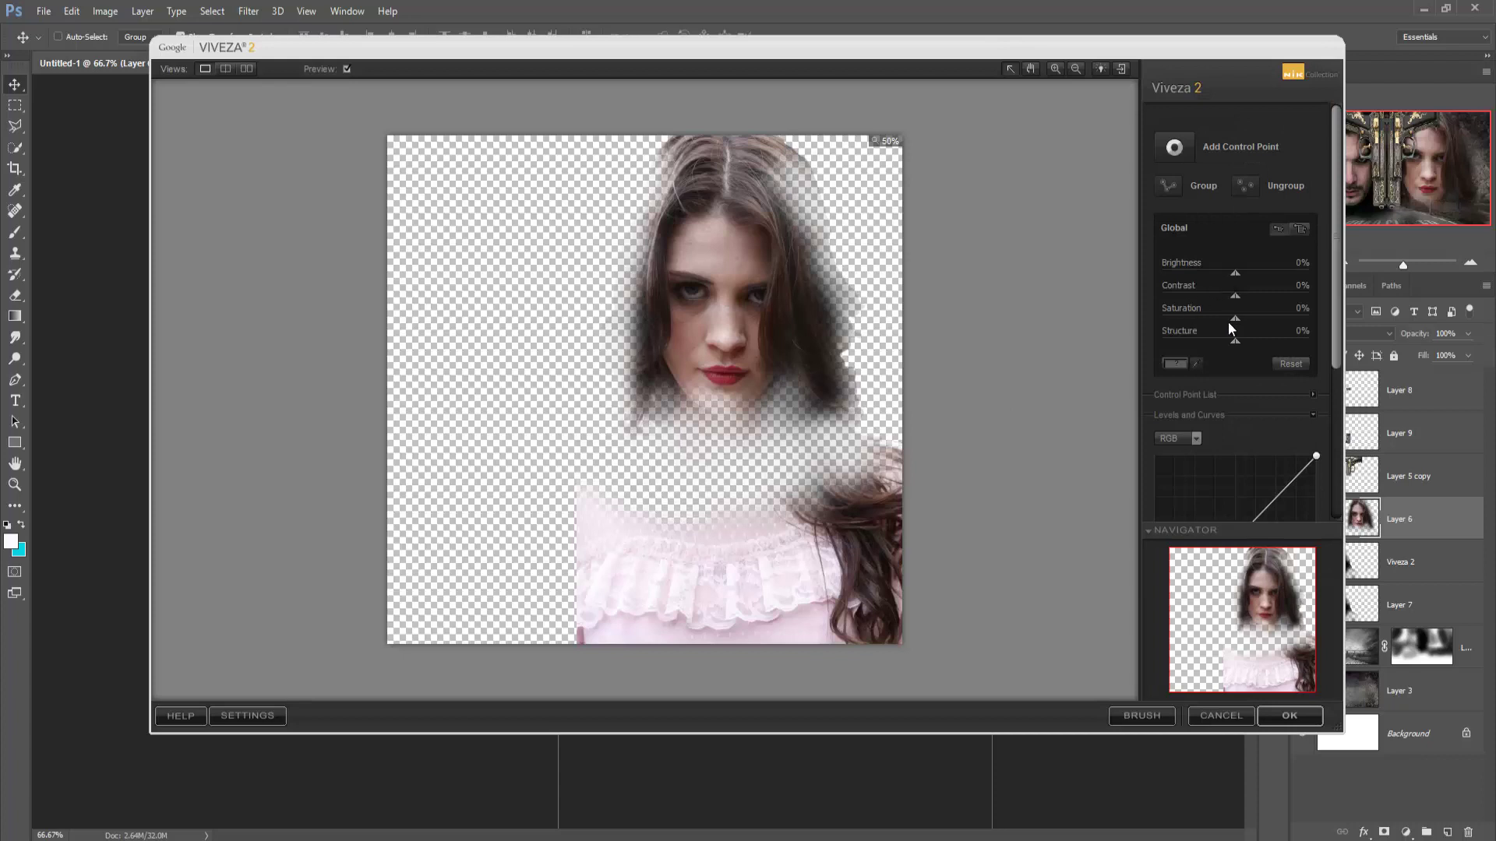
left_click_drag(1236, 342, 1294, 353)
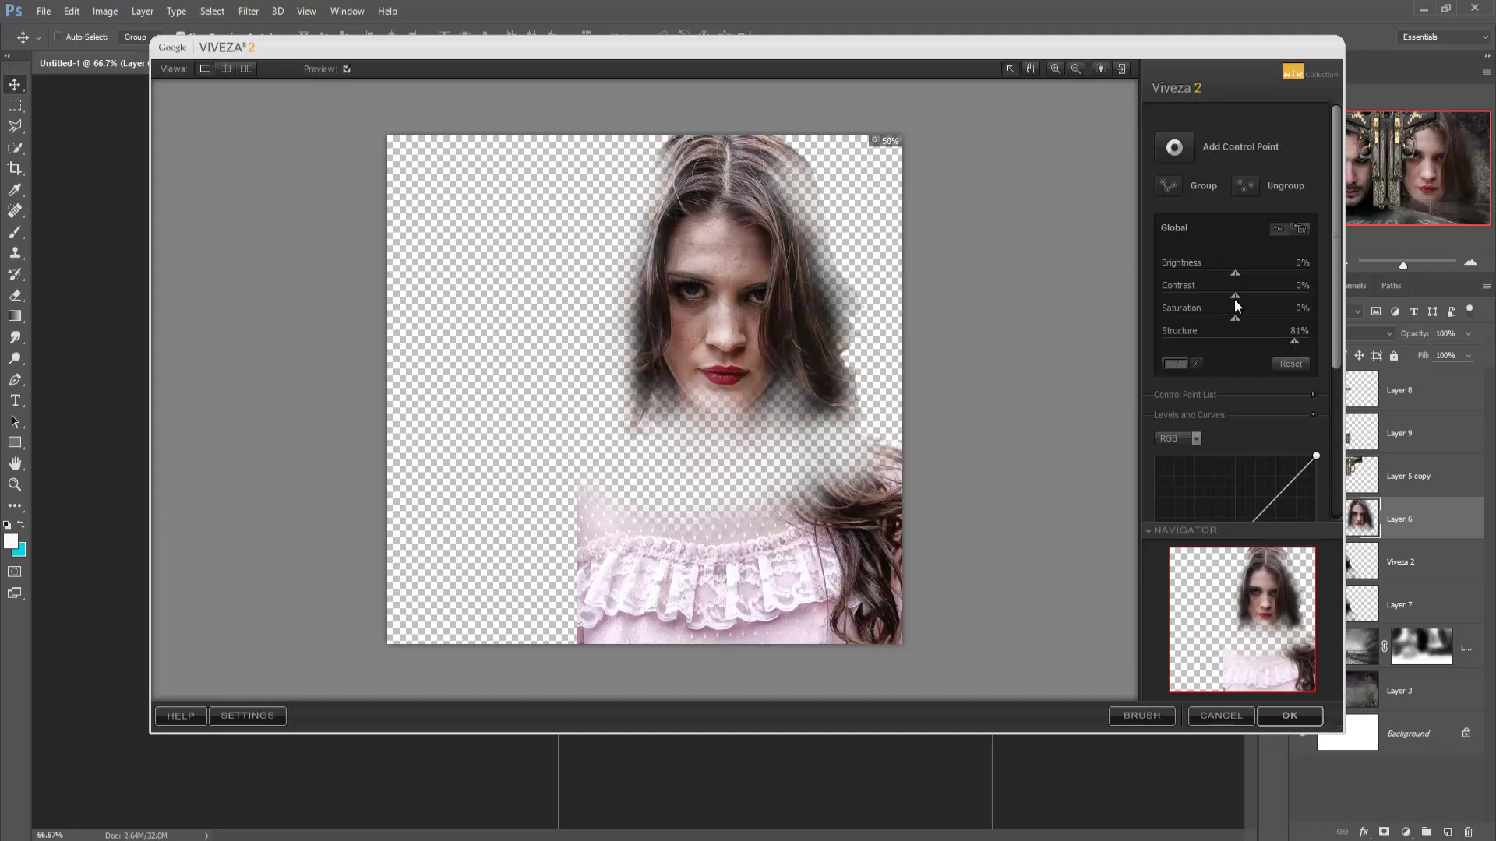
left_click_drag(1234, 297, 1242, 300)
left_click(1283, 713)
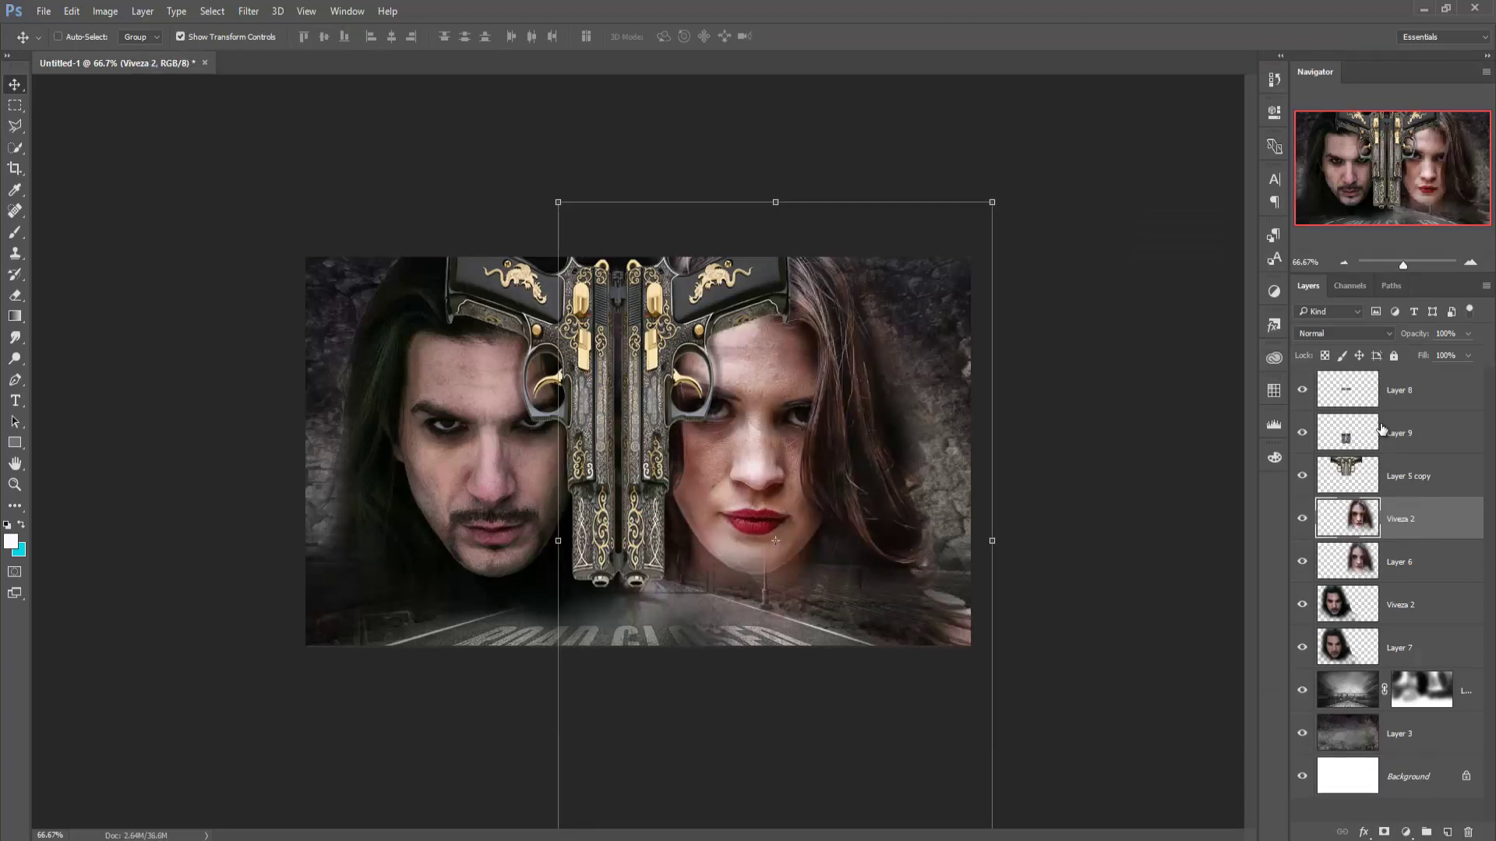
- Merge Layer 8, Layer 9 and Layer 5 copy into a single Layer 8
left_click(1416, 388)
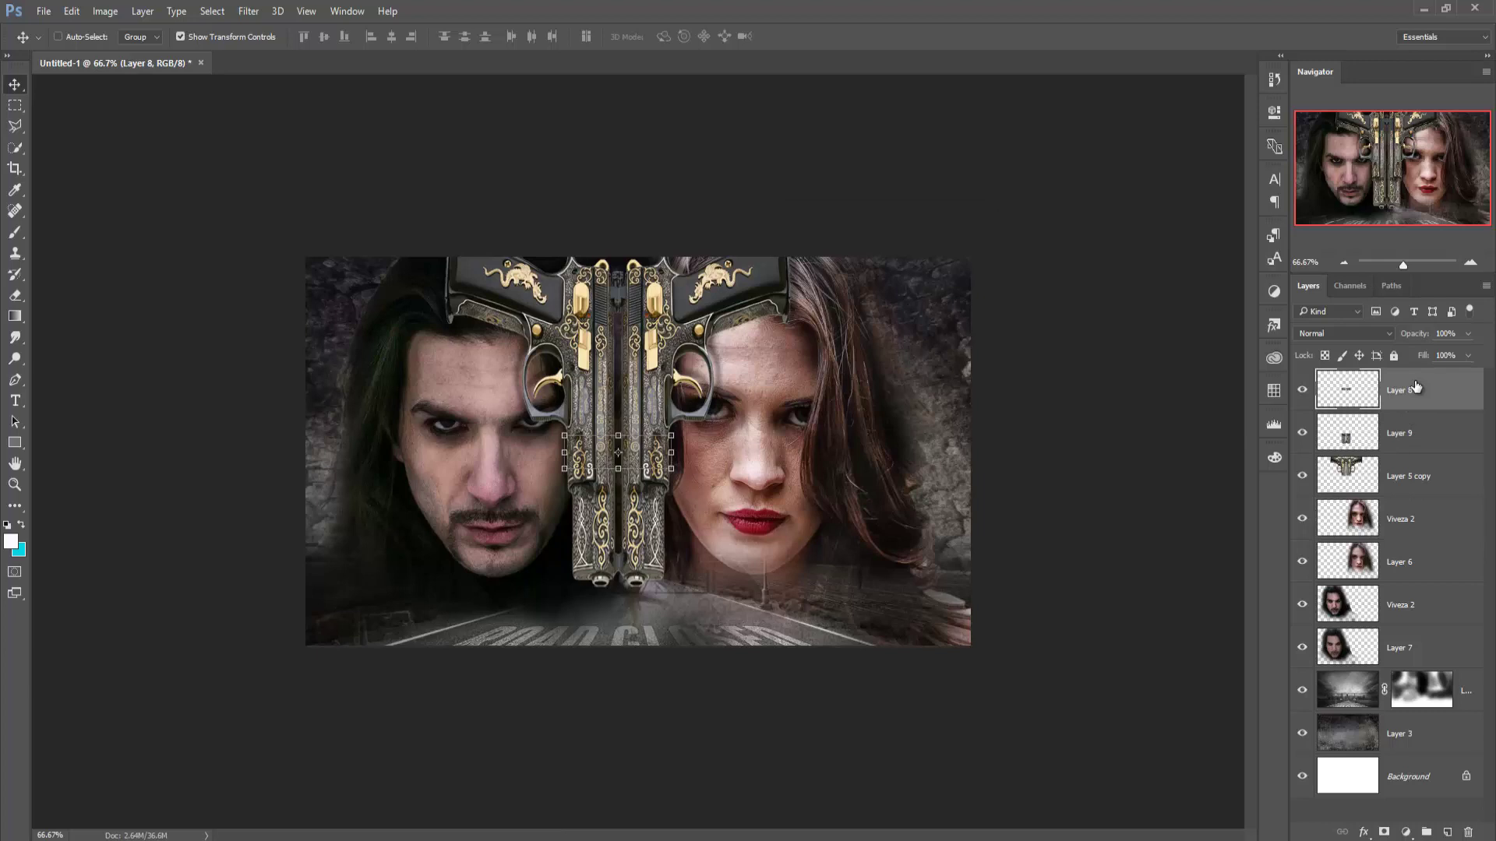
left_click(1432, 479, "shift")
right_click(1438, 390)
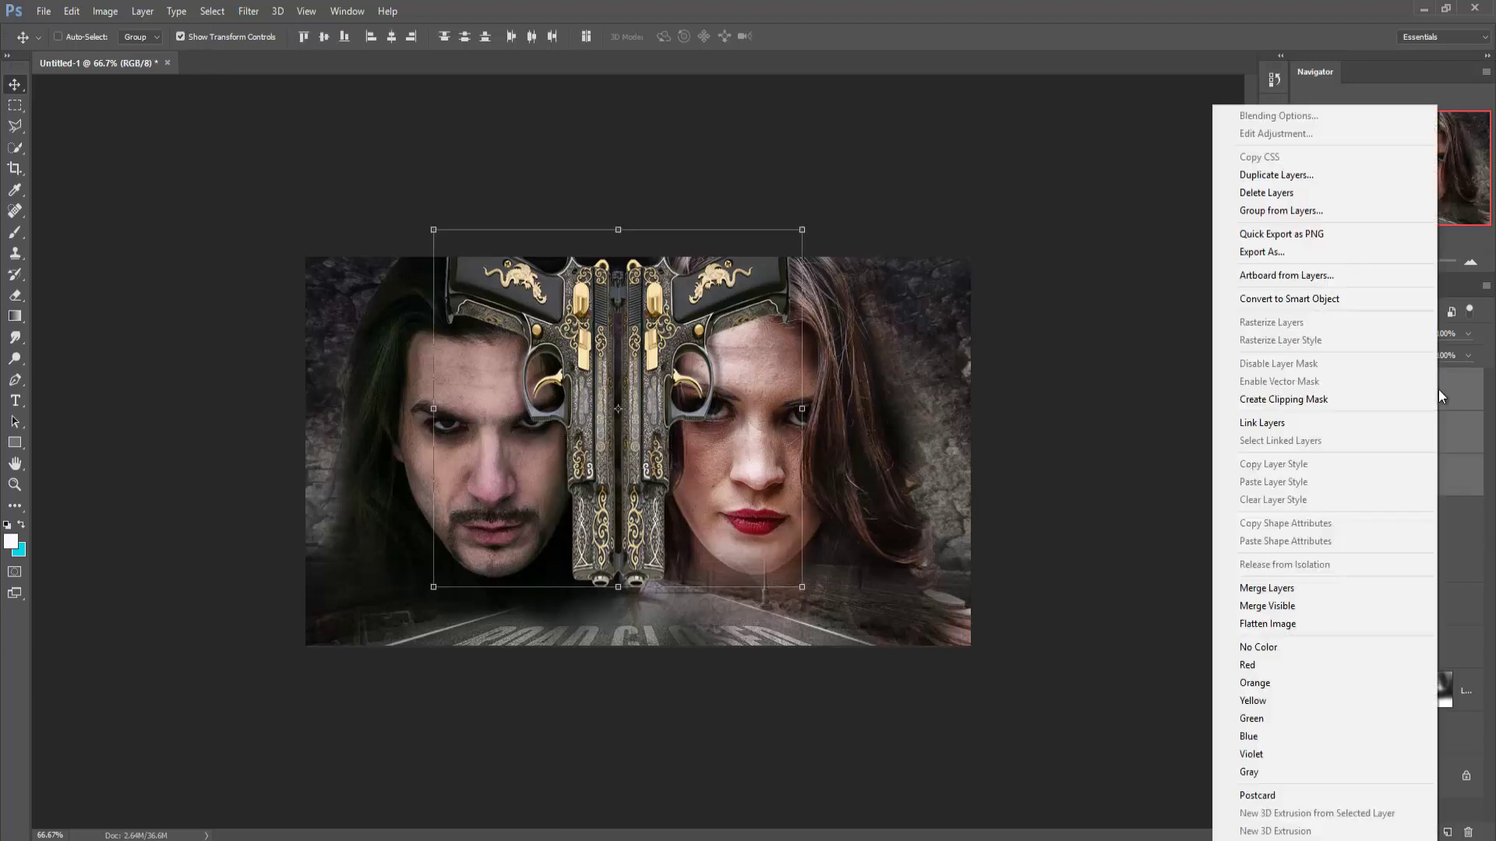
left_click(1267, 588)
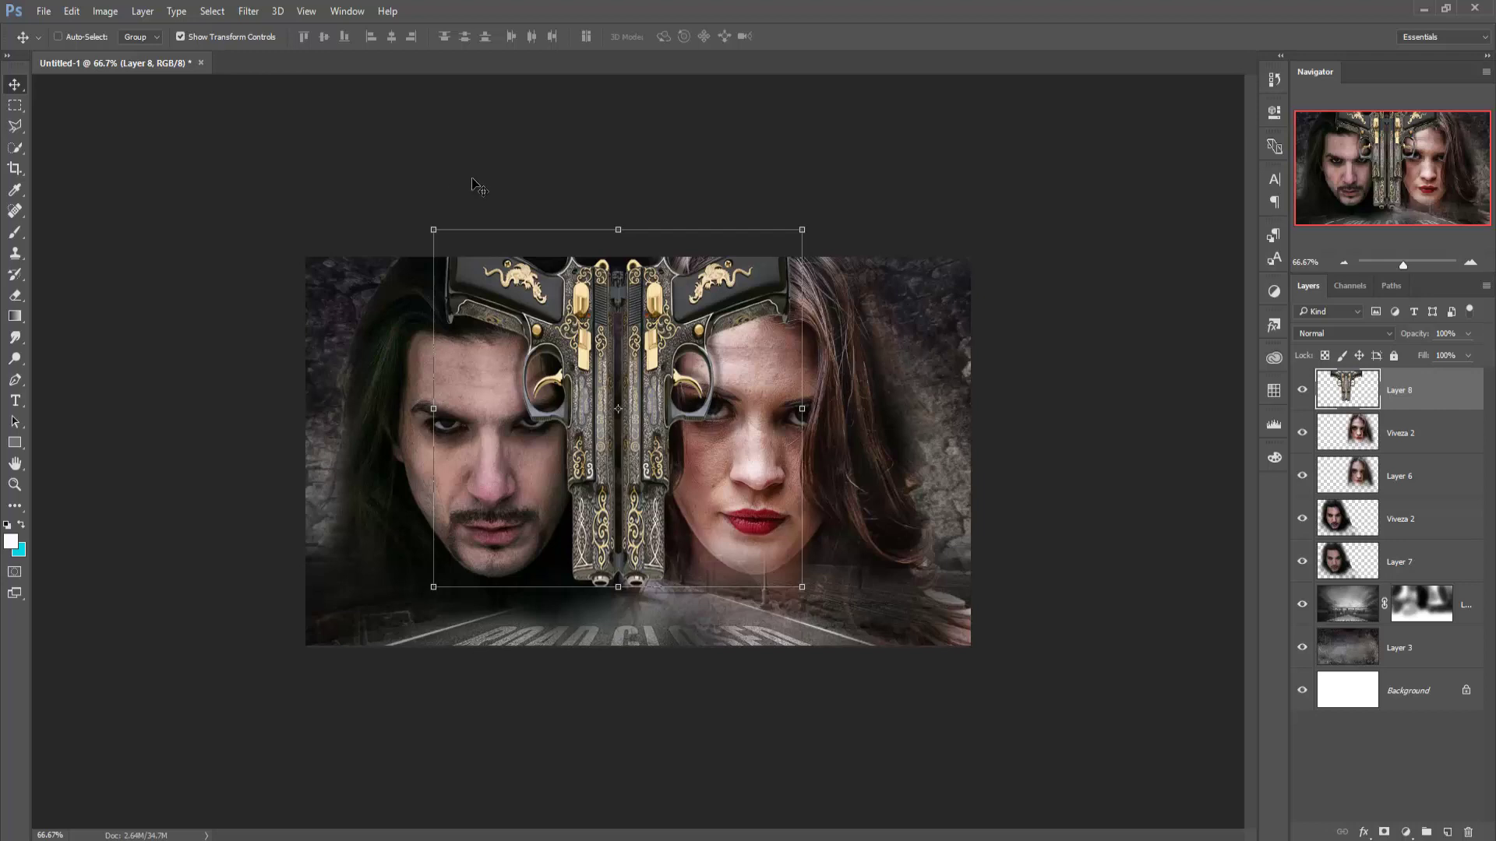
- Select the woman's upper Viveza 2 layer for filtering
left_click(246, 13)
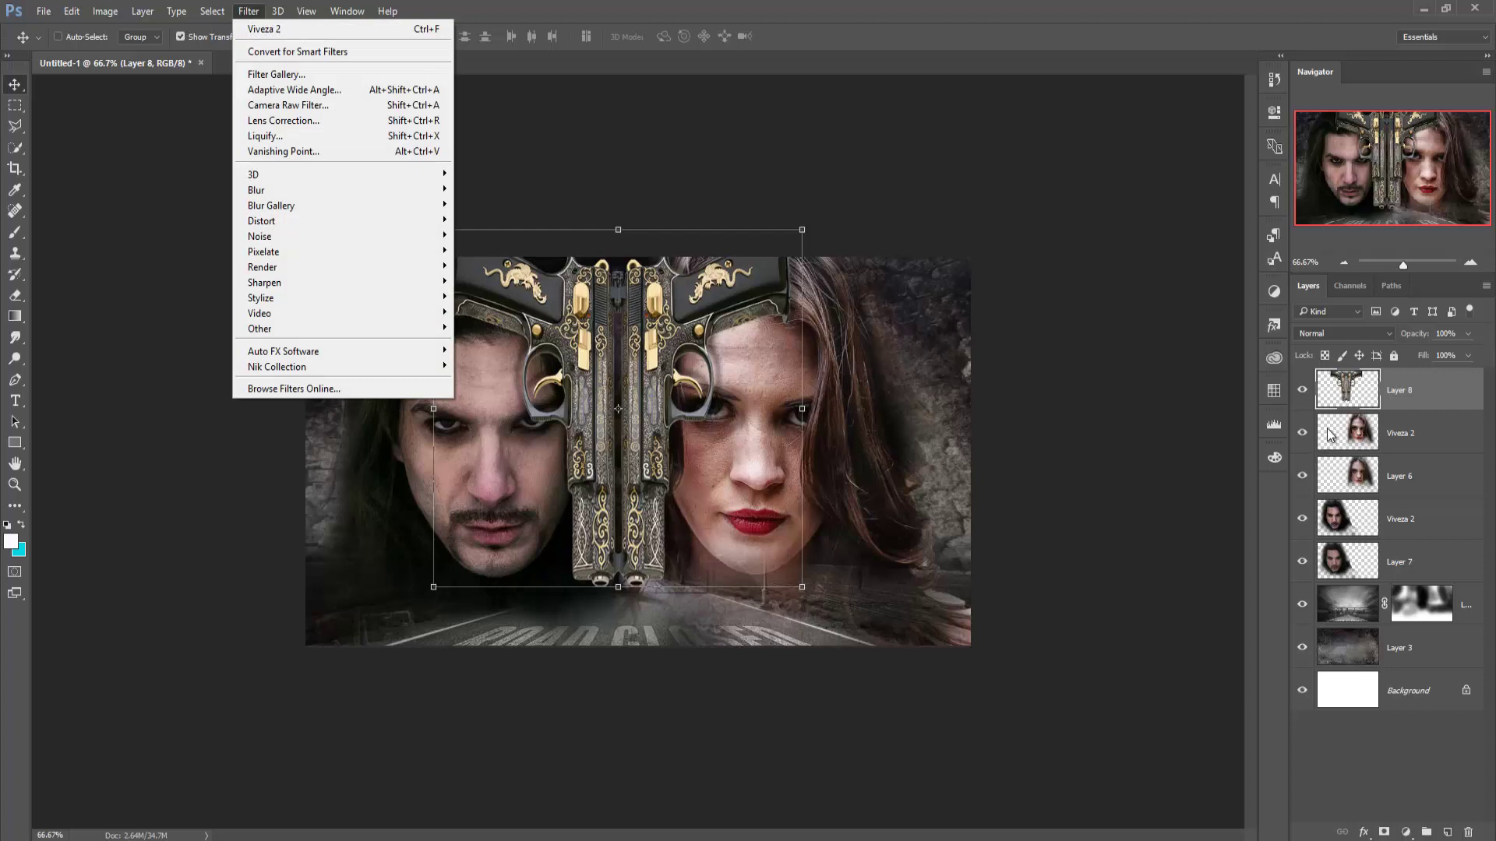
left_click(1353, 440)
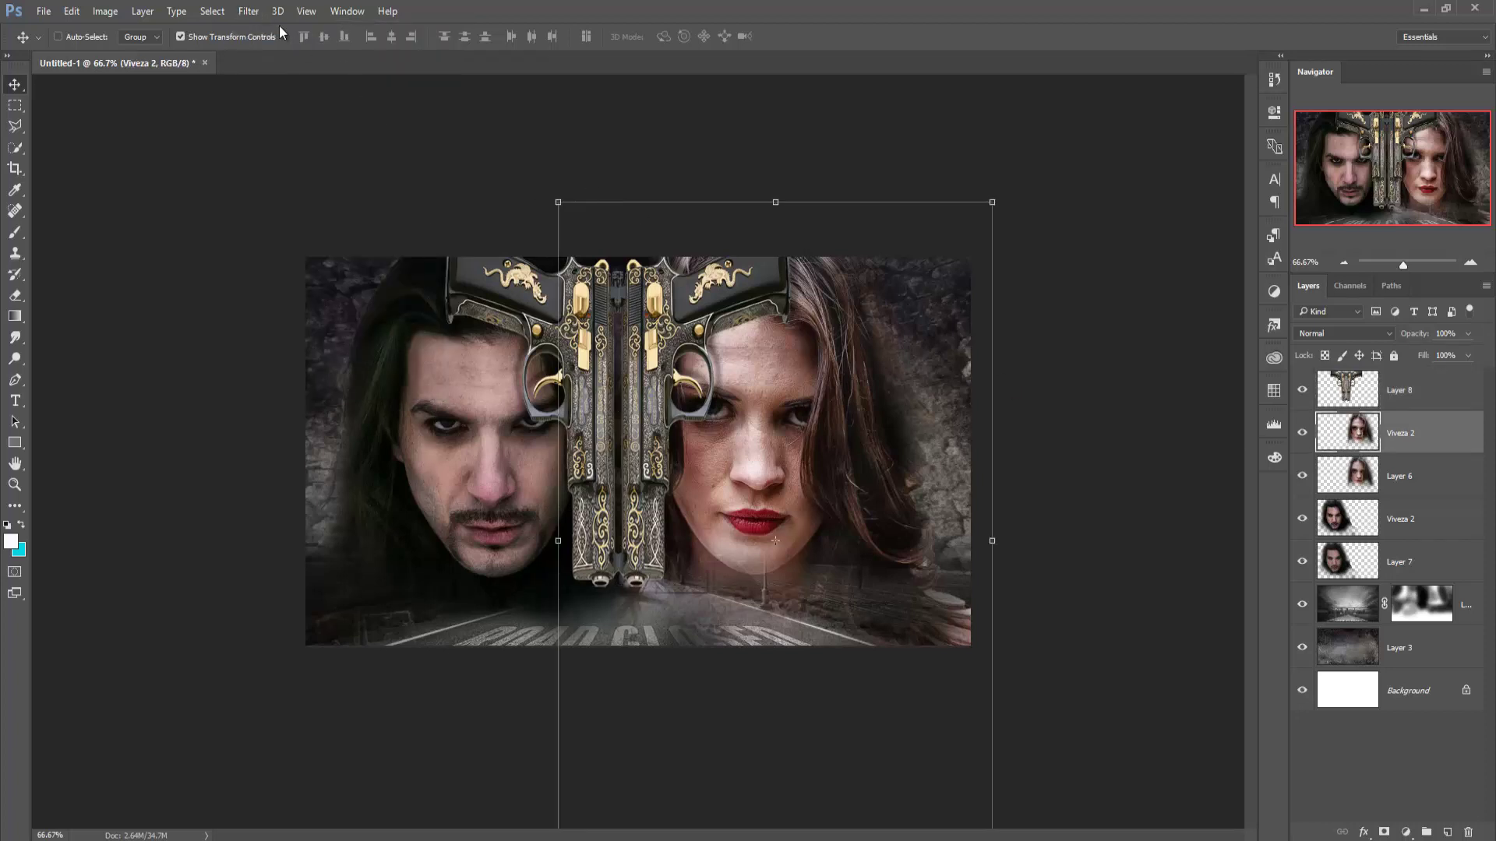
left_click(252, 11)
- Give the woman's Viveza 2 layer Camera Raw Clarity +55 and Temperature +2
left_click(292, 107)
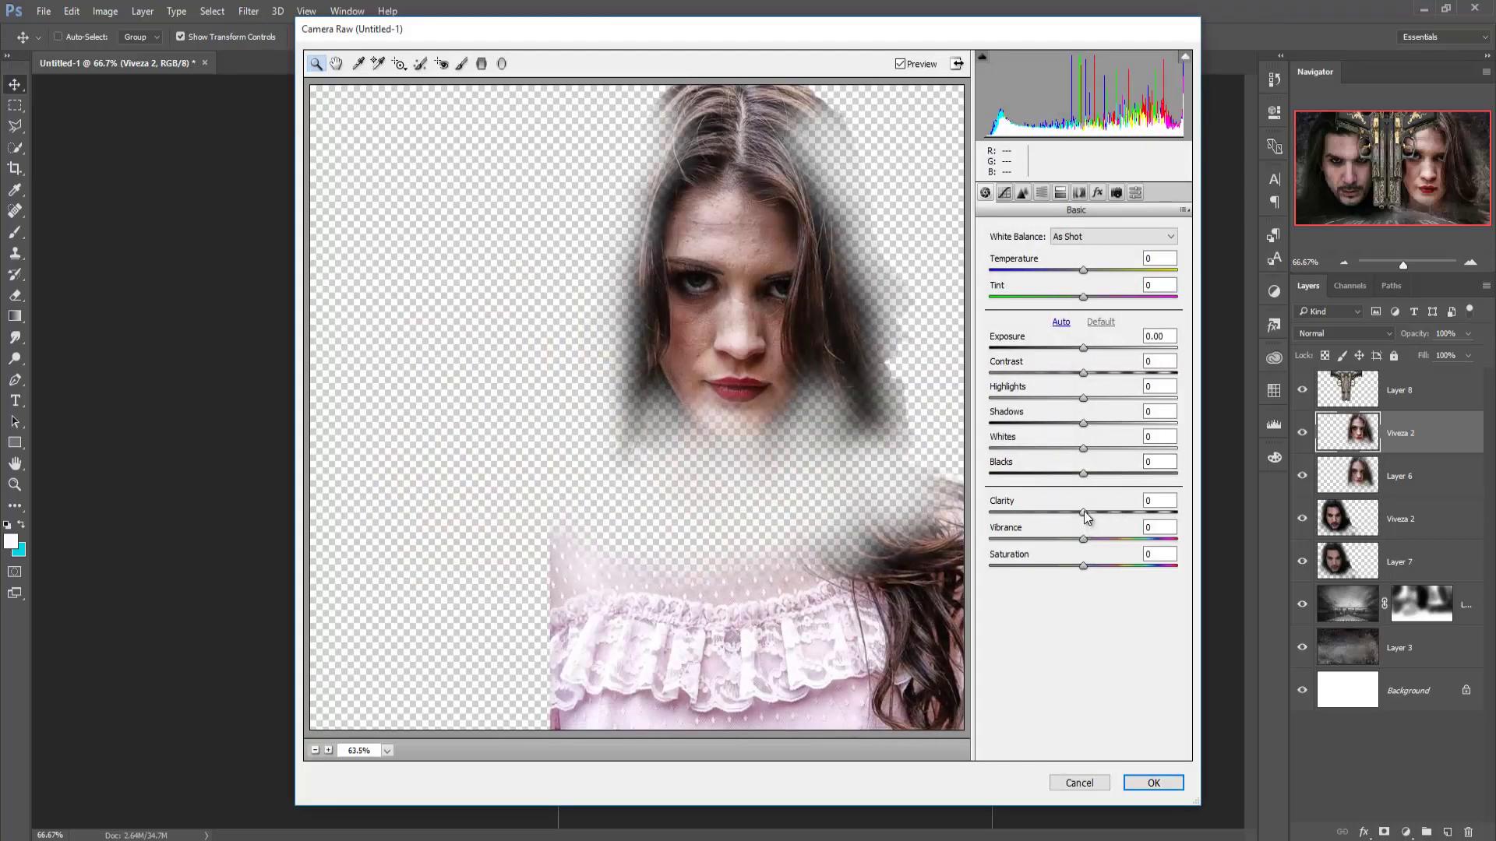
mouse_move(1083, 513)
left_mouse_down()
mouse_move(1156, 527)
mouse_move(1134, 512)
left_mouse_up()
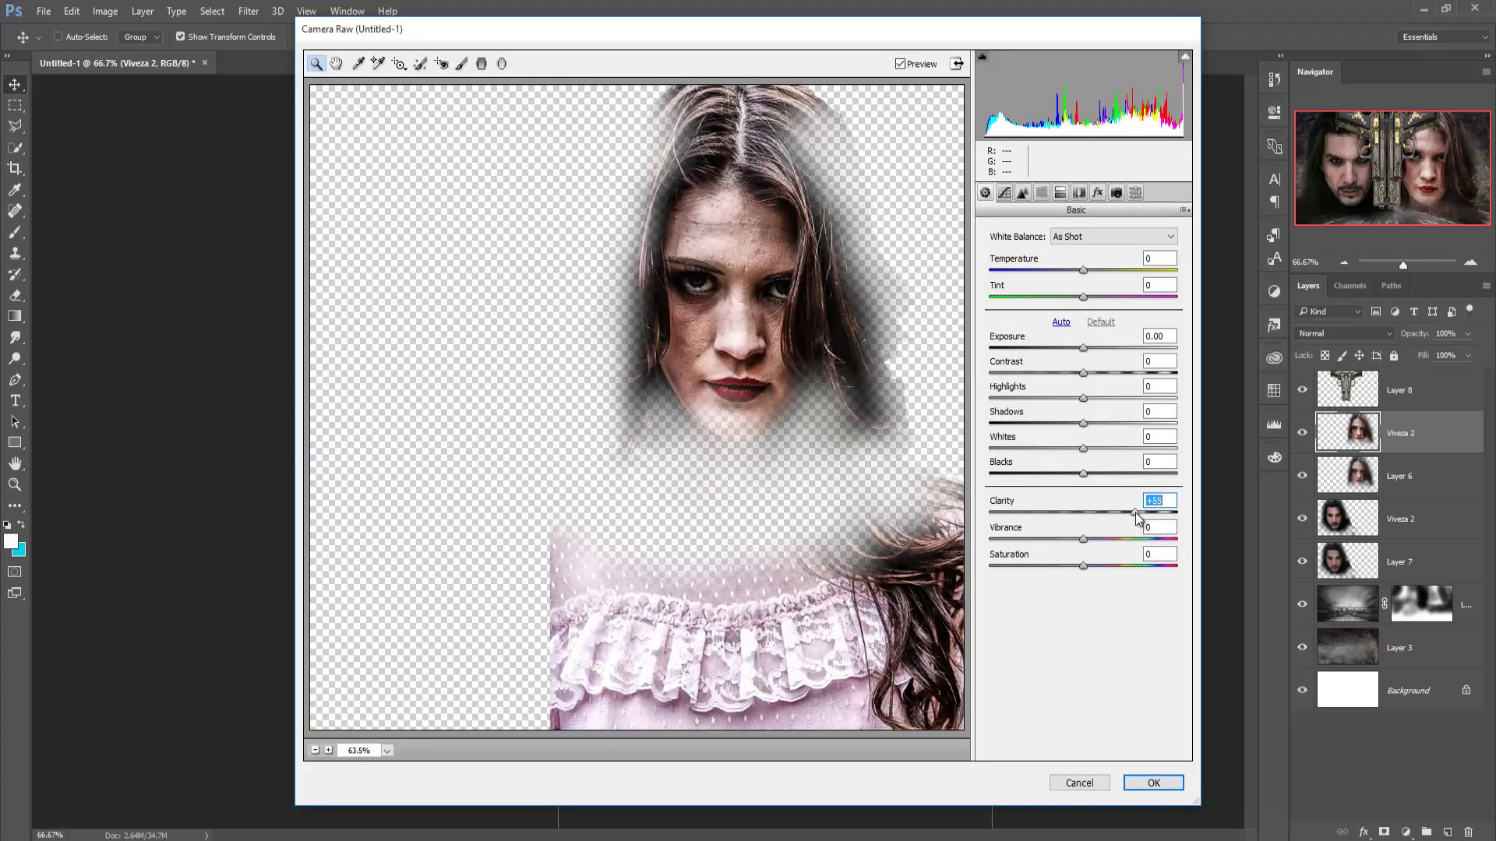
left_click(1085, 270)
left_click_drag(1087, 272, 1090, 271)
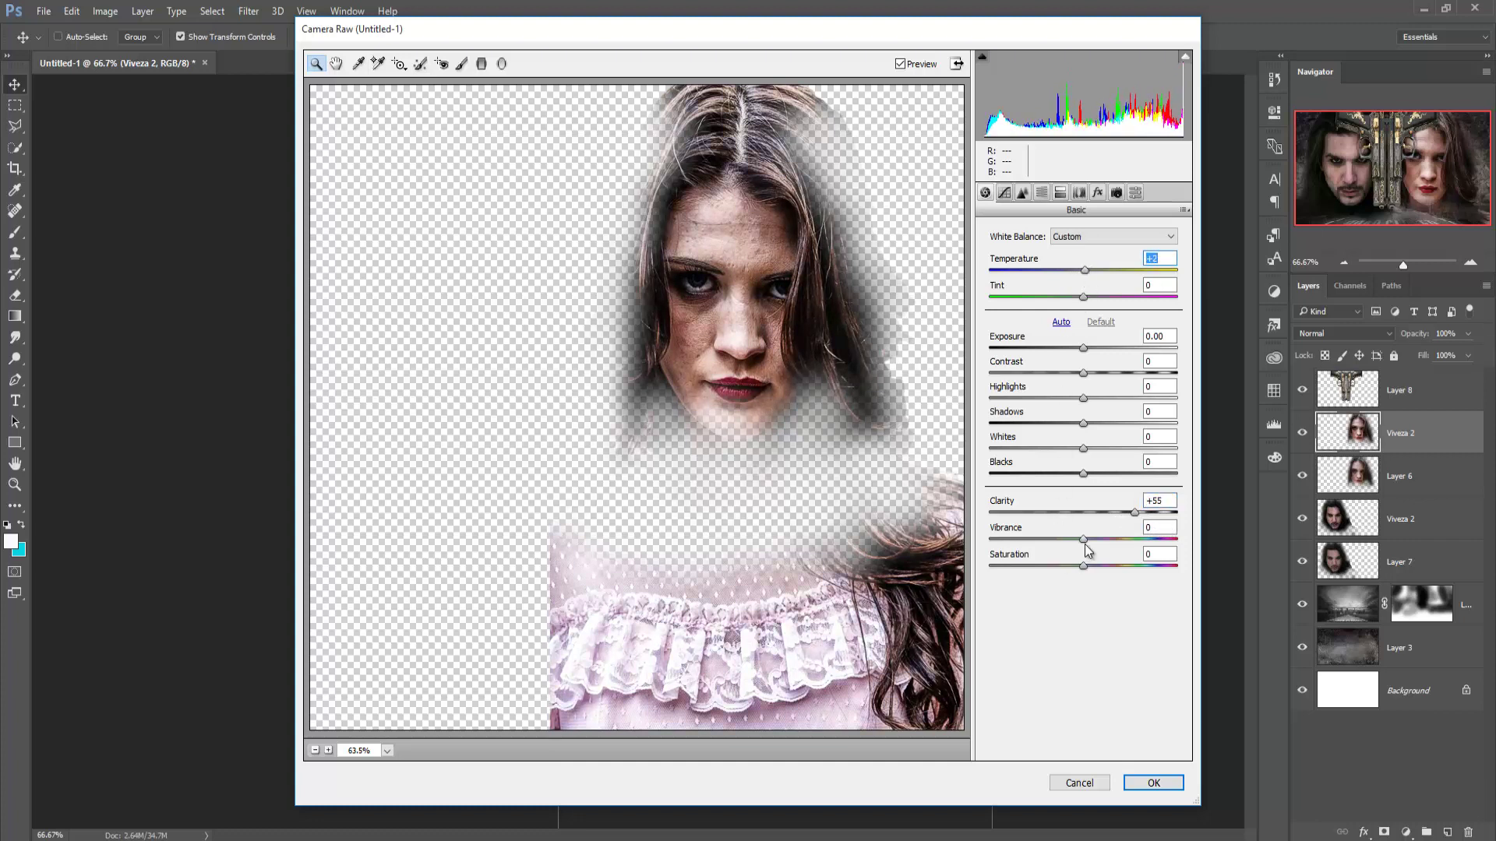
left_click(1140, 785)
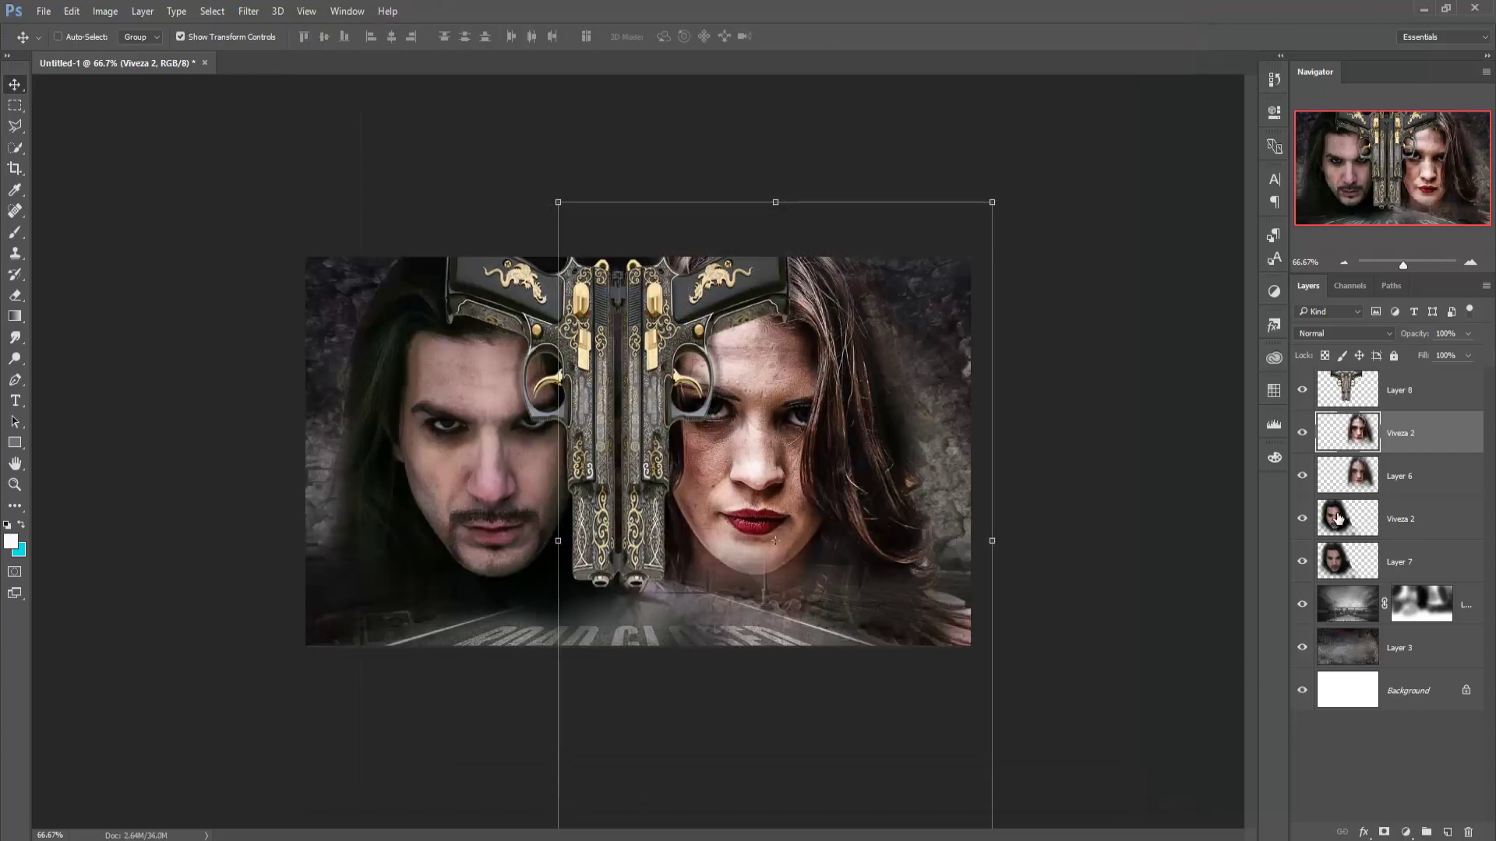
- Give the man's Viveza 2 layer Camera Raw Clarity +81 and a cooler Temperature
left_click(1352, 523)
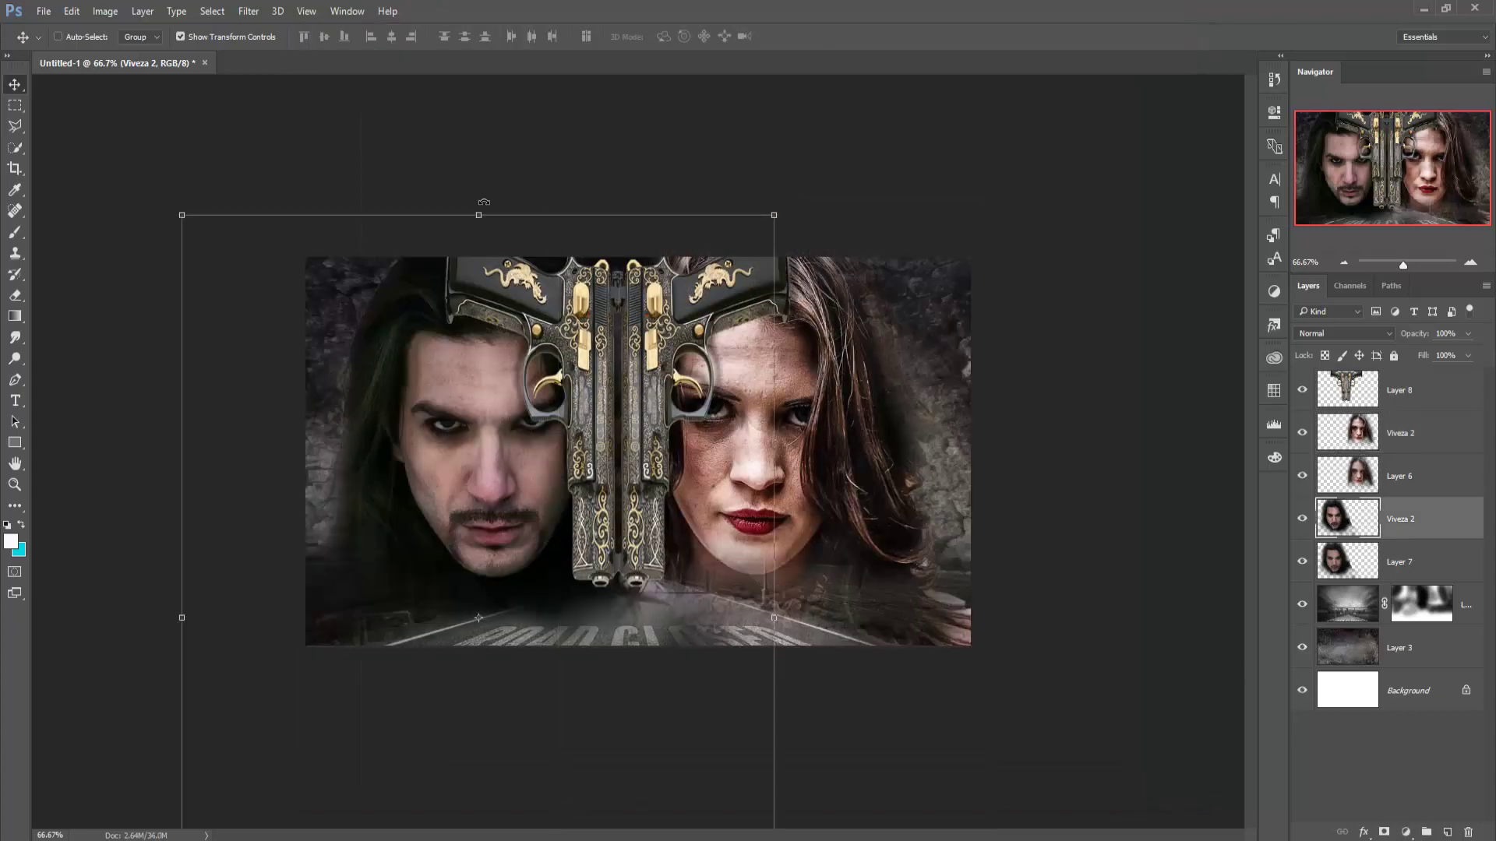
left_click(250, 11)
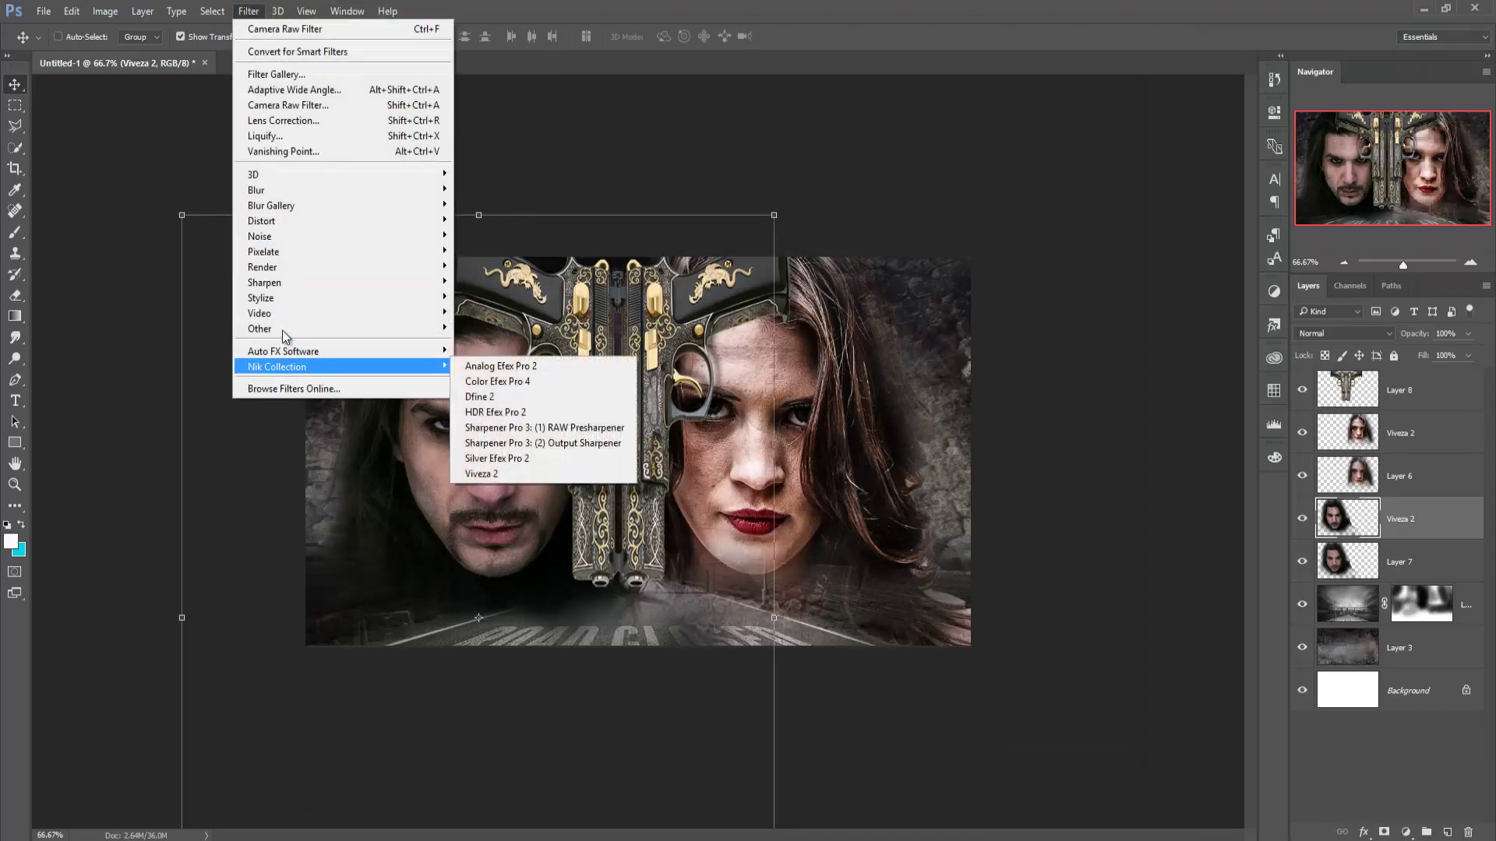
left_click(294, 106)
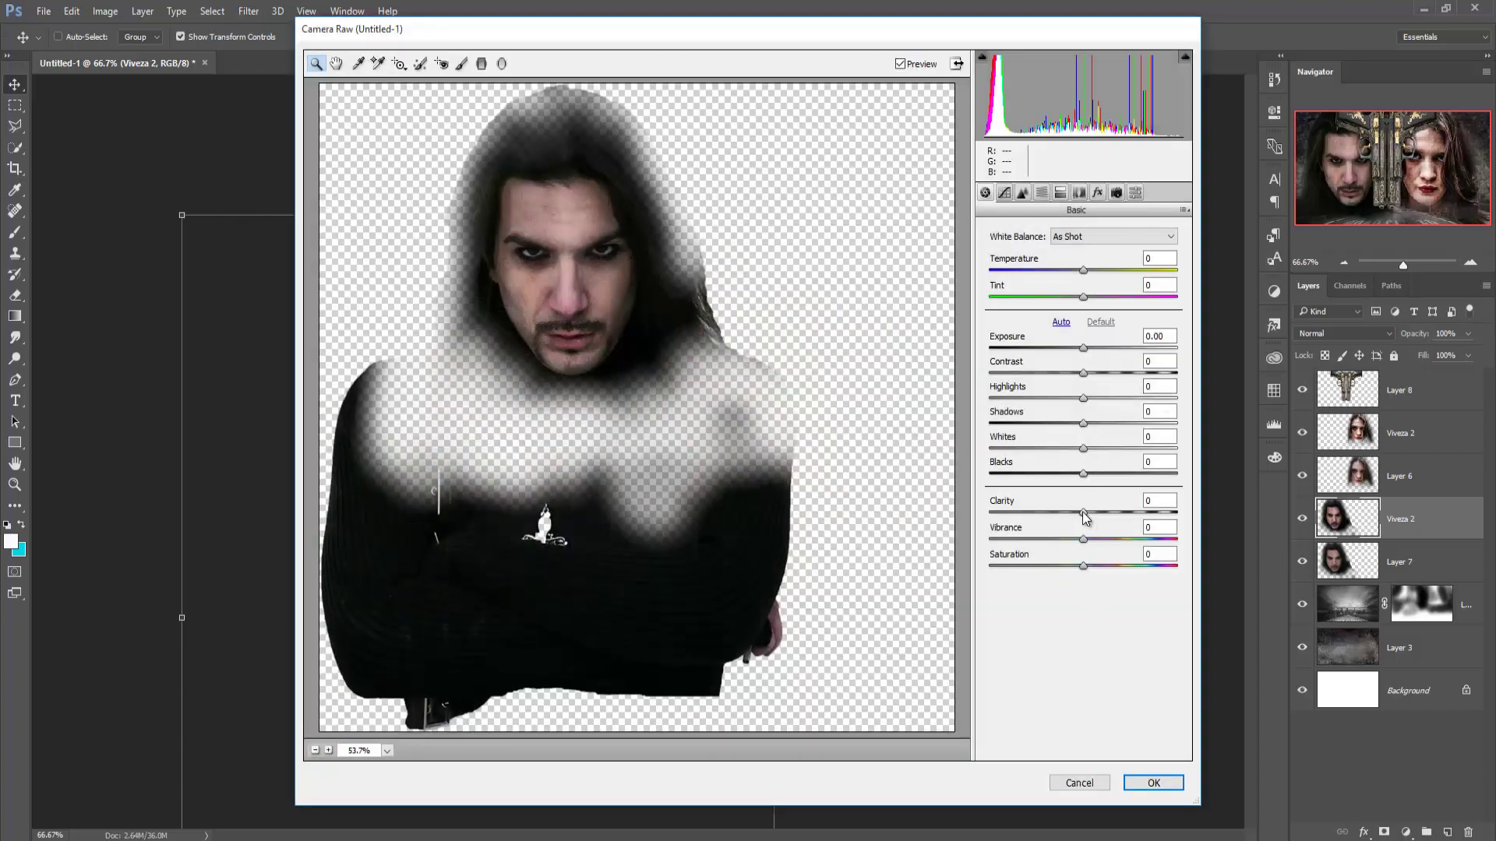
left_click_drag(1084, 513, 1153, 516)
left_click(1084, 271)
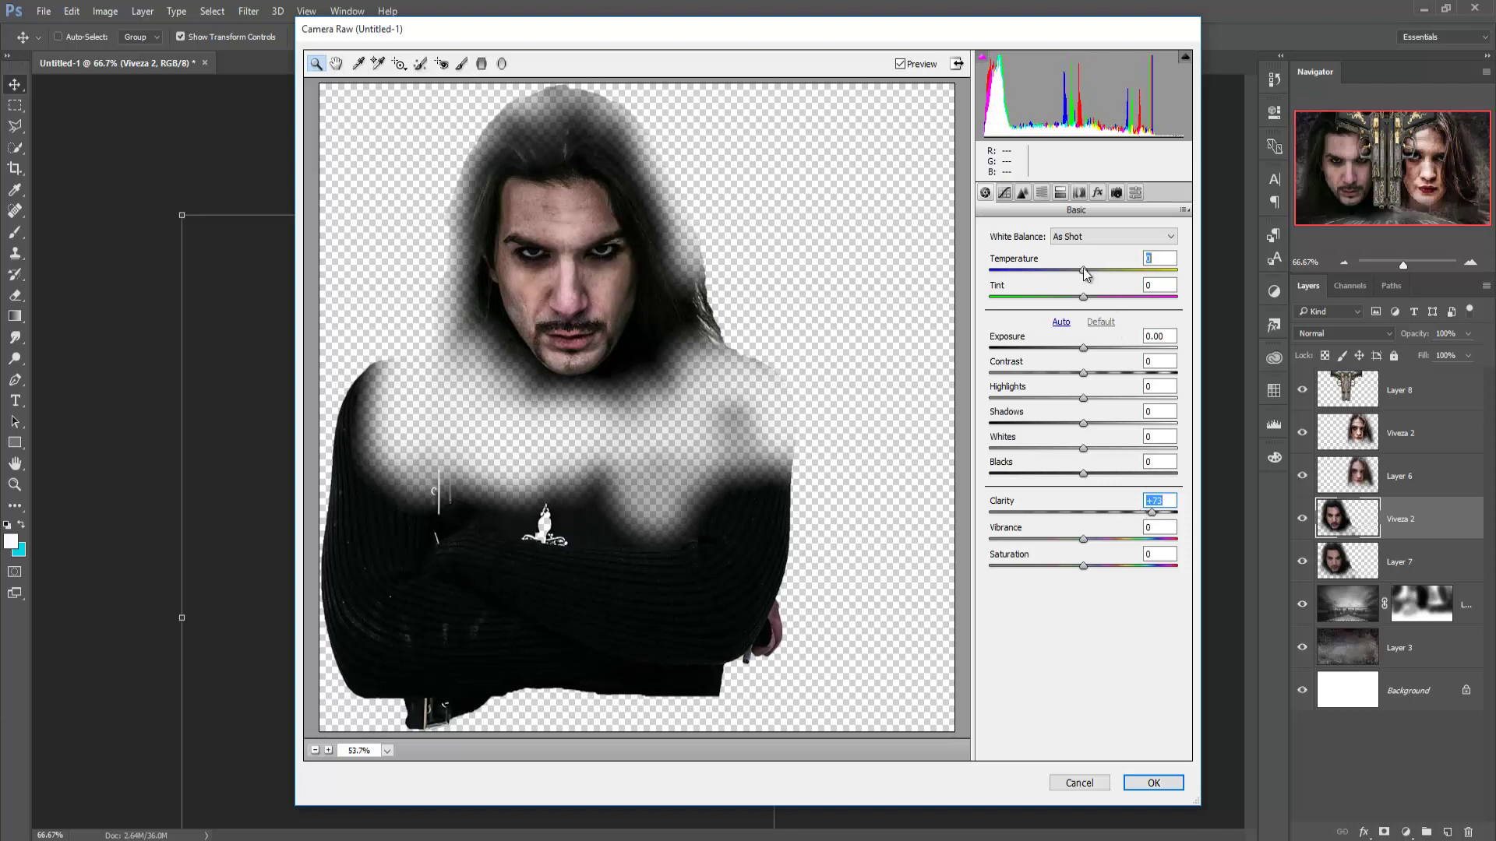
left_click_drag(1084, 270, 1076, 340)
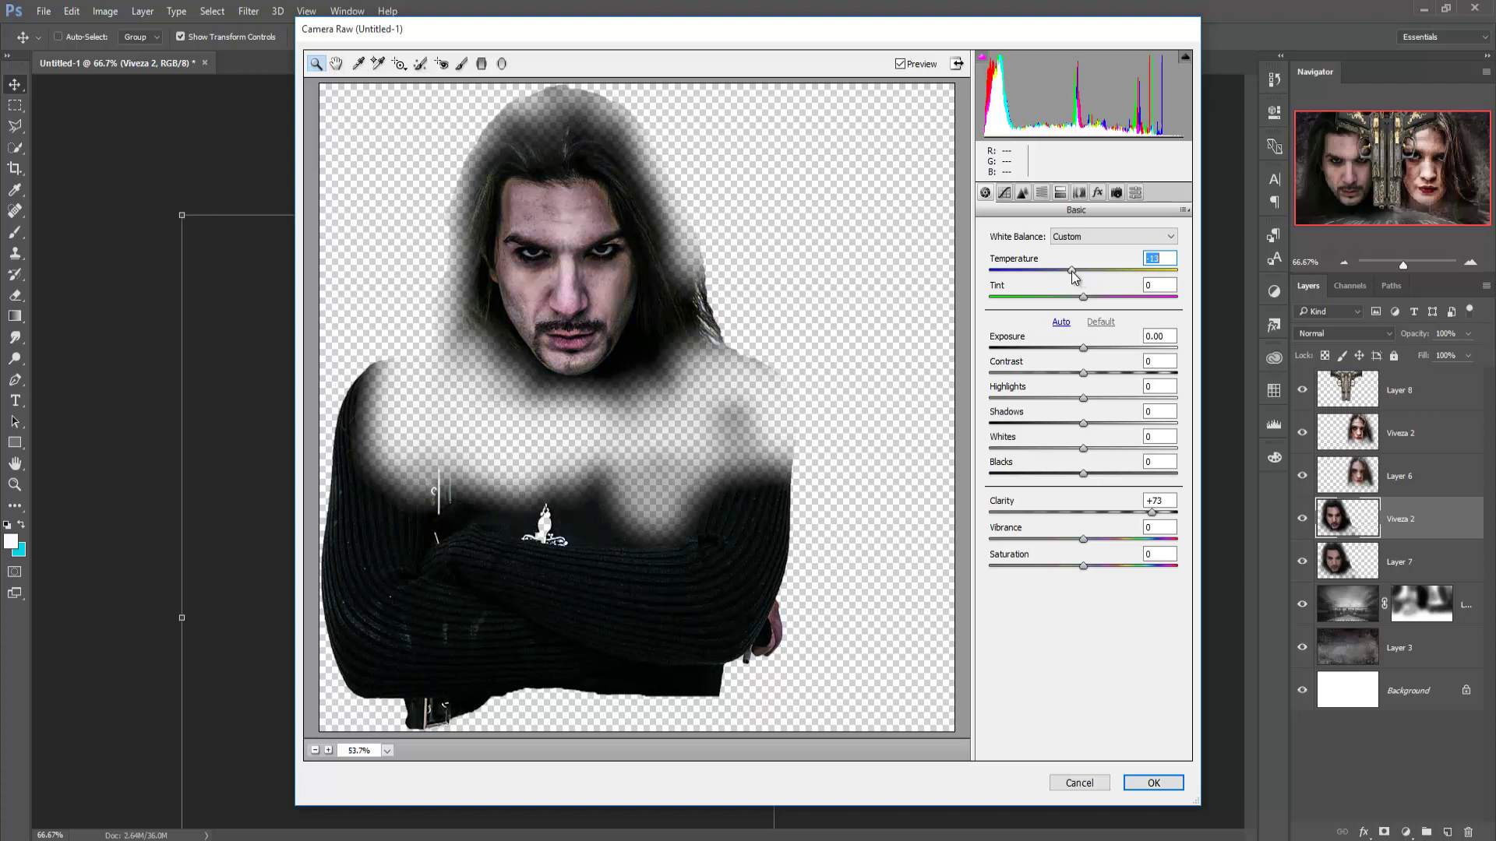
left_click_drag(1152, 513, 1163, 516)
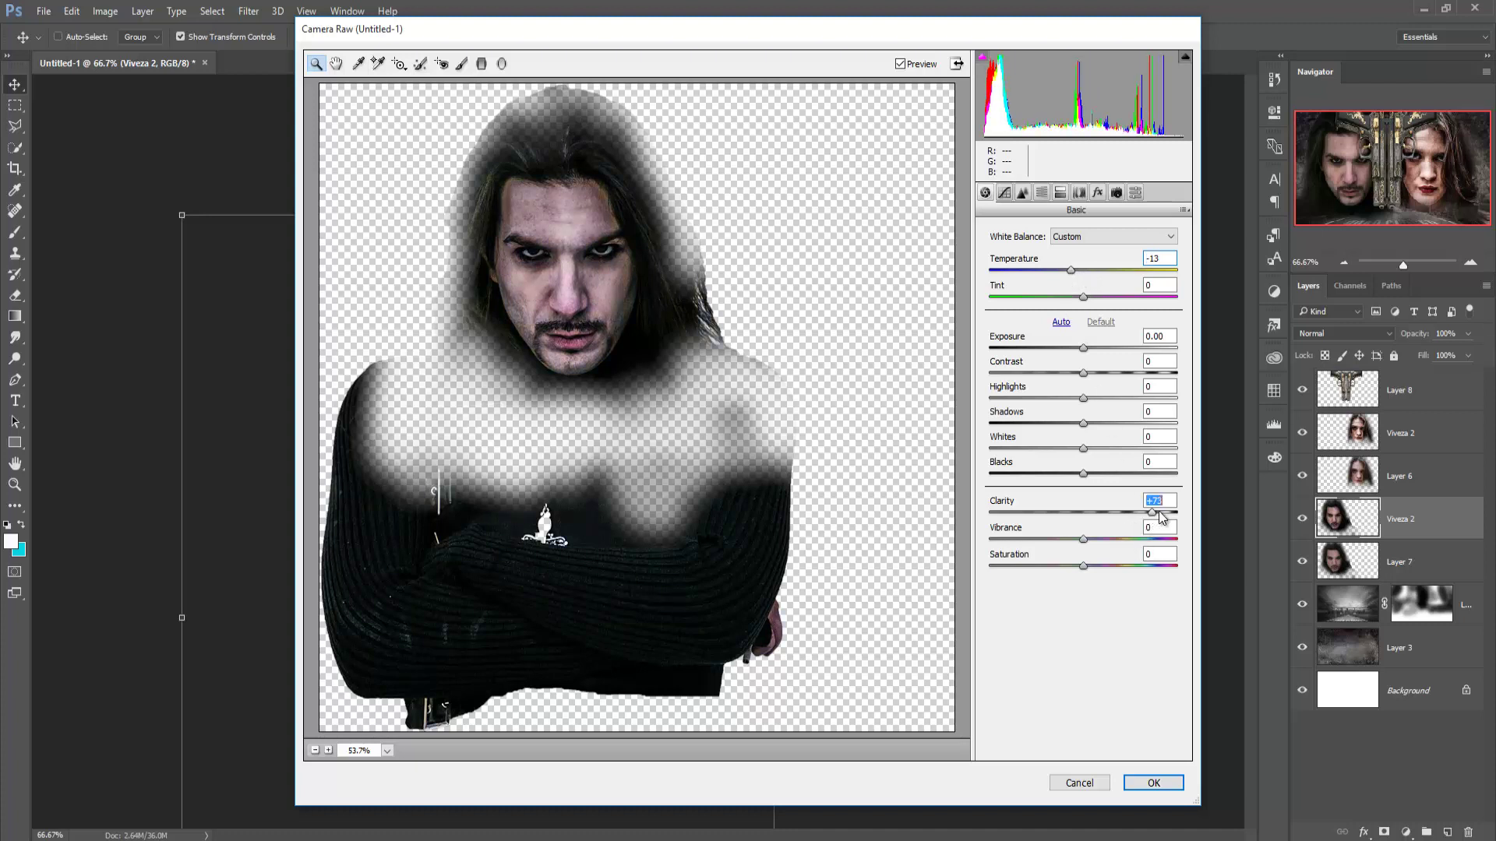
left_click_drag(1072, 270, 1076, 273)
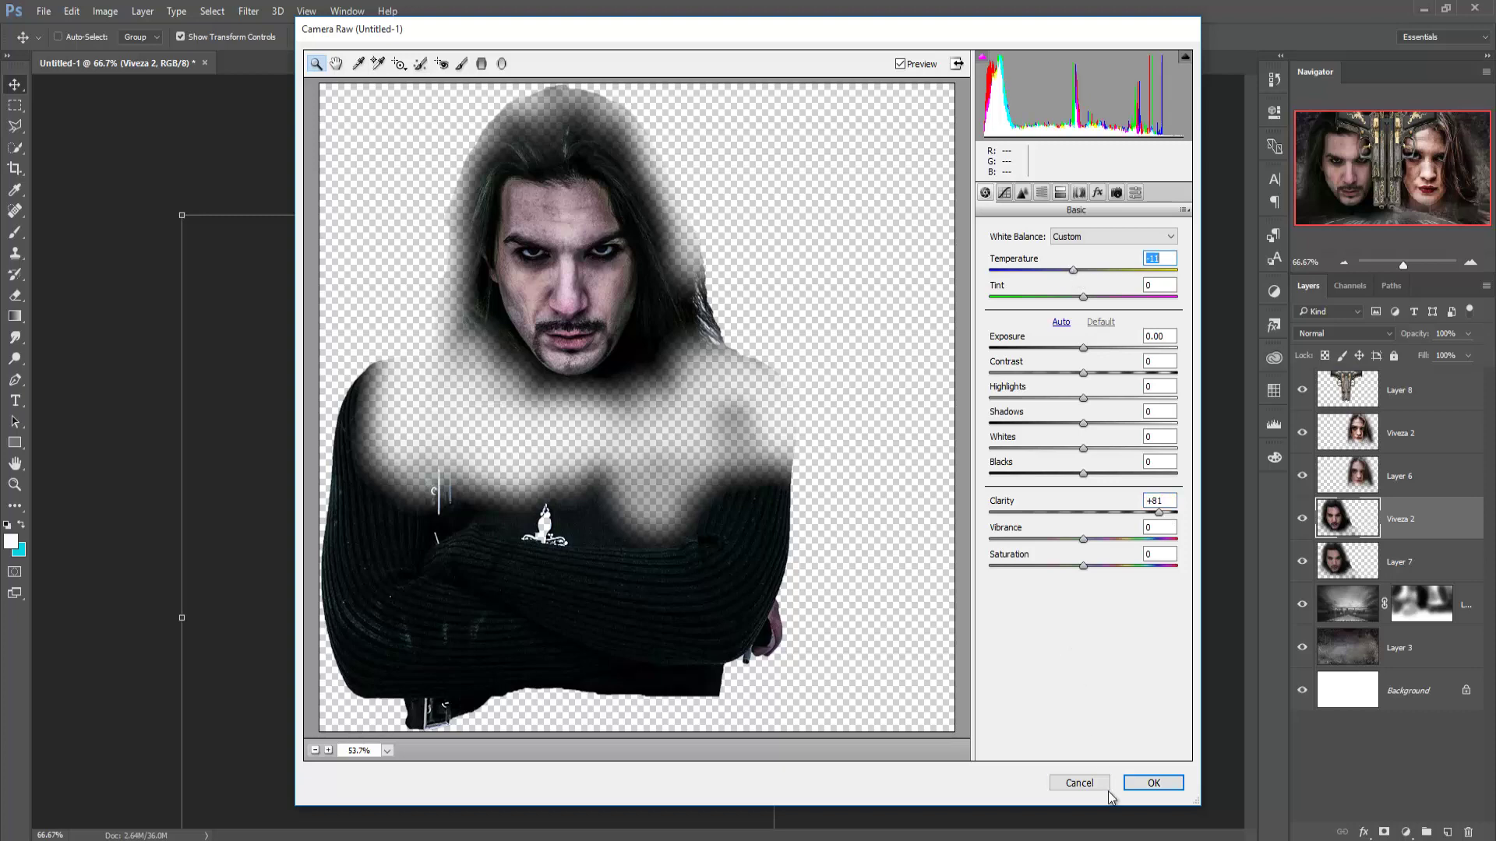
left_click(1136, 780)
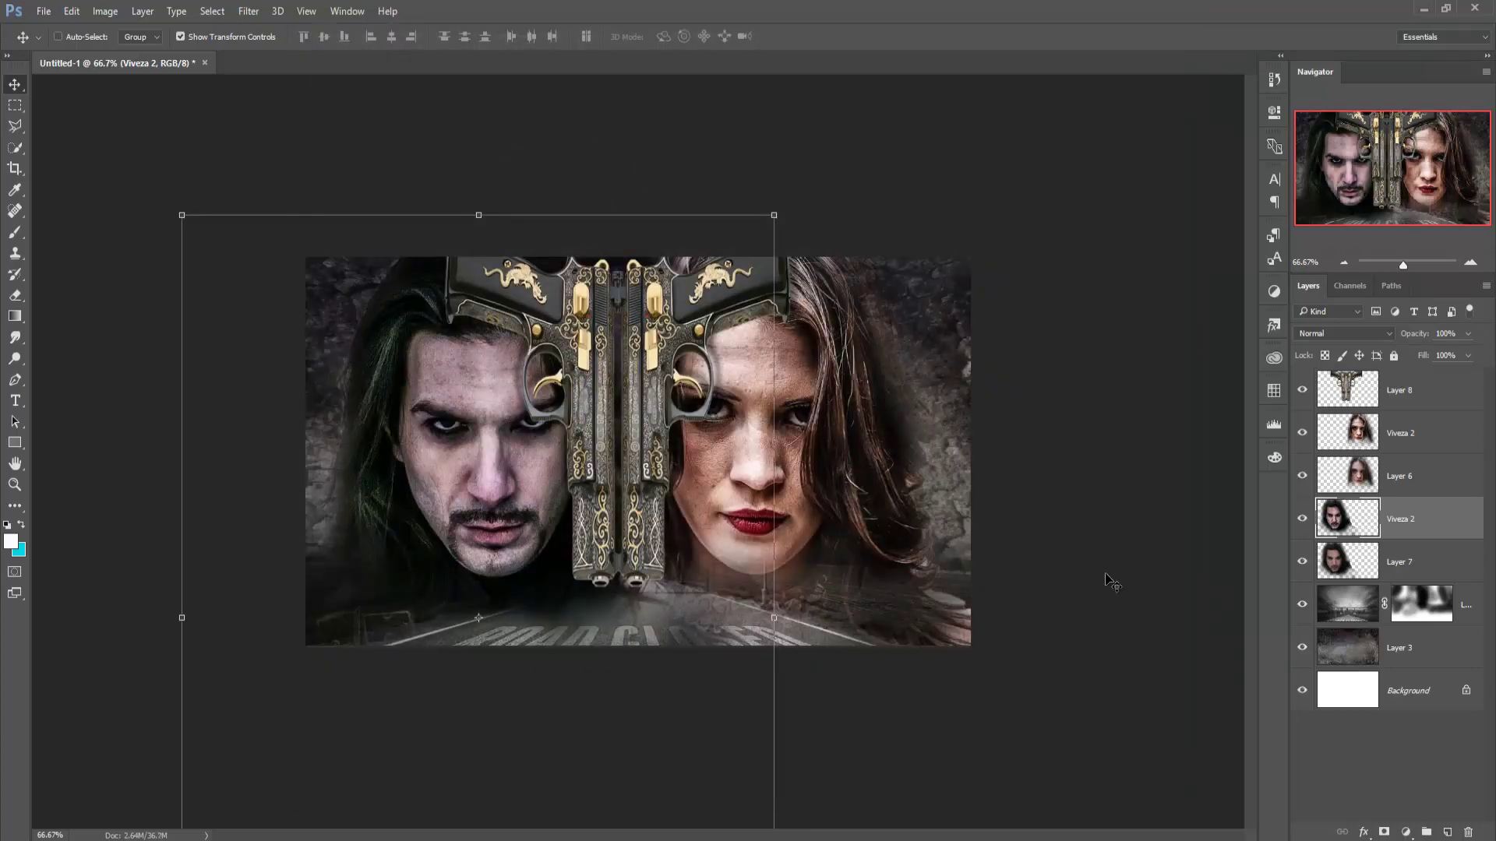
- Apply Color Efex Pro 4 Bleach Bypass (20% Saturation, 45% Contrast) to pistols Layer 8
left_click(1414, 406)
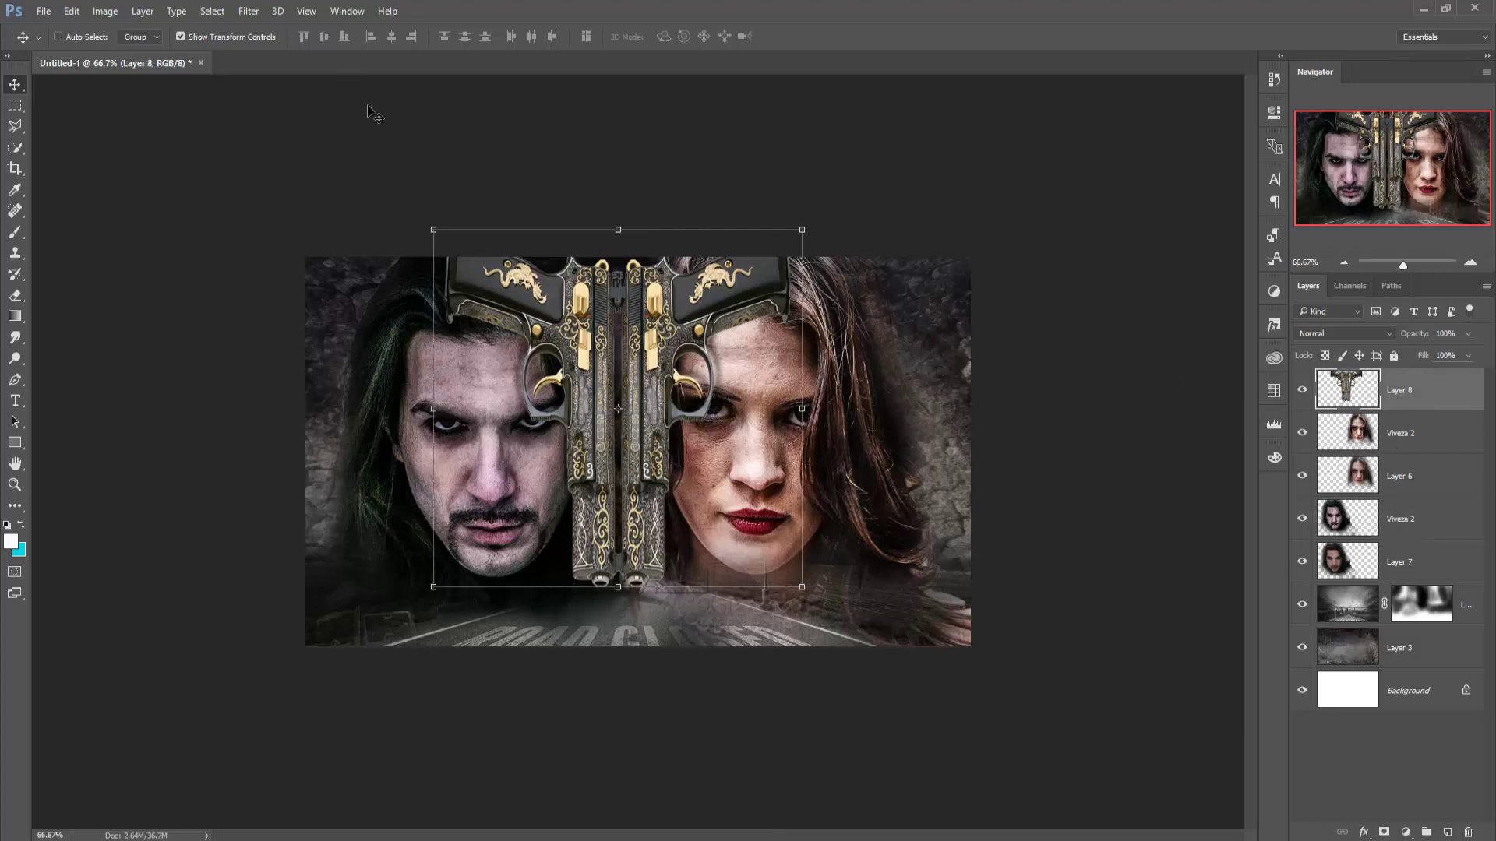
left_click(249, 12)
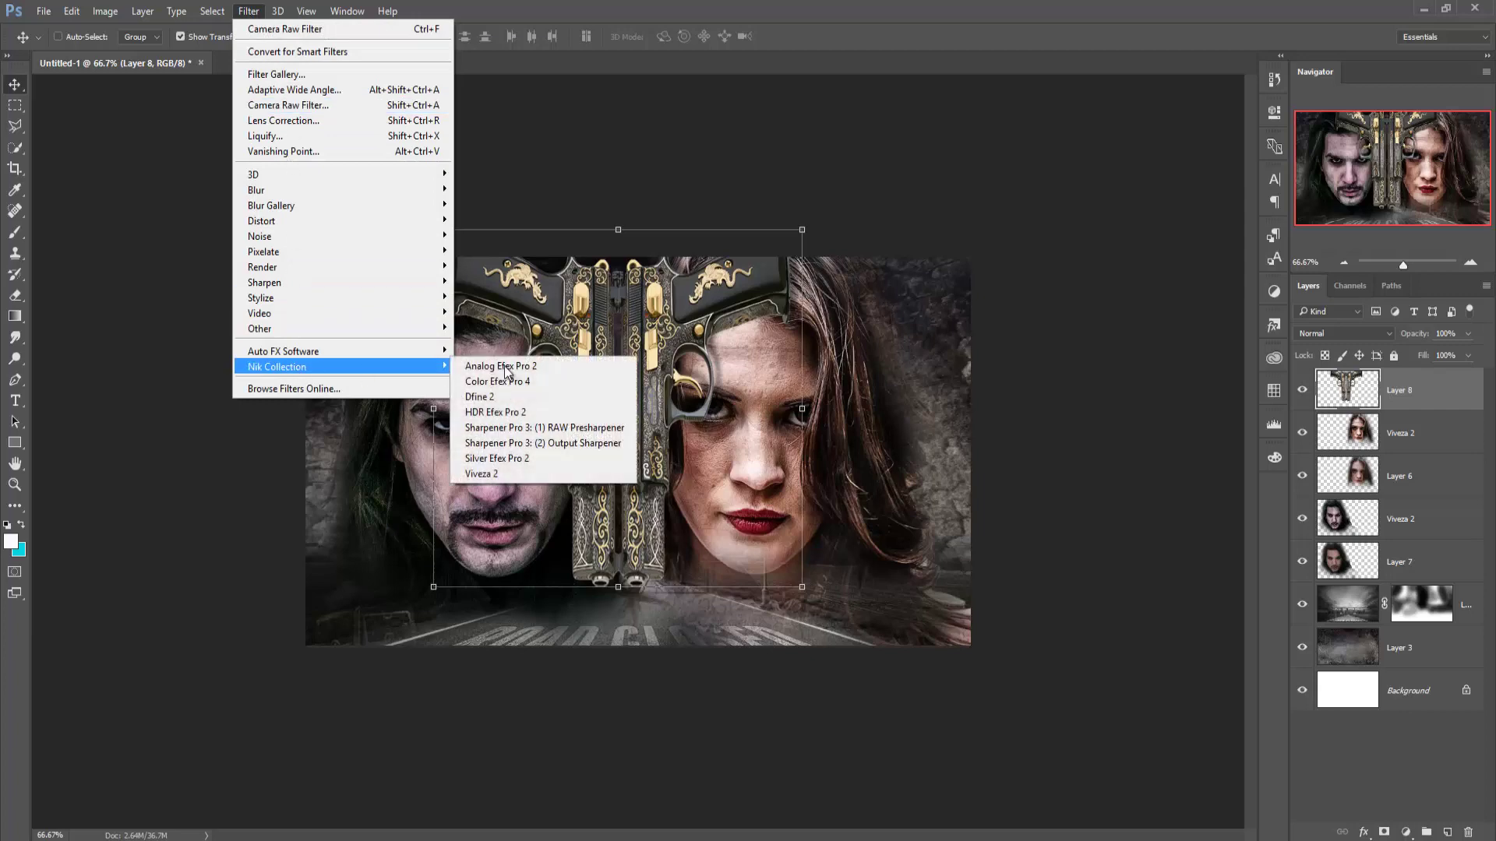
left_click(520, 387)
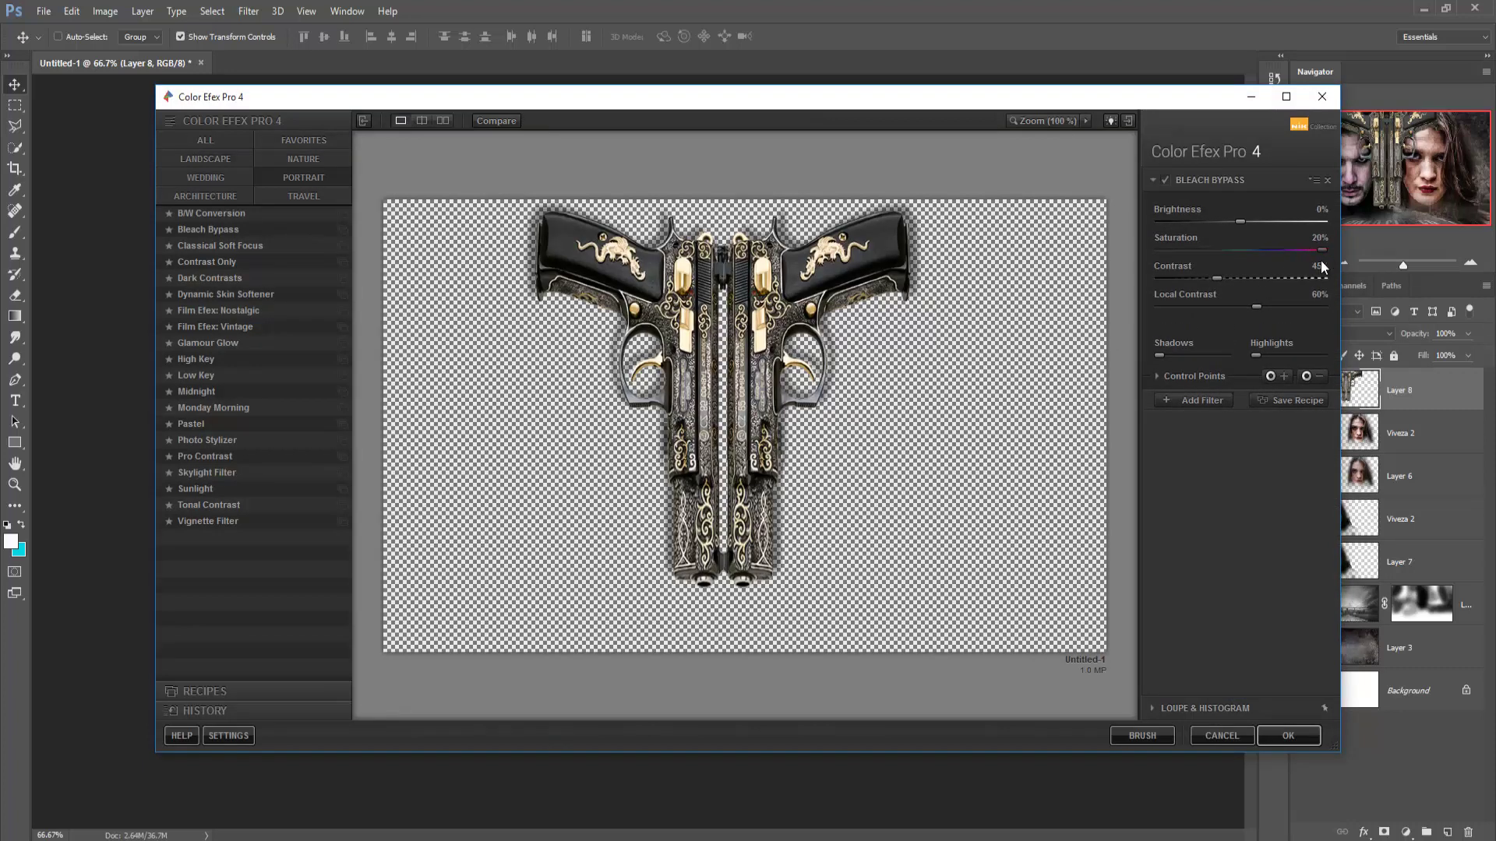
left_click(1278, 727)
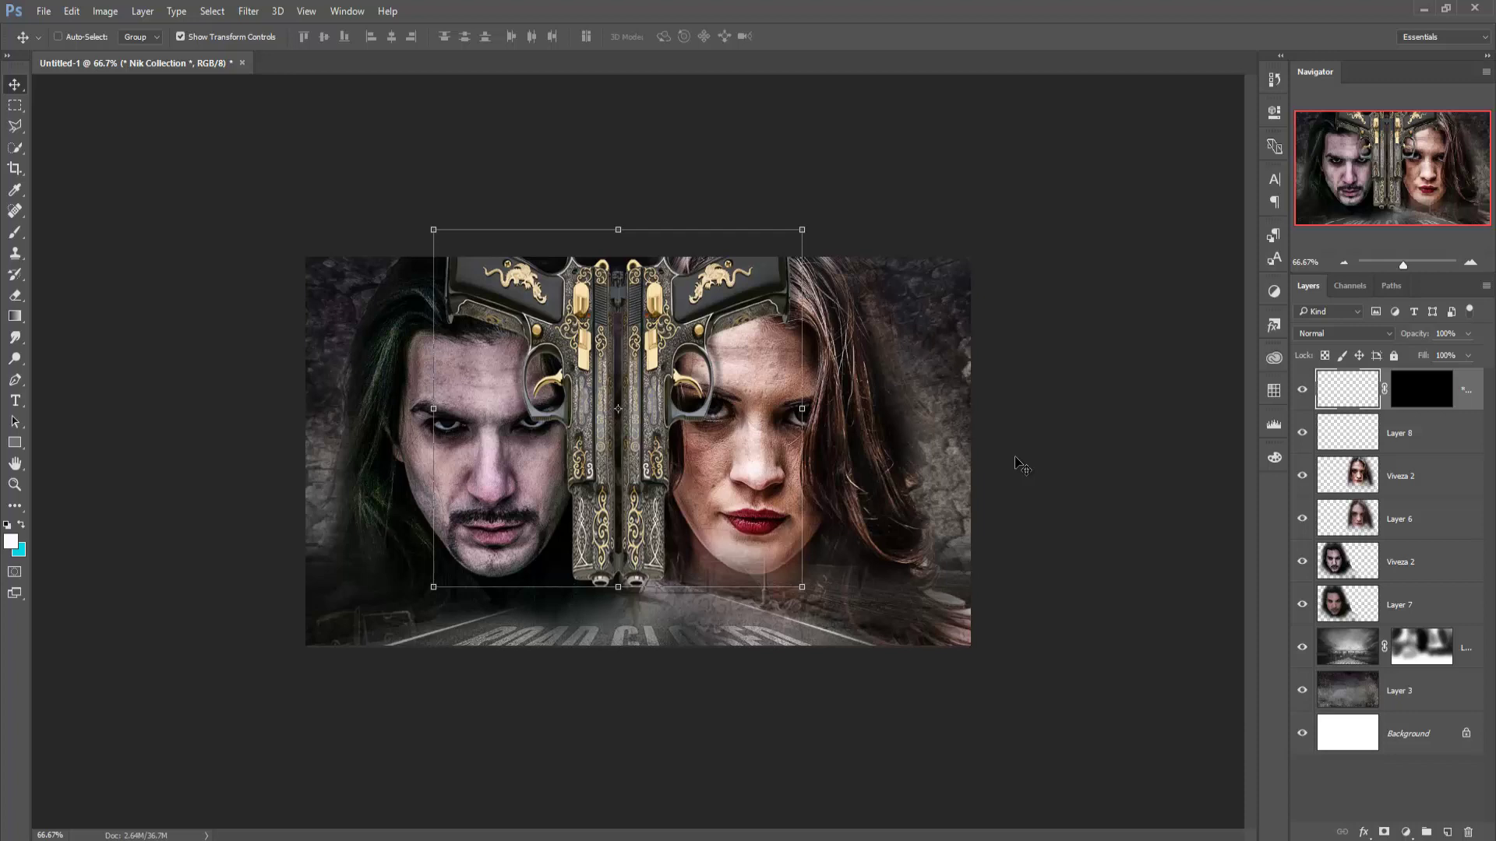
- Hide Layers 6 and 7 and add a Color Balance layer nudging midtones toward red
left_click(1302, 476)
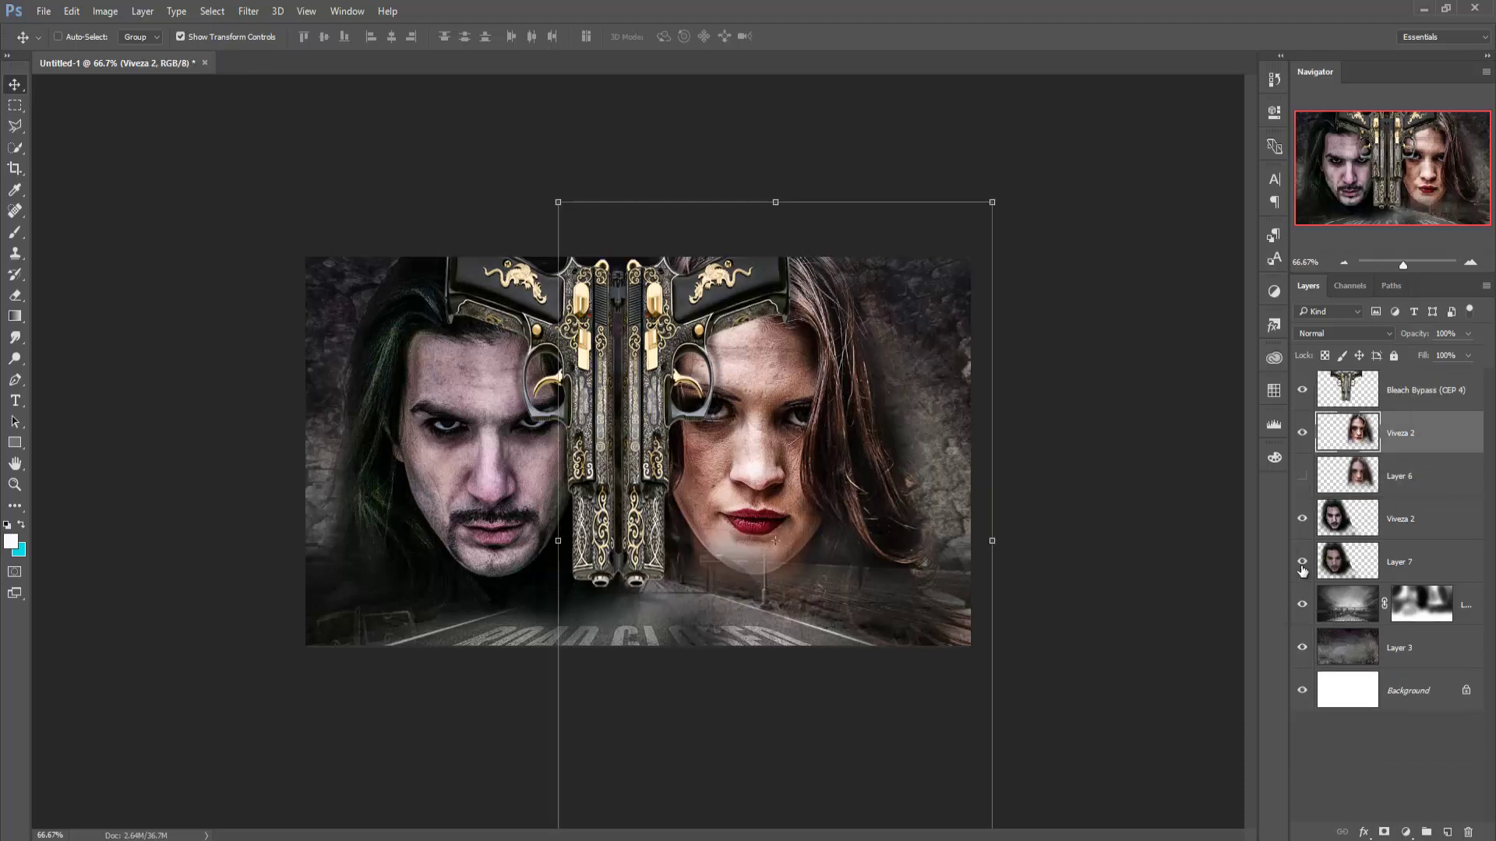
left_click(1302, 561)
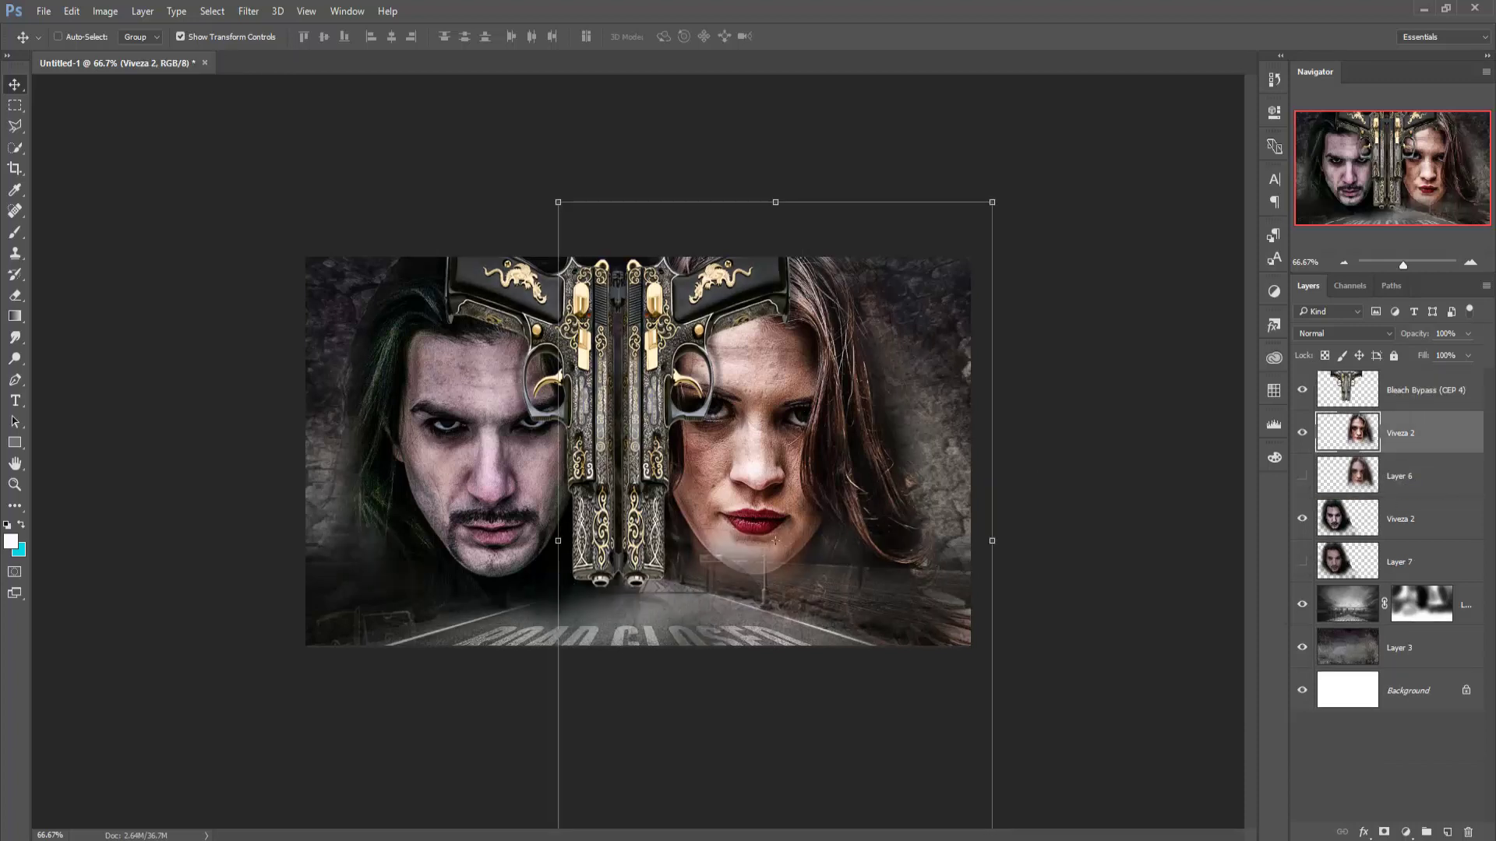
left_click(1434, 392)
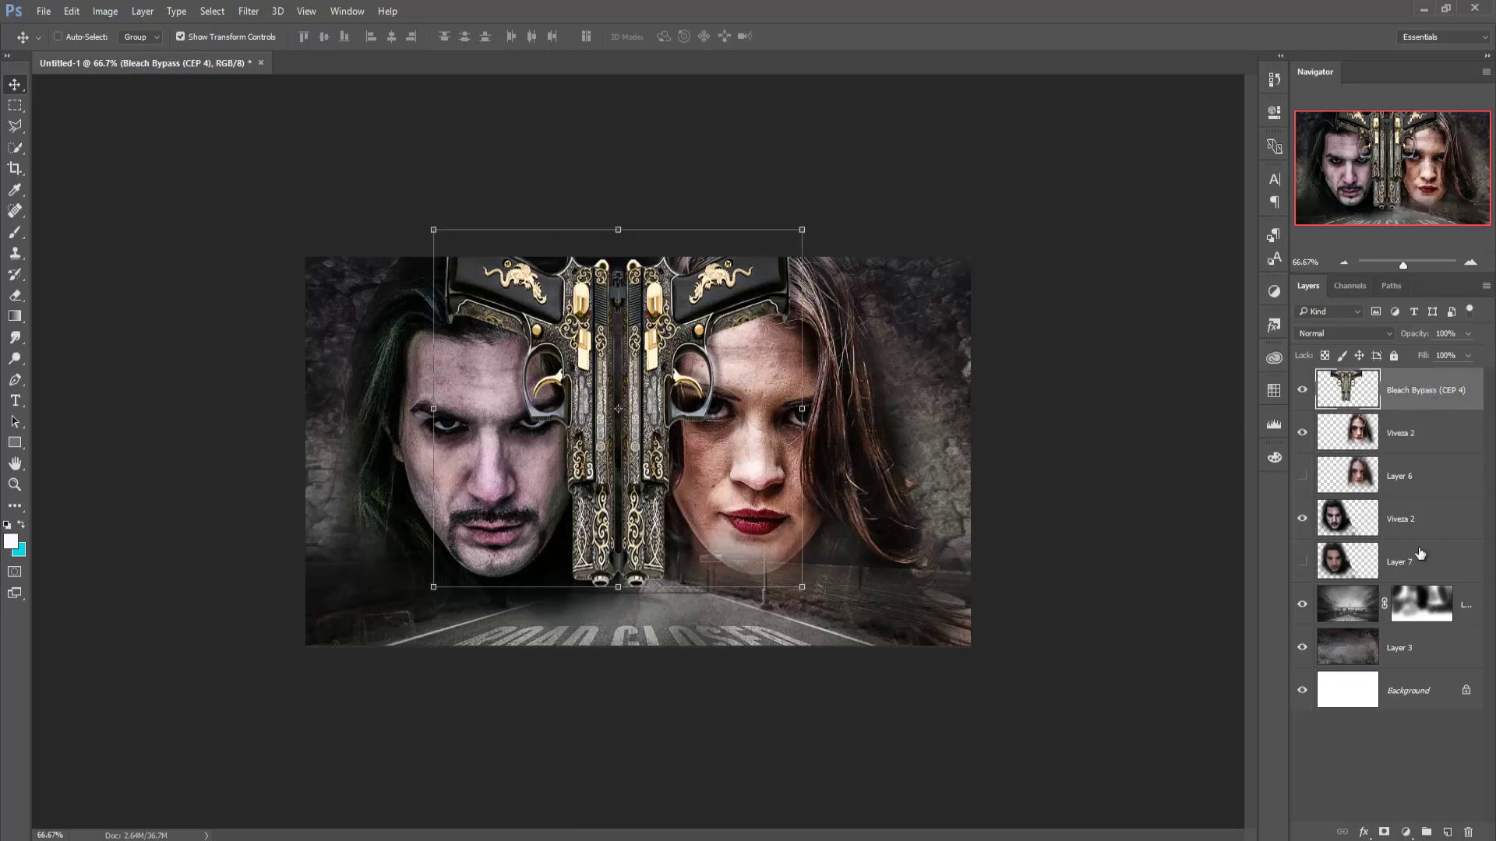
left_click(1405, 832)
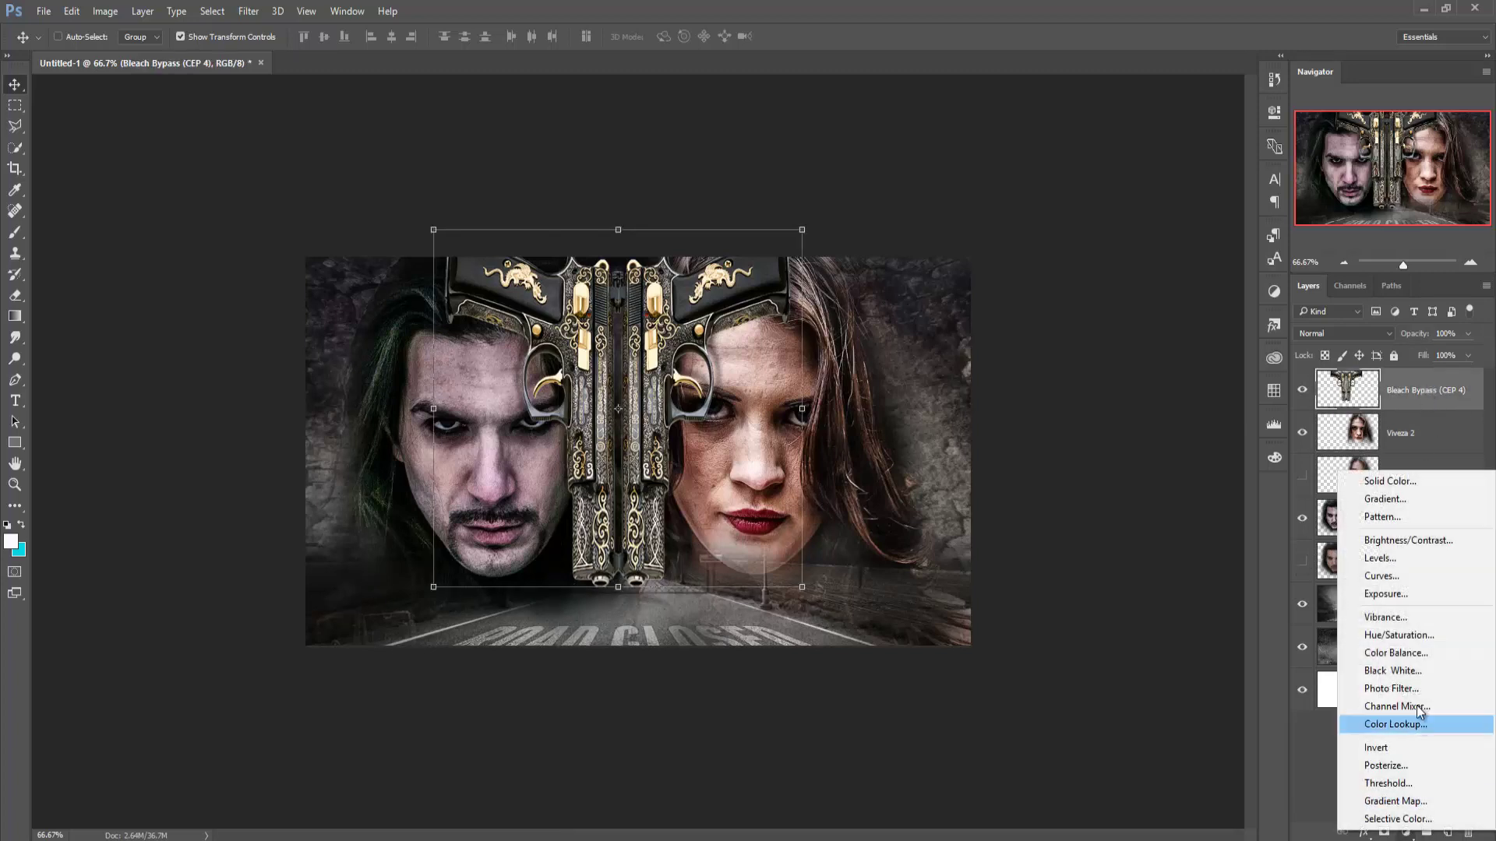
left_click(1407, 652)
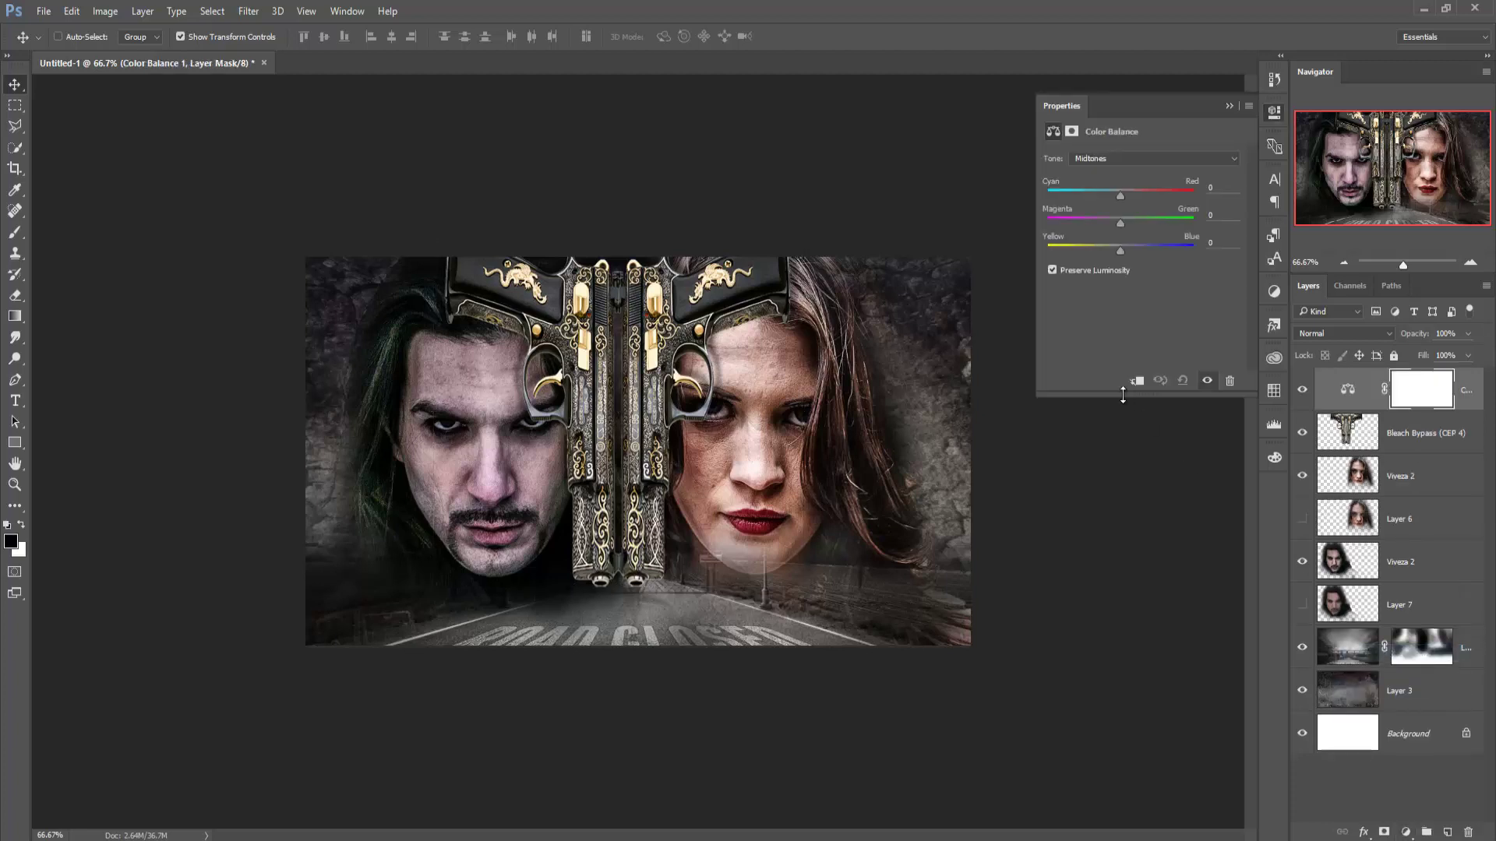
left_click_drag(1122, 195, 1122, 195)
left_click(1229, 108)
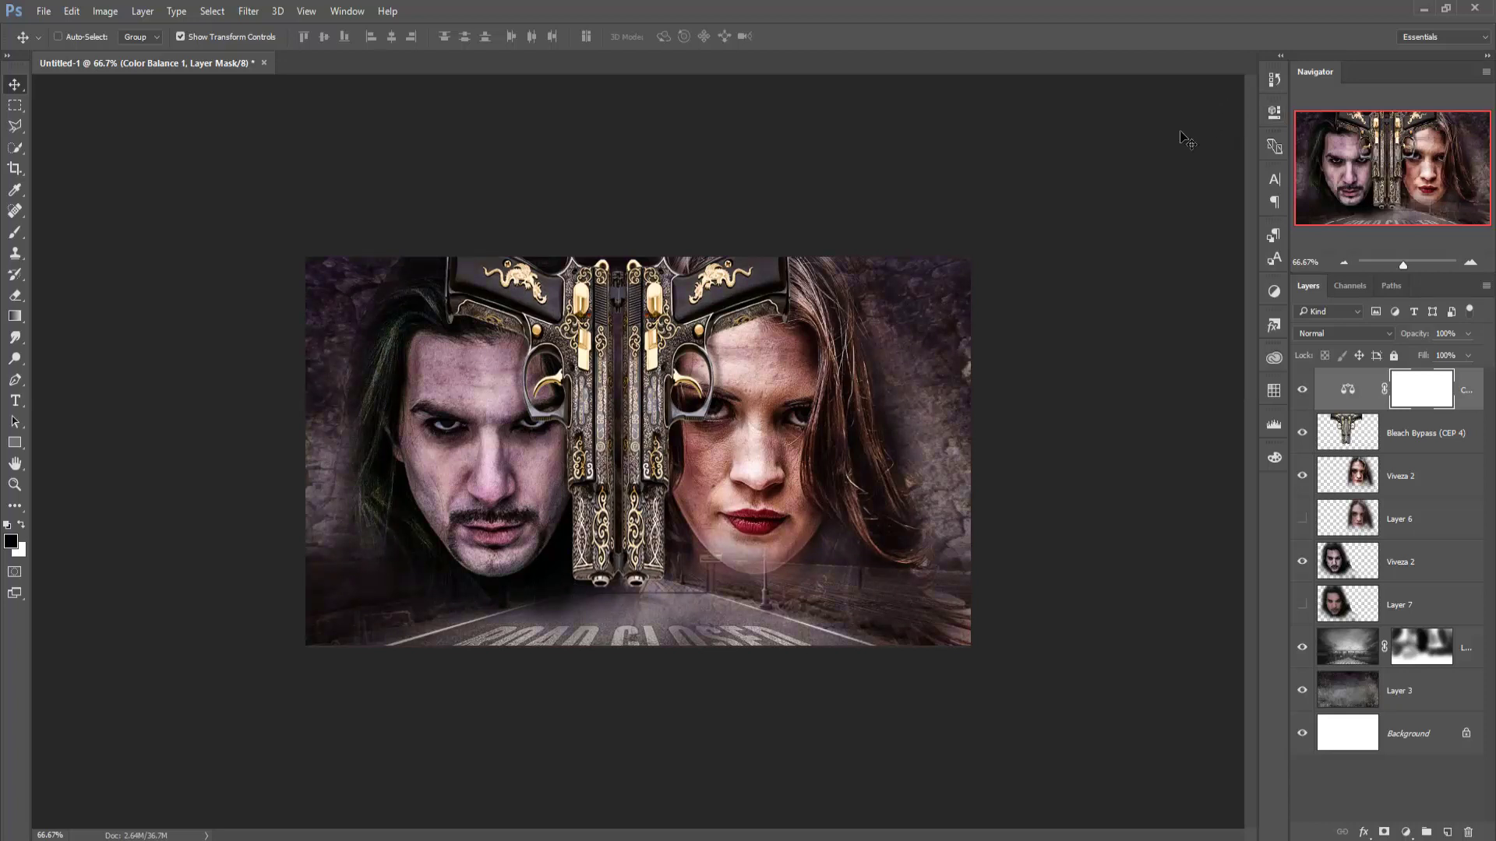
- Stamp all visible layers into a new merged top Layer 8
left_click(1441, 477)
key("ctrl")
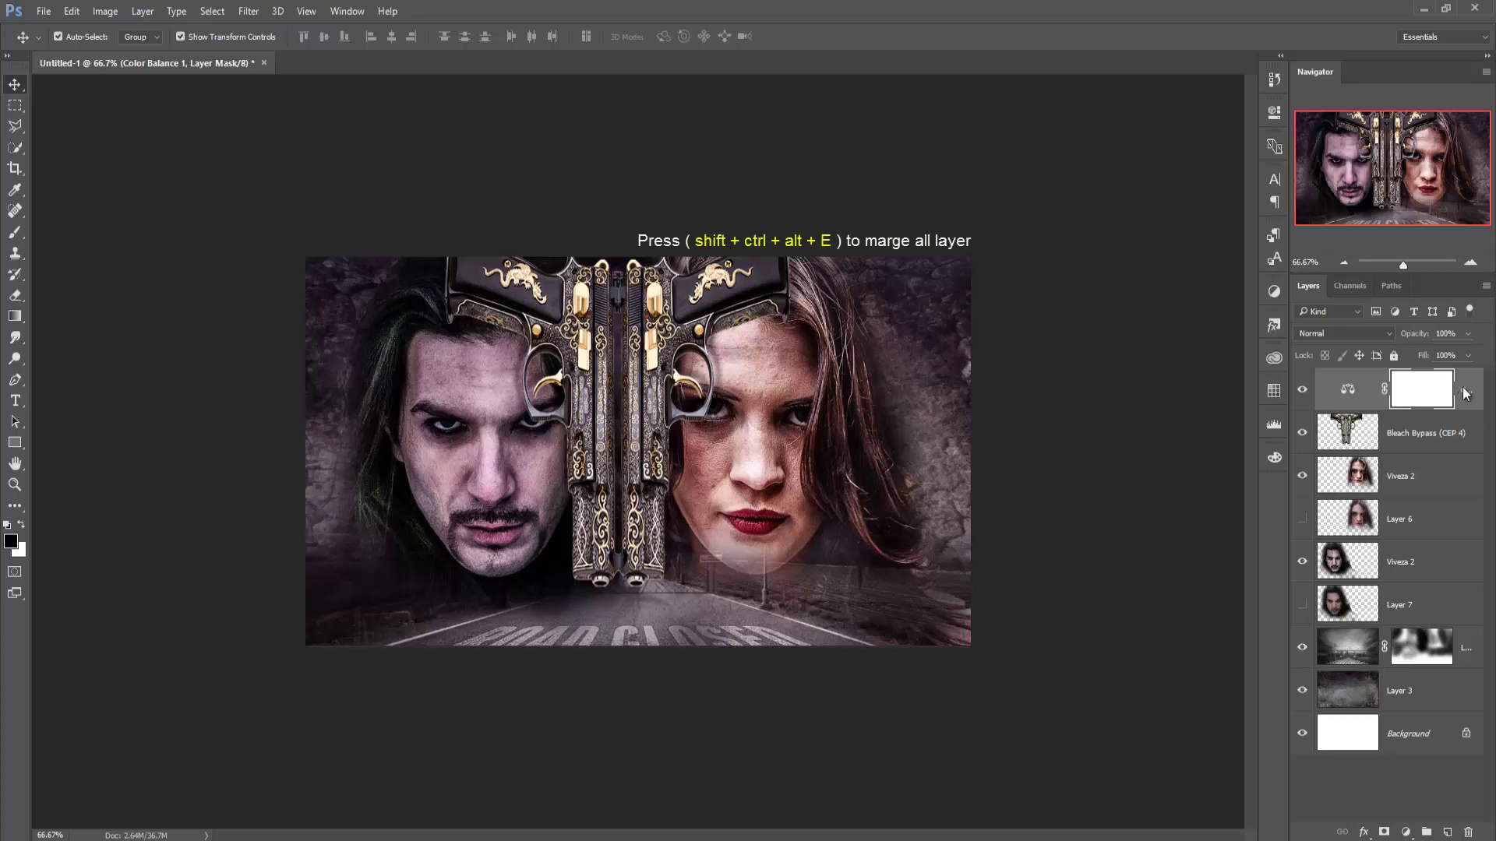
key("ctrl+shift+alt+e")
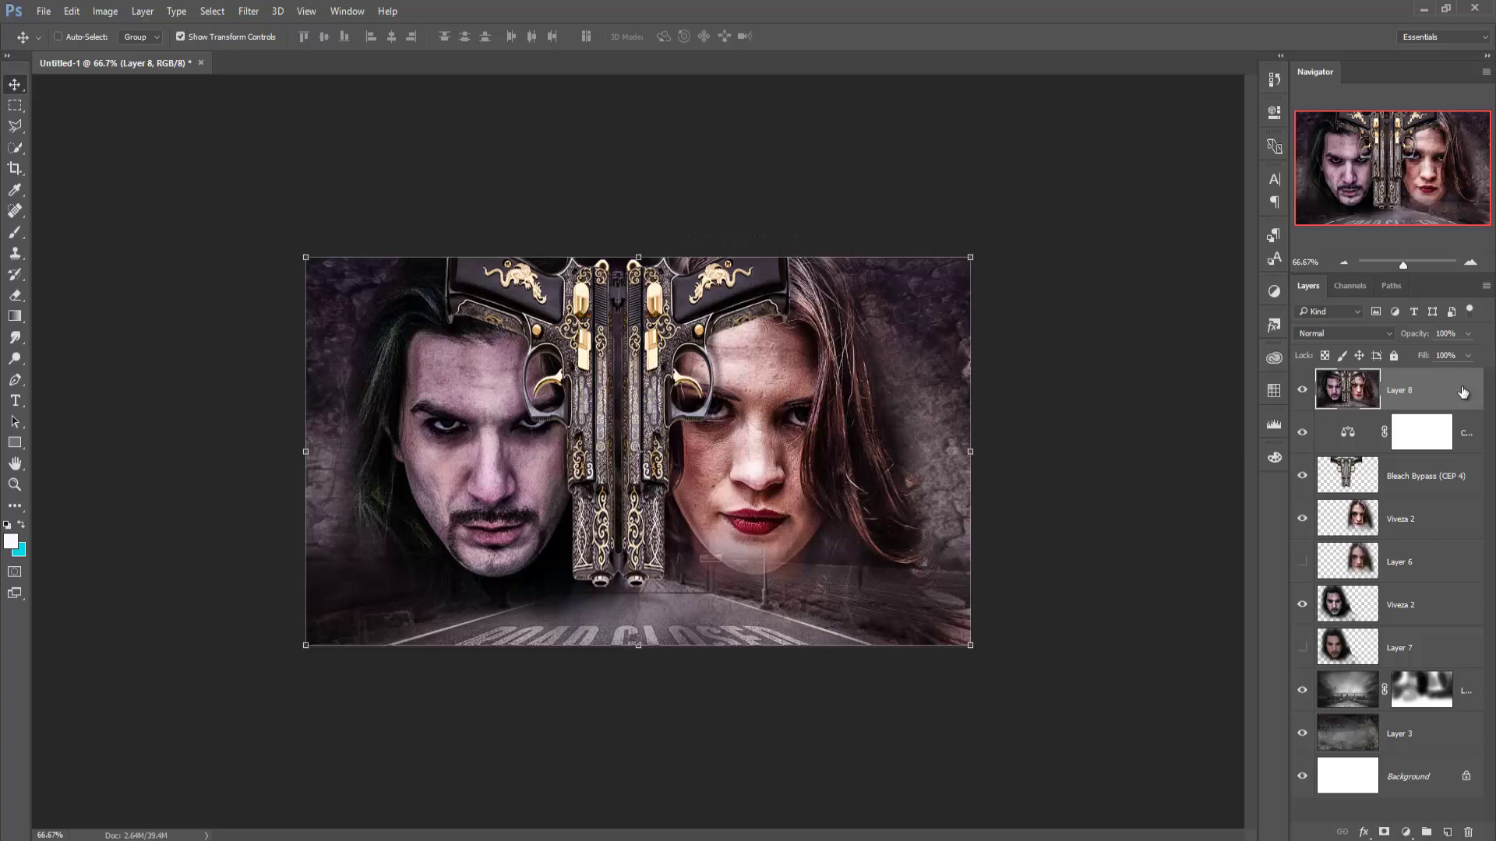
- Apply Color Efex Pro 4 Cross Processing (Method B02, 50% Strength) to the merged layer
left_click(250, 11)
mouse_move(278, 367)
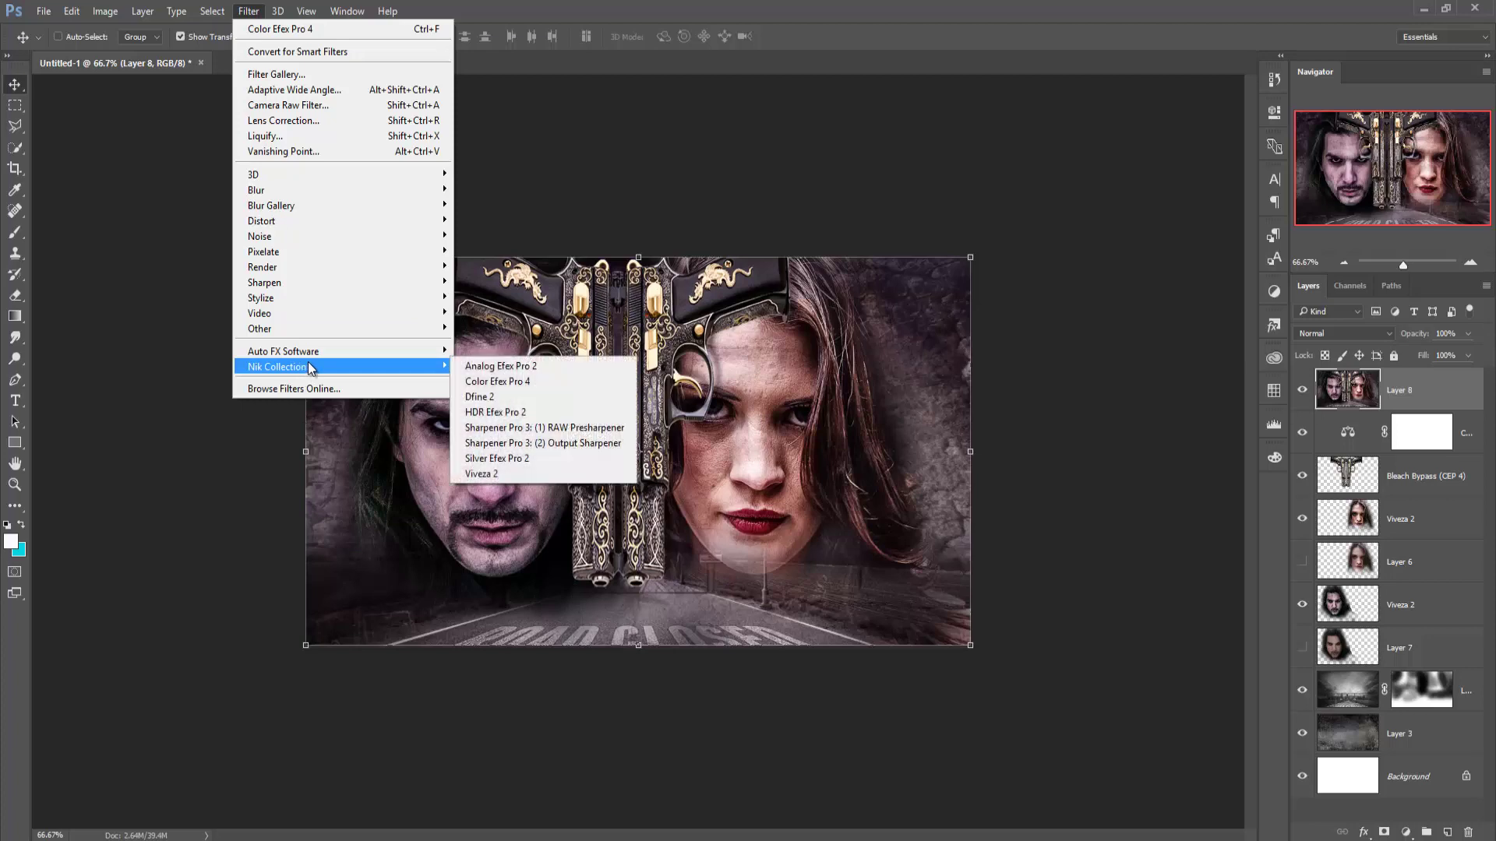
left_click(504, 380)
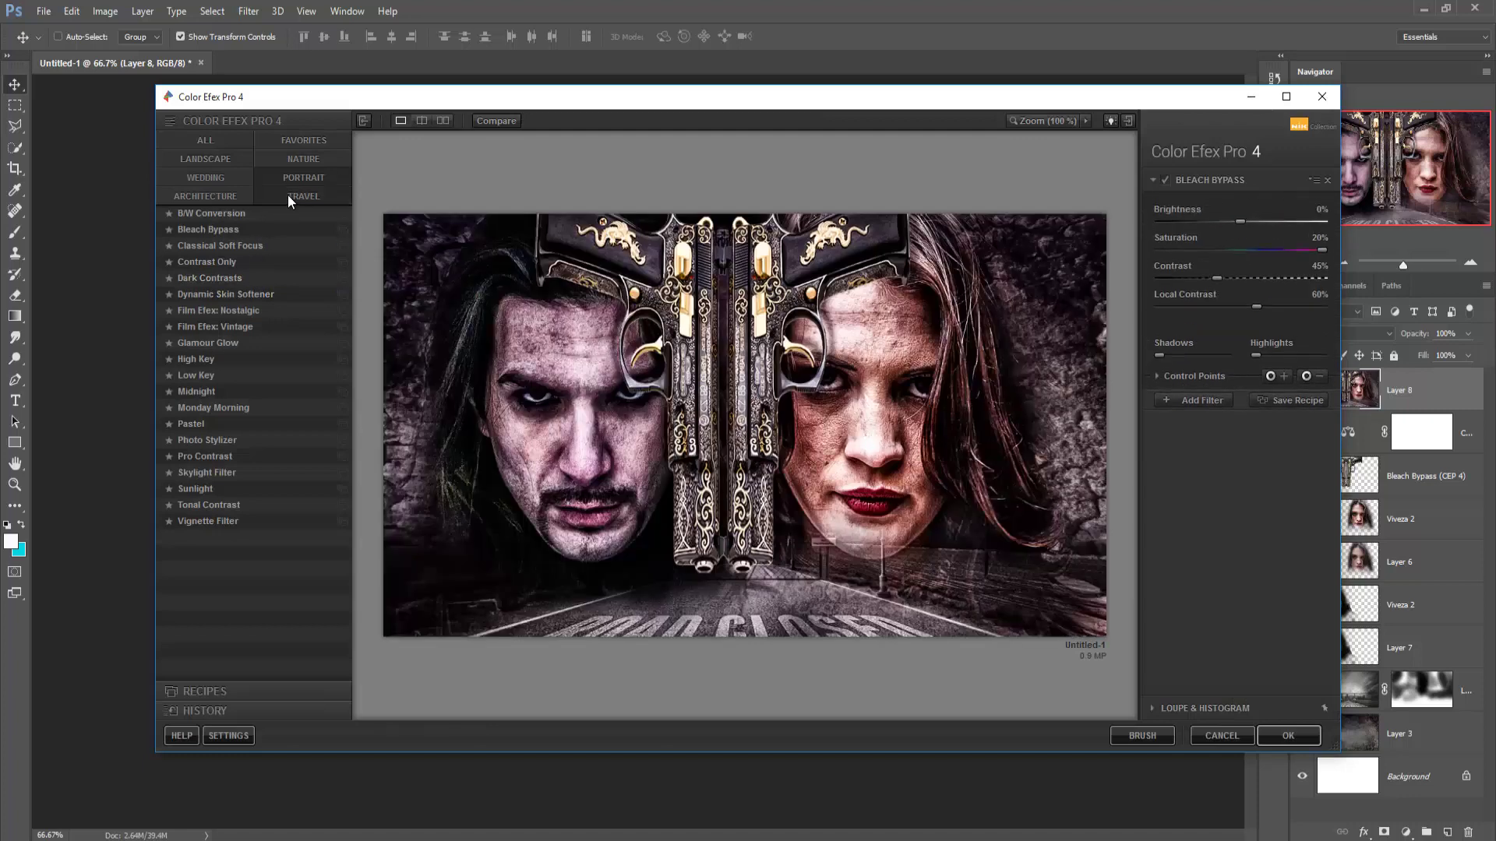
left_click(288, 195)
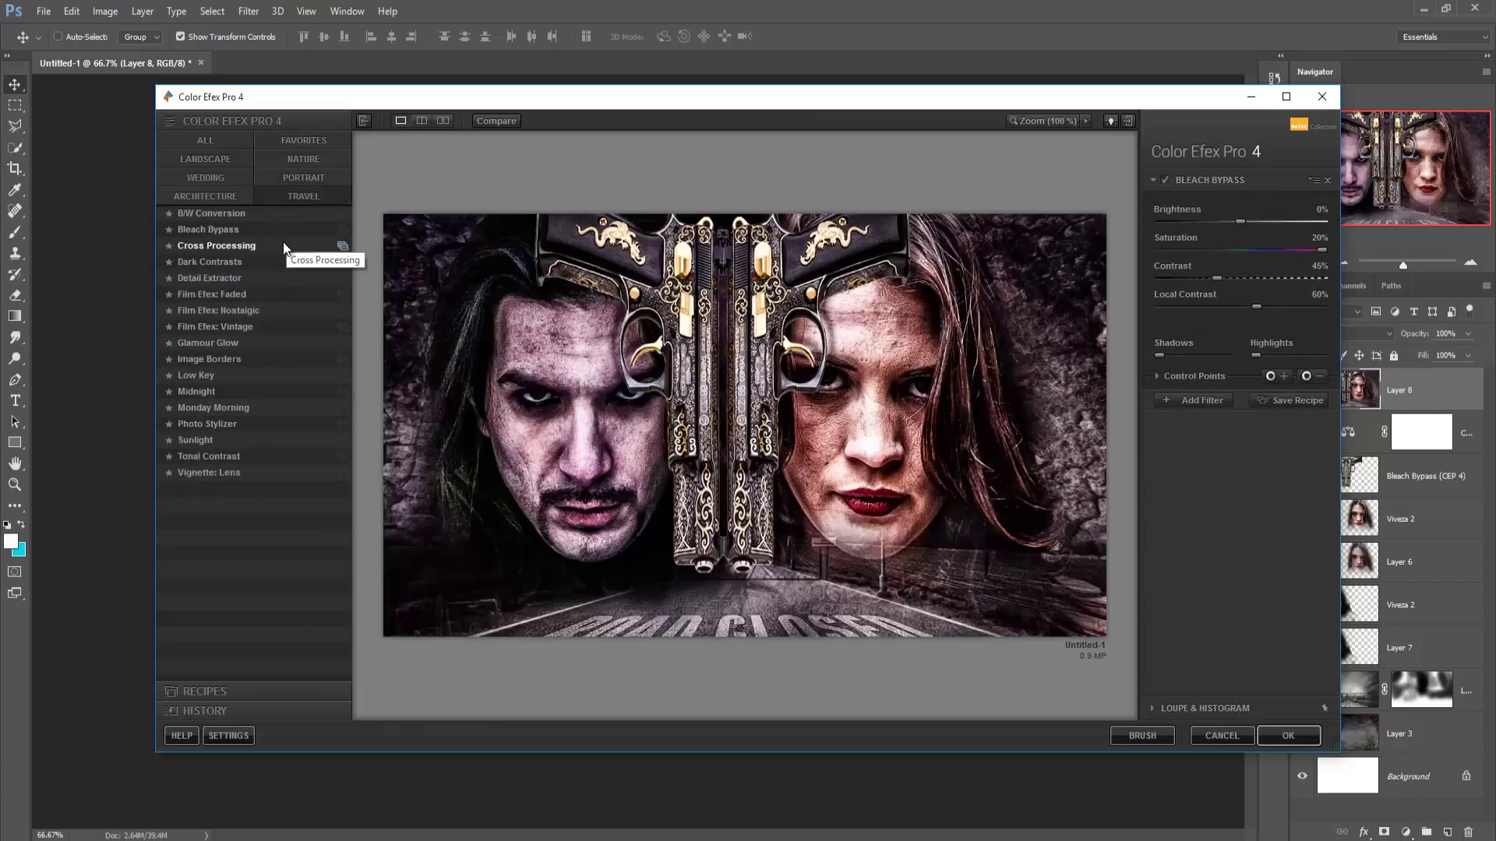
left_click(224, 245)
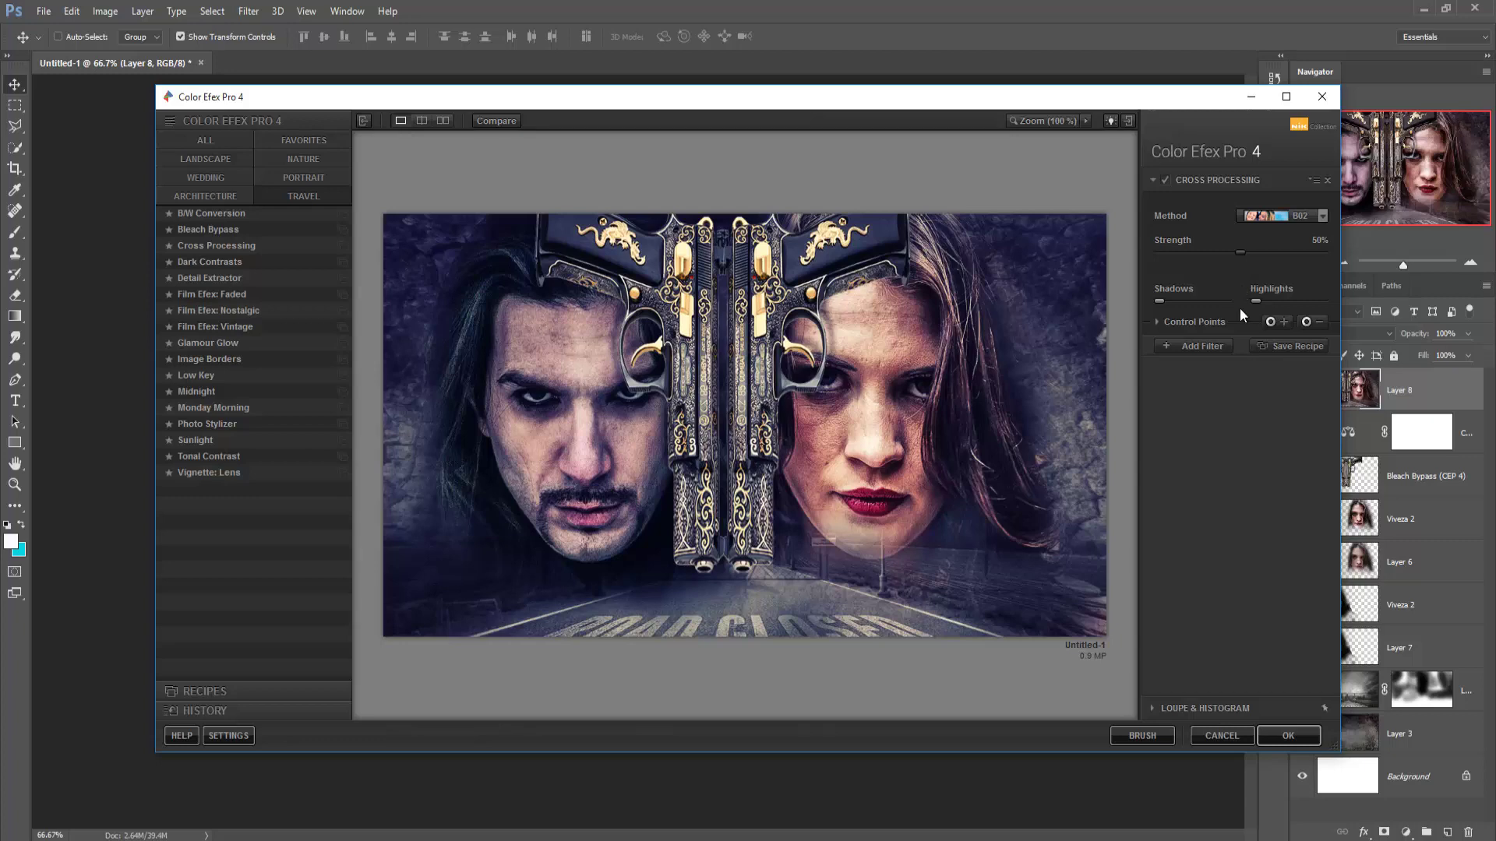
left_click(1289, 732)
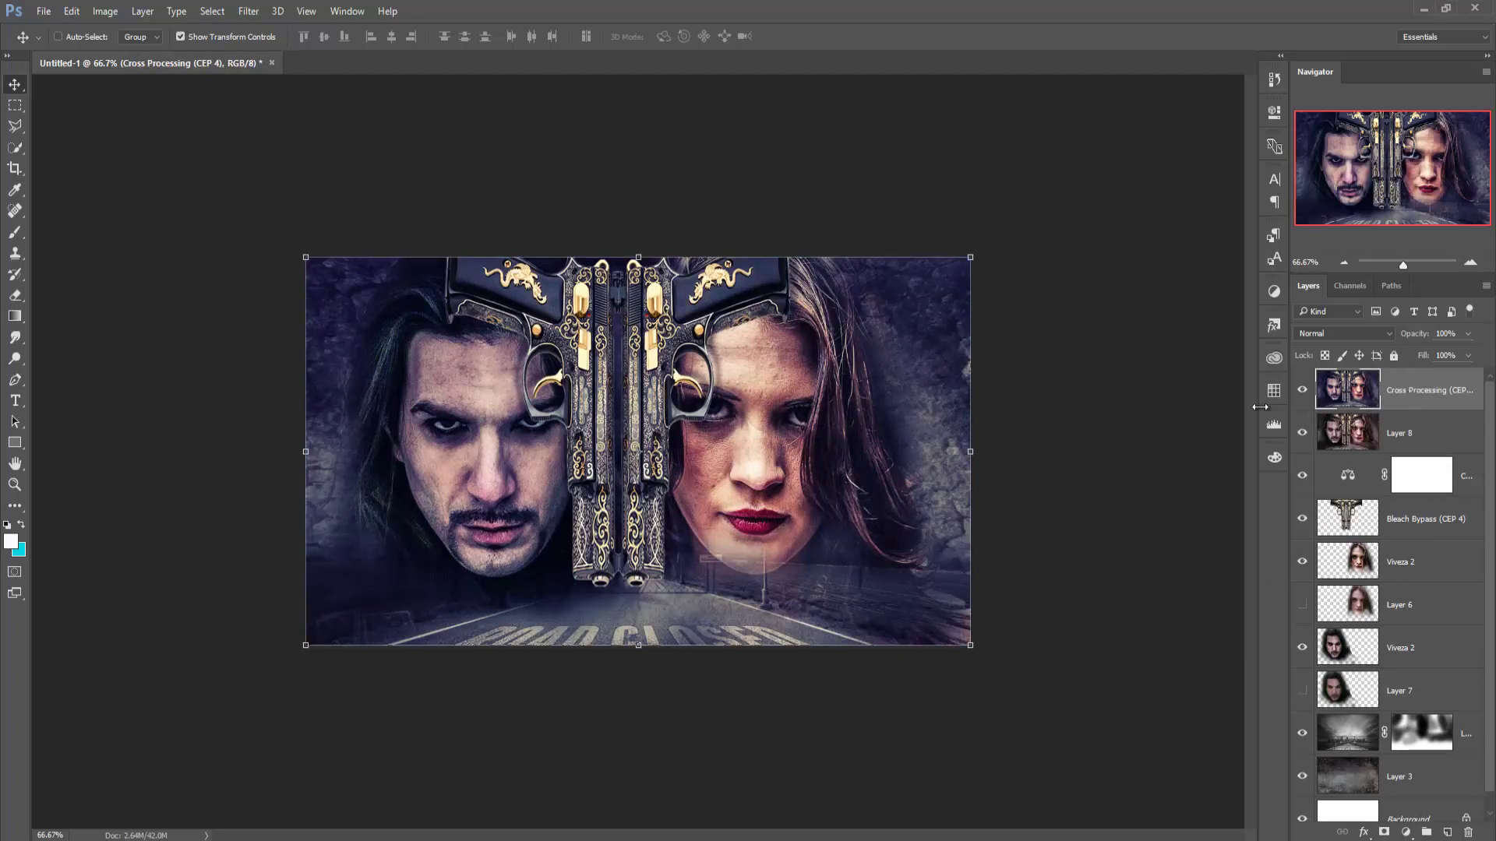
- Browse Color Efex Pro 4 filter categories and choose Detail Extractor
left_click(246, 13)
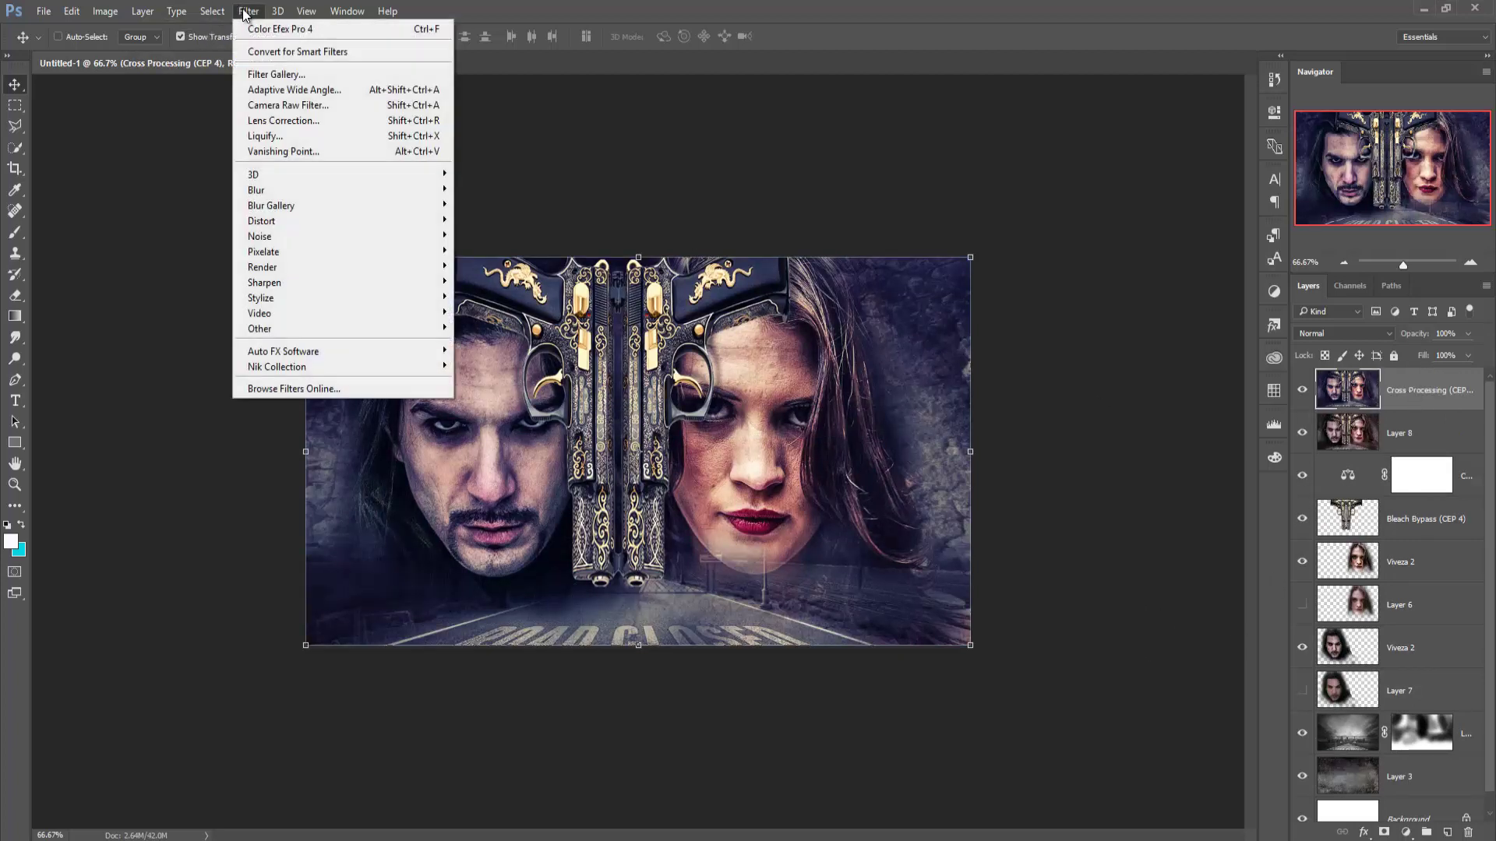
mouse_move(278, 367)
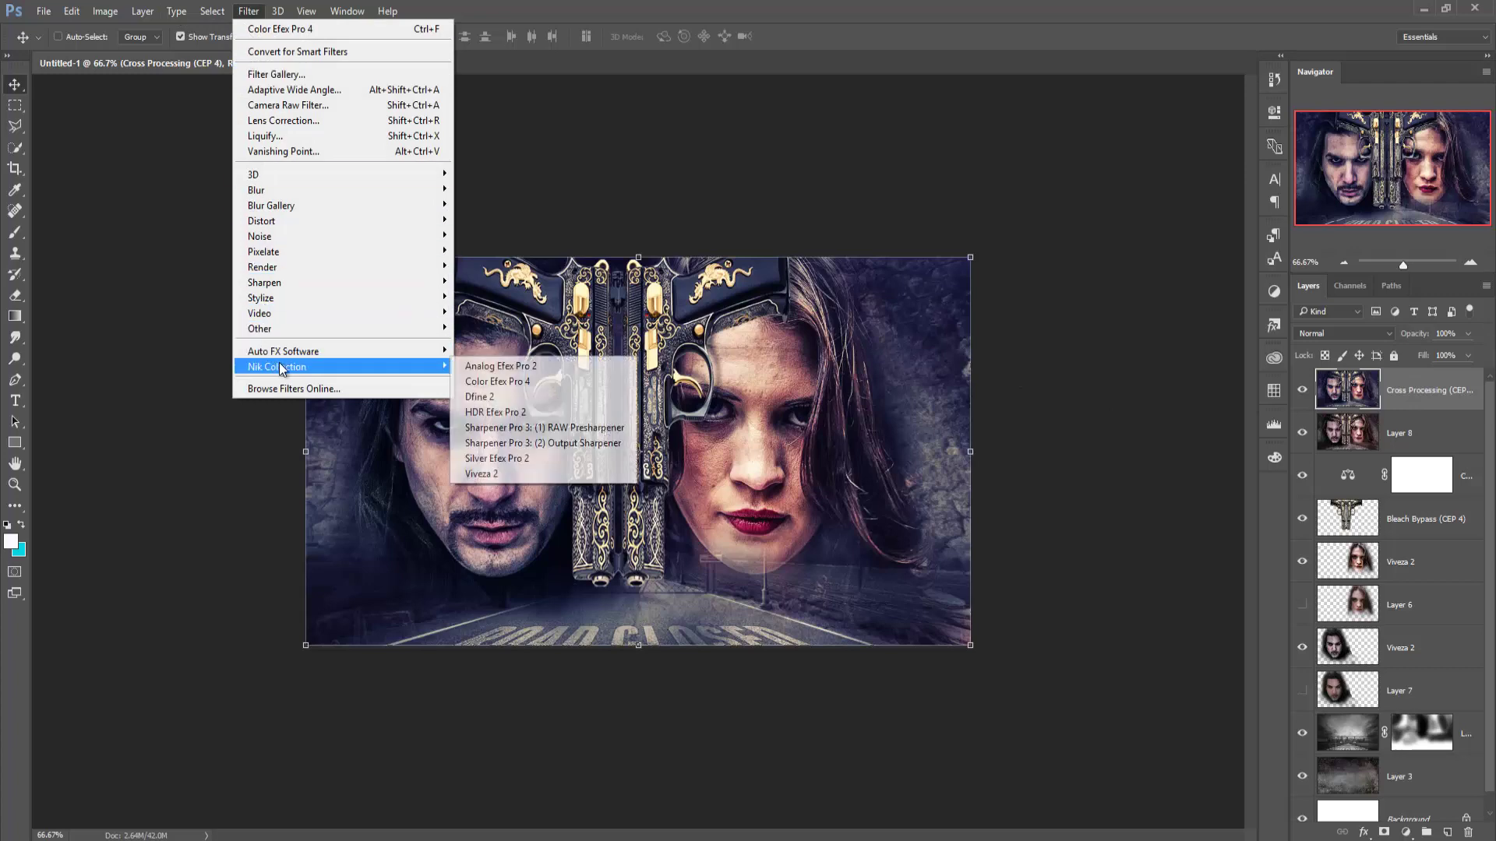
left_click(497, 381)
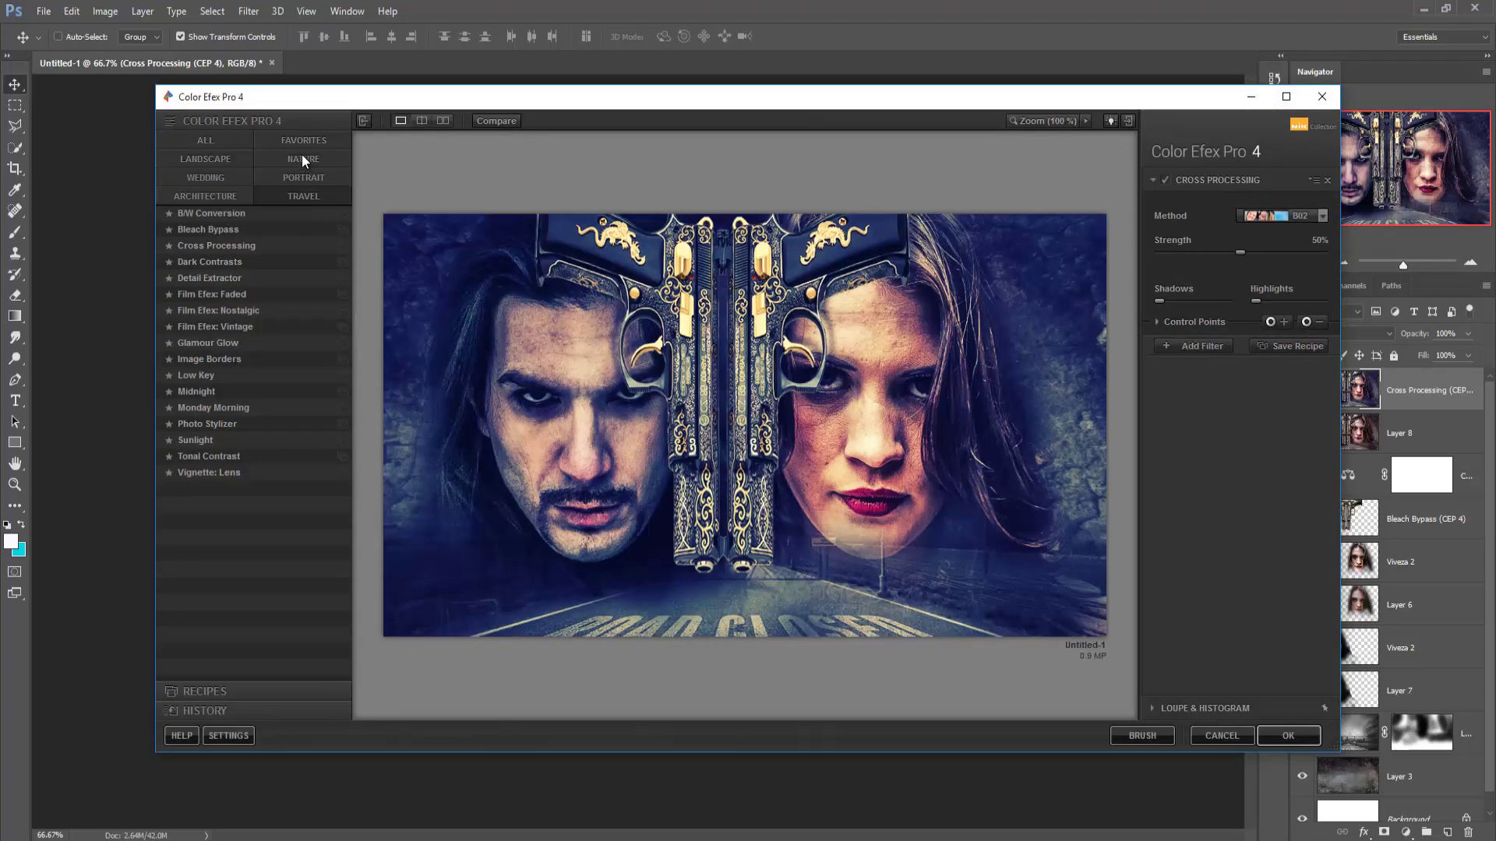
left_click(212, 175)
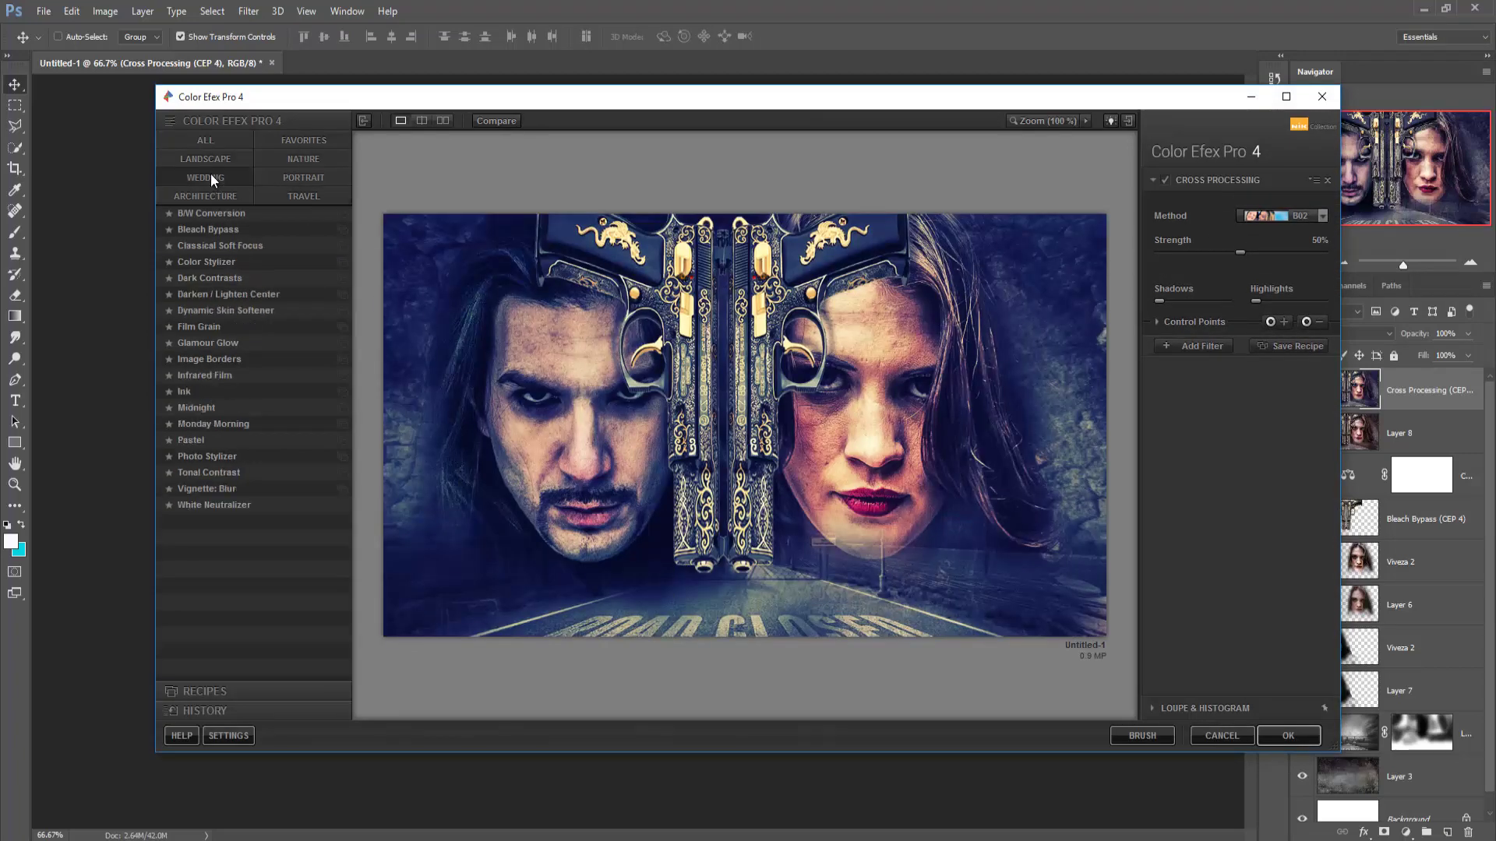
left_click(212, 195)
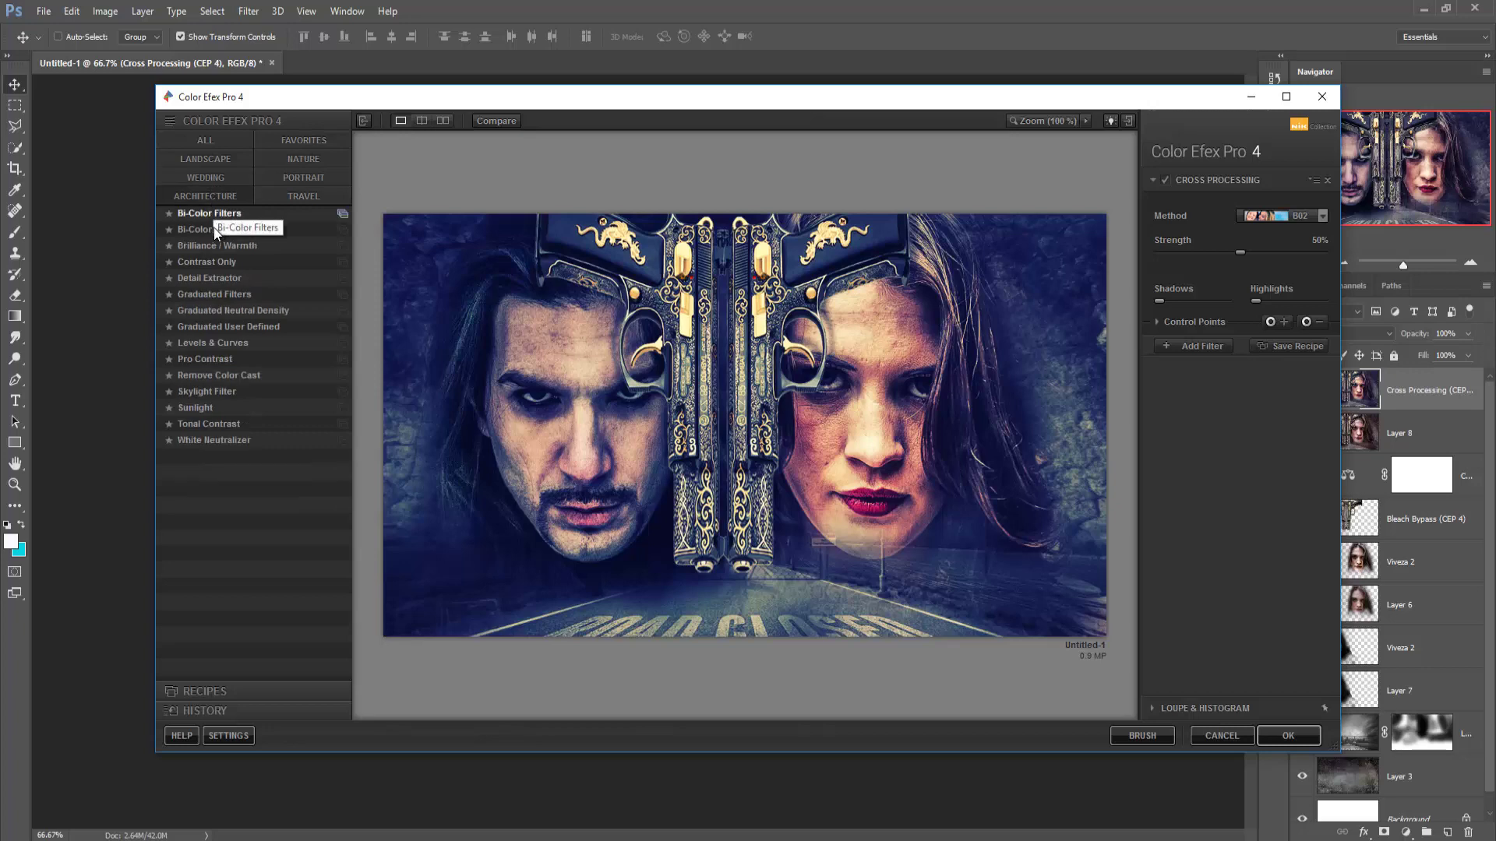
left_click(211, 212)
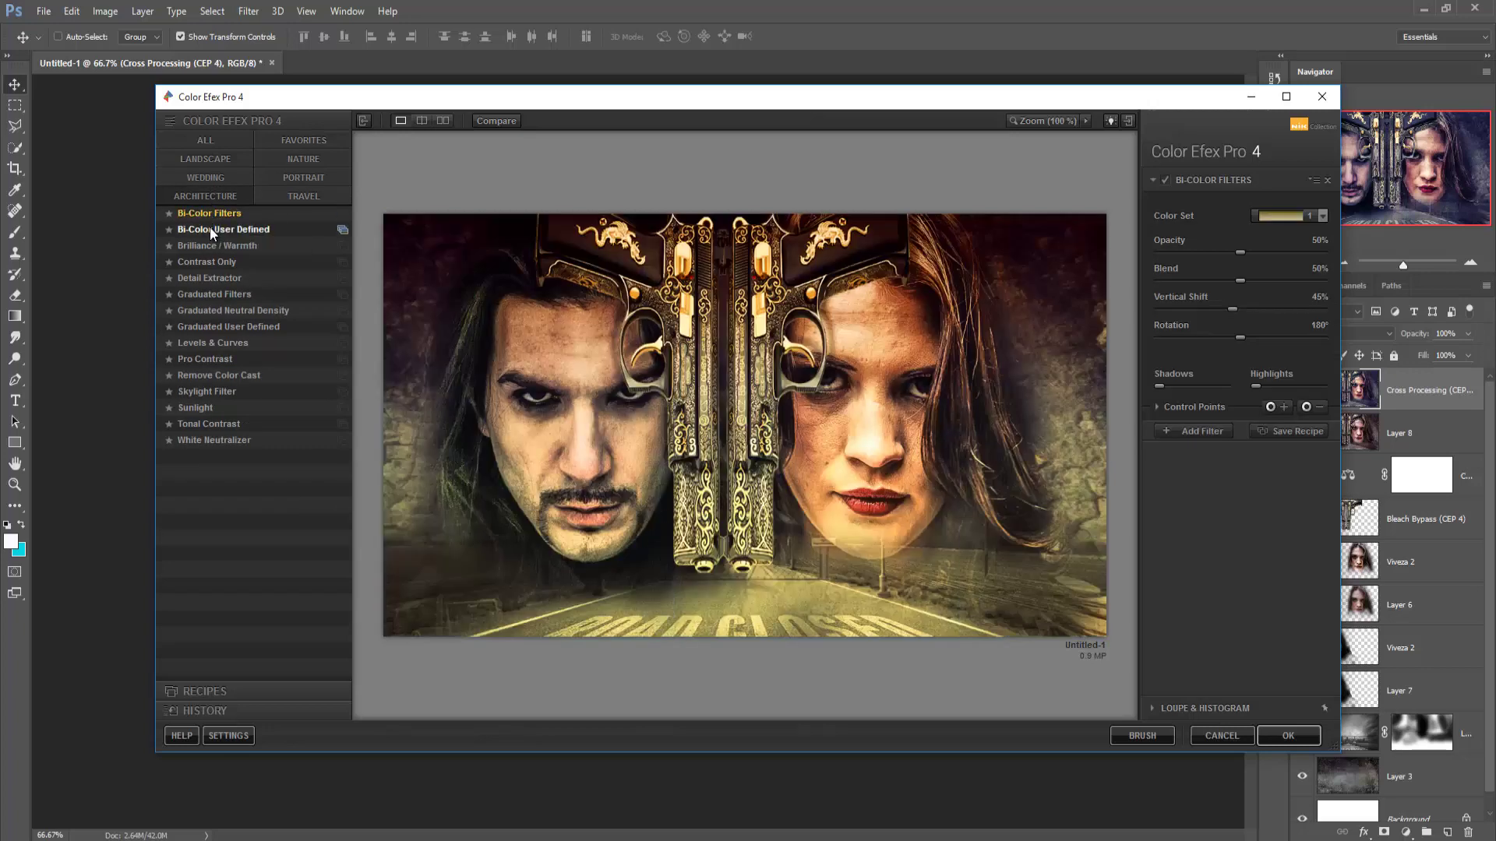
left_click(209, 226)
left_click(210, 244)
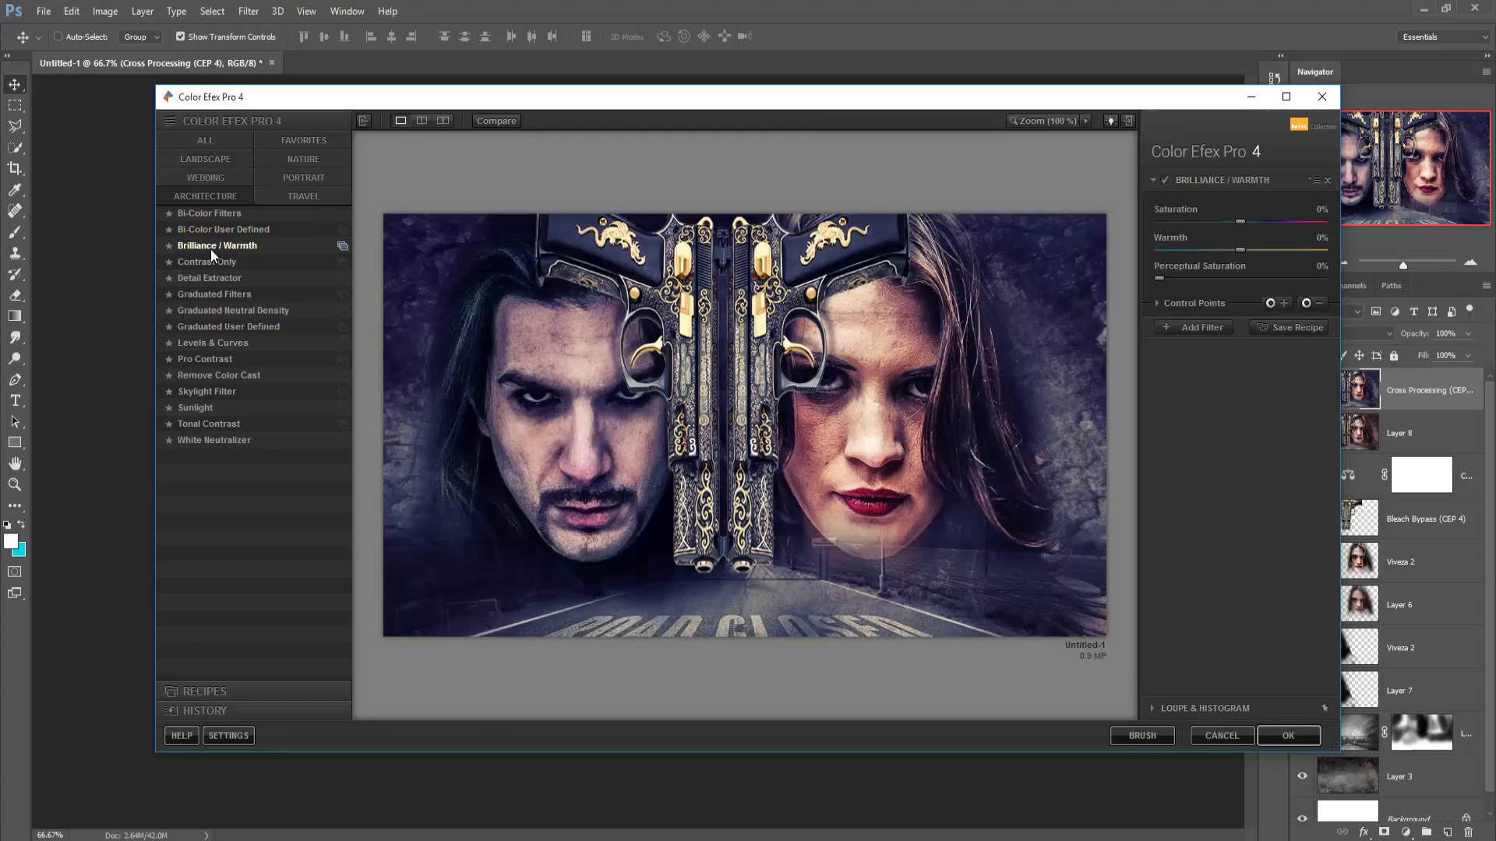
left_click(207, 158)
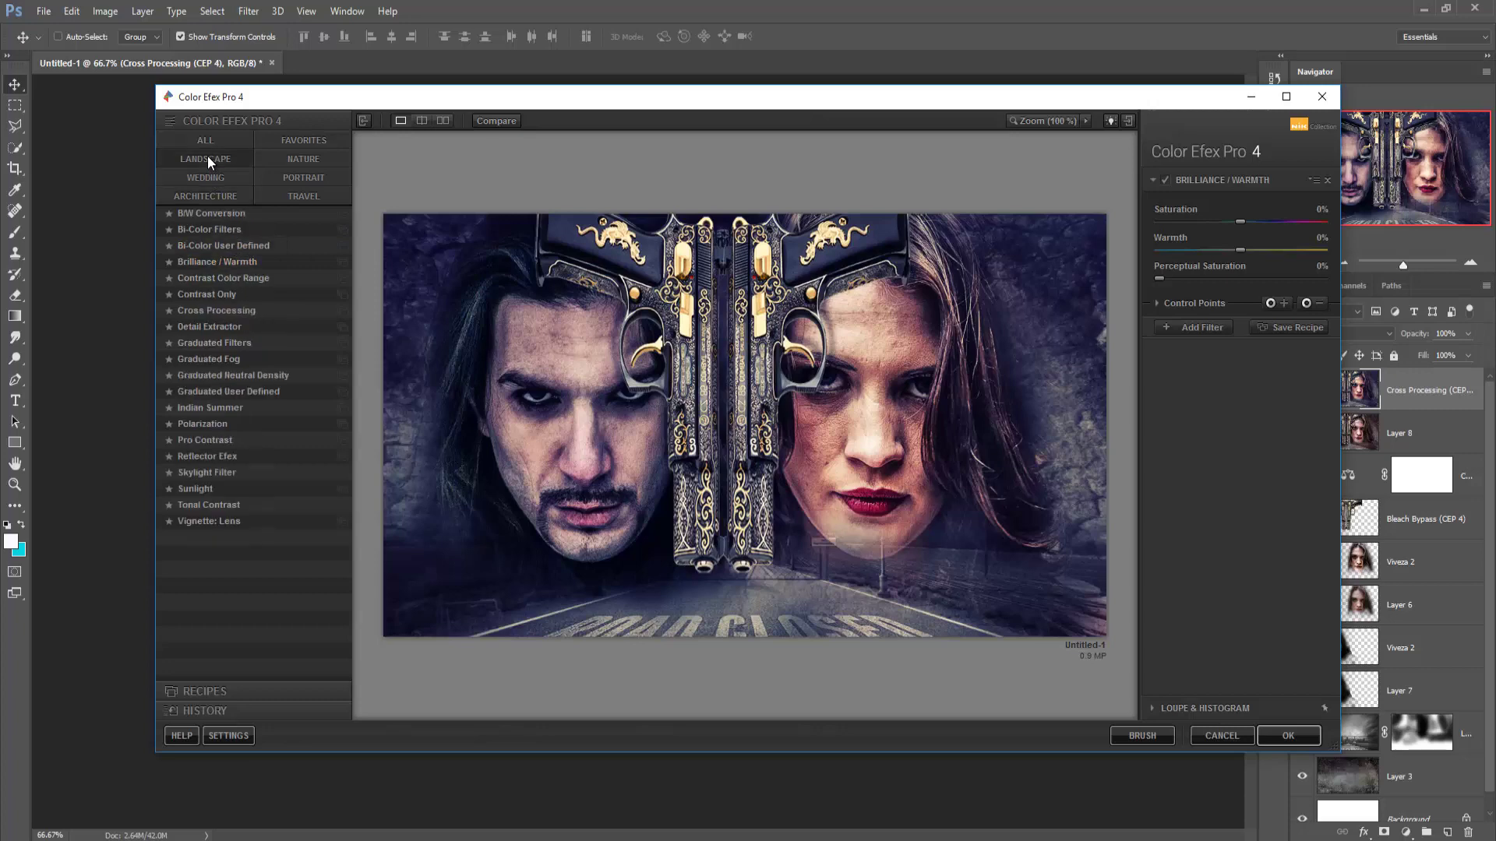
left_click(214, 229)
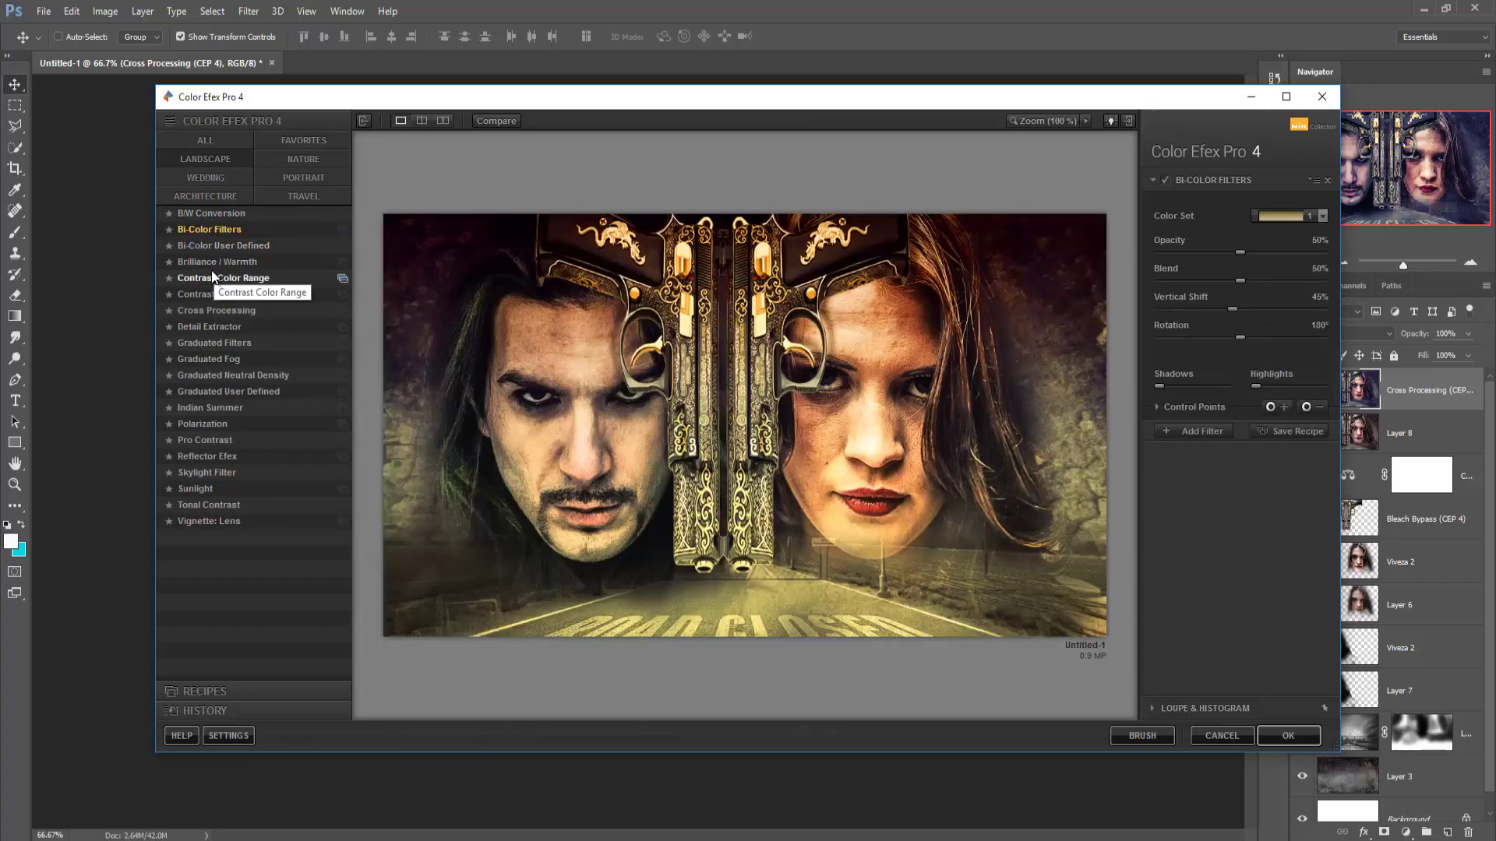
left_click(212, 263)
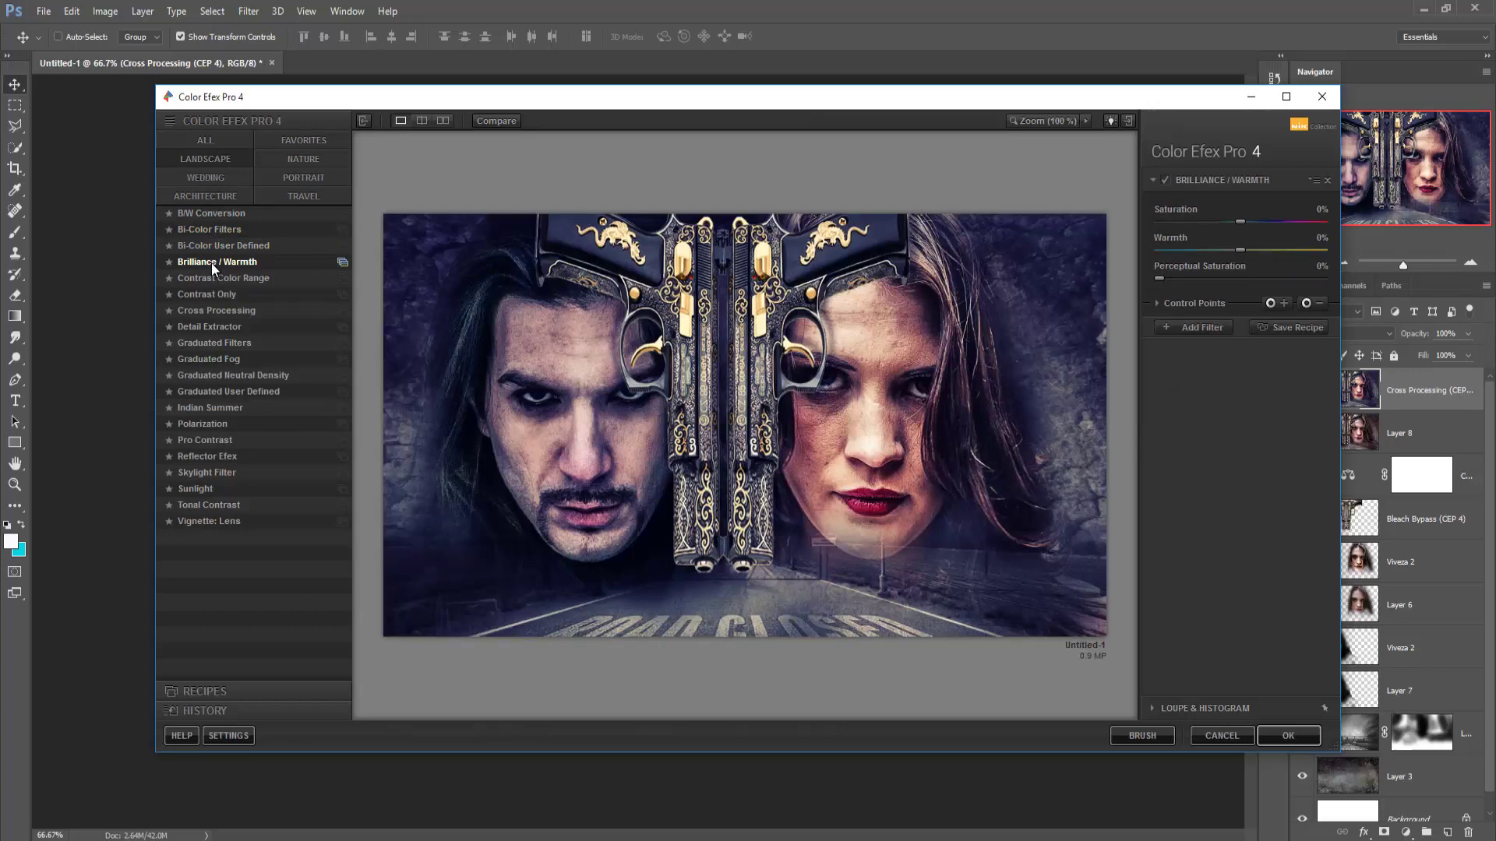
left_click(208, 295)
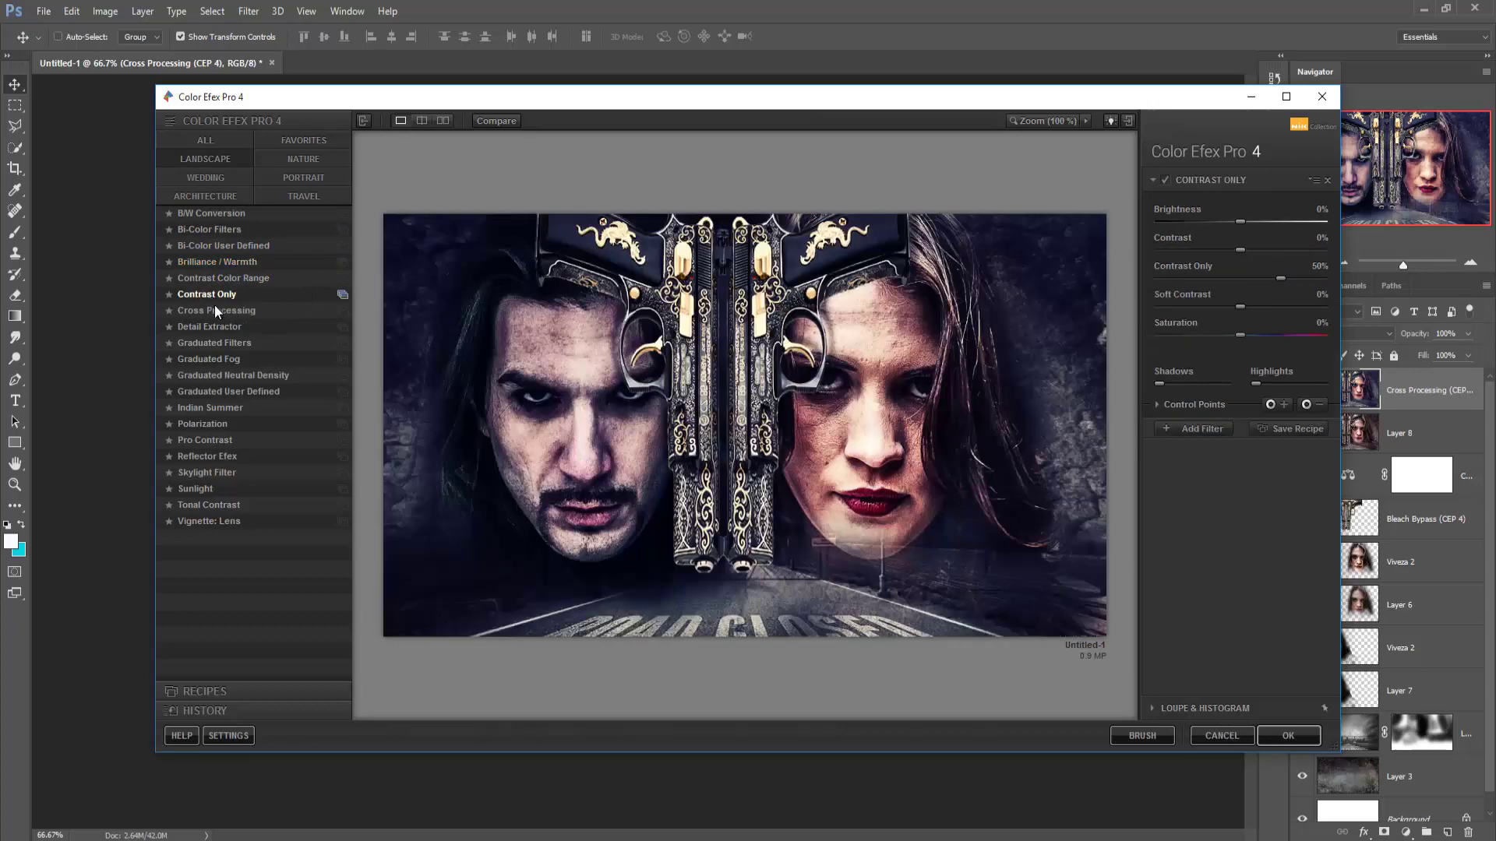
left_click(216, 310)
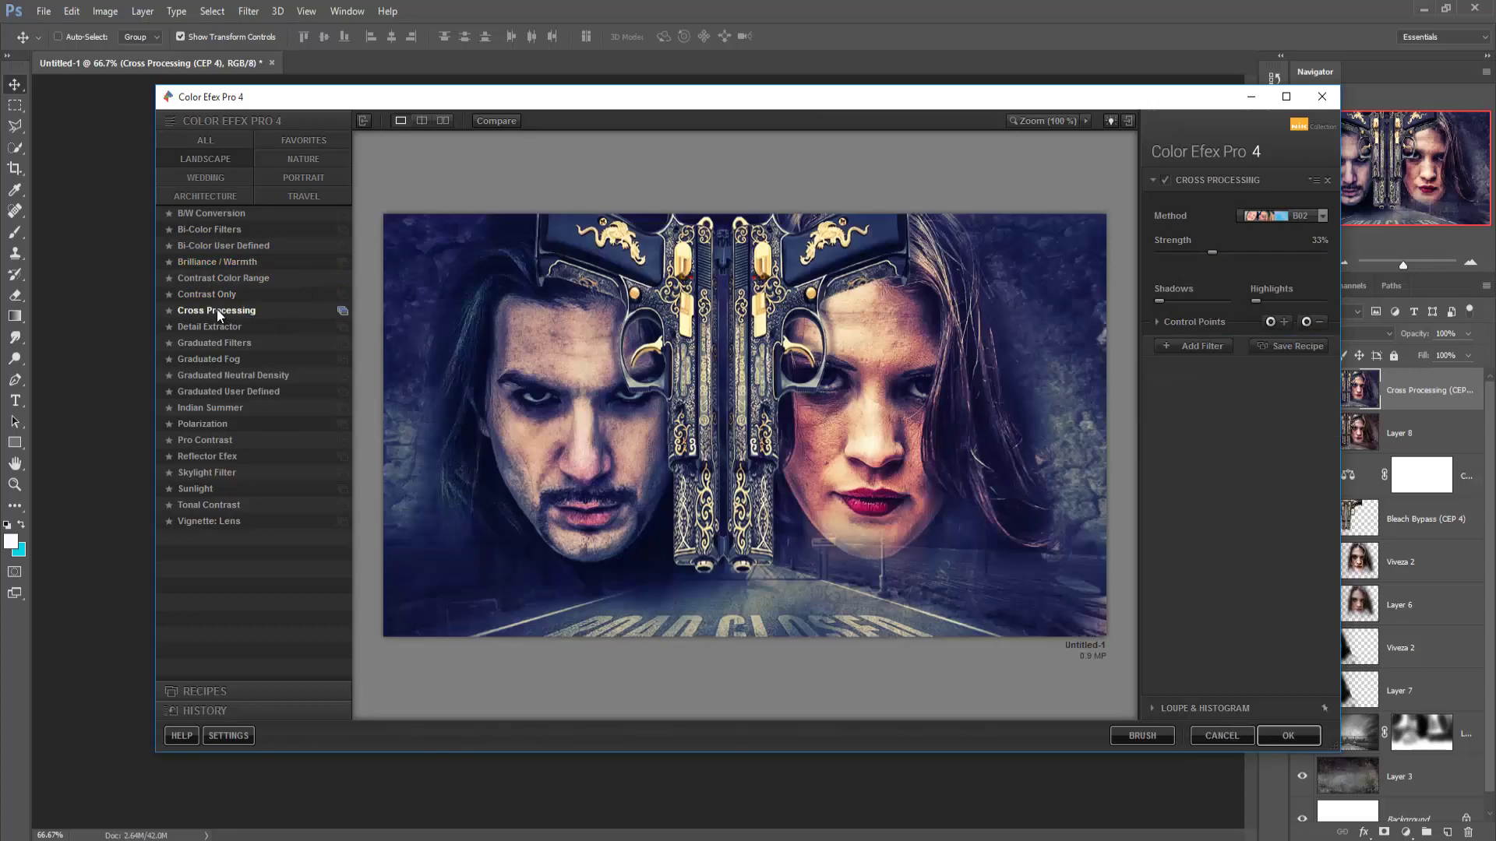
left_click(216, 327)
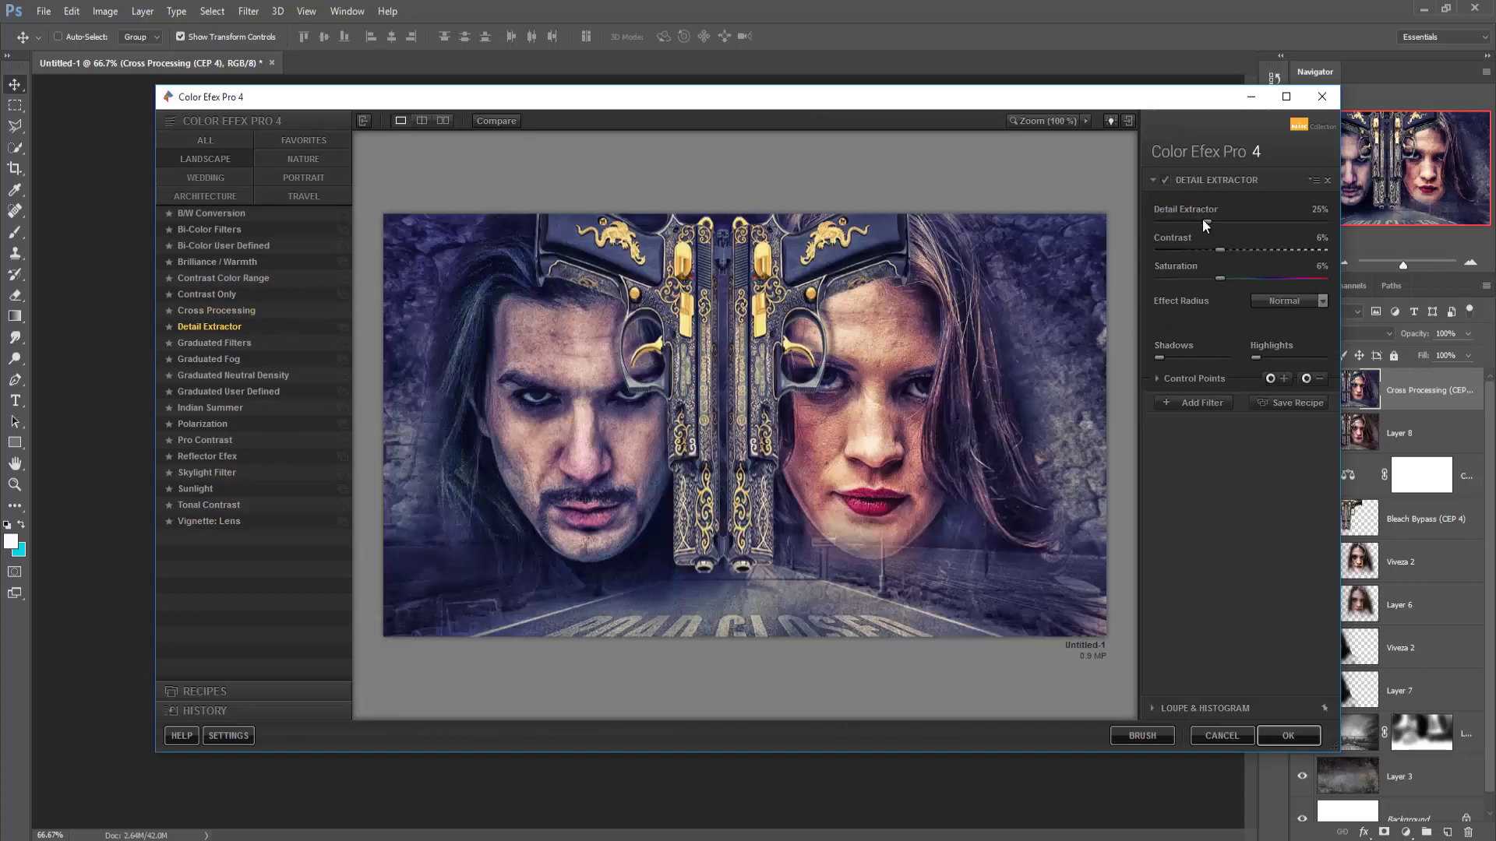
- Set Detail Extractor 7%, Contrast 38%, Saturation 28% and apply it as a new layer
mouse_move(1205, 221)
left_mouse_down()
mouse_move(1293, 226)
mouse_move(1161, 232)
left_mouse_up()
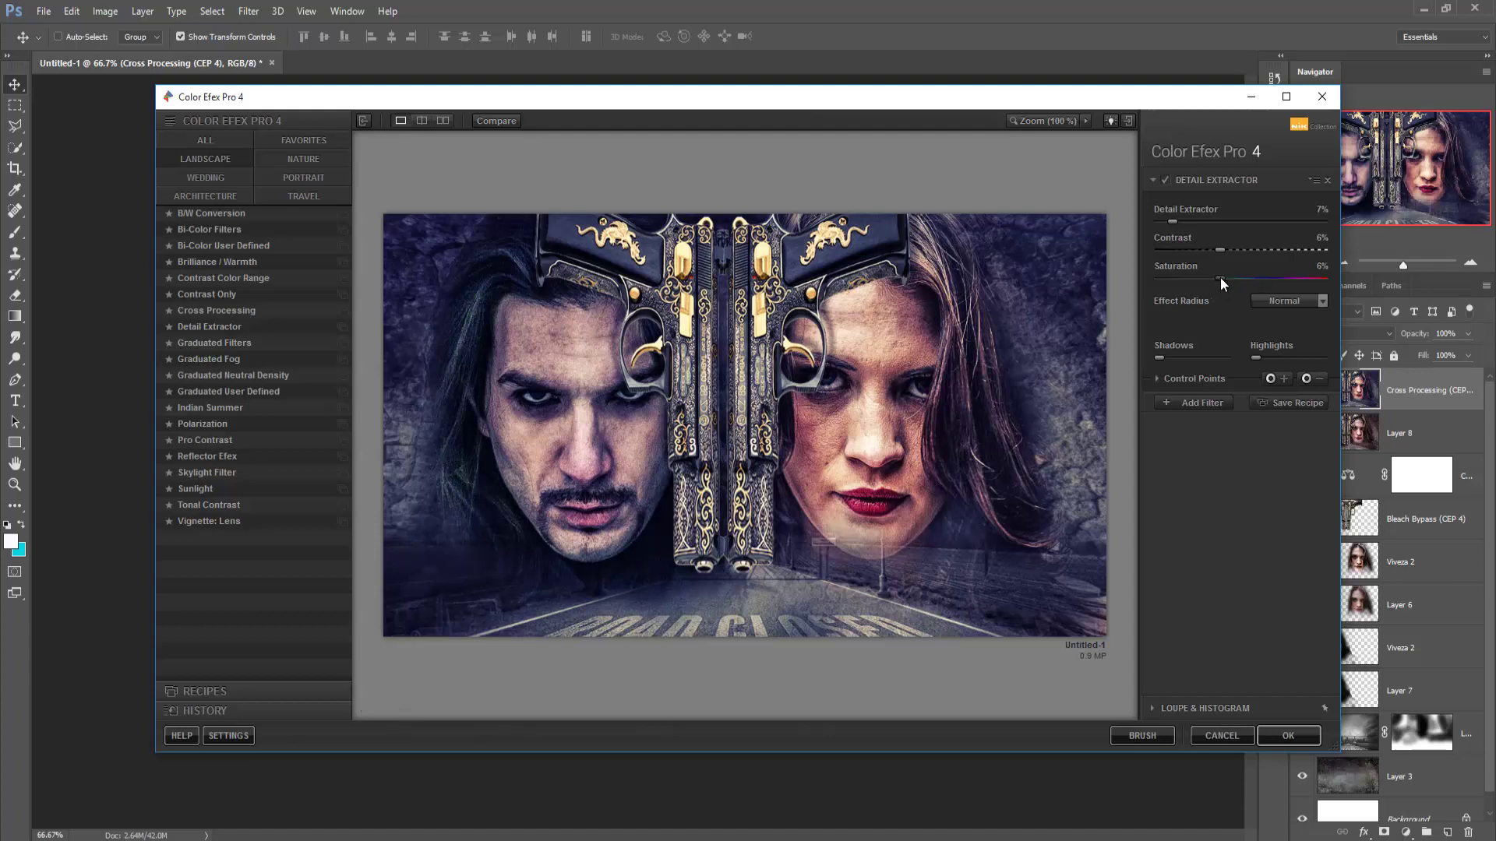
left_click_drag(1254, 279, 1248, 282)
left_click_drag(1254, 251, 1267, 250)
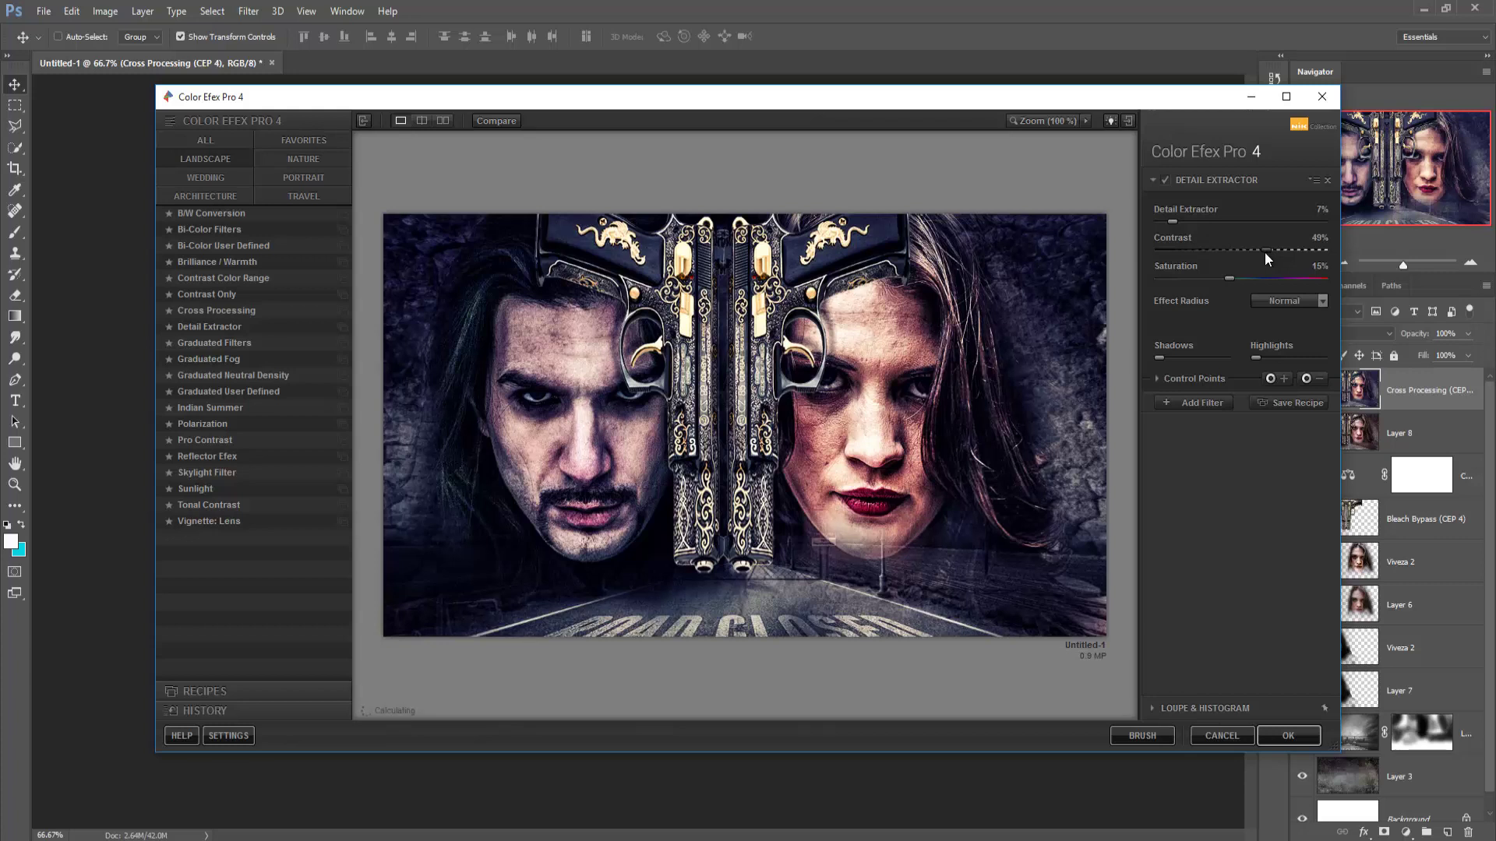
left_click_drag(1266, 251, 1262, 250)
left_click_drag(1262, 250, 1254, 250)
left_click_drag(1229, 278, 1228, 278)
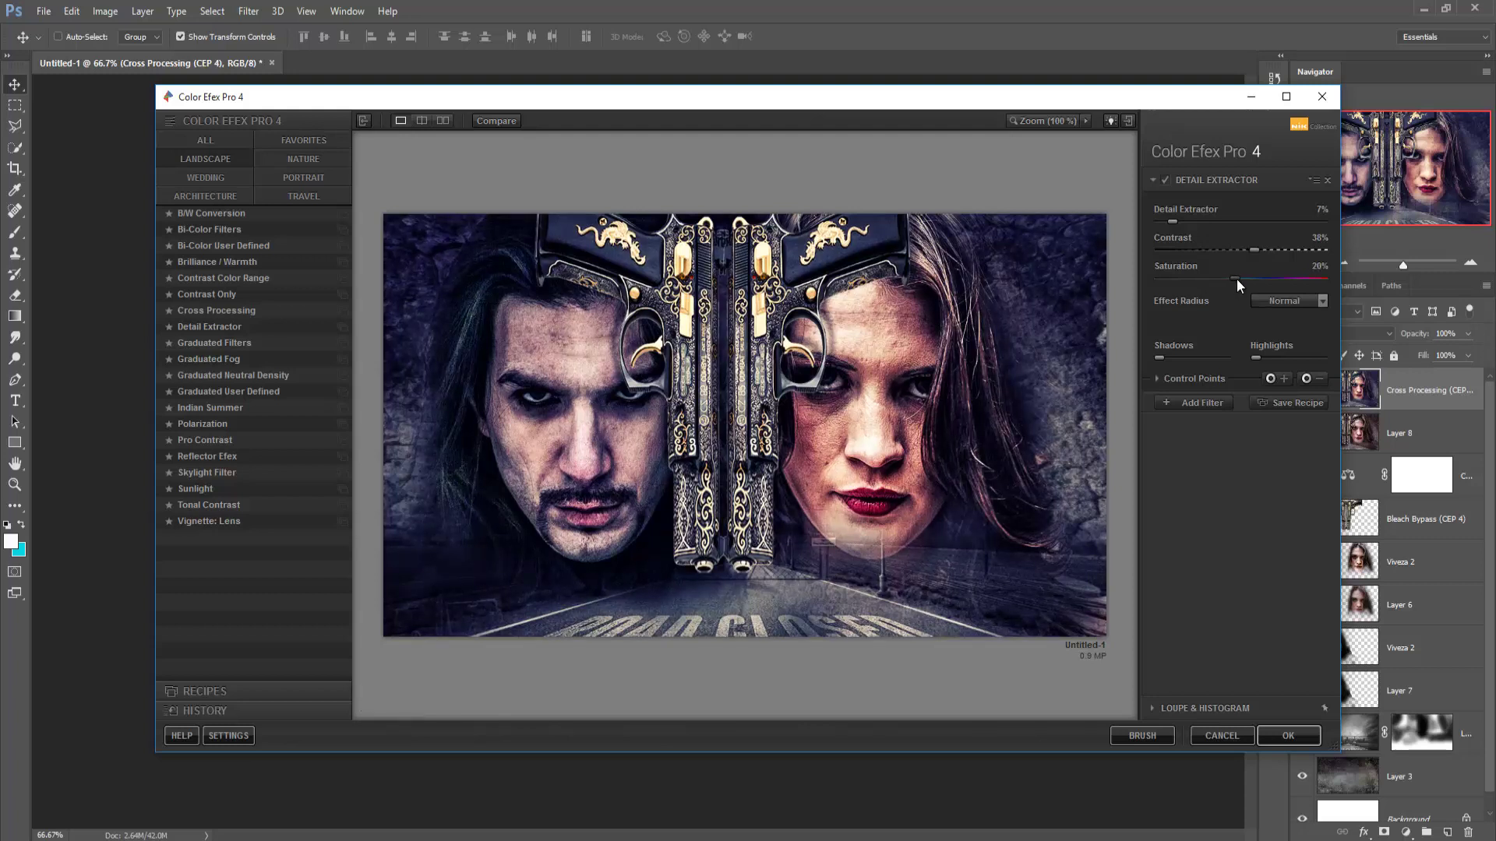
left_click_drag(1238, 279, 1244, 280)
left_click(1288, 735)
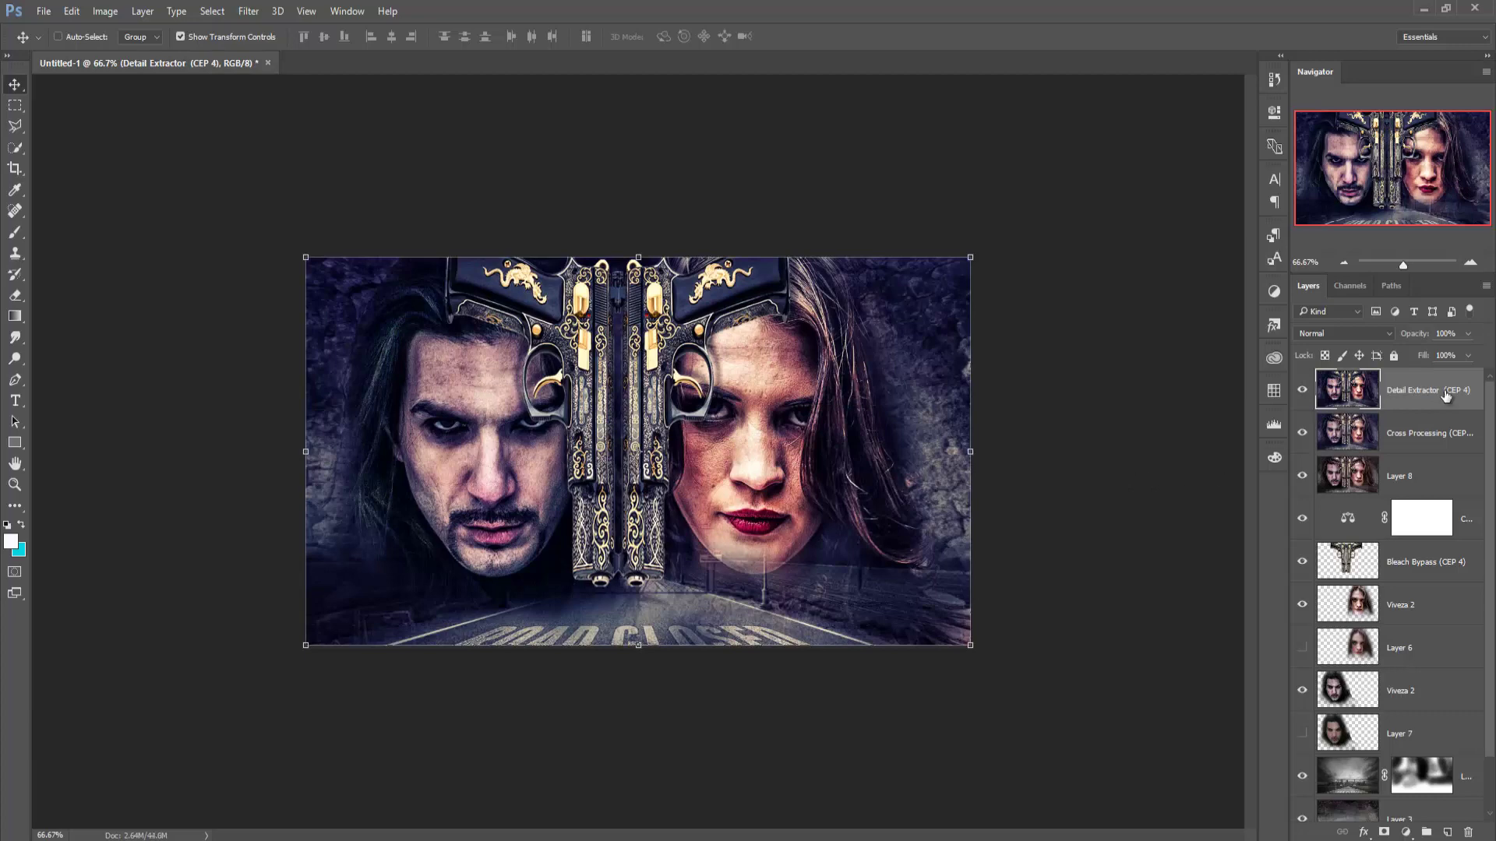
- Add moderate Camera Raw Clarity to the Detail Extractor layer
left_click(249, 11)
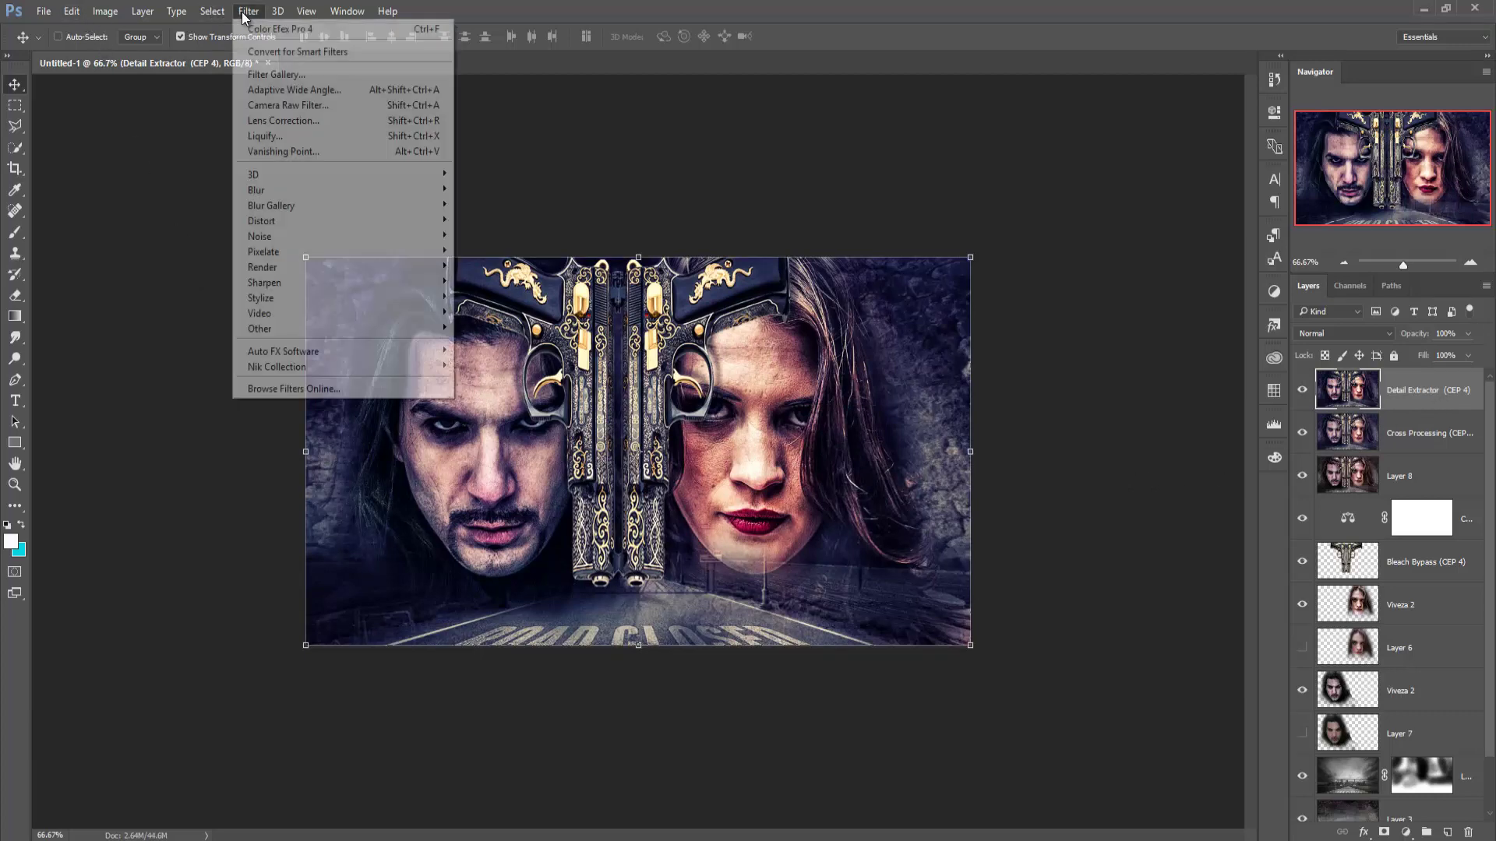
left_click(289, 105)
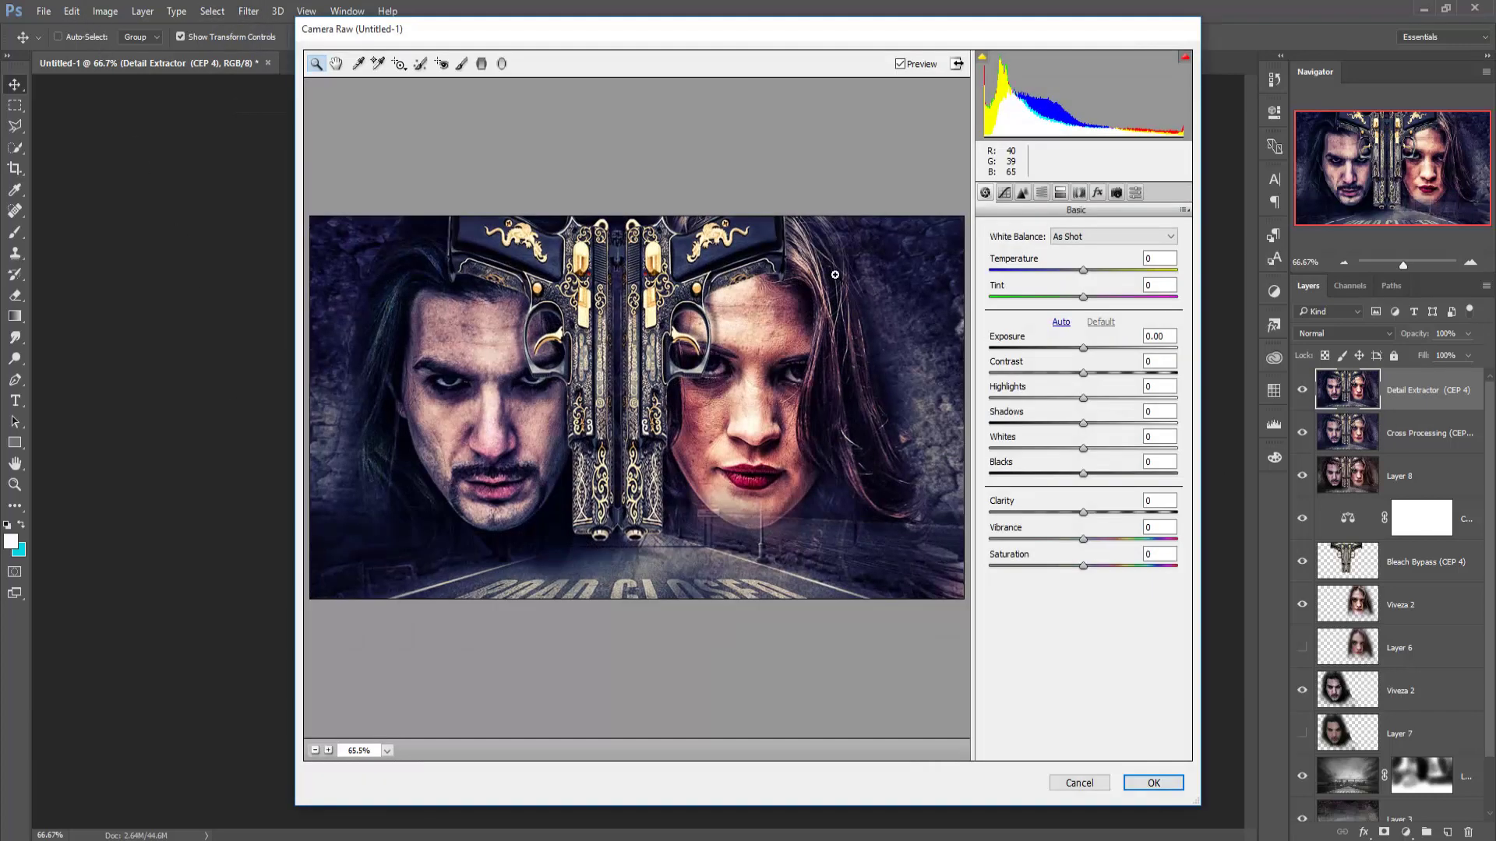
left_click_drag(1084, 512, 1178, 514)
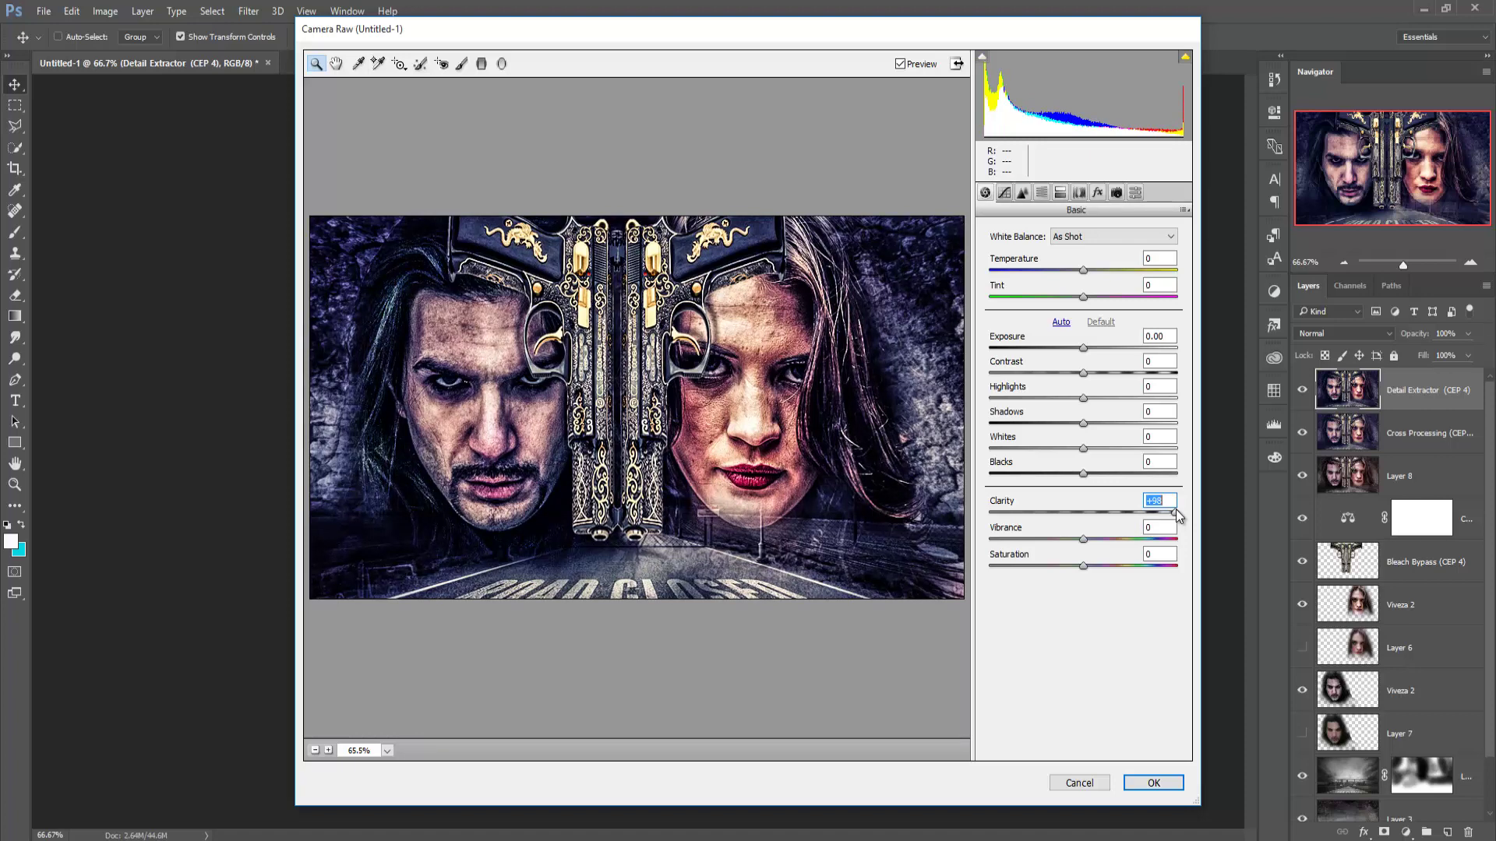
left_click_drag(1178, 512, 1115, 517)
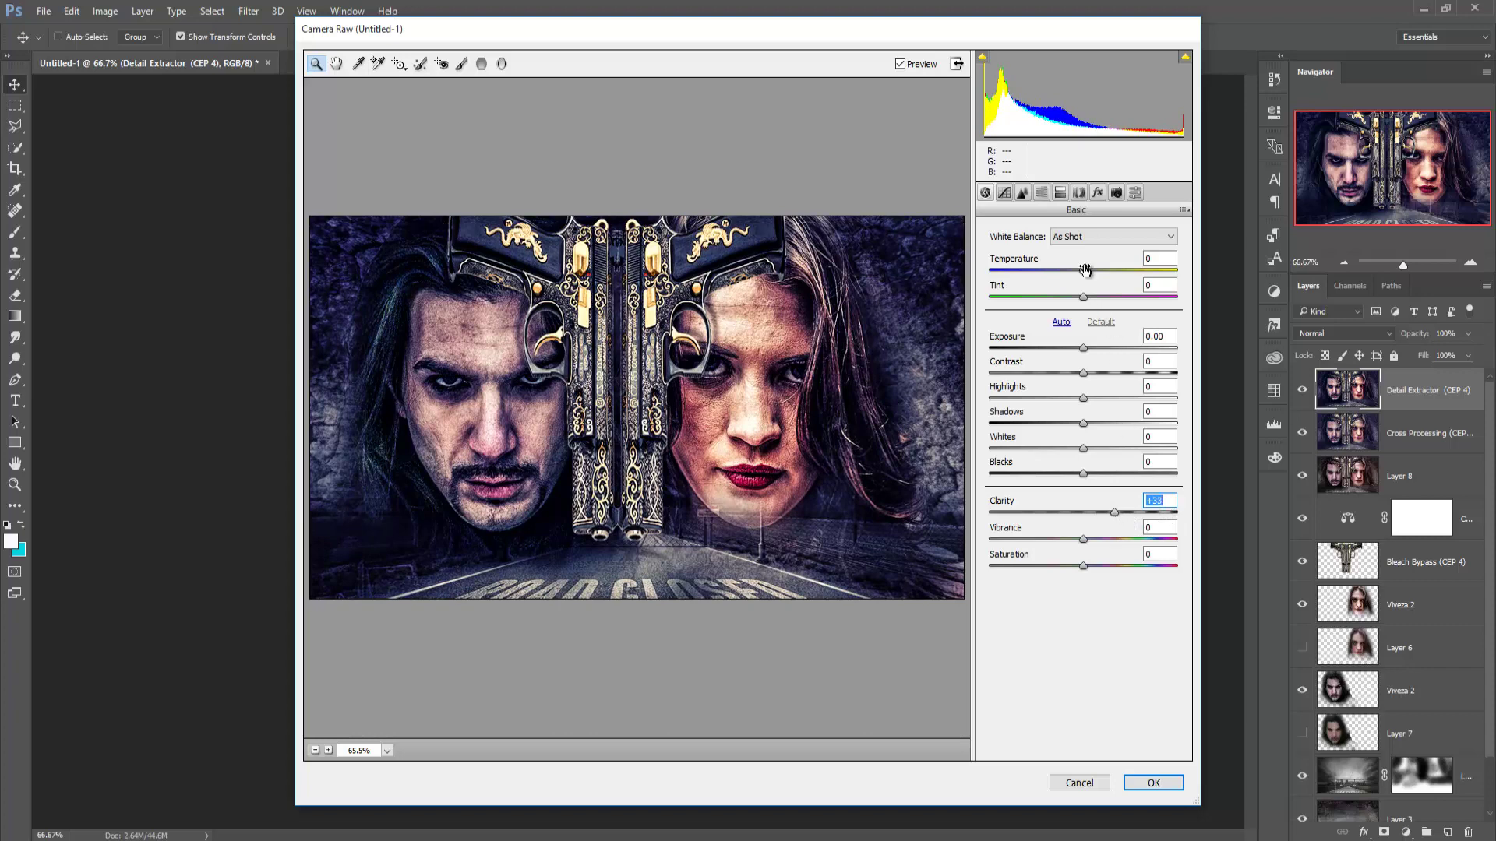
- Darken the image corners with a vignette Amount of -45
left_click(1080, 193)
left_click(1062, 193)
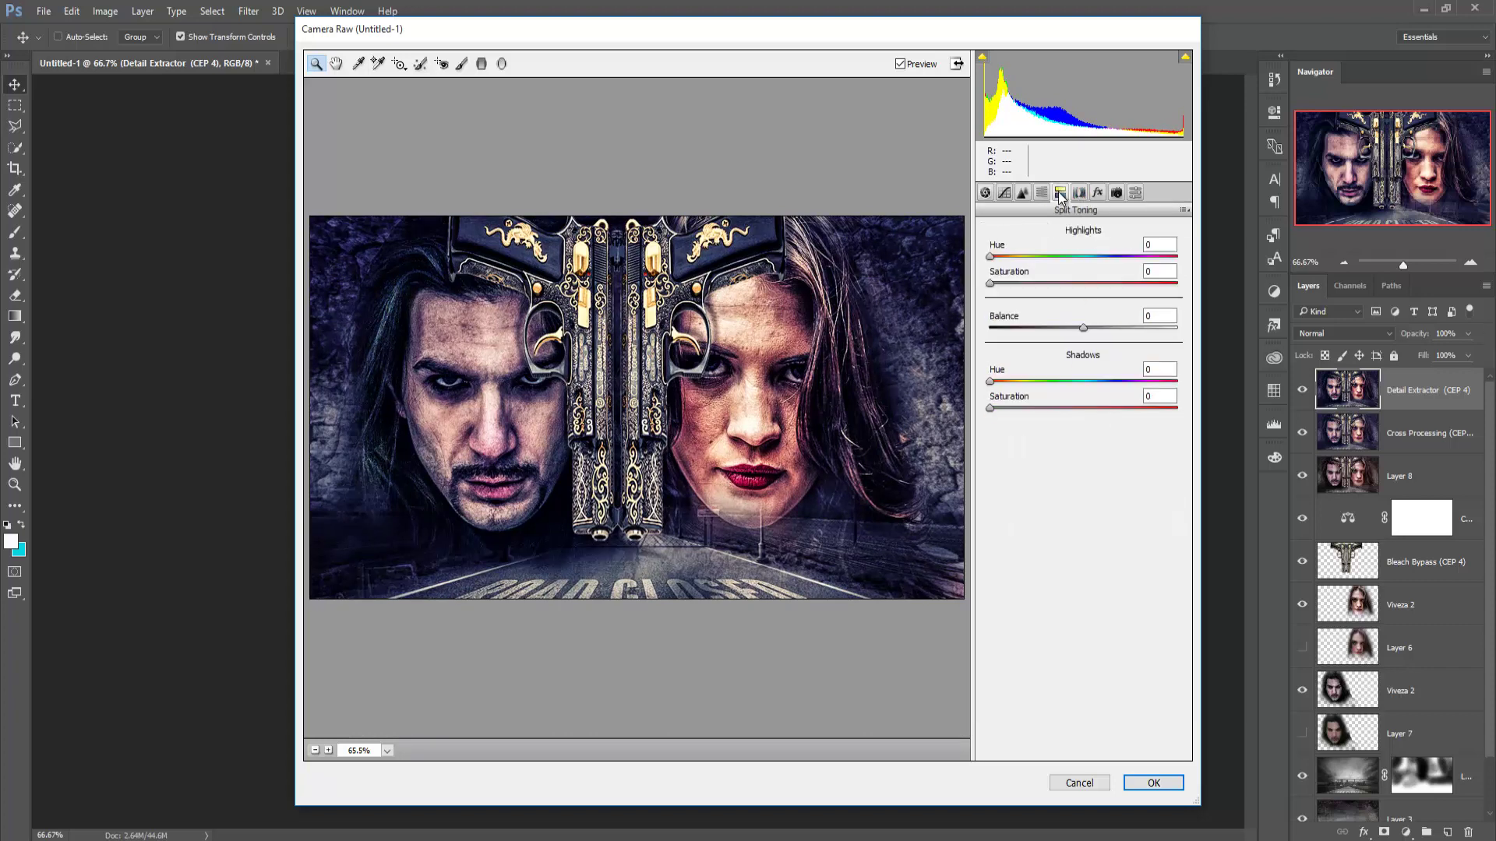
left_click(1098, 192)
mouse_move(1083, 400)
left_mouse_down()
mouse_move(1040, 397)
mouse_move(1054, 400)
left_mouse_up()
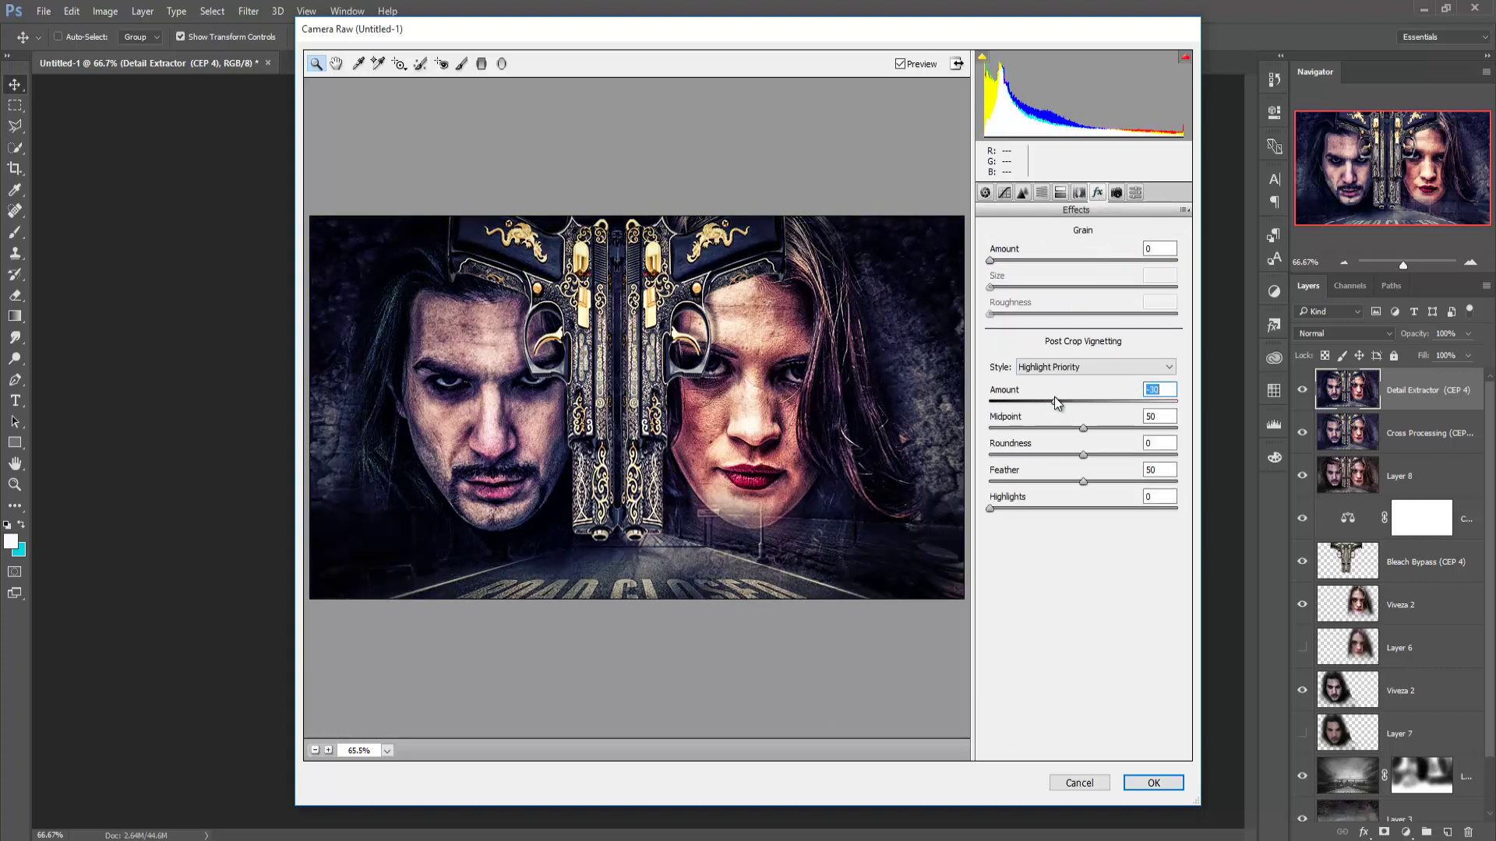
- Split-tone highlights to hue 62, saturation 13 and shadows to hue 233
left_click(1077, 193)
left_click(1060, 192)
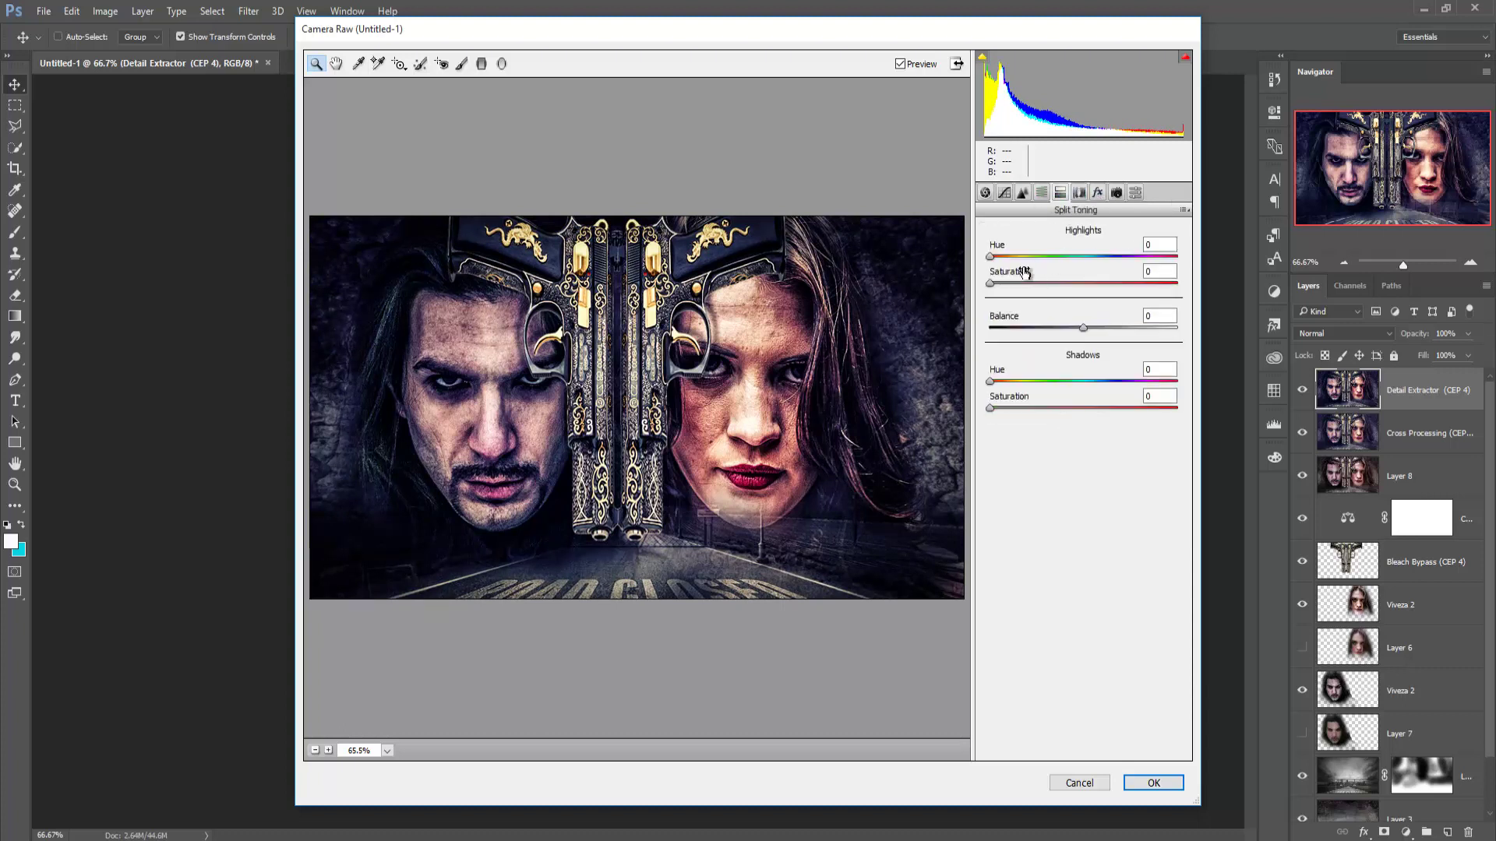
mouse_move(989, 256)
left_mouse_down()
mouse_move(1021, 257)
mouse_move(1016, 286)
left_mouse_up()
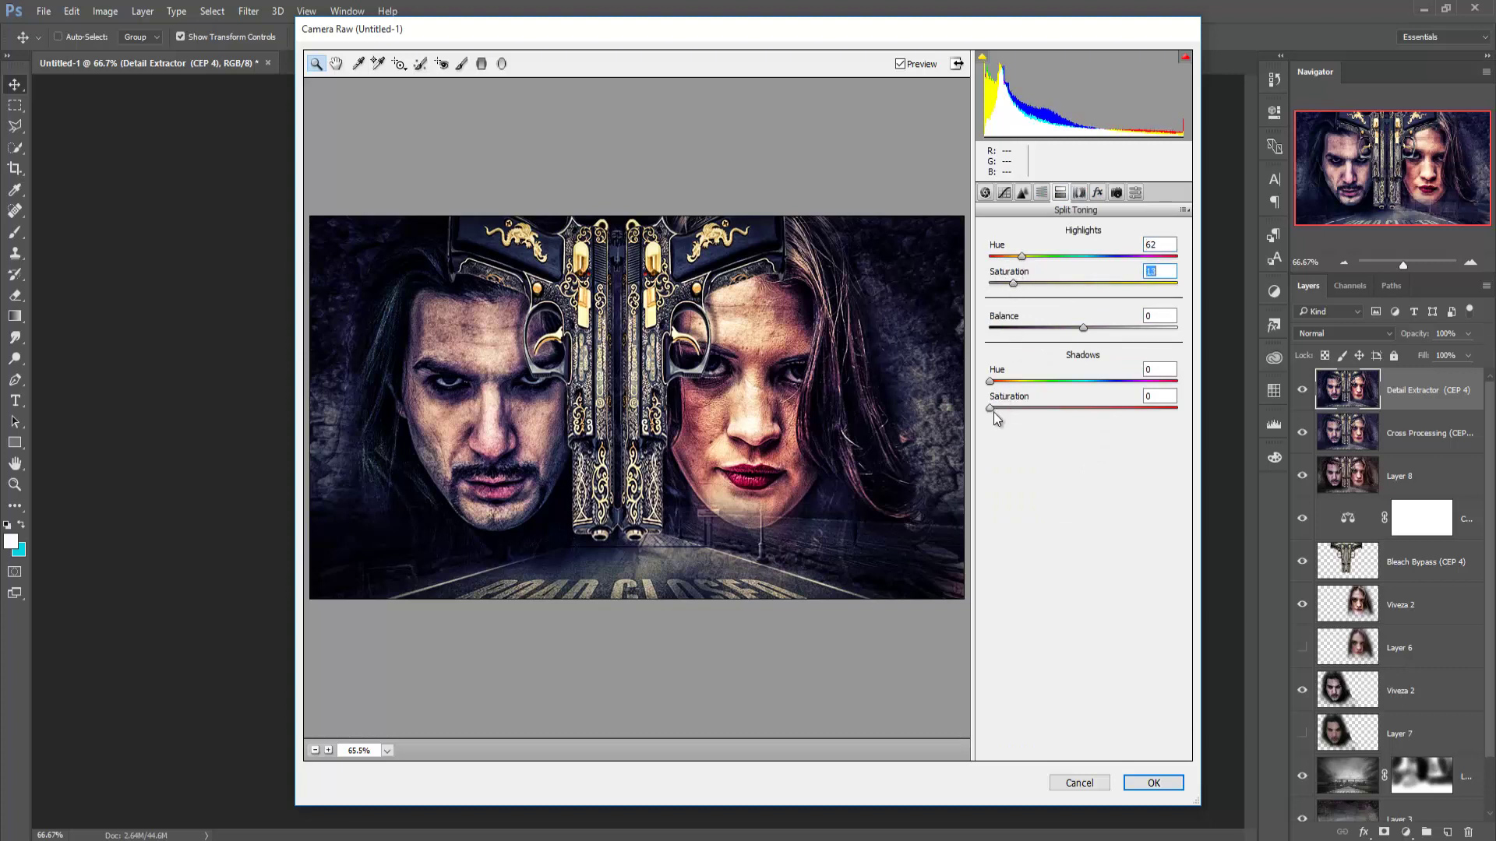
left_click_drag(990, 381, 1110, 381)
left_click_drag(990, 407, 1006, 410)
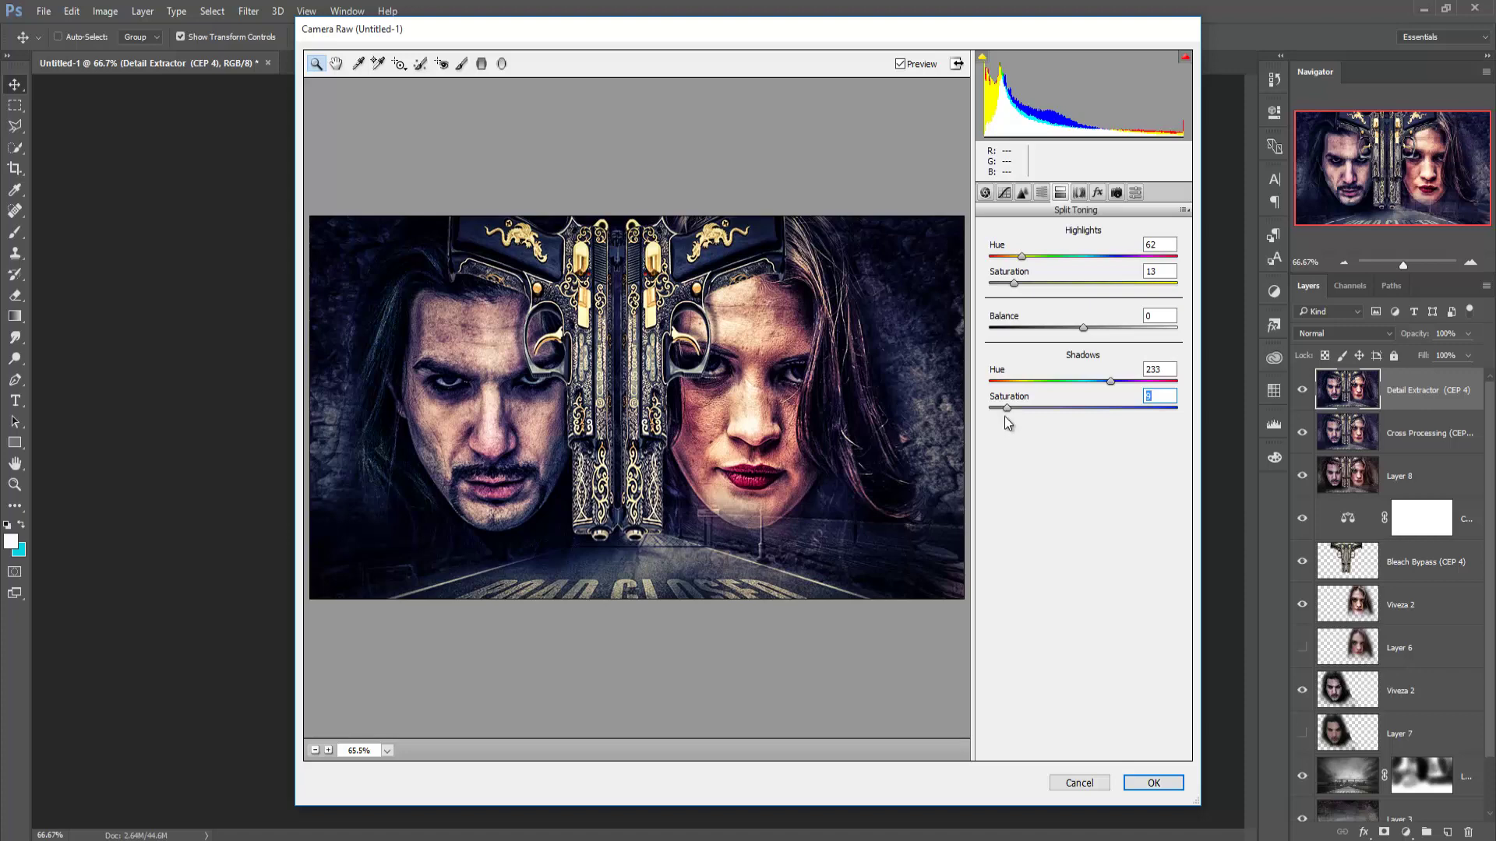
left_click(1143, 784)
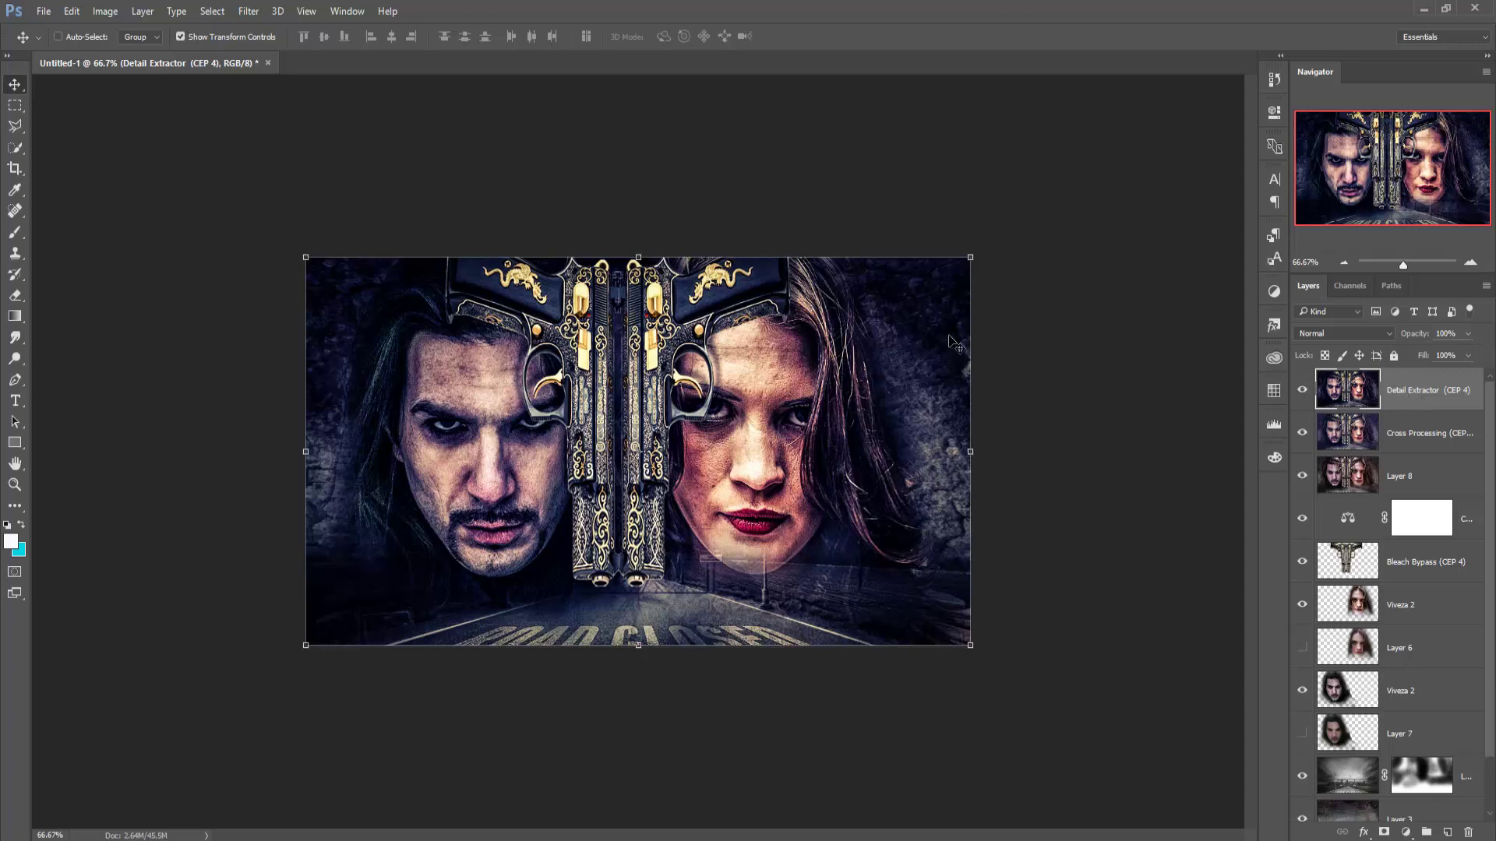
- Apply Color Efex Pro 4 Portrait Bleach Bypass (−12% saturation, 55% contrast) as a new layer
left_click(249, 11)
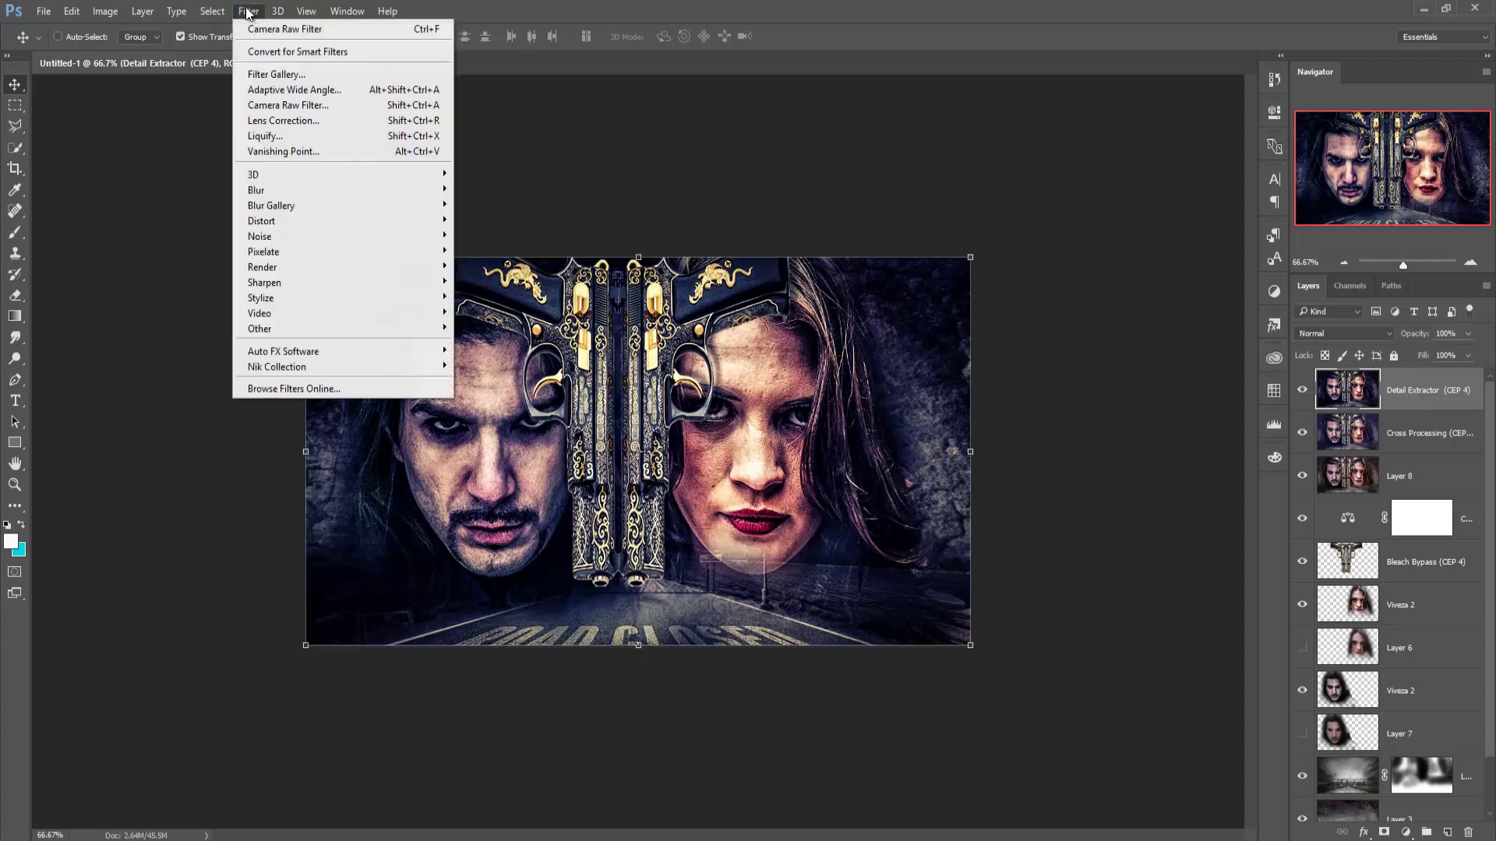
mouse_move(278, 366)
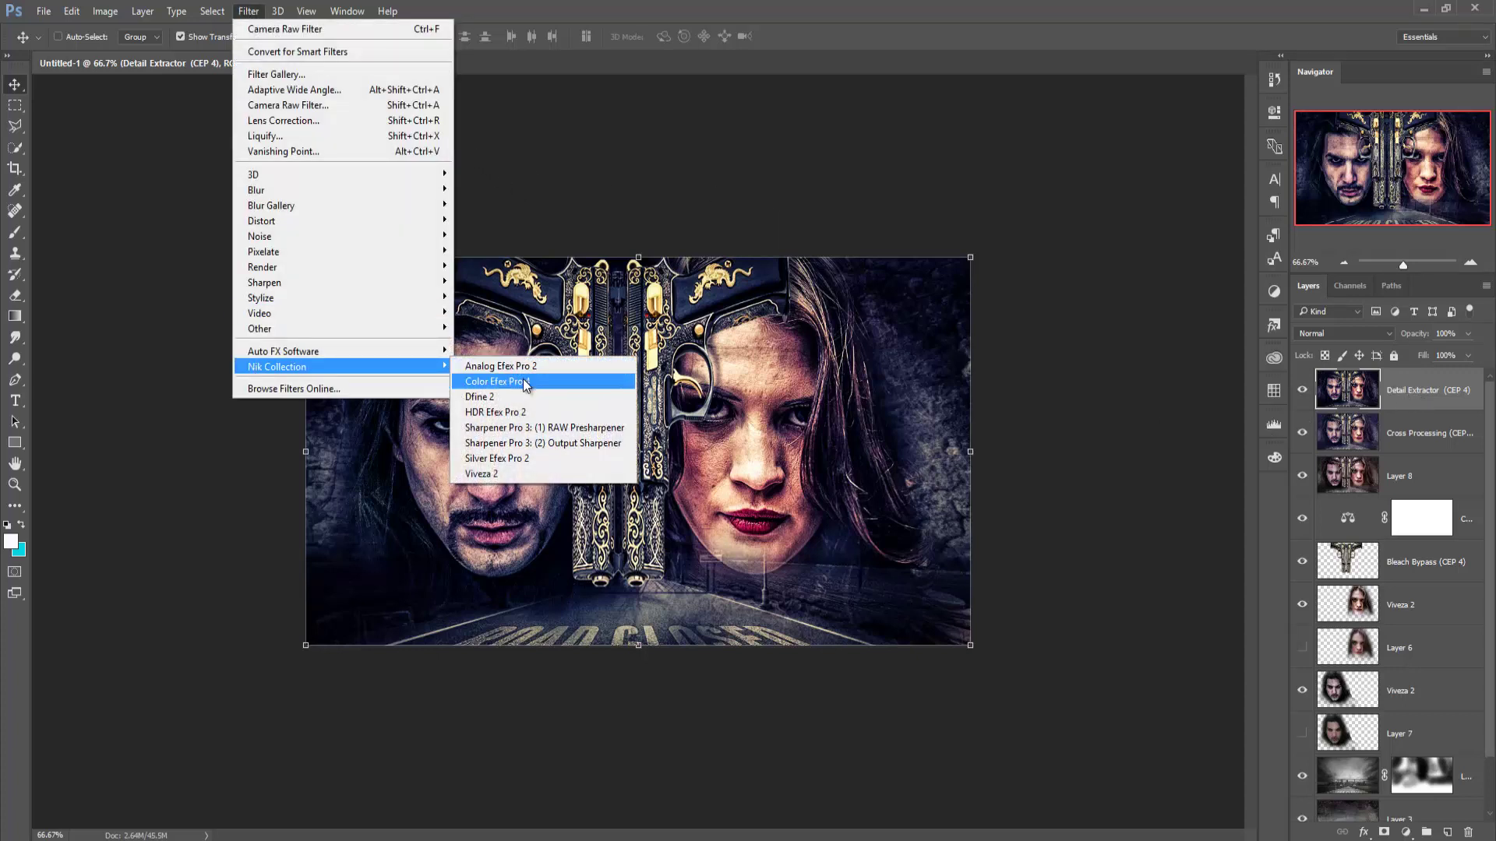
left_click(498, 382)
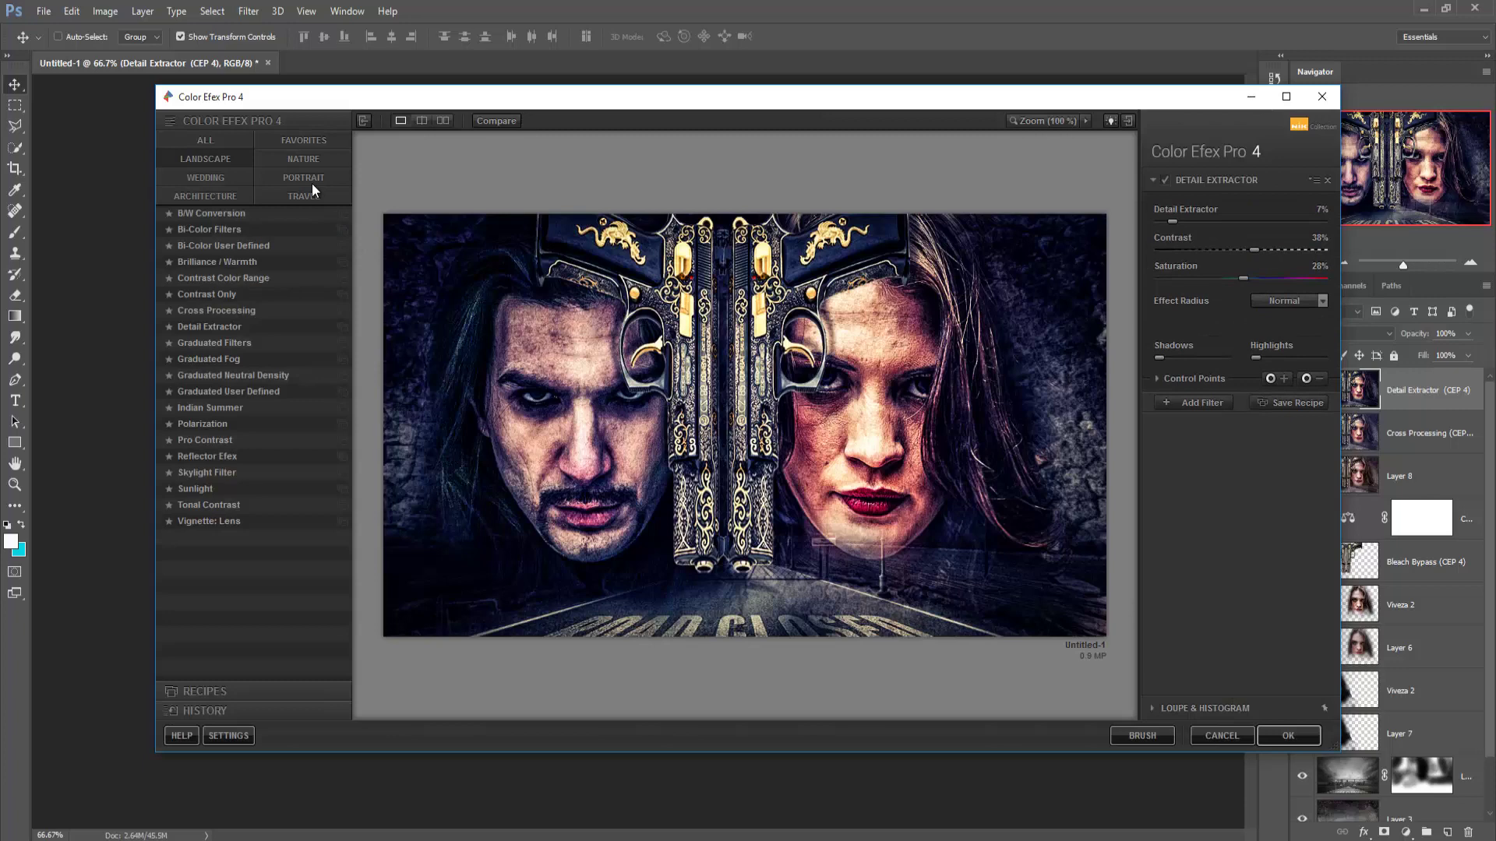
left_click(303, 180)
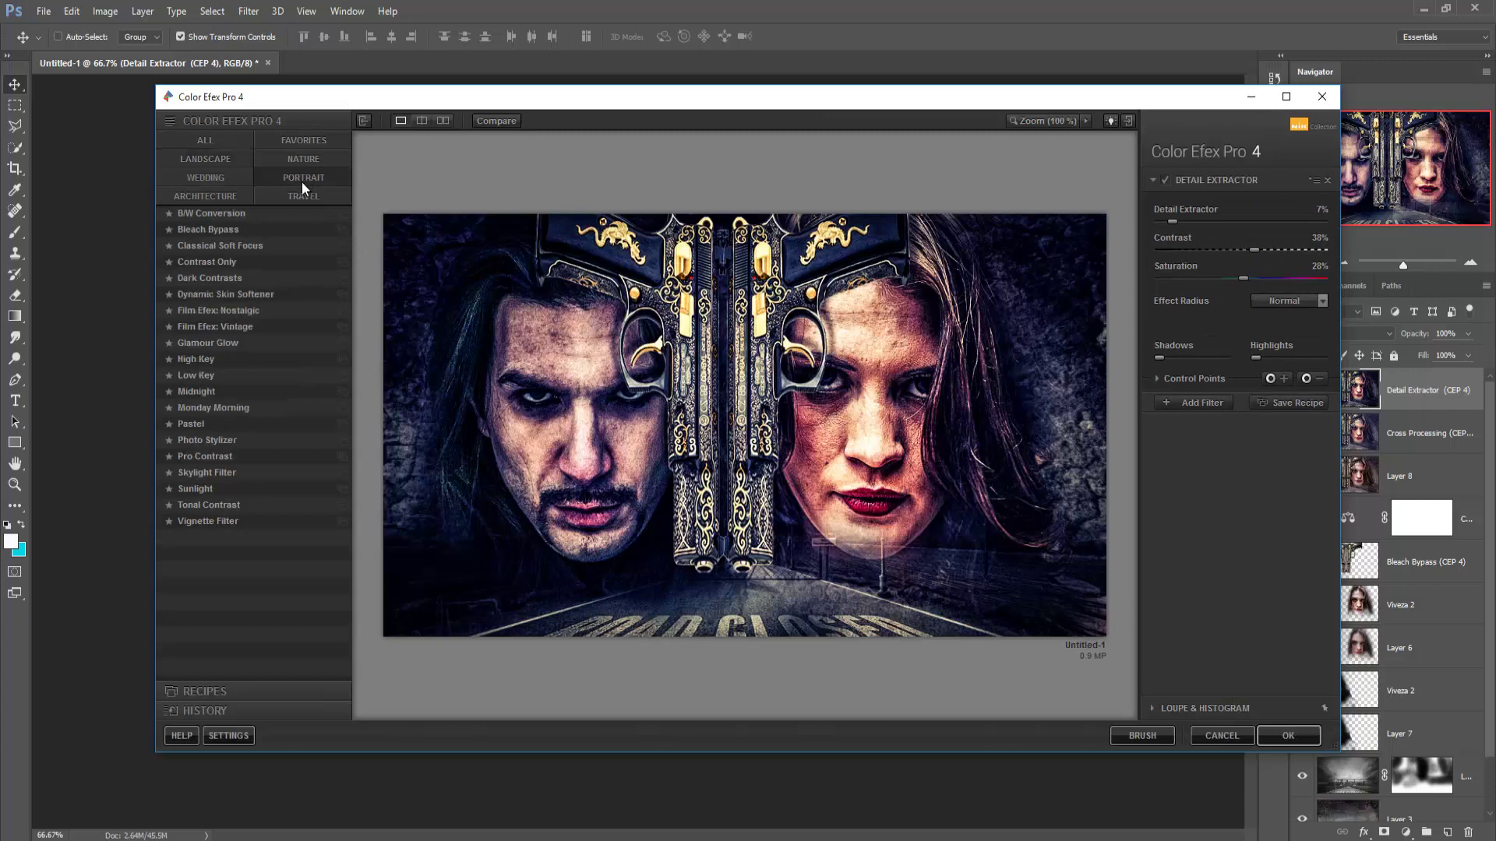
left_click(226, 230)
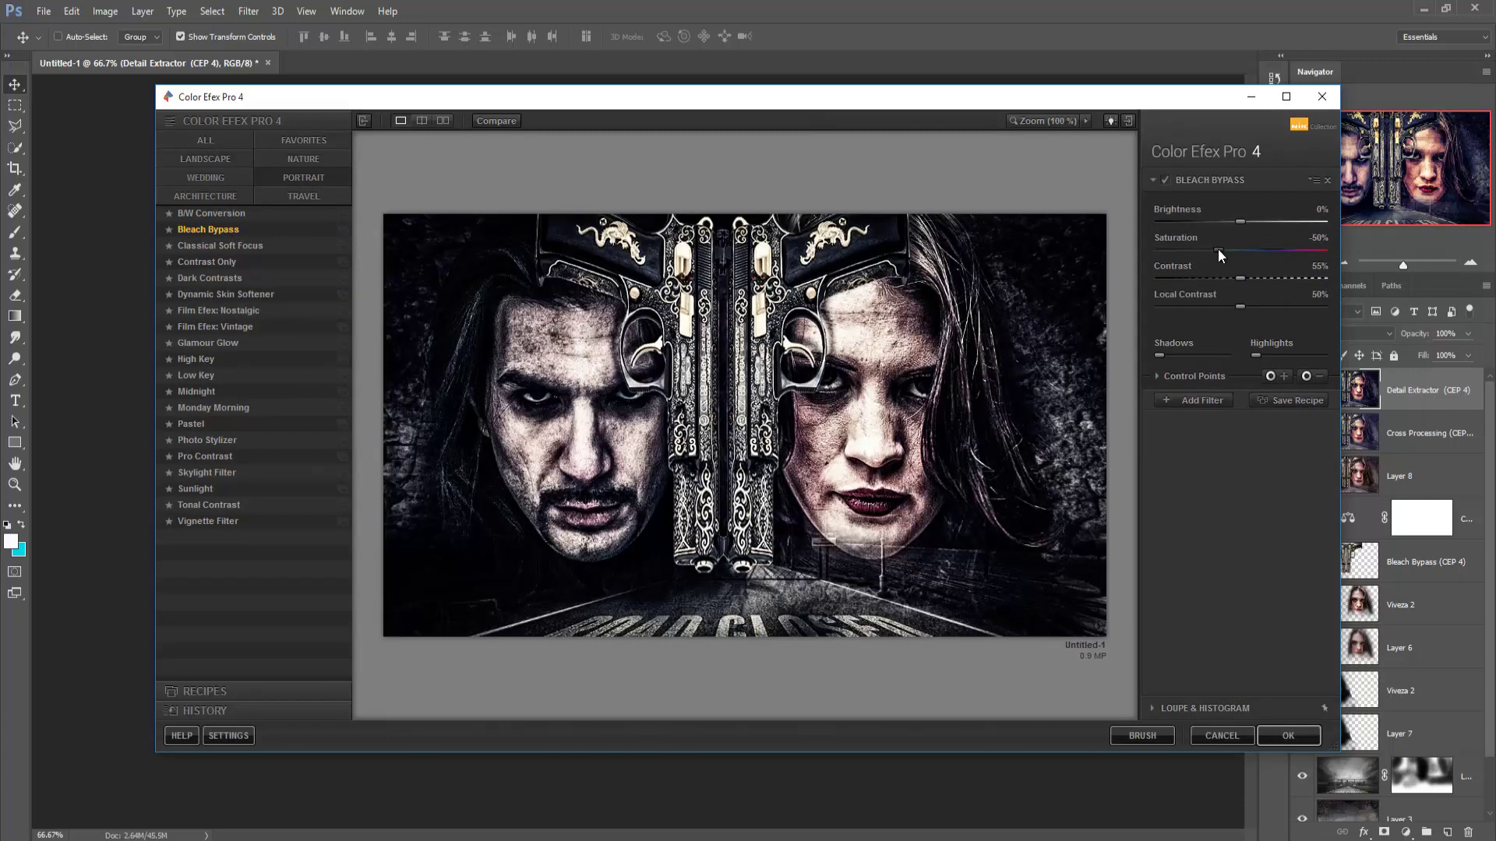
left_click_drag(1218, 249, 1279, 251)
left_click(1299, 736)
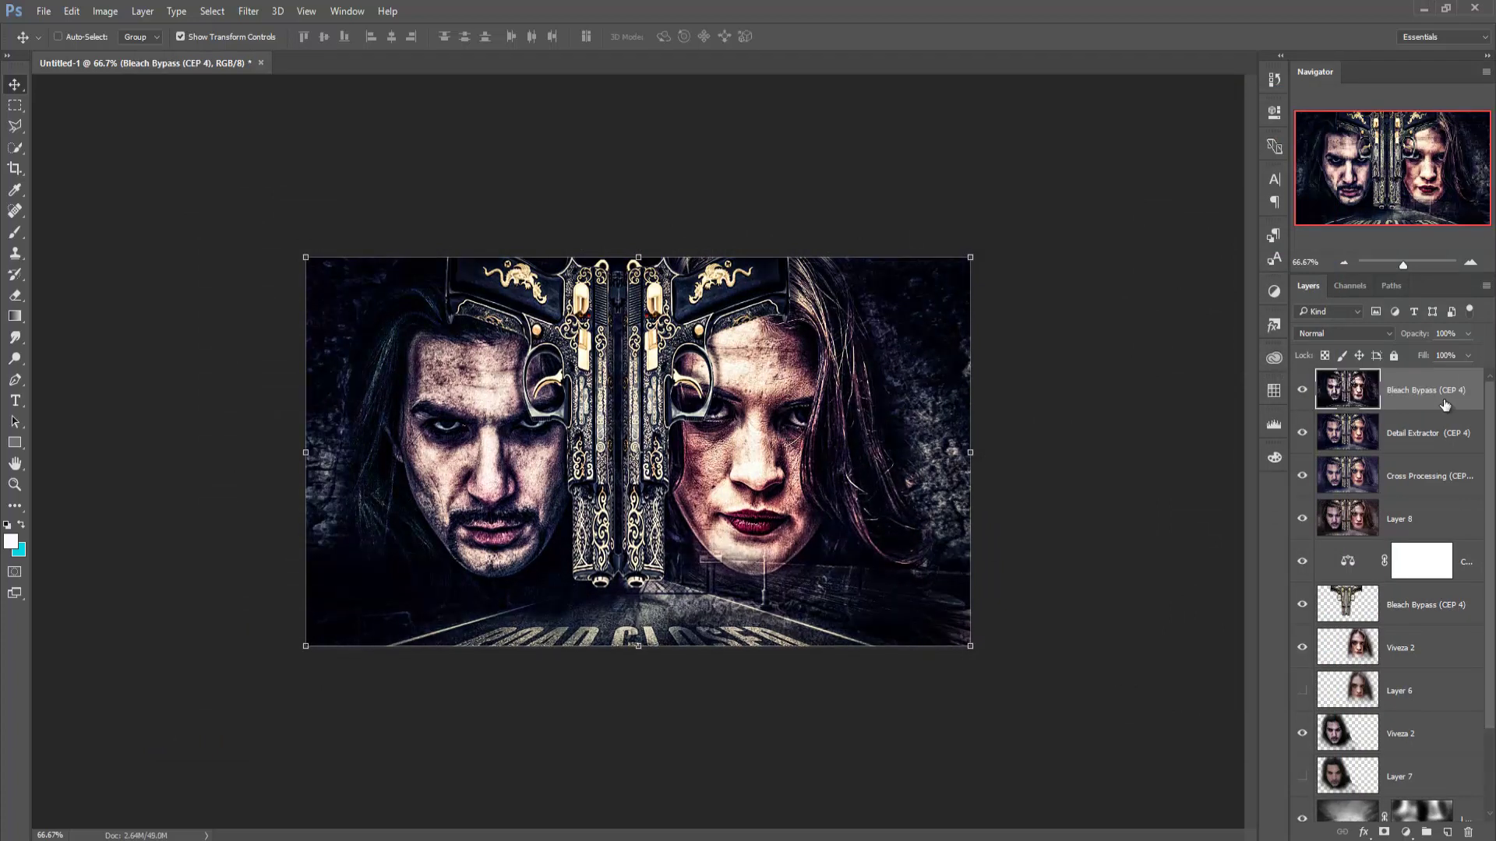
- Type the white title 'TWO GUNS' below the faces
left_click(14, 400)
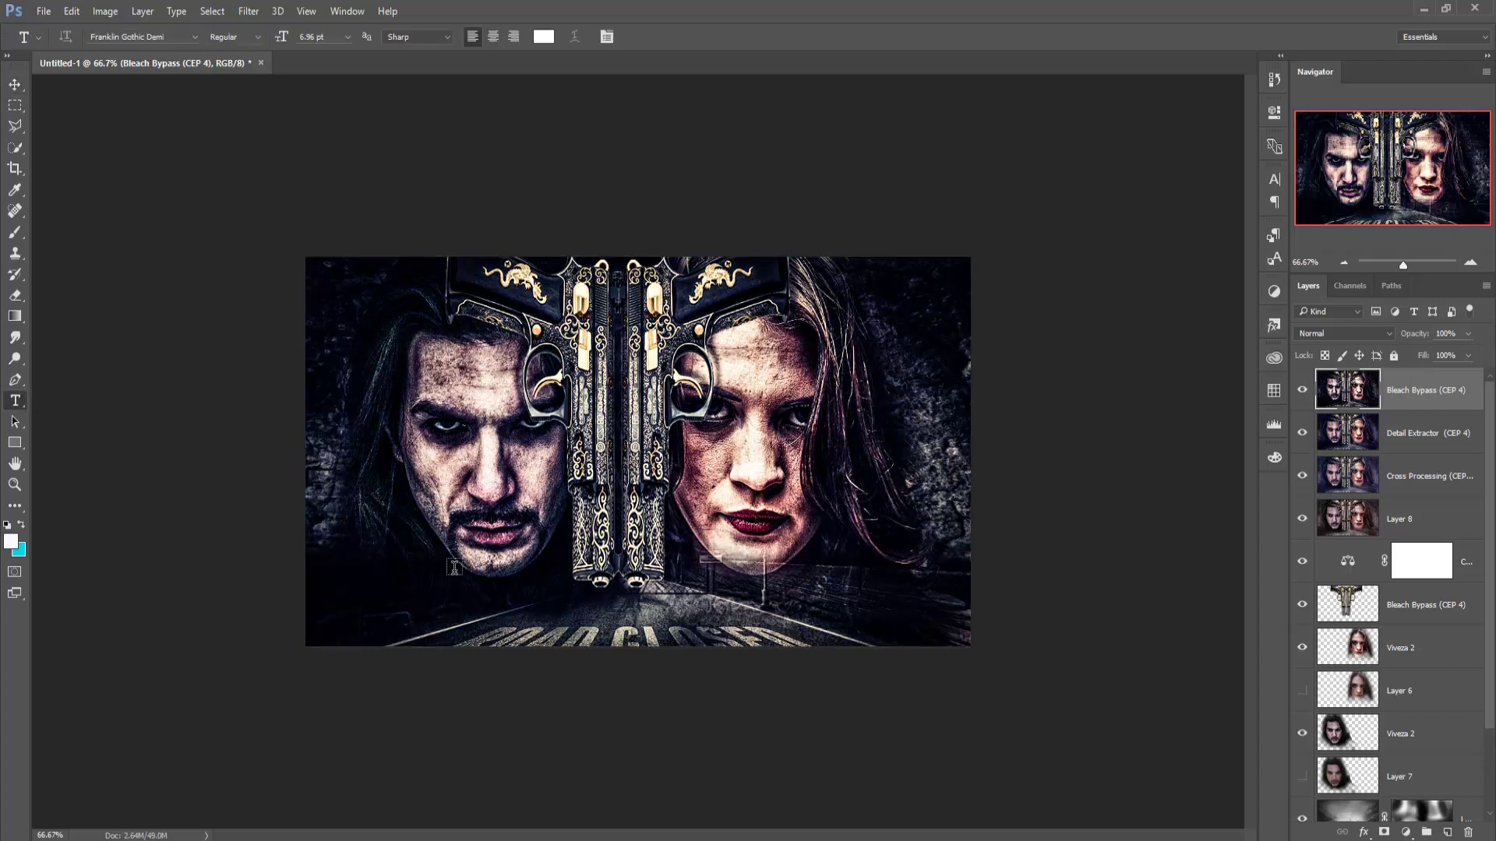
left_click(519, 600)
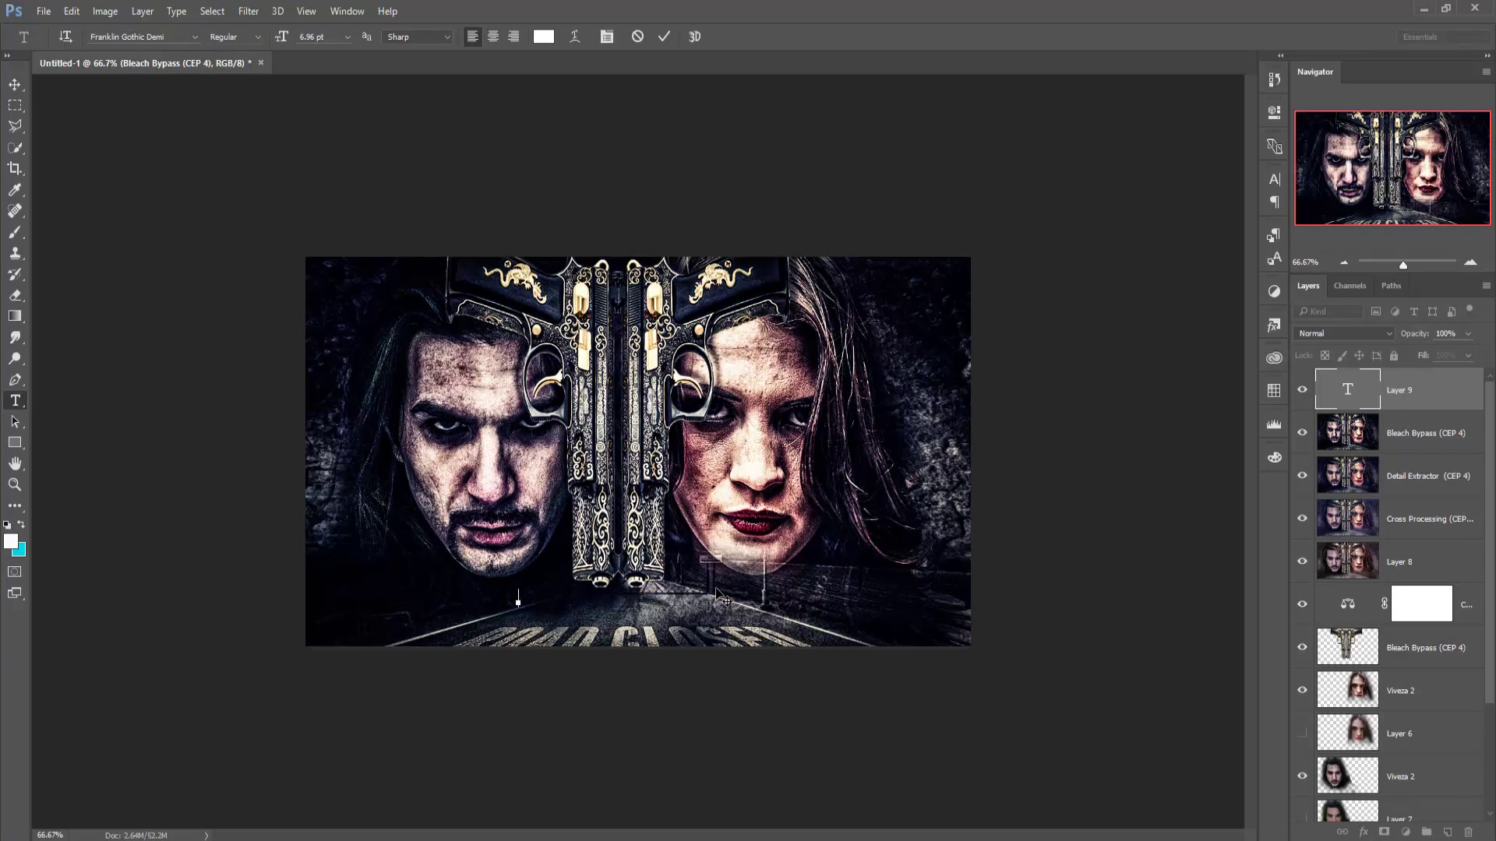
type("TWO G")
type("UNS")
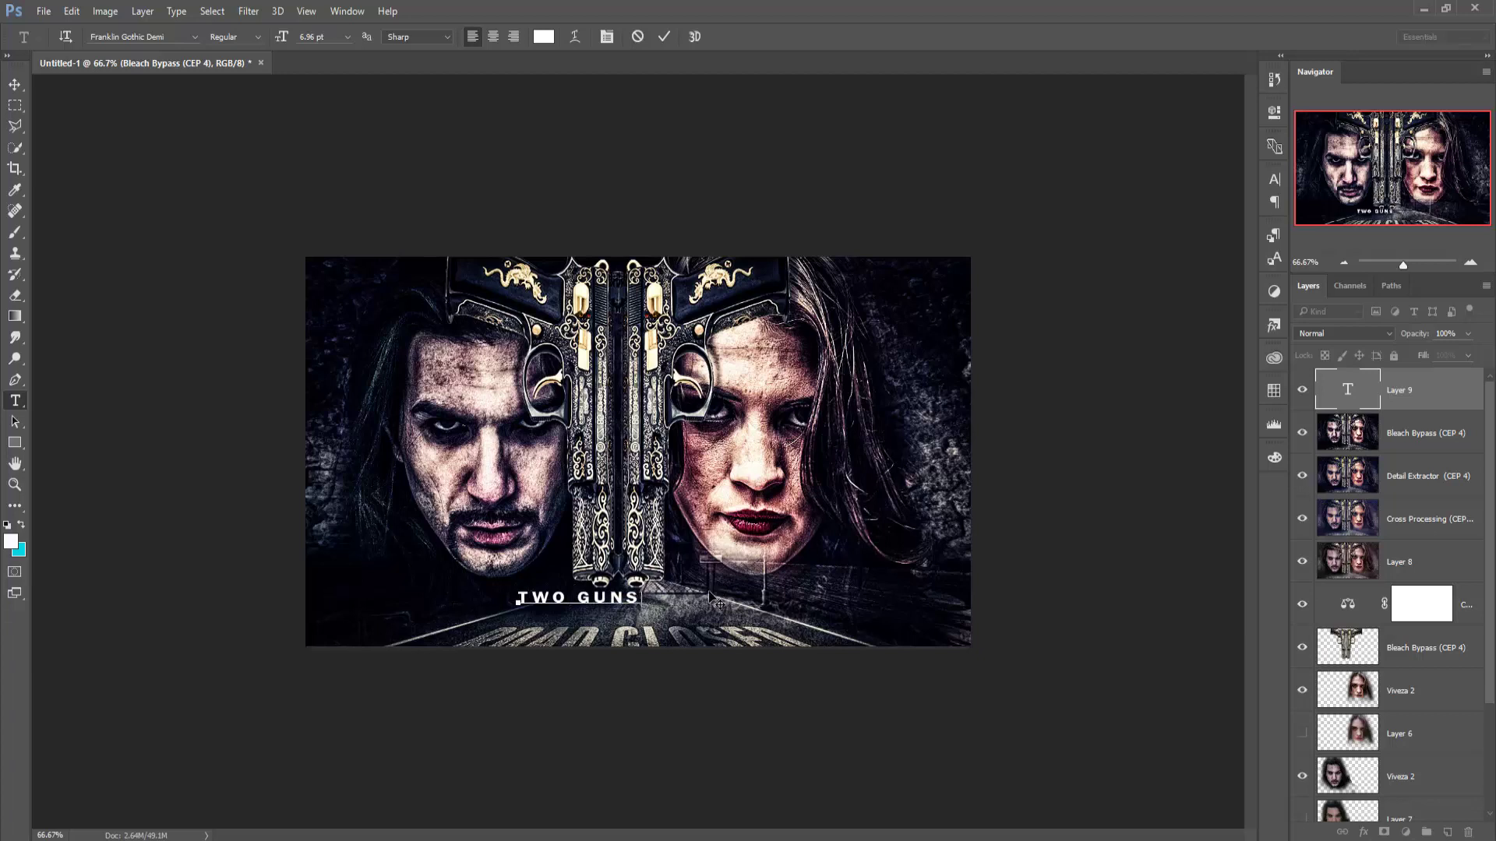
- Widen the title's letter tracking to 1080 and commit the text
left_click_drag(640, 596, 515, 597)
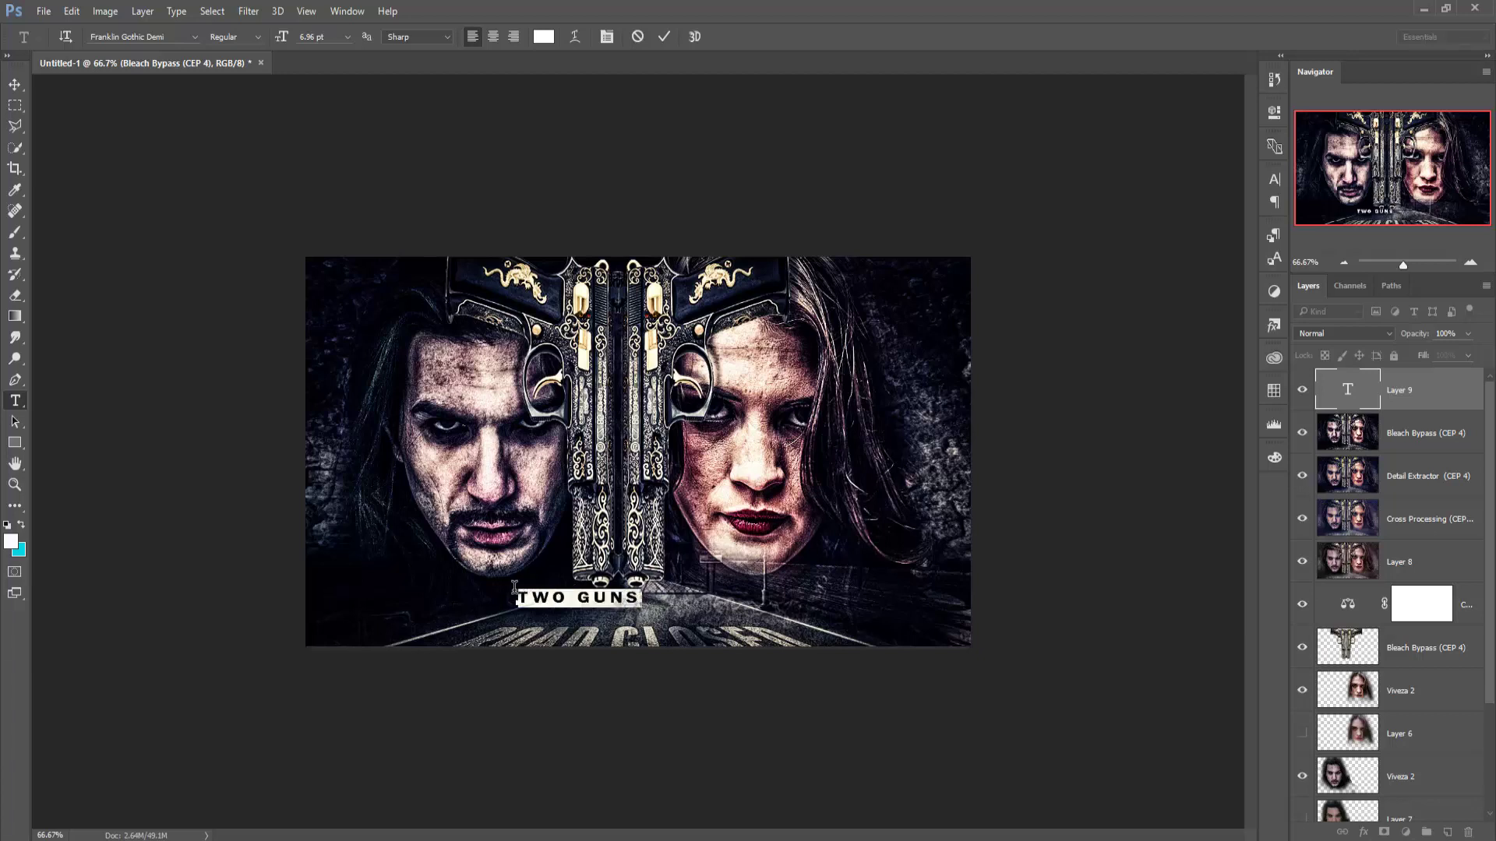
left_click(1275, 179)
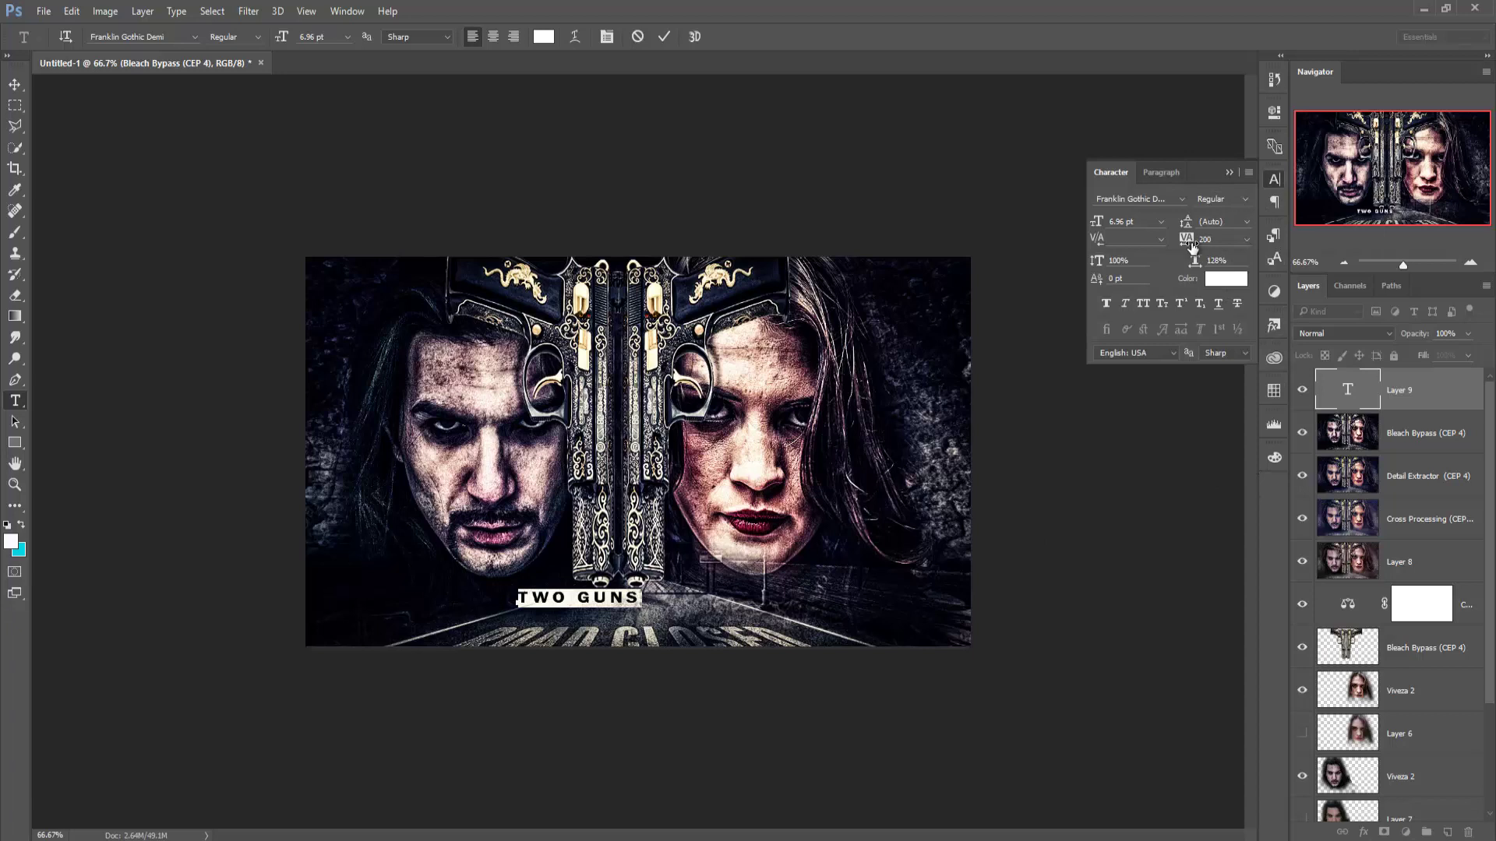
left_click_drag(1187, 242, 1223, 244)
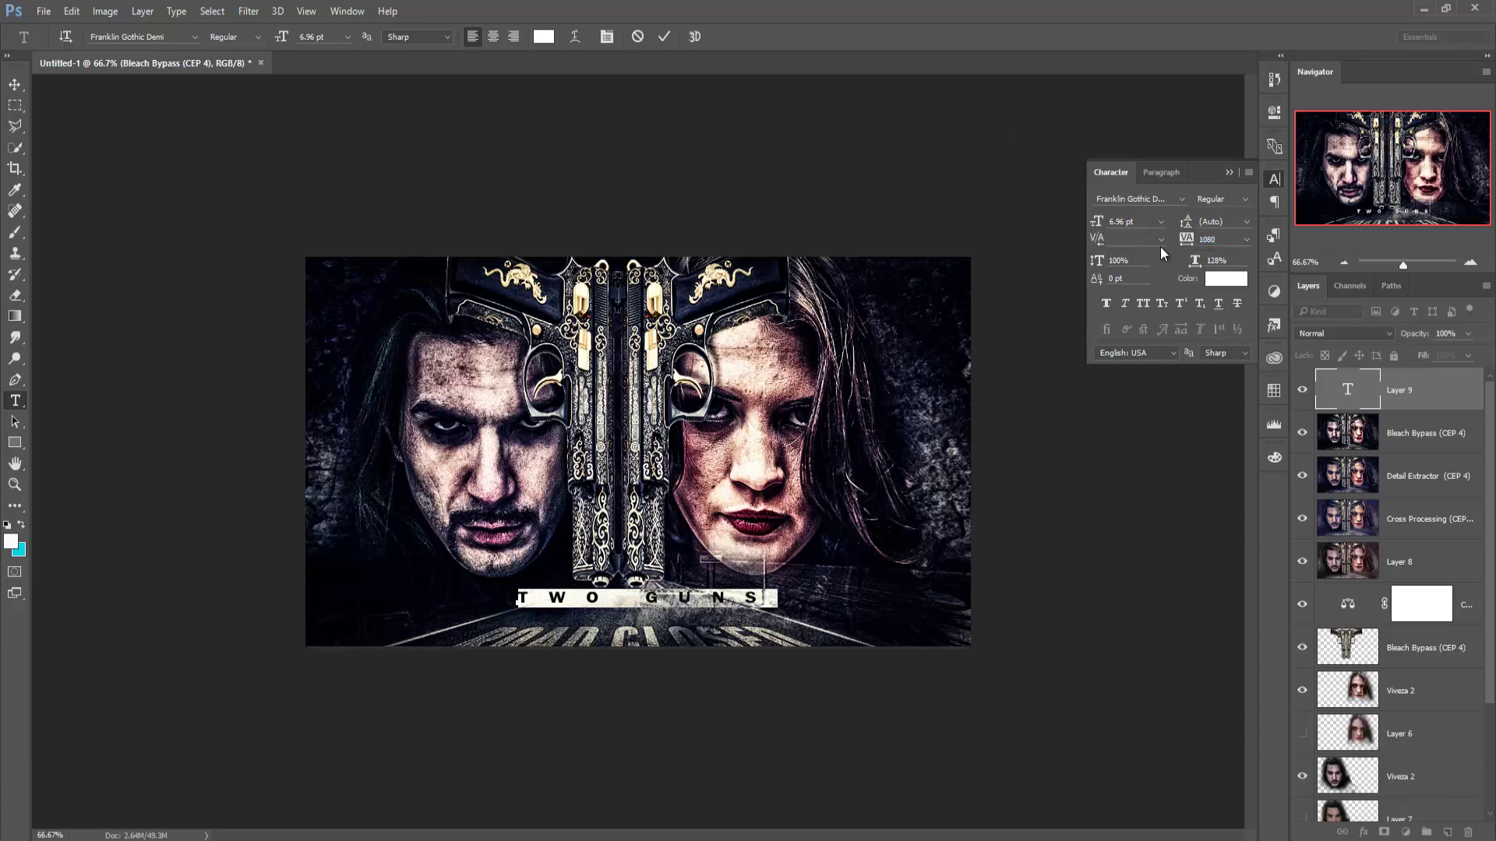
left_click(664, 36)
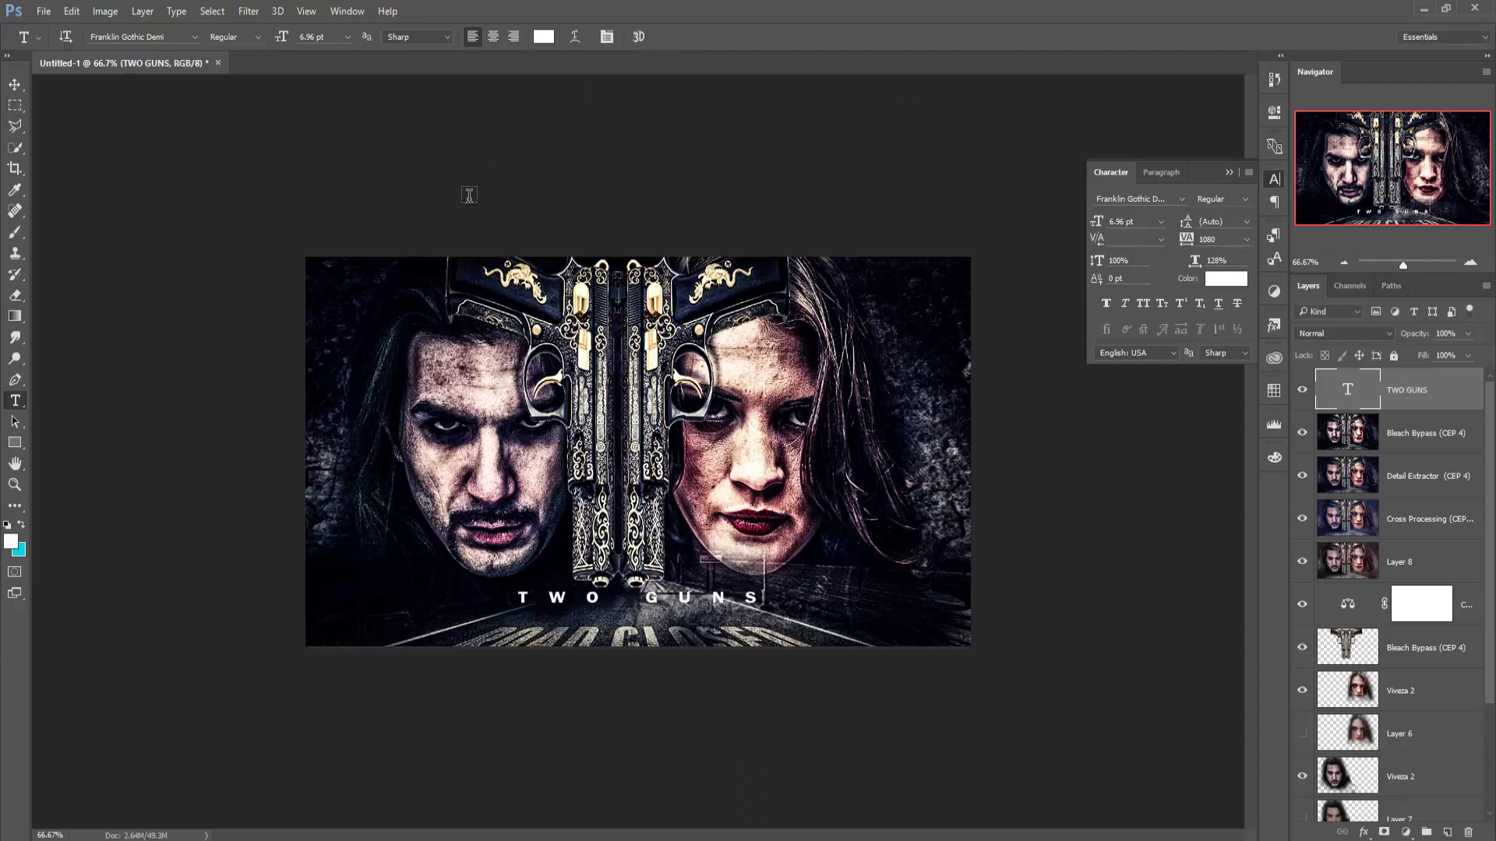
- Free-transform the TWO GUNS title taller and wider
left_click(14, 83)
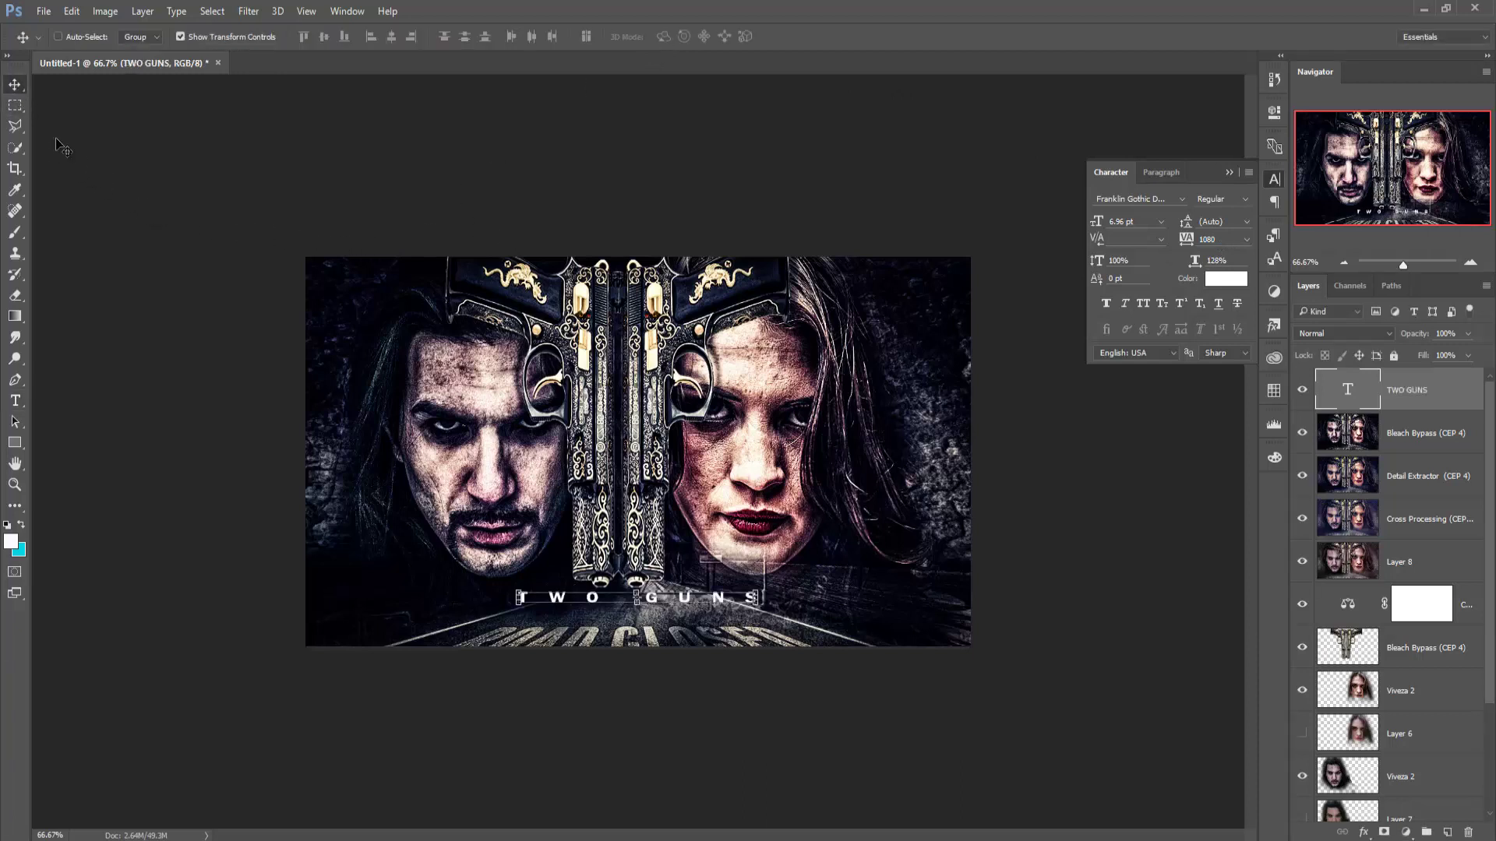
key("ctrl+t")
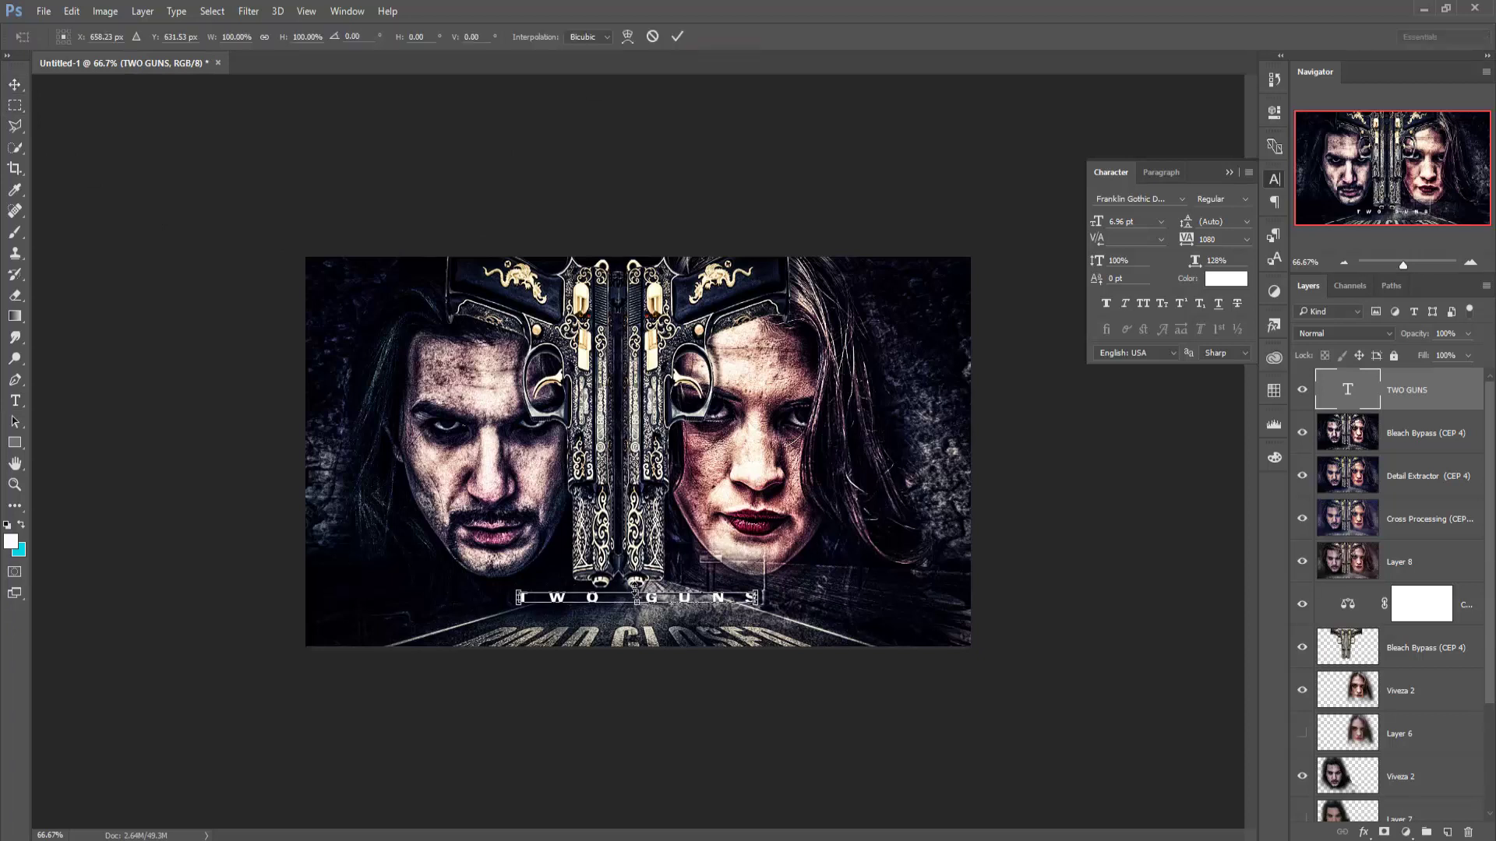
left_click_drag(637, 590, 637, 579)
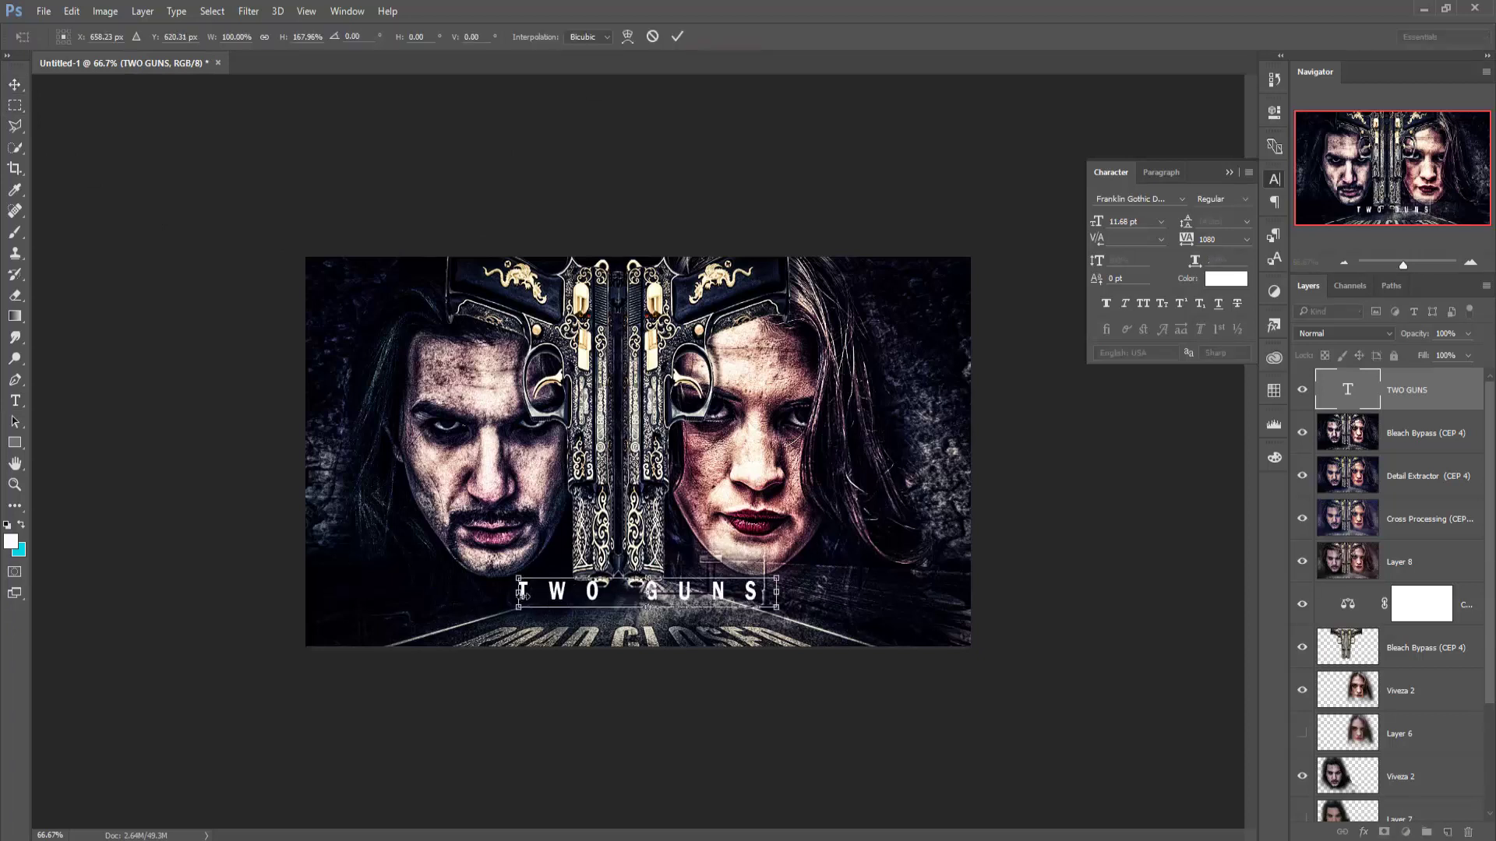
left_click_drag(518, 592, 494, 592)
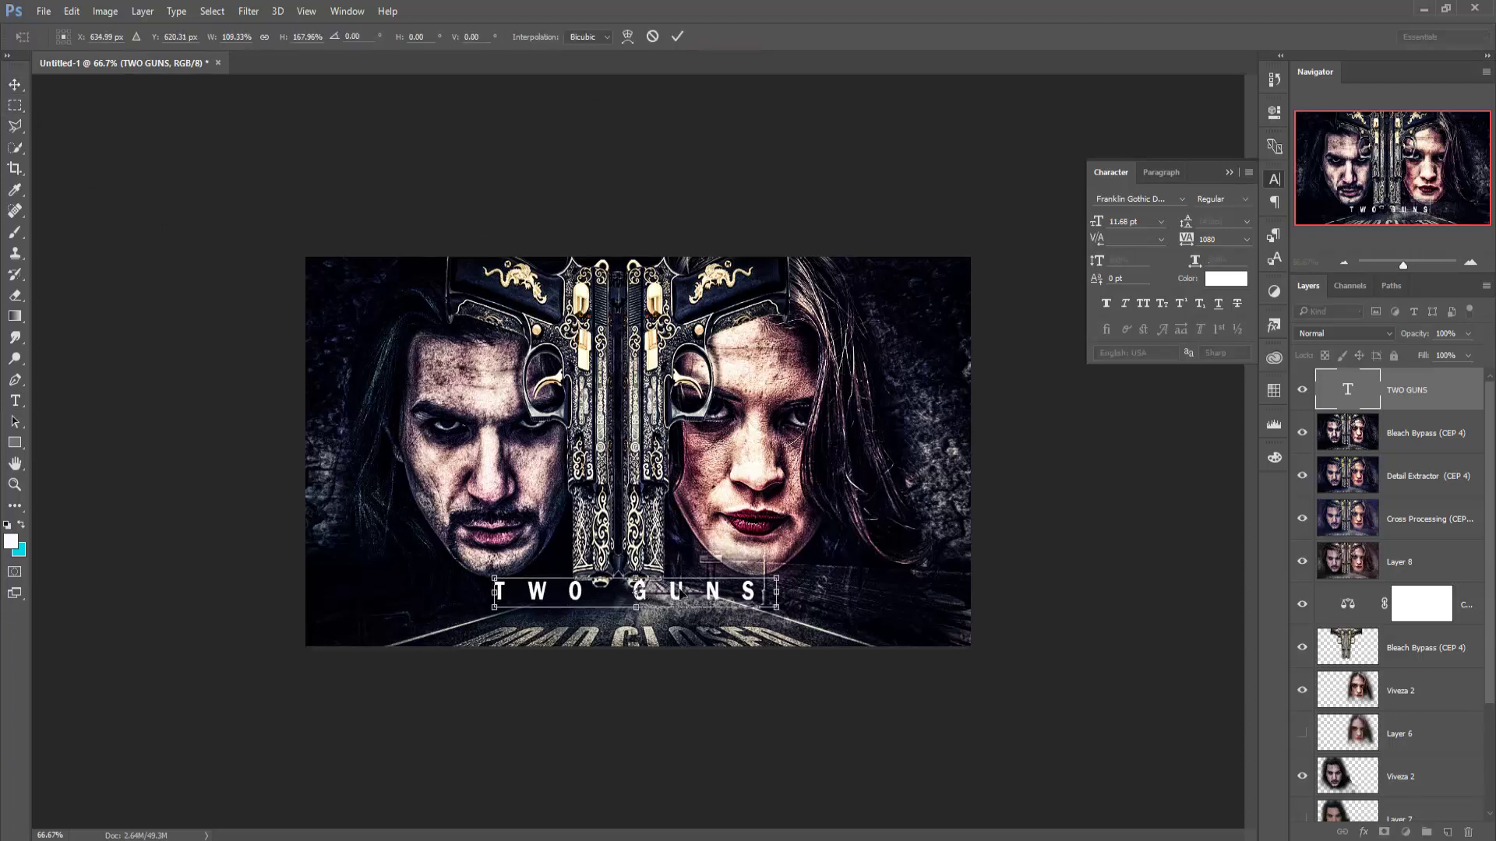
left_click_drag(680, 596, 677, 592)
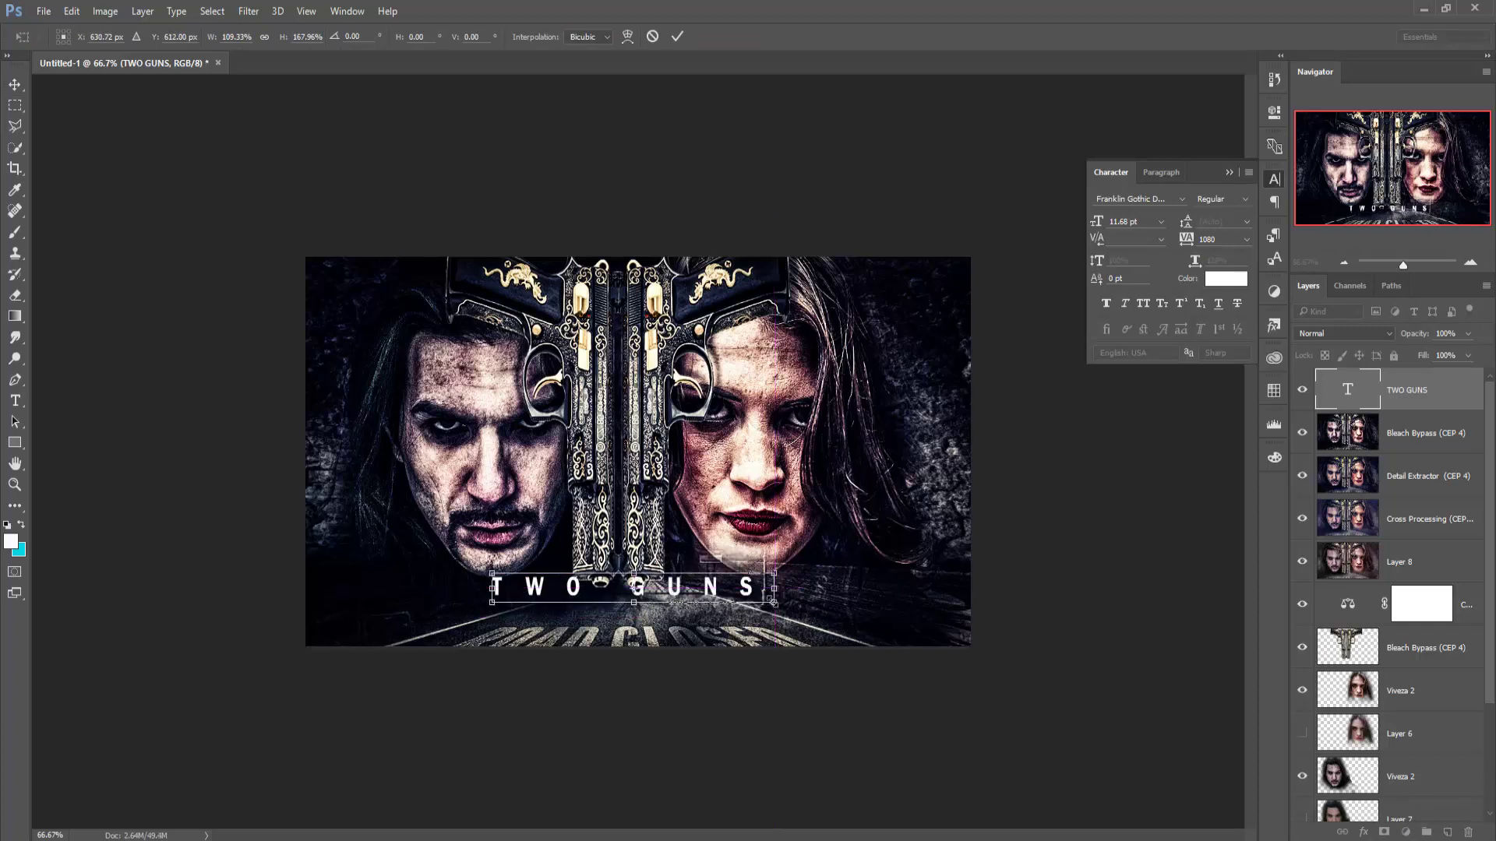
mouse_move(772, 599)
left_mouse_down()
mouse_move(796, 606)
mouse_move(698, 592)
left_mouse_up()
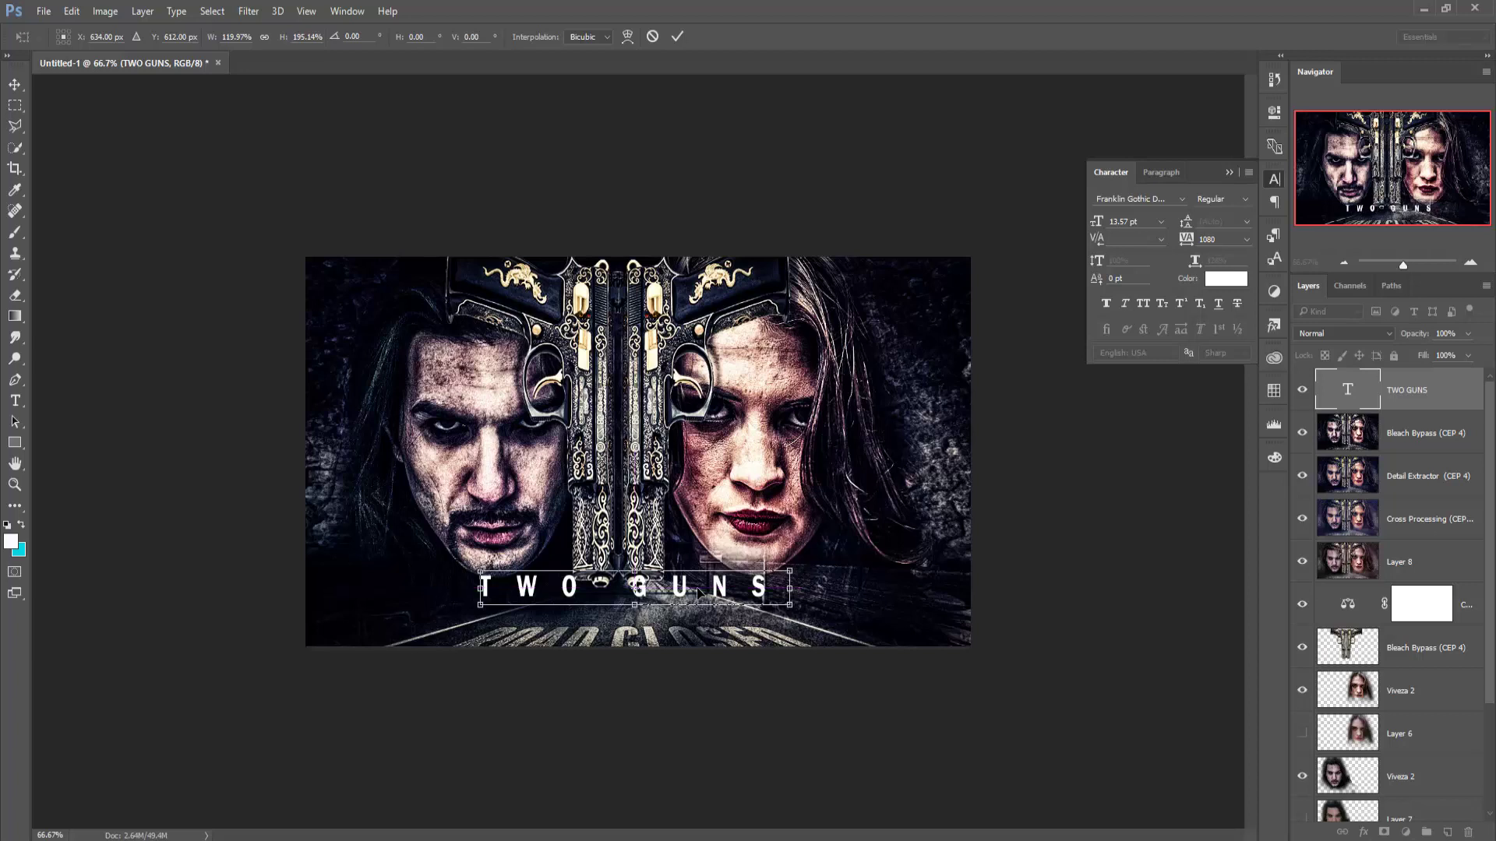
left_click(677, 36)
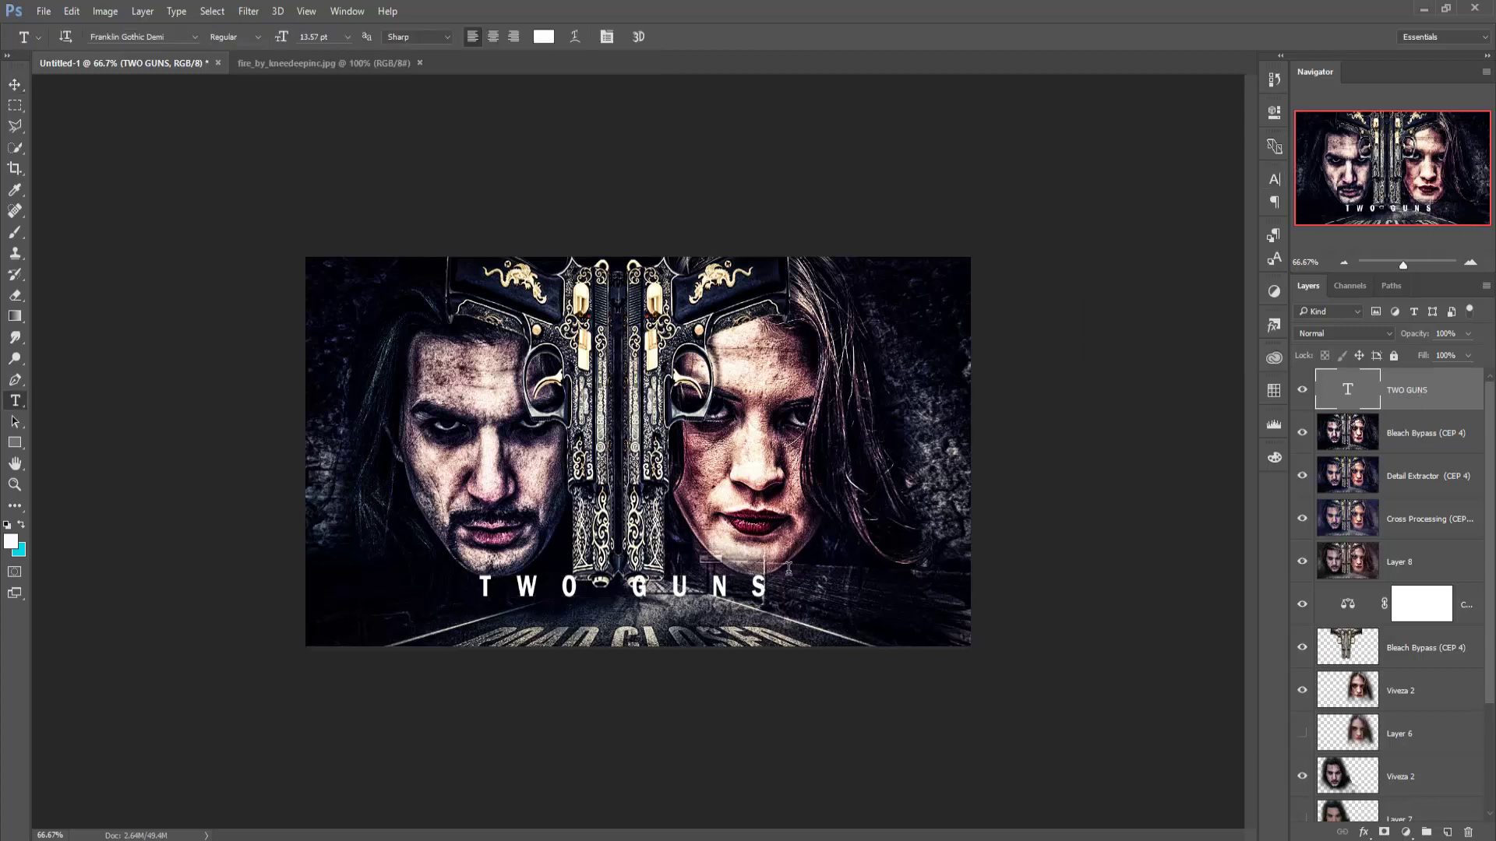
- Move the title lower and enlarge it to about 139% width, 165% height above the road
left_click(14, 84)
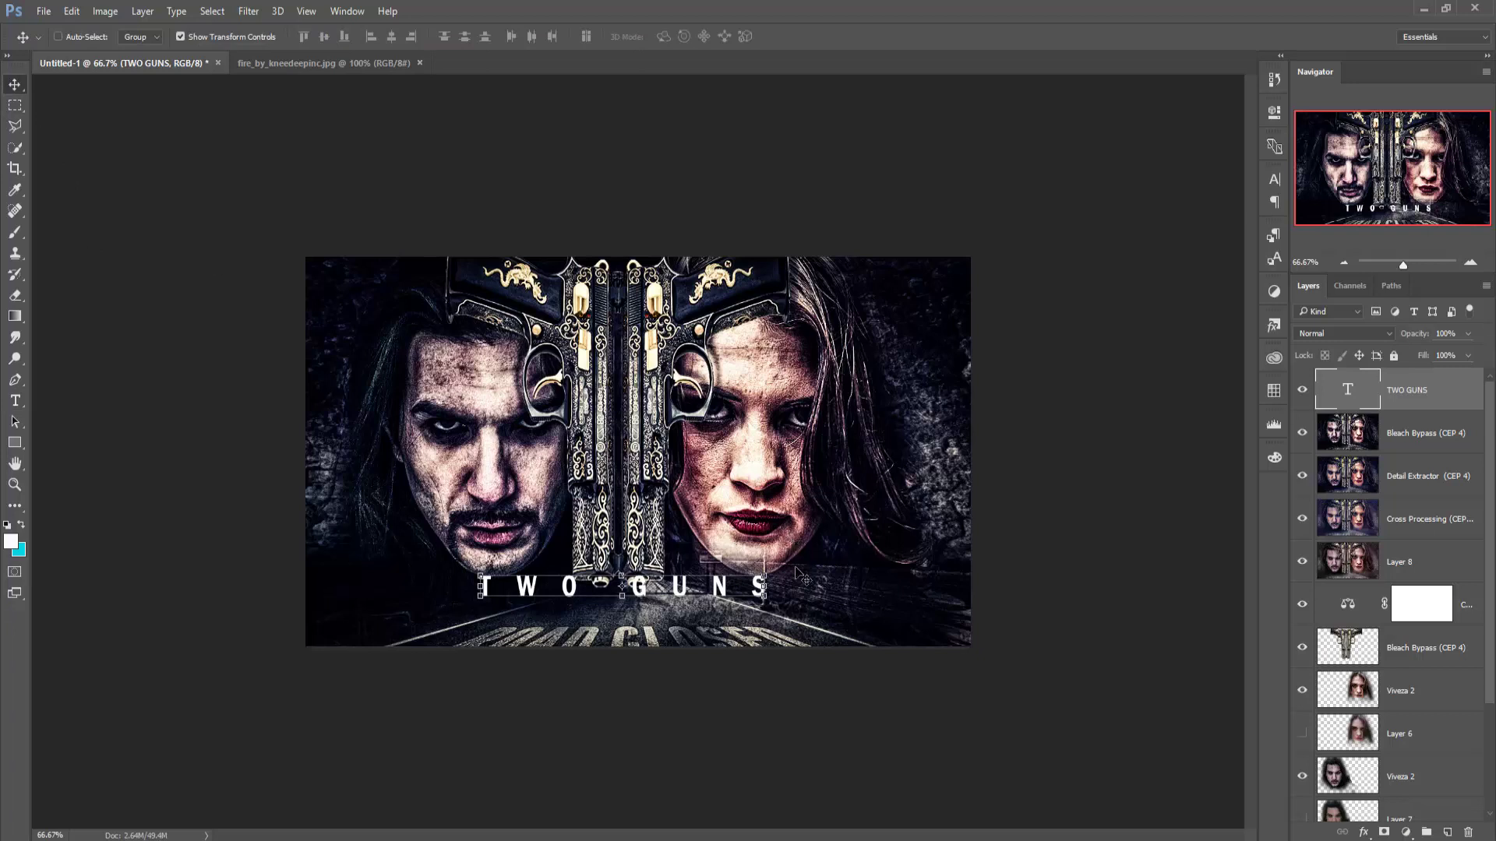
left_click_drag(764, 577, 906, 549)
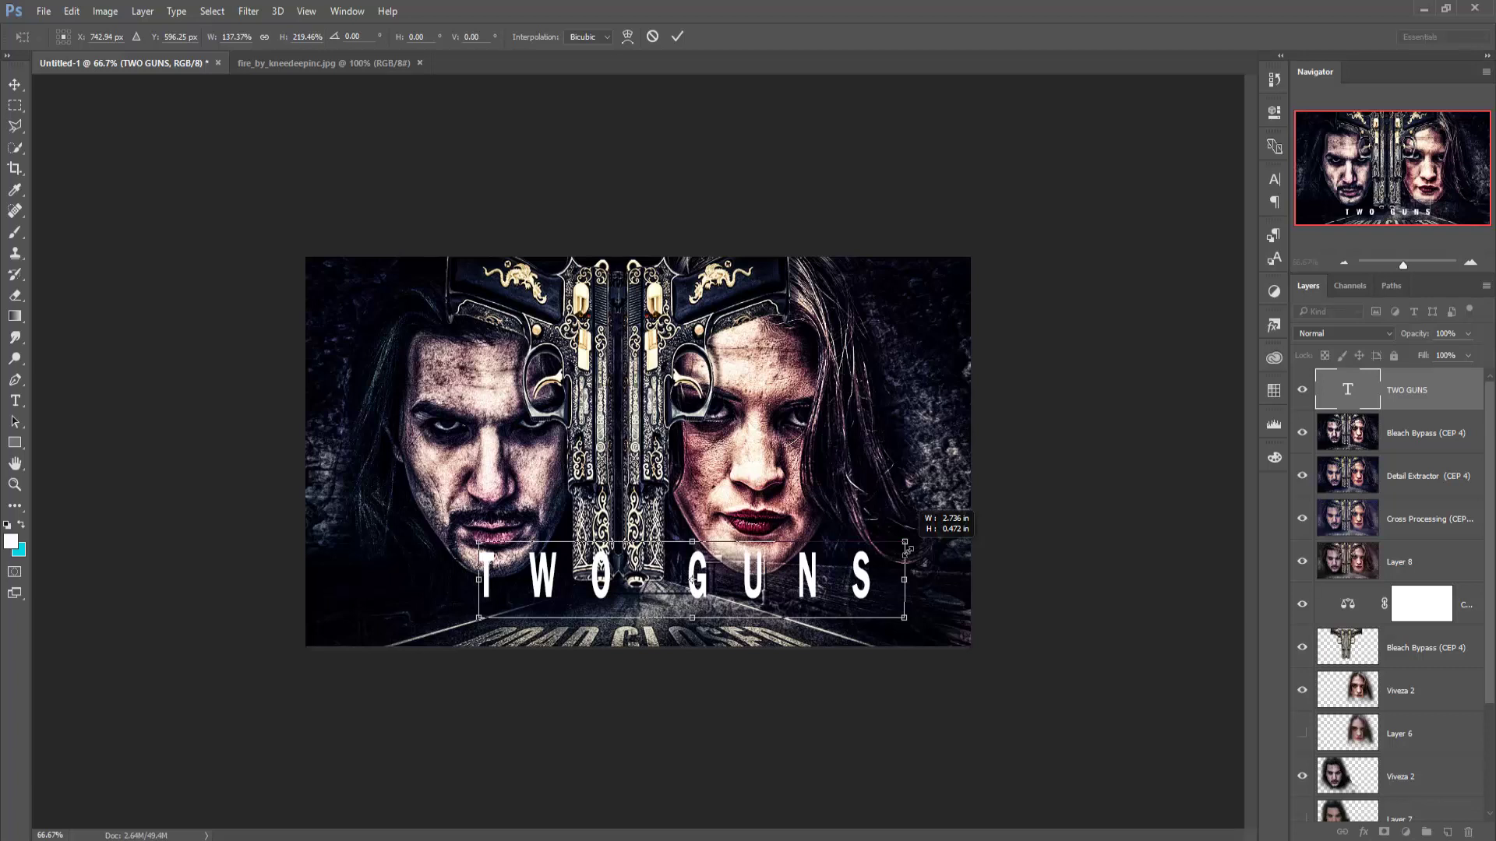
left_click_drag(896, 576, 839, 604)
left_click_drag(644, 645, 643, 624)
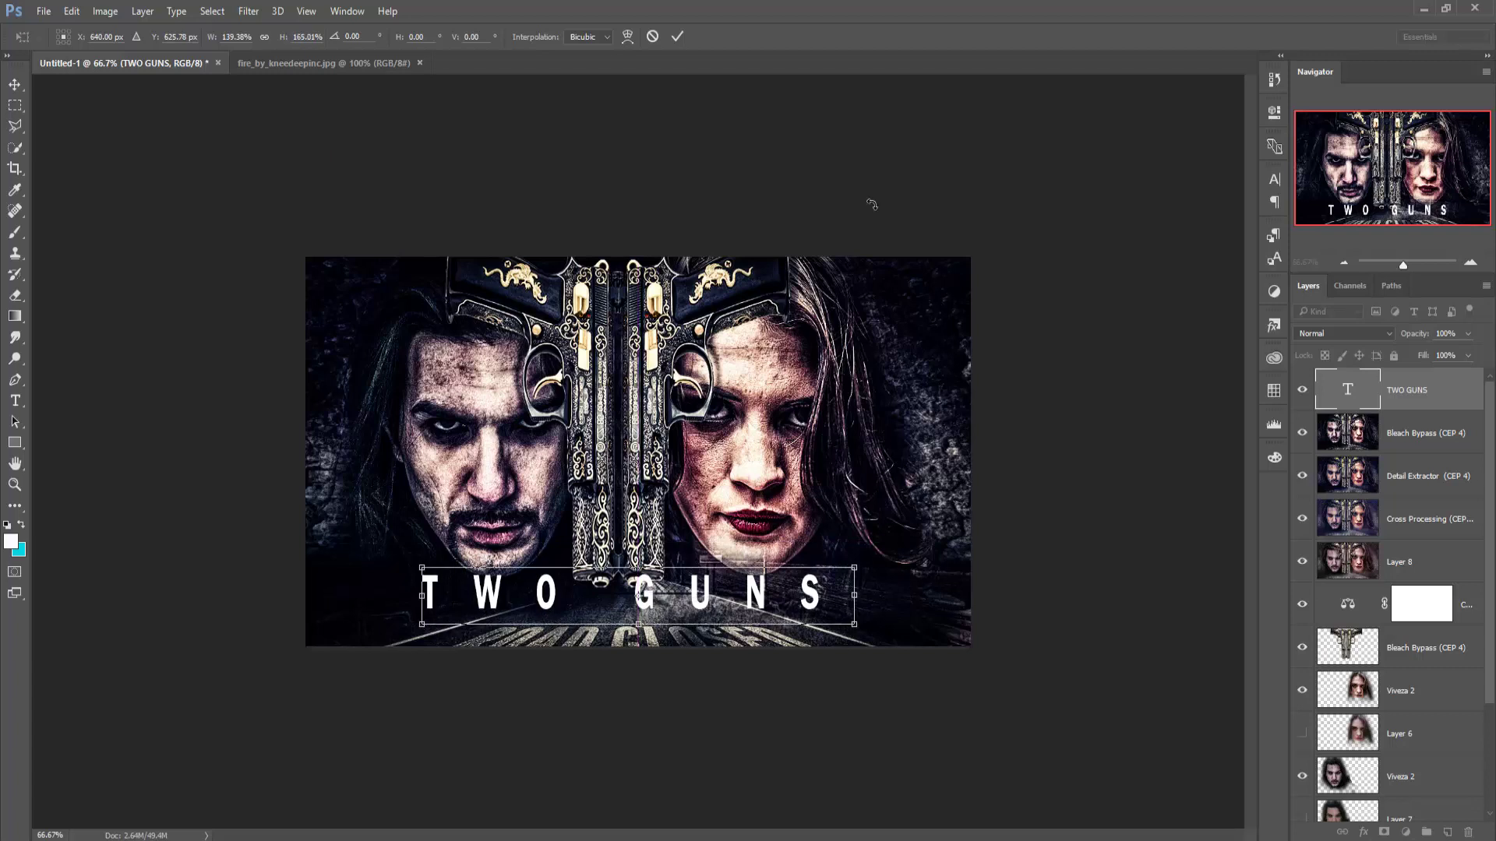
left_click(678, 36)
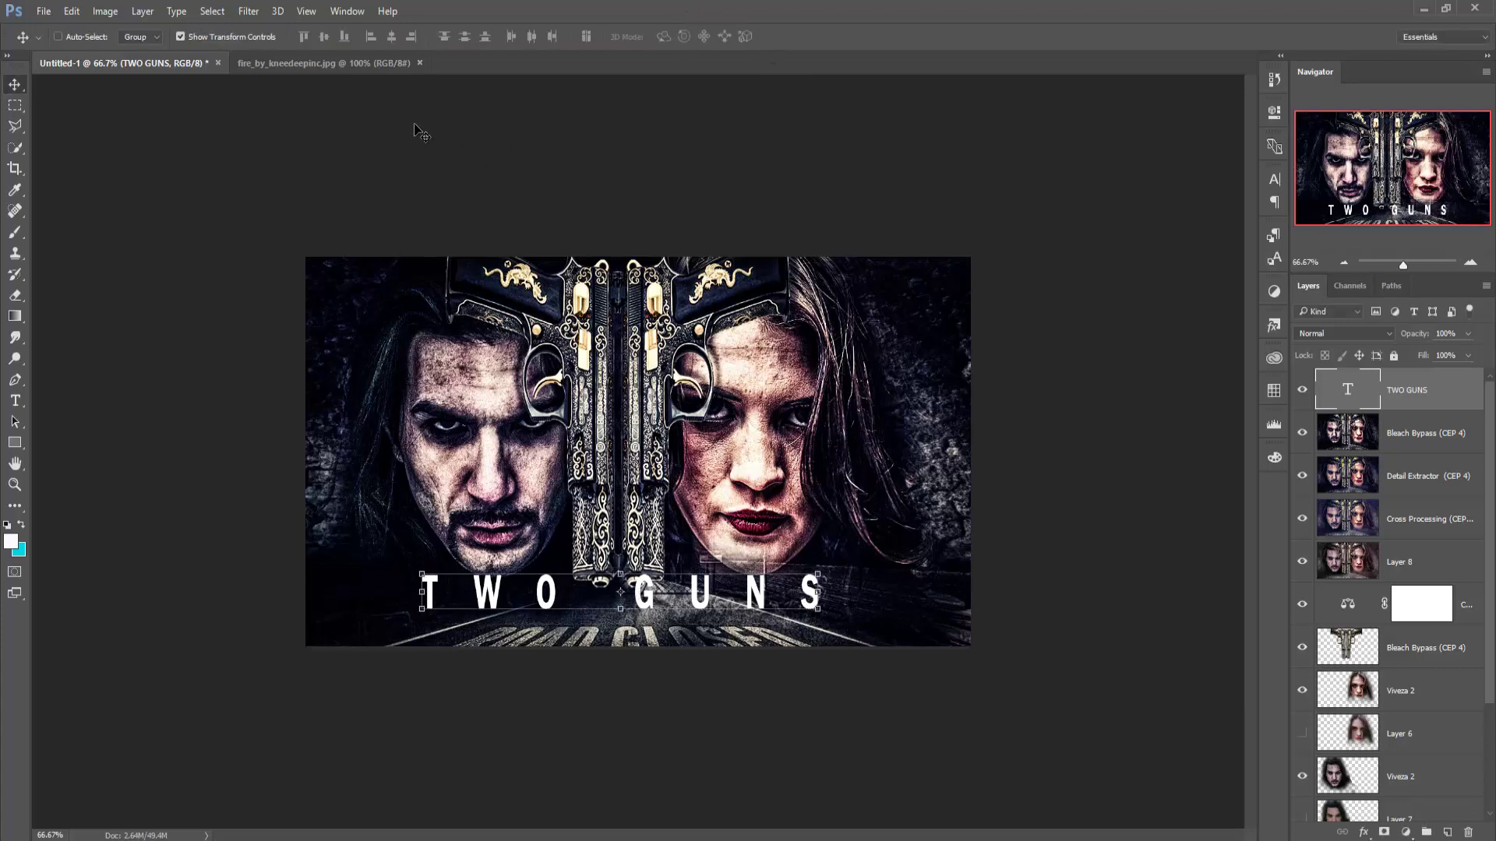
- Bring the fire_by_kneedeepinc image into the poster as a new layer, centred over the poster
left_click_drag(325, 59, 895, 129)
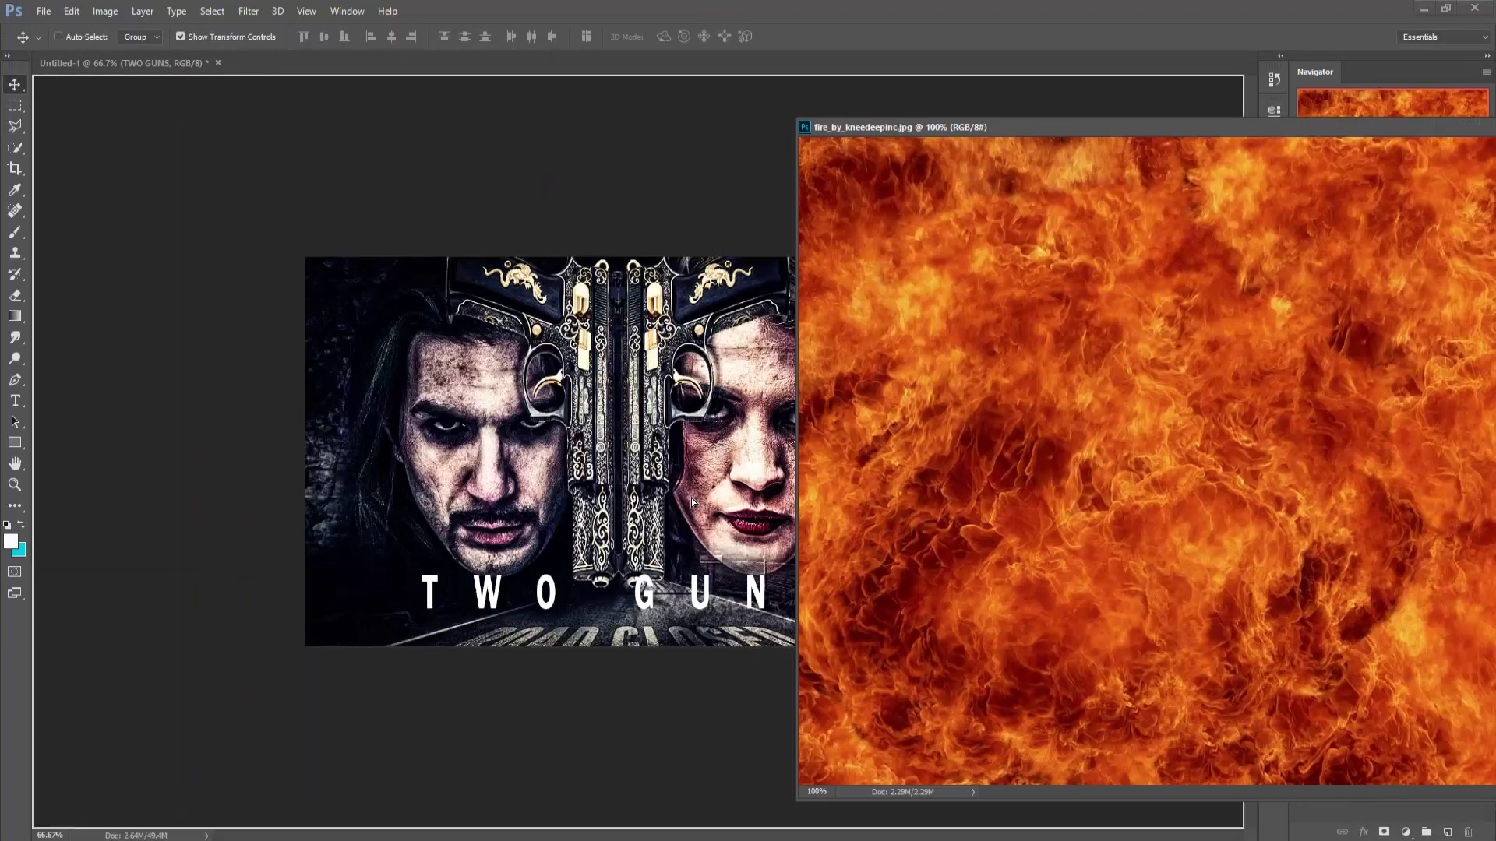
left_click_drag(1047, 379, 701, 503)
left_click_drag(1419, 127, 985, 195)
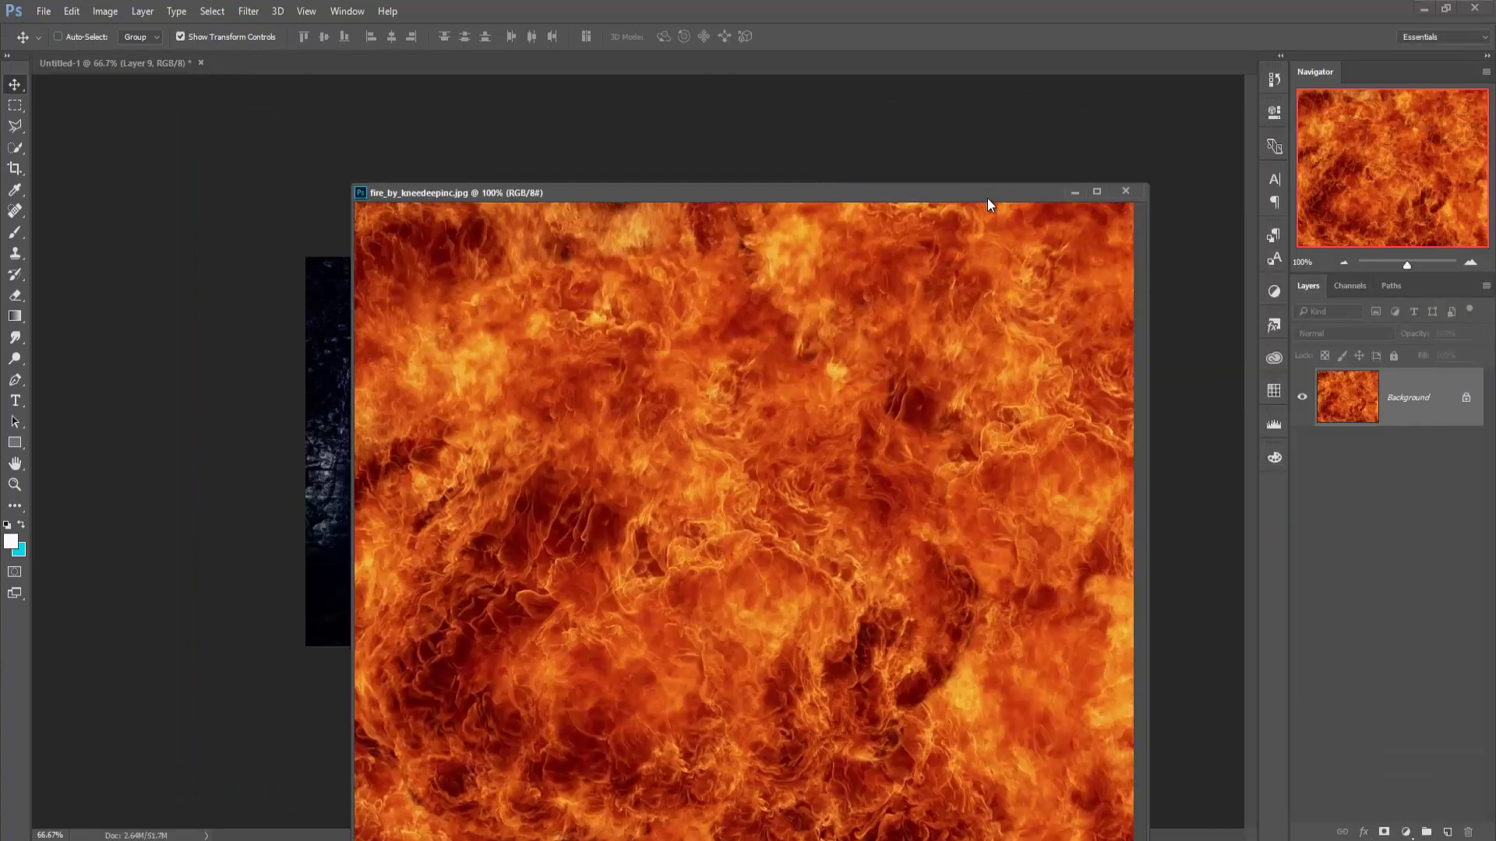
left_click(1126, 191)
left_click_drag(709, 370, 525, 374)
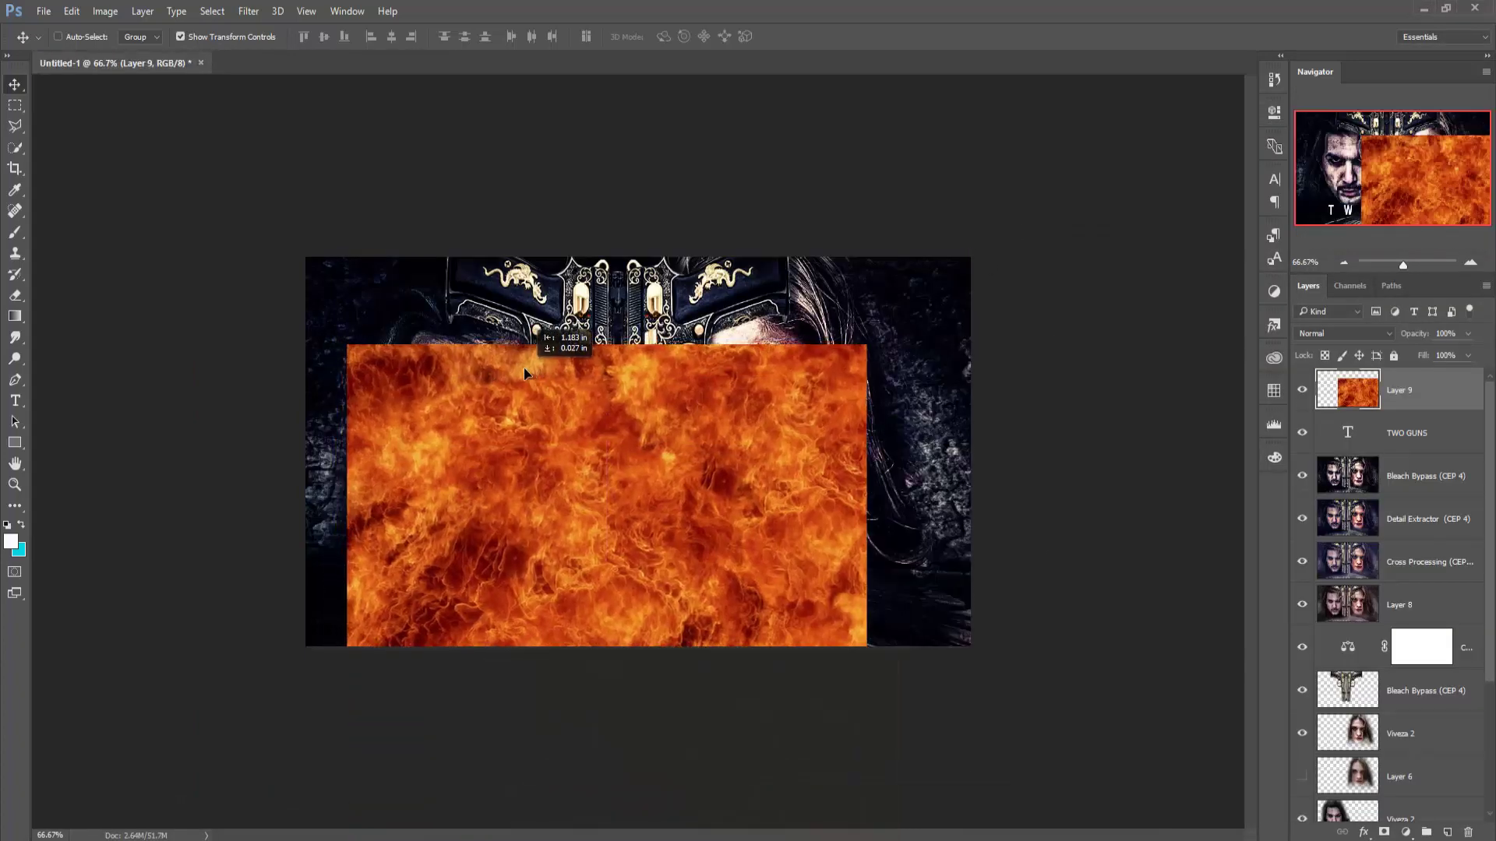
- Squash the fire layer into a strip over the title and clip it into the letters
left_click_drag(347, 346, 409, 566)
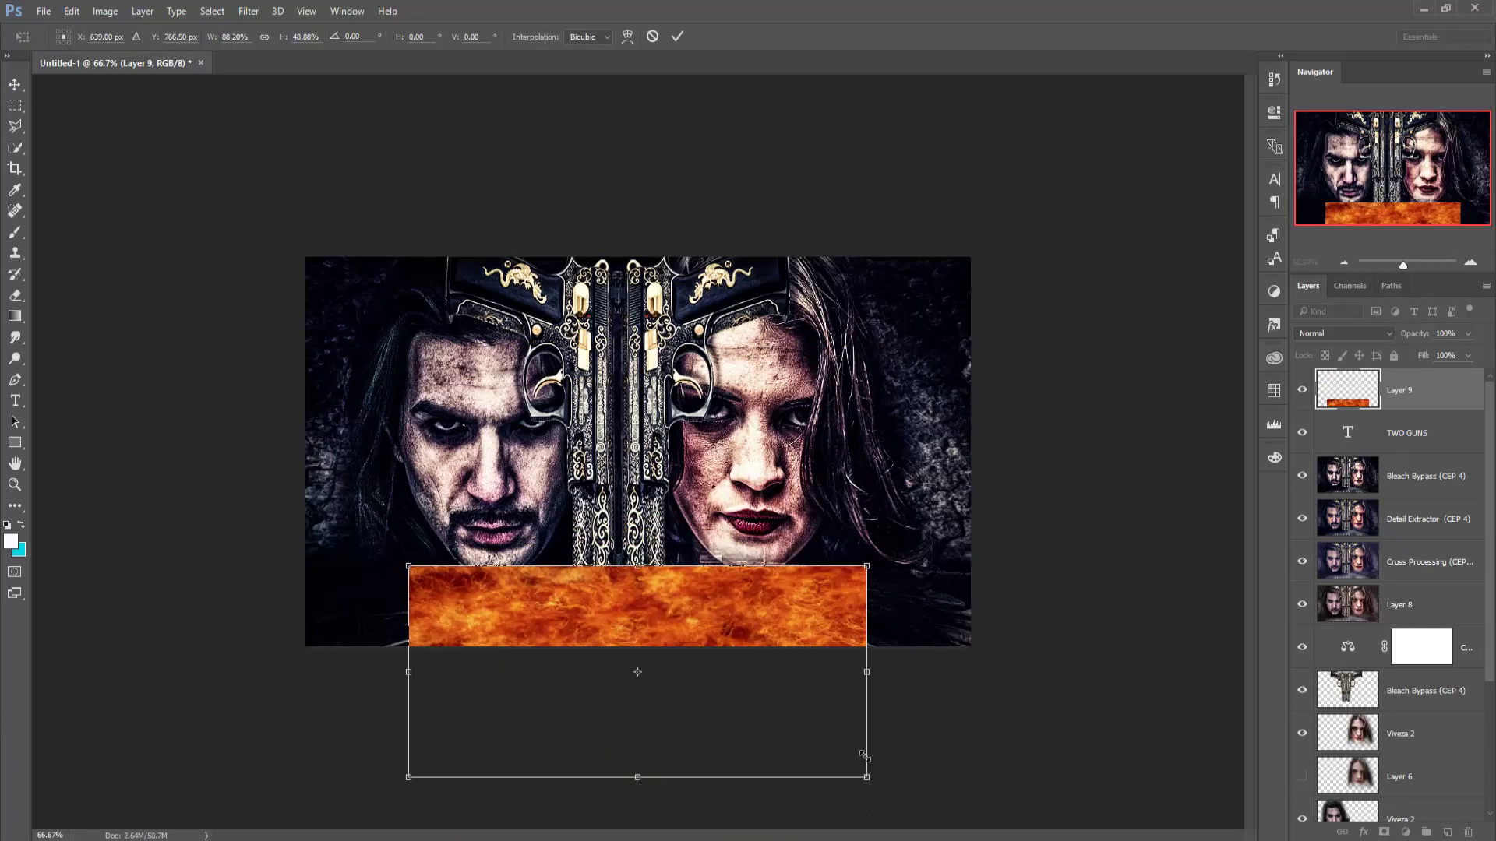
mouse_move(867, 777)
left_mouse_down()
mouse_move(845, 618)
mouse_move(836, 628)
left_mouse_up()
left_click(677, 36)
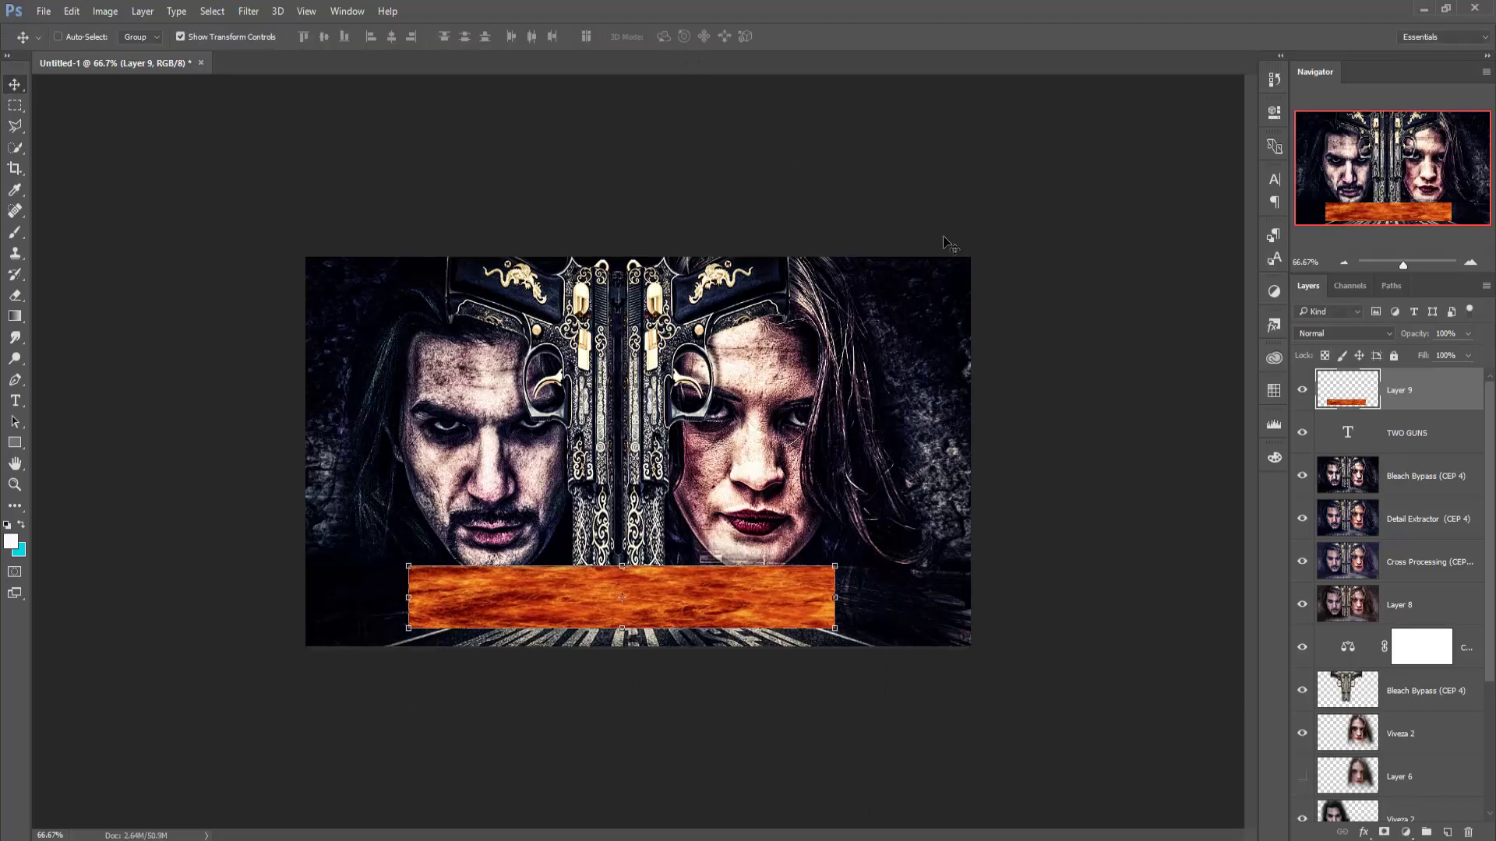
right_click(1377, 391)
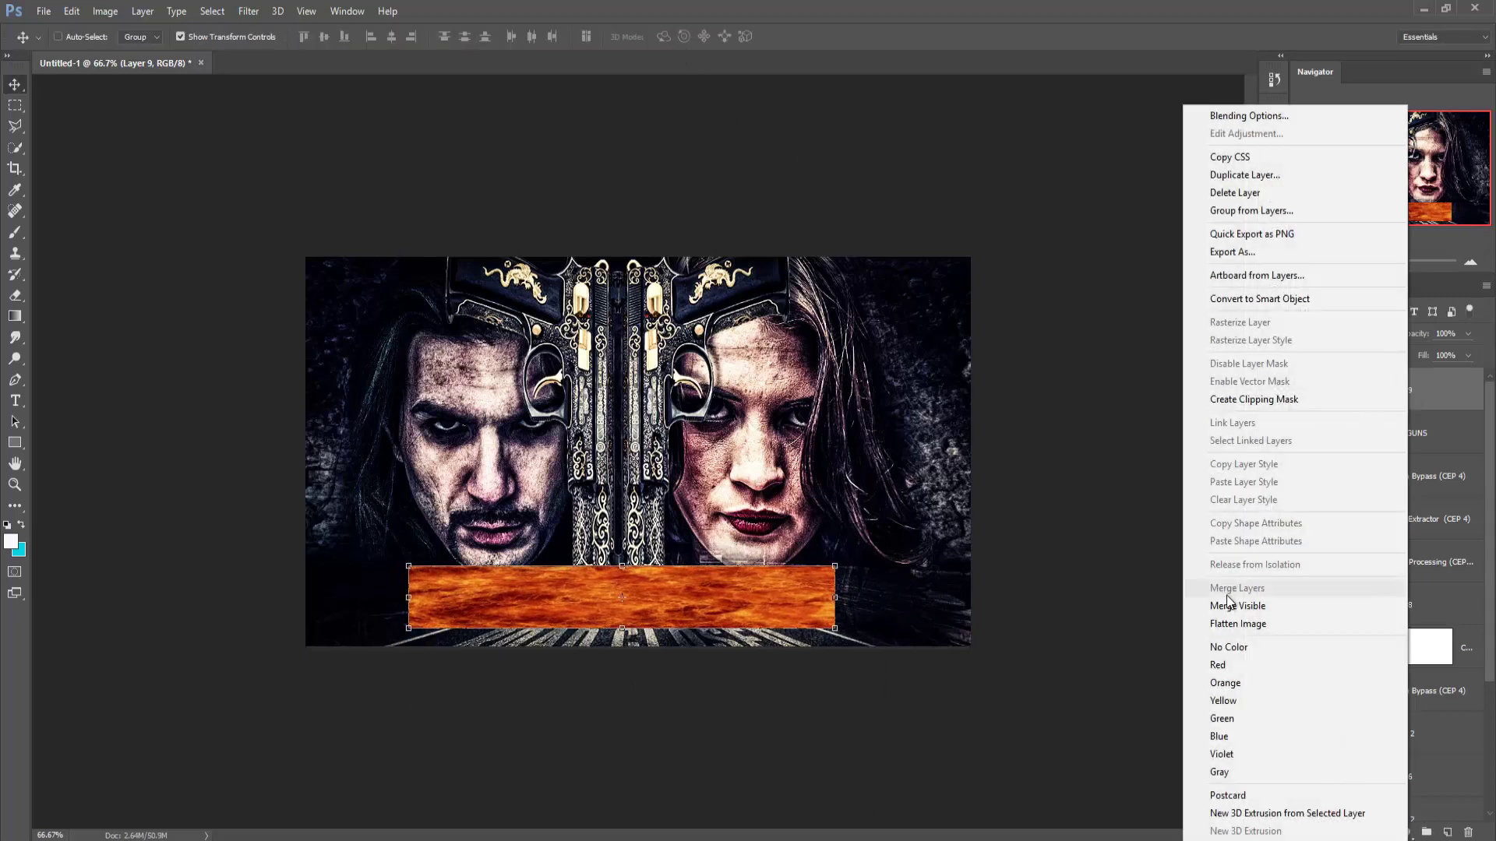
left_click(1263, 399)
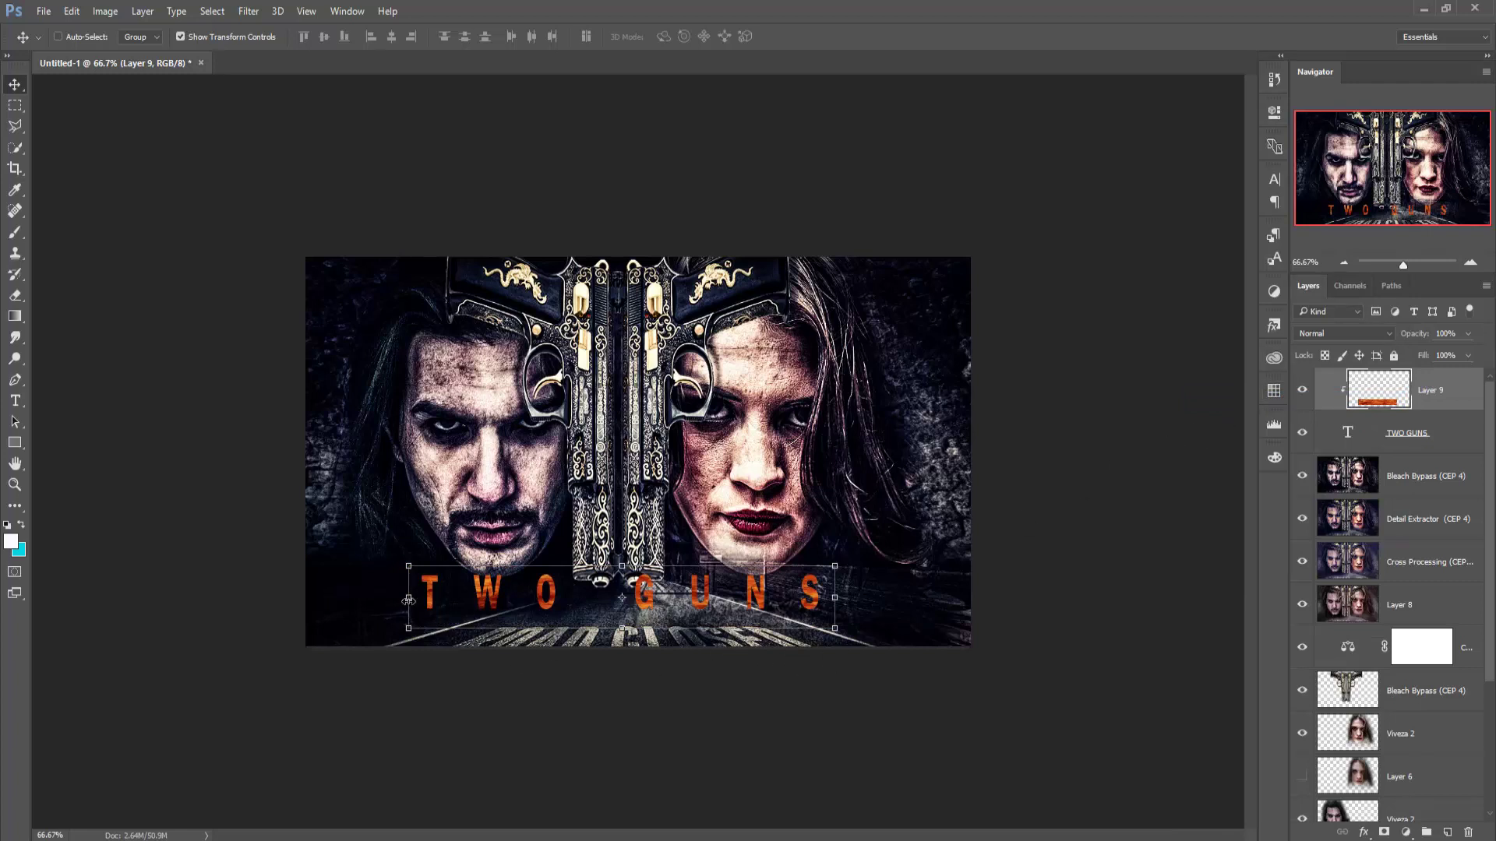
- Narrow the clipped fire strip to about 96.7% width
left_click_drag(408, 597, 415, 600)
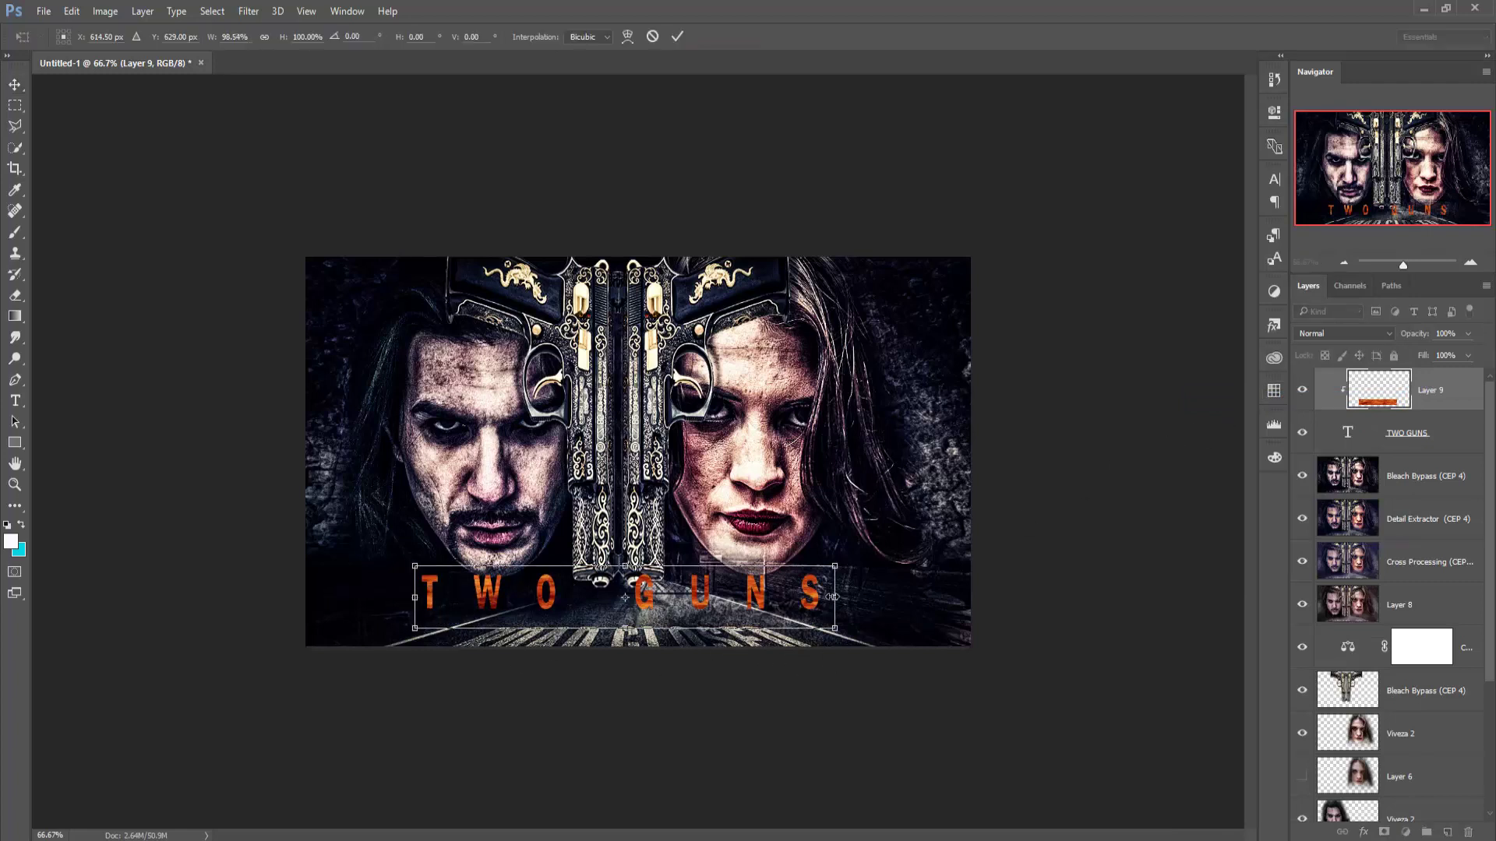
left_click_drag(834, 597, 822, 597)
left_click_drag(417, 599, 412, 598)
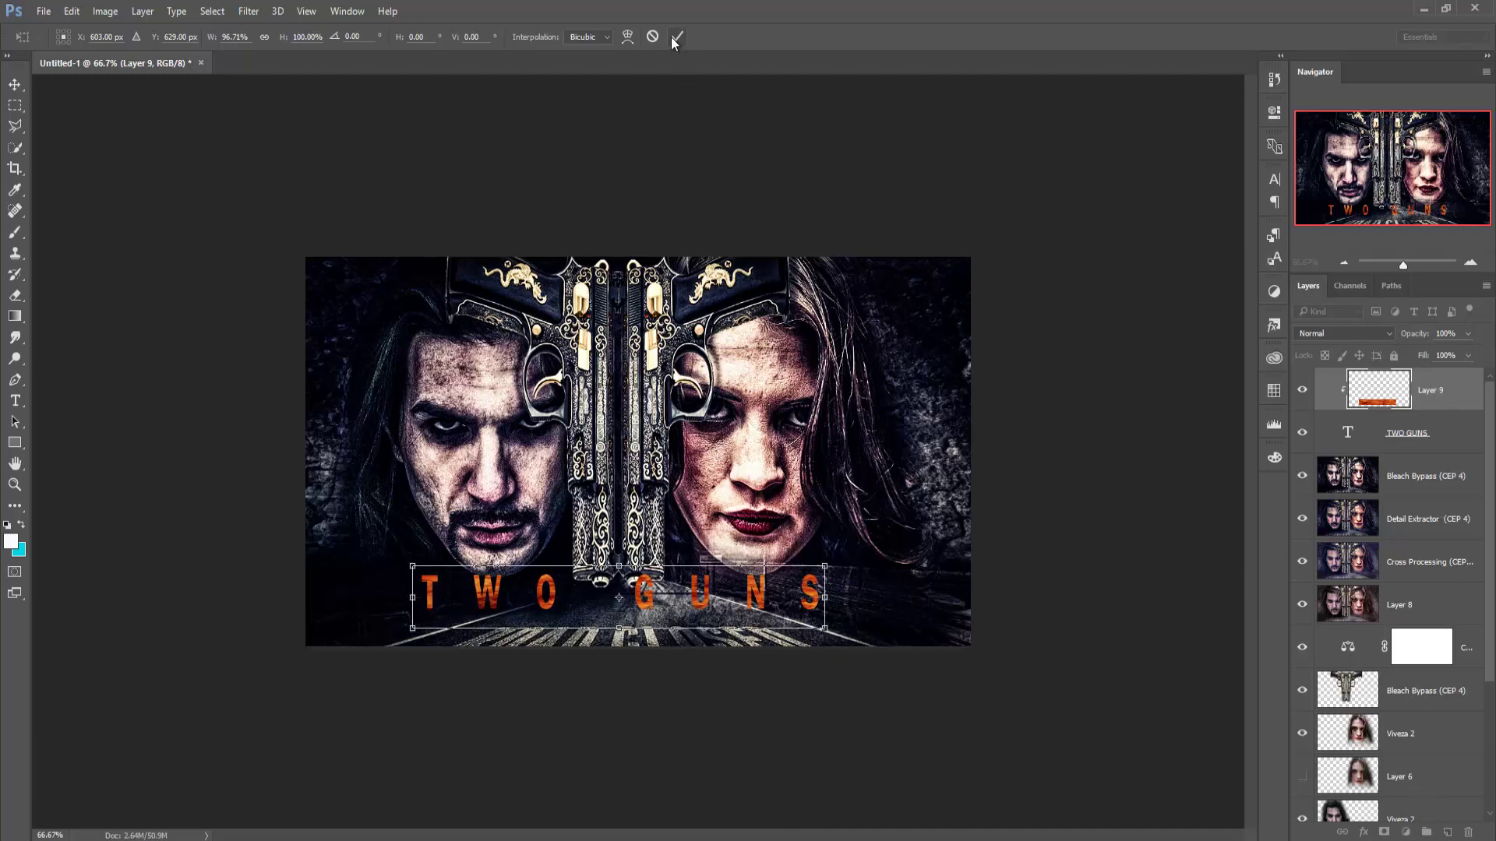
- Add a Selective Color layer clipped to the fire: Reds Cyan −100, Black +58, less yellow
left_click(676, 39)
left_click(1406, 832)
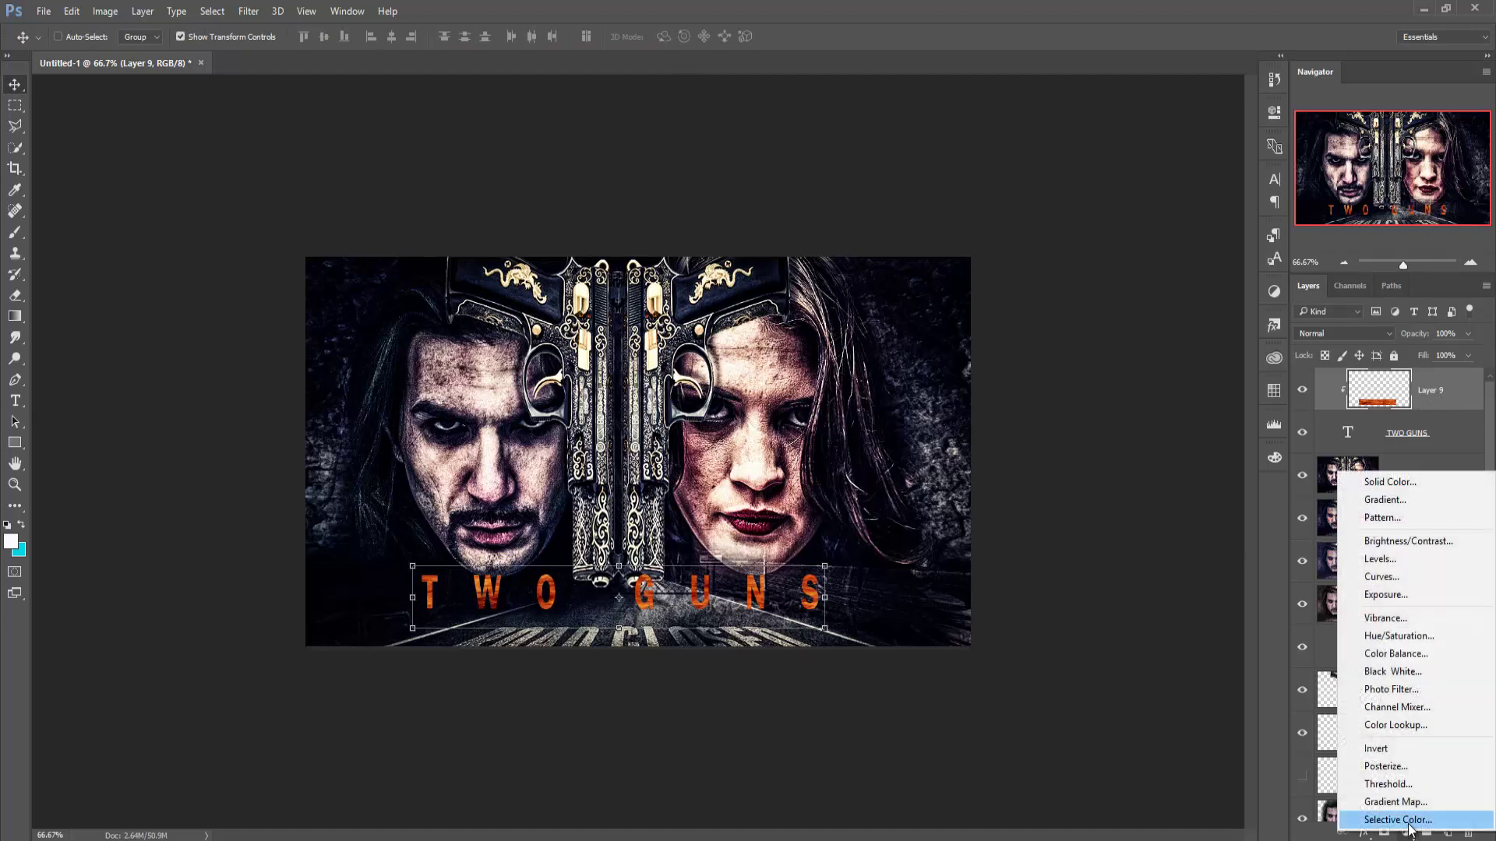
left_click(1399, 820)
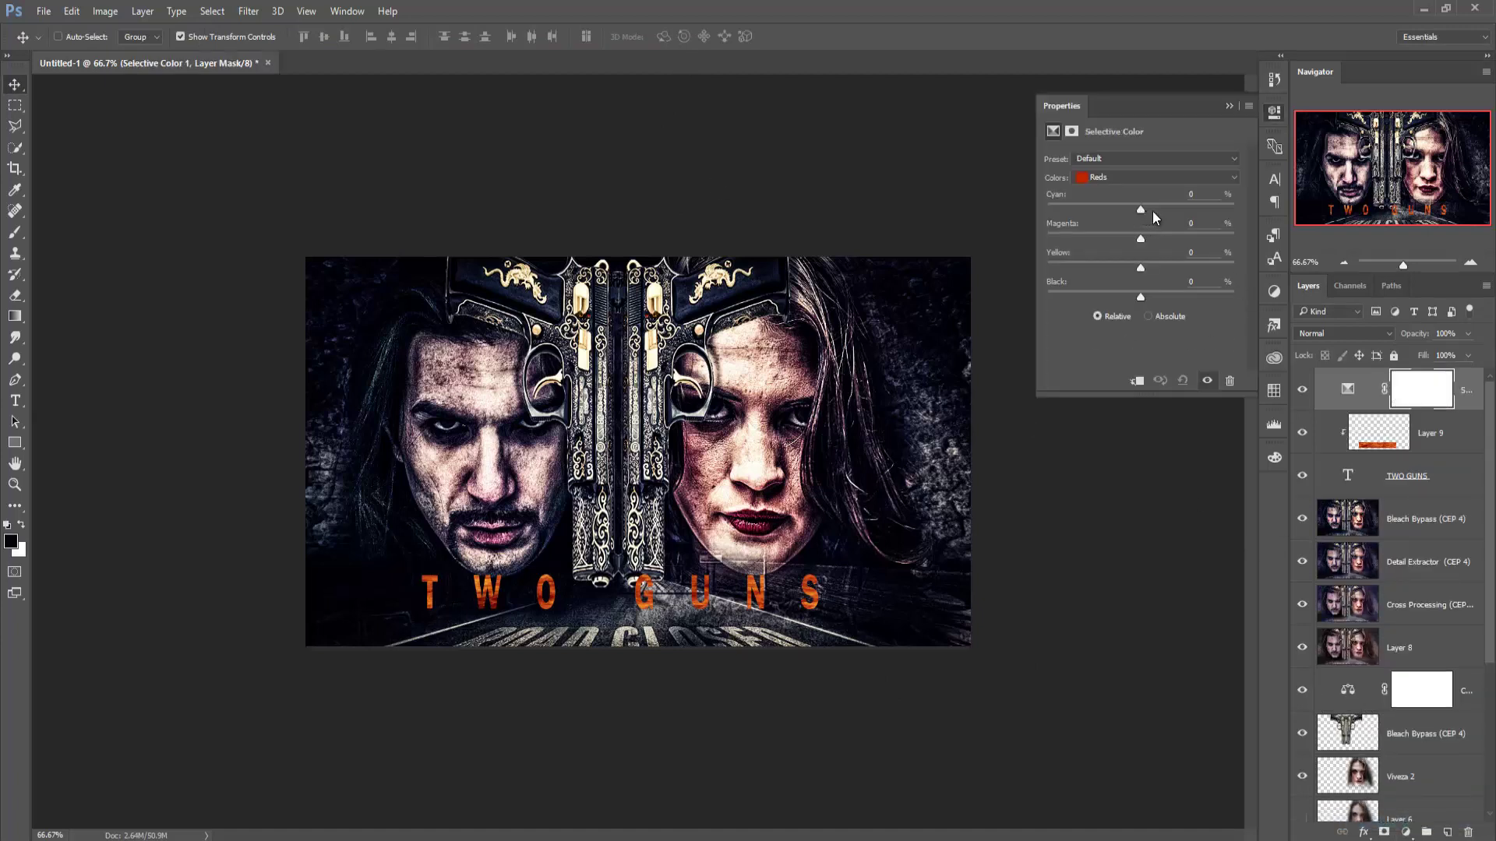
left_click_drag(1140, 210, 1185, 210)
mouse_move(1138, 298)
left_mouse_down()
mouse_move(1003, 300)
mouse_move(1116, 297)
left_mouse_up()
left_click(1137, 380)
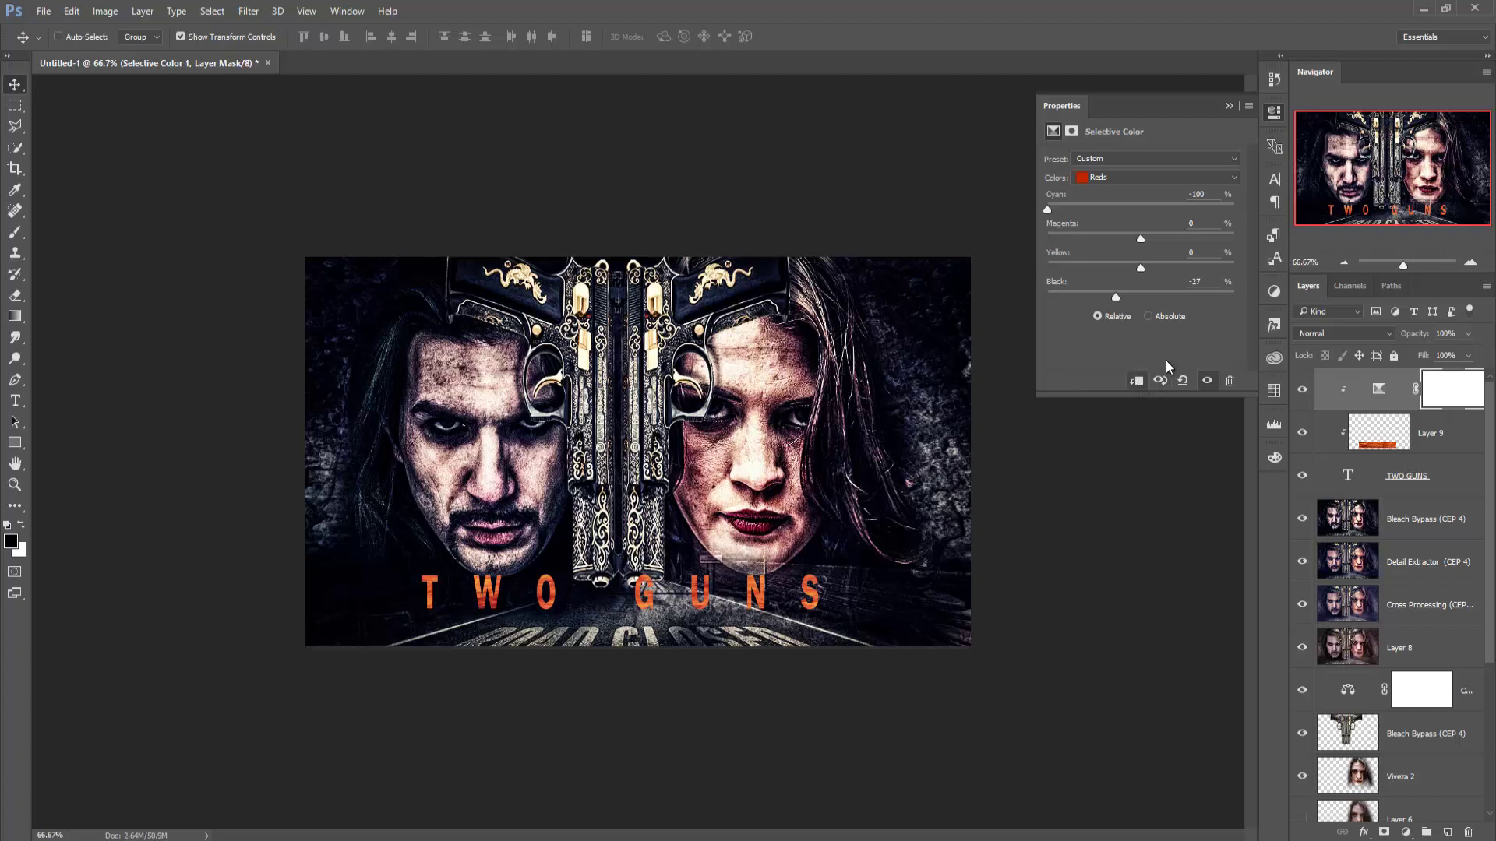
left_click_drag(1134, 298, 1192, 297)
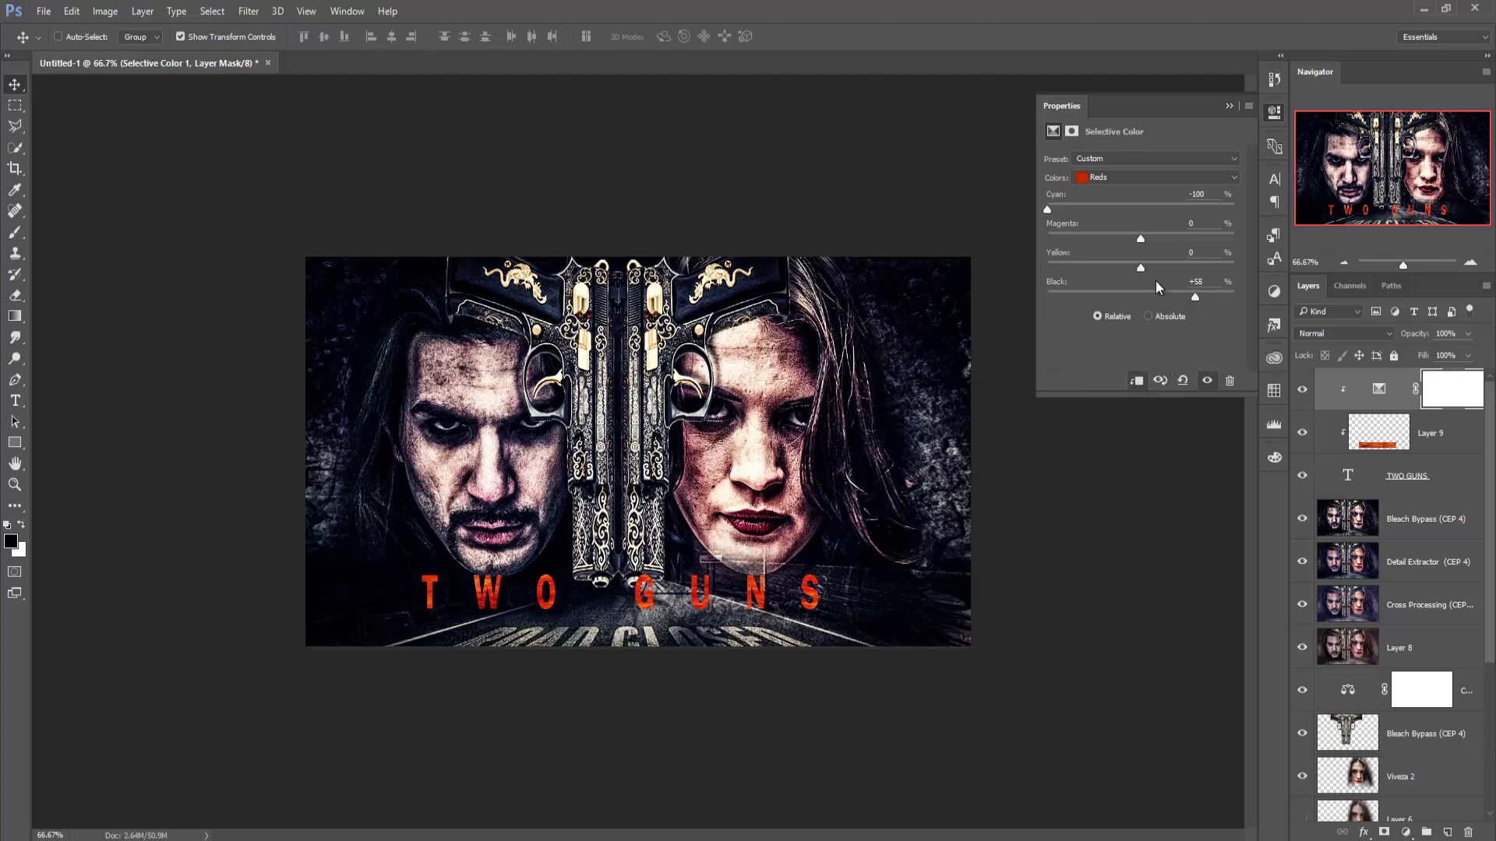
left_click_drag(1140, 267, 1139, 267)
left_click_drag(1245, 269, 1095, 261)
left_click(1230, 106)
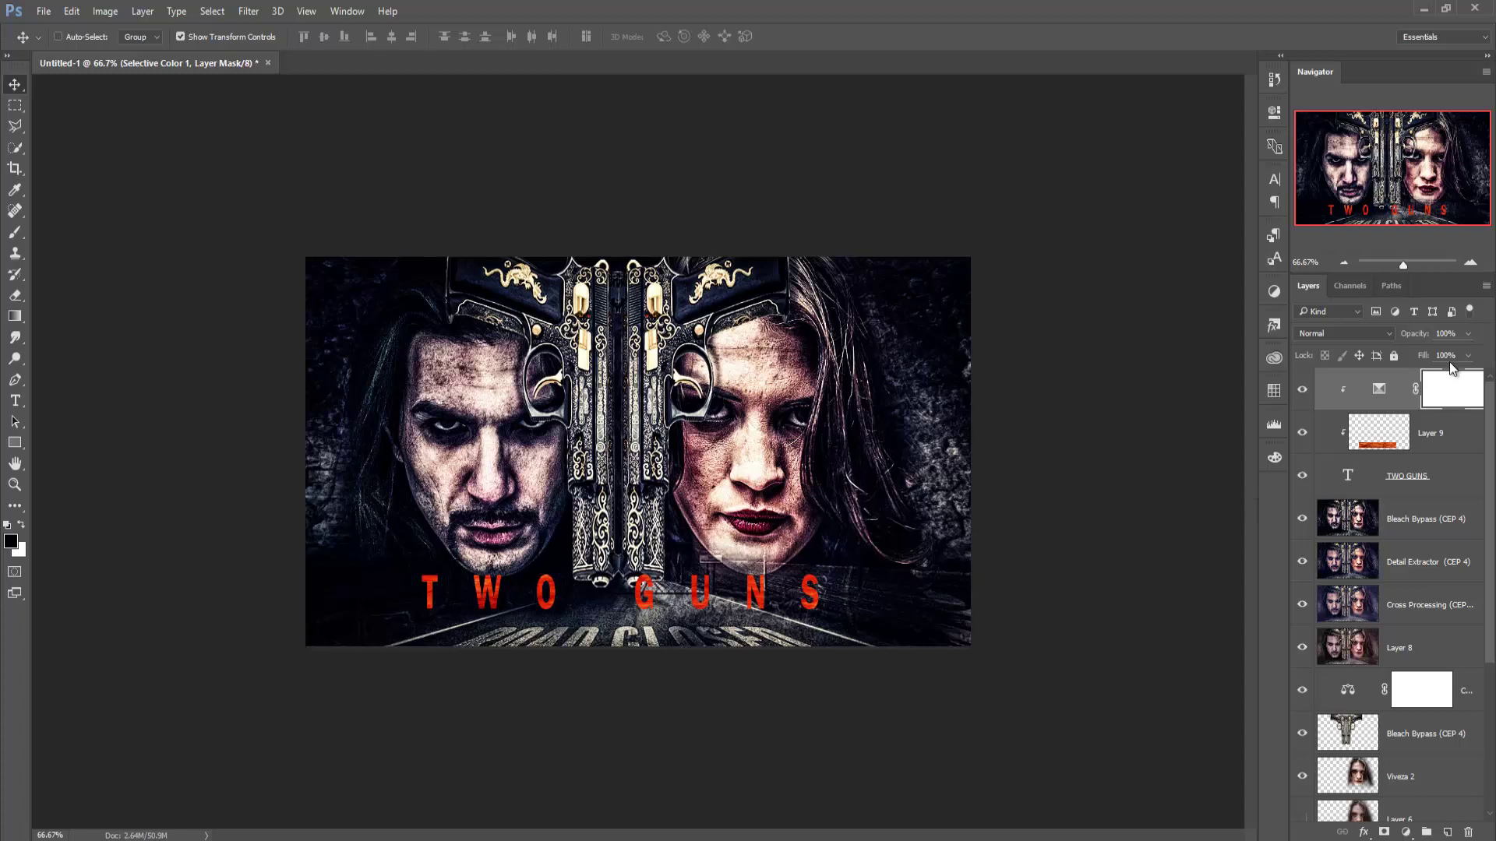
- Add a Photo Filter adjustment layer using the Yellow filter at 20% density
left_click(1406, 832)
left_click(1403, 687)
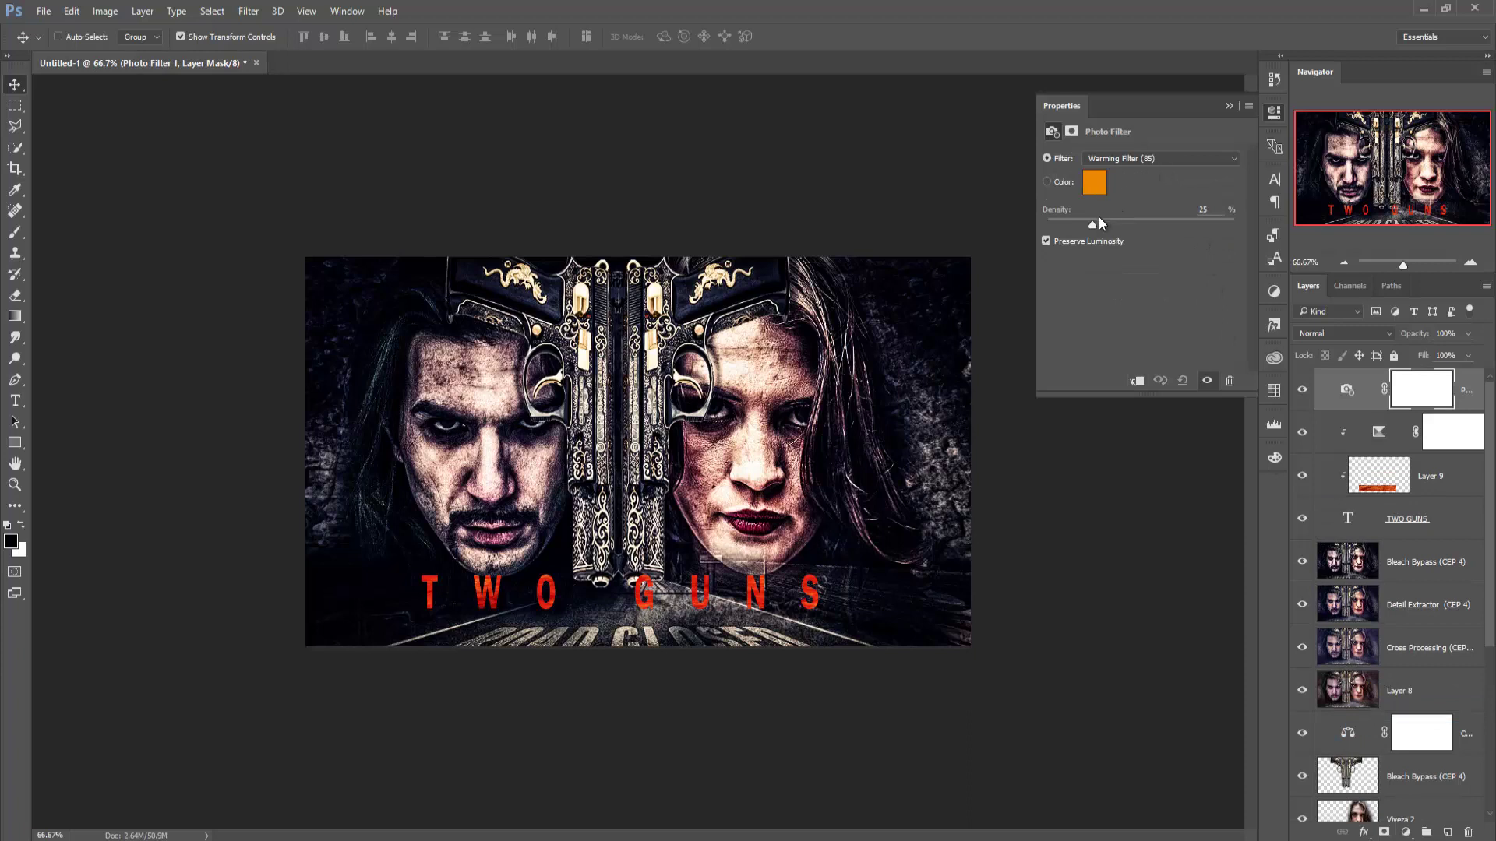
left_click(1148, 159)
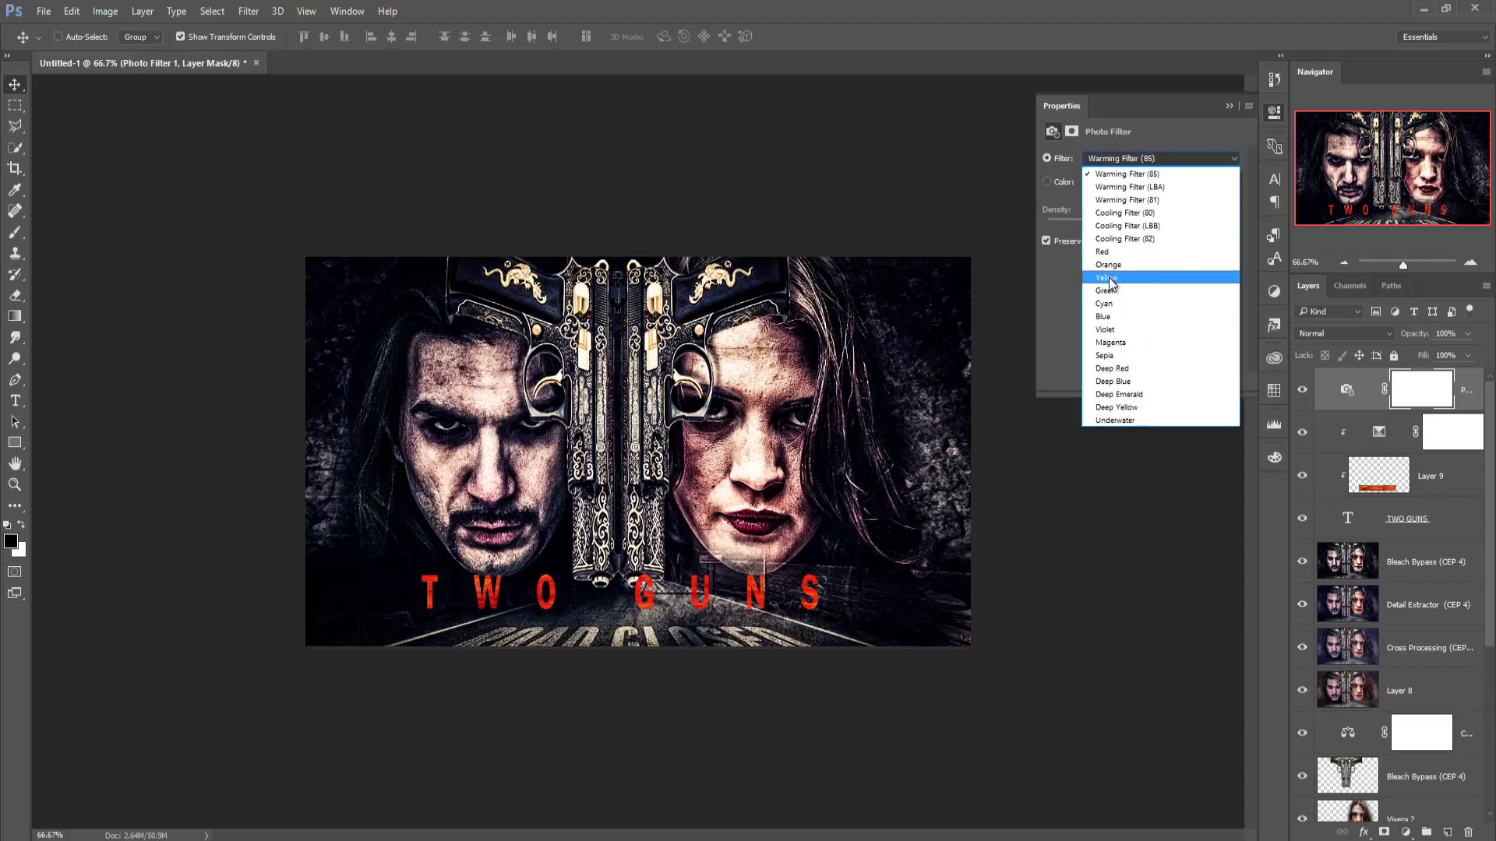
left_click(1134, 284)
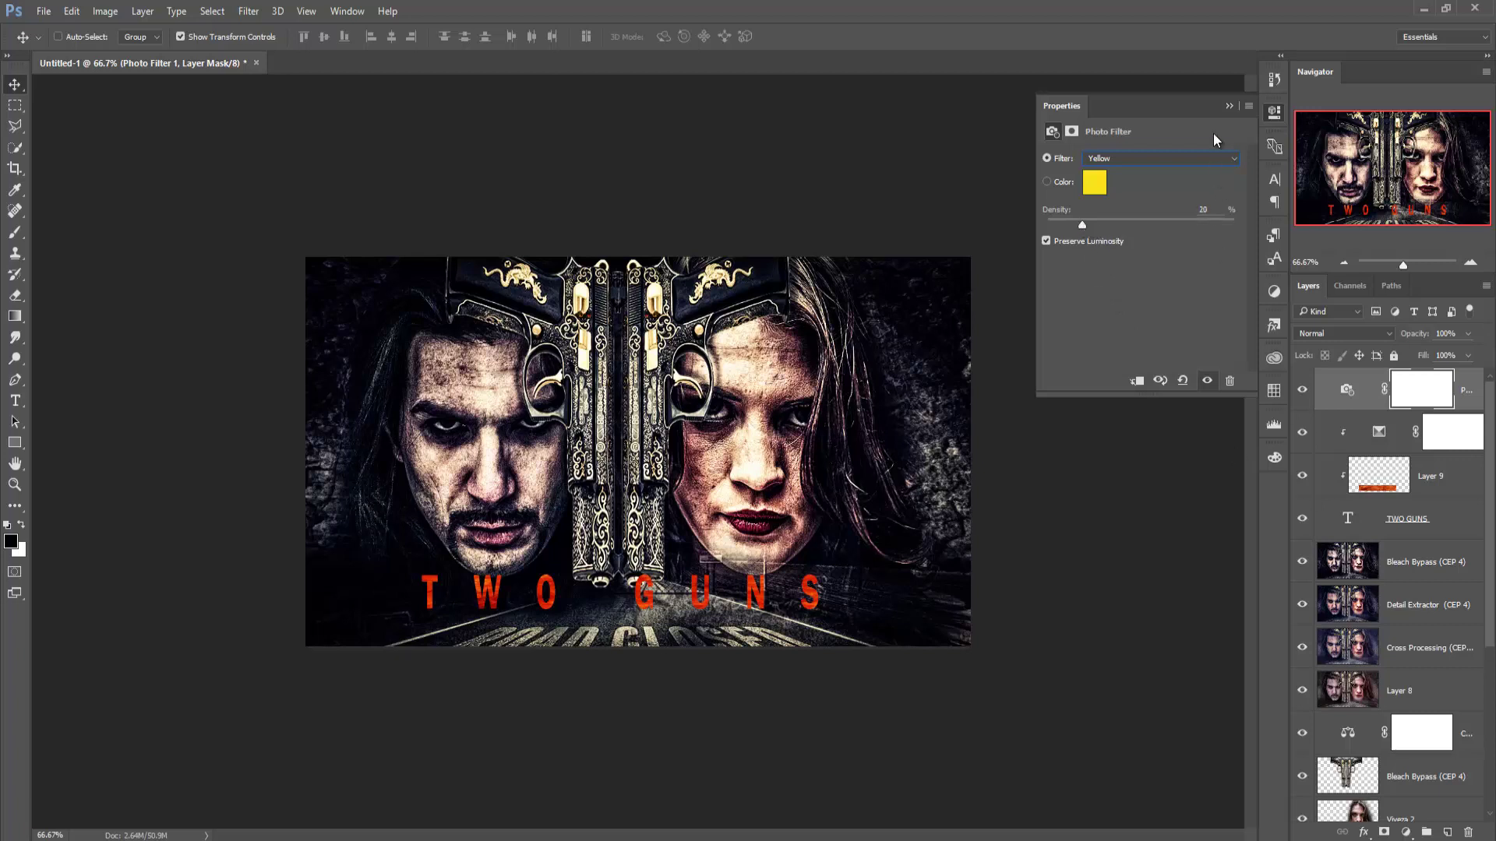
left_click(1229, 107)
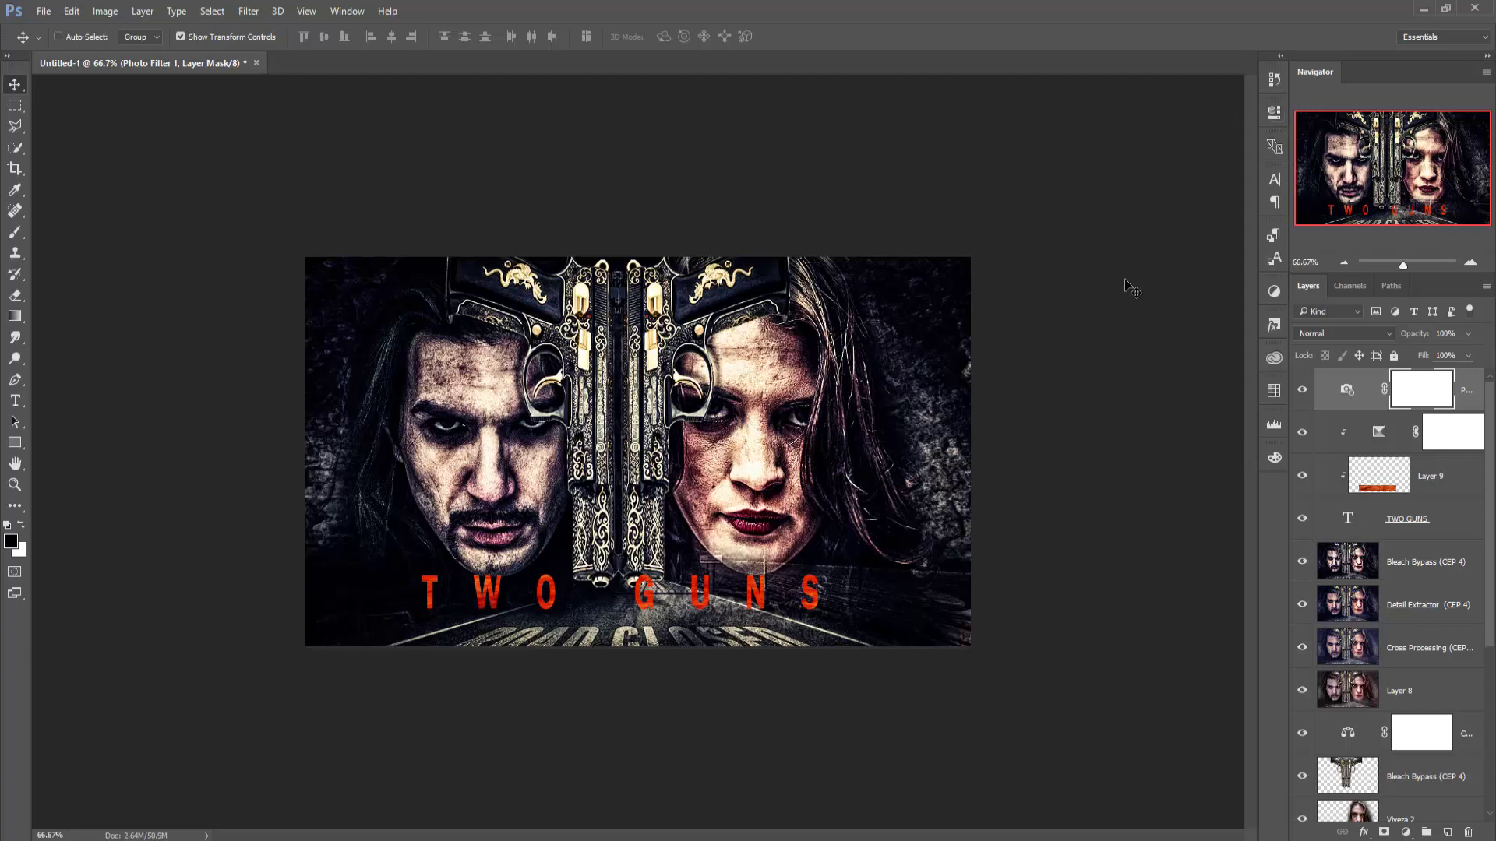